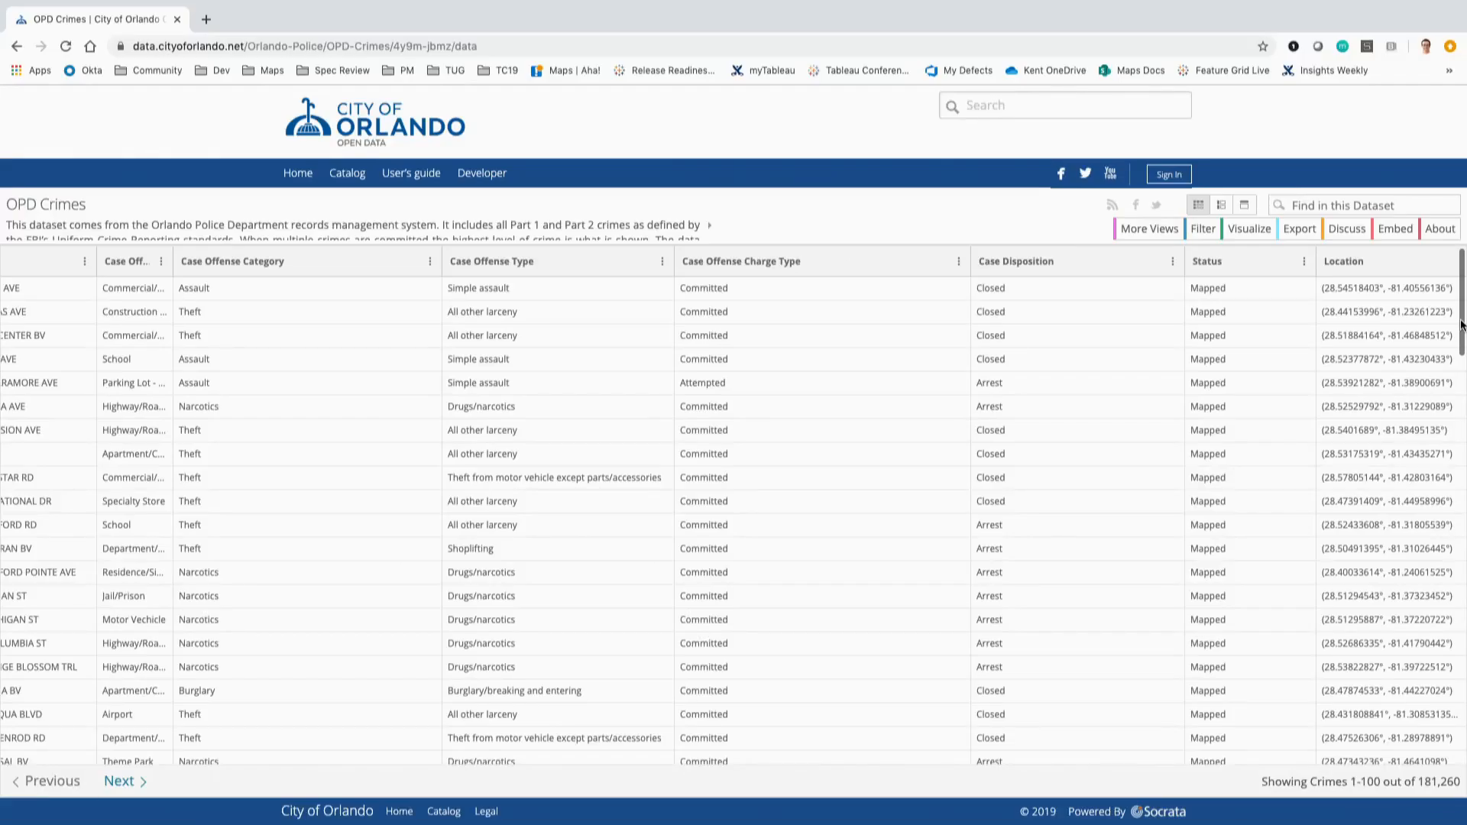
Step: Switch to Tableau, connect to the text file OPD_Crimes.csv from the Orlando Crime Data sheet, and load its data preview
{"action": "key", "text": "ctrl+Left"}
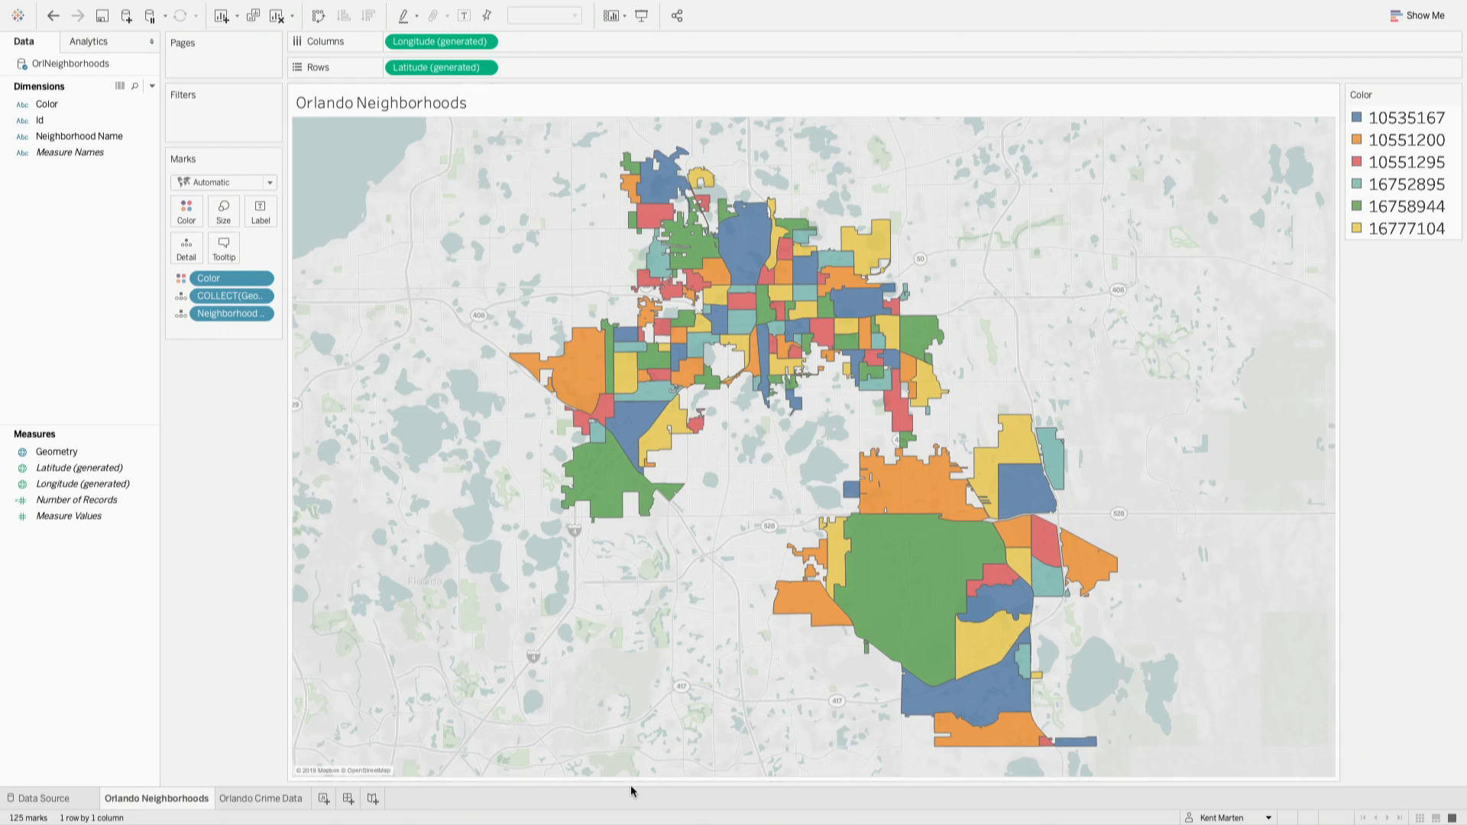
{"action": "left_click", "coordinate": [249, 798]}
{"action": "left_click", "coordinate": [142, 9]}
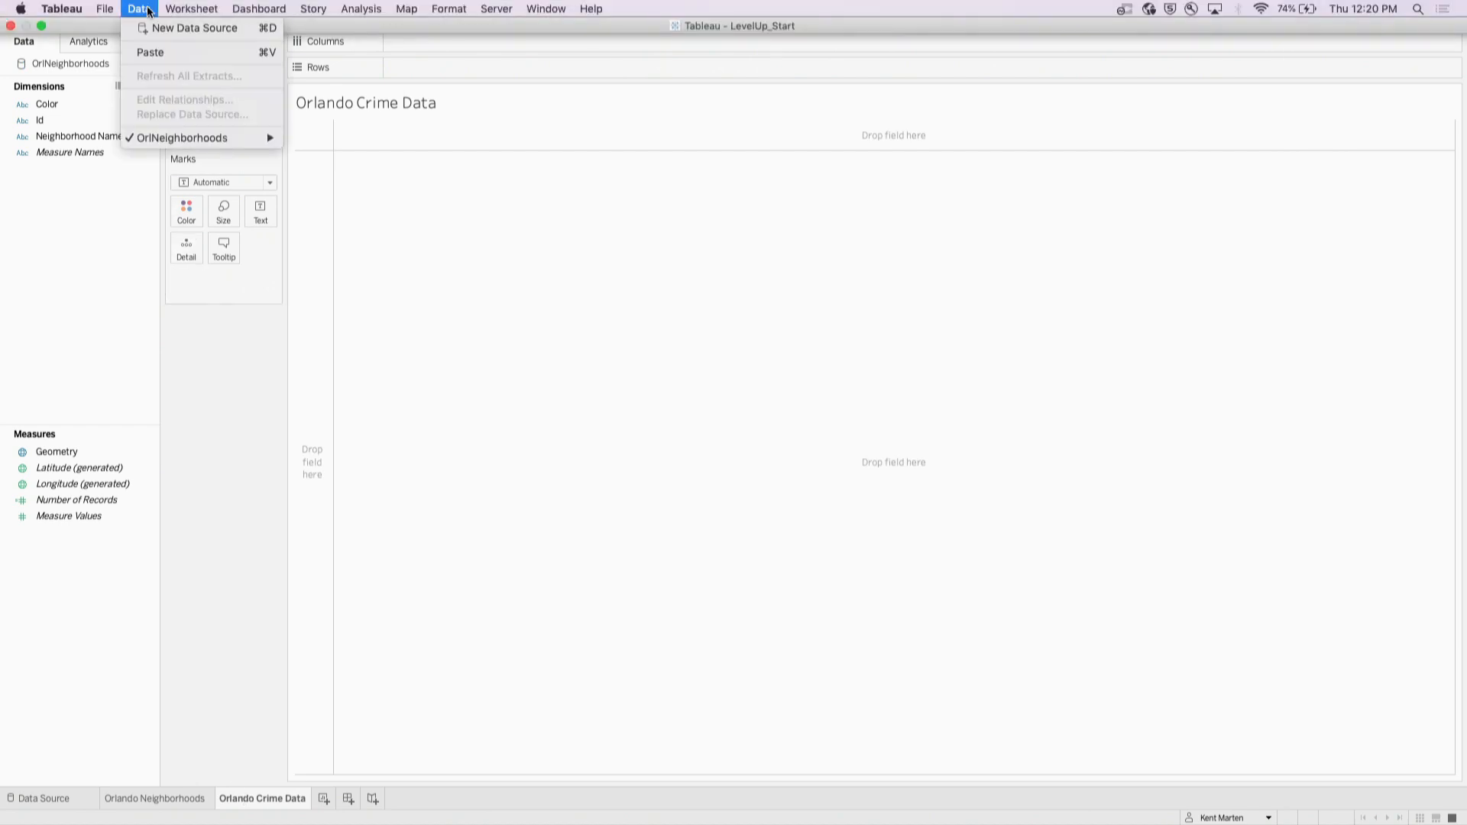
{"action": "left_click", "coordinate": [150, 28]}
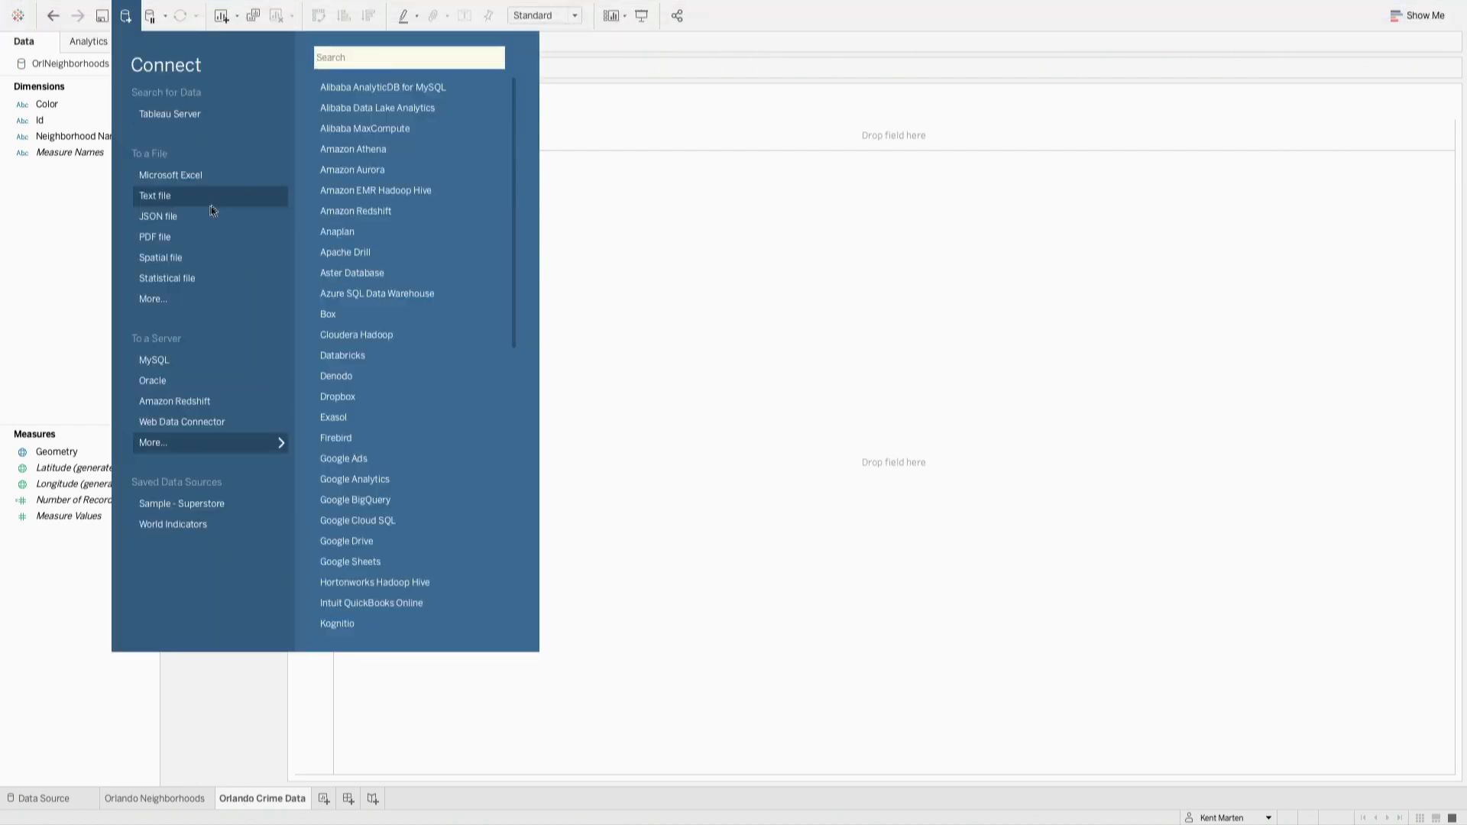
{"action": "left_click", "coordinate": [198, 204]}
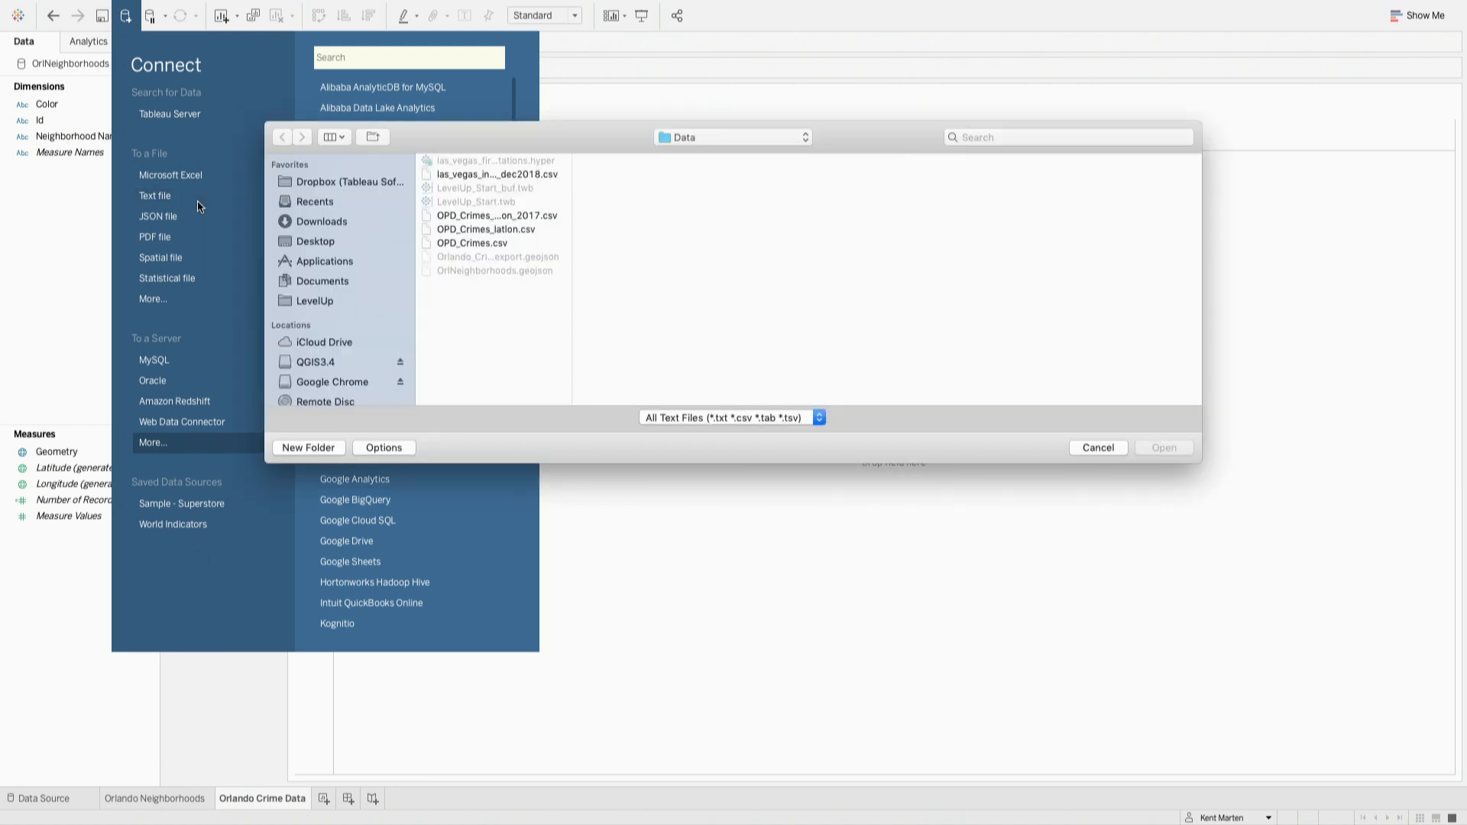
{"action": "left_click", "coordinate": [475, 243]}
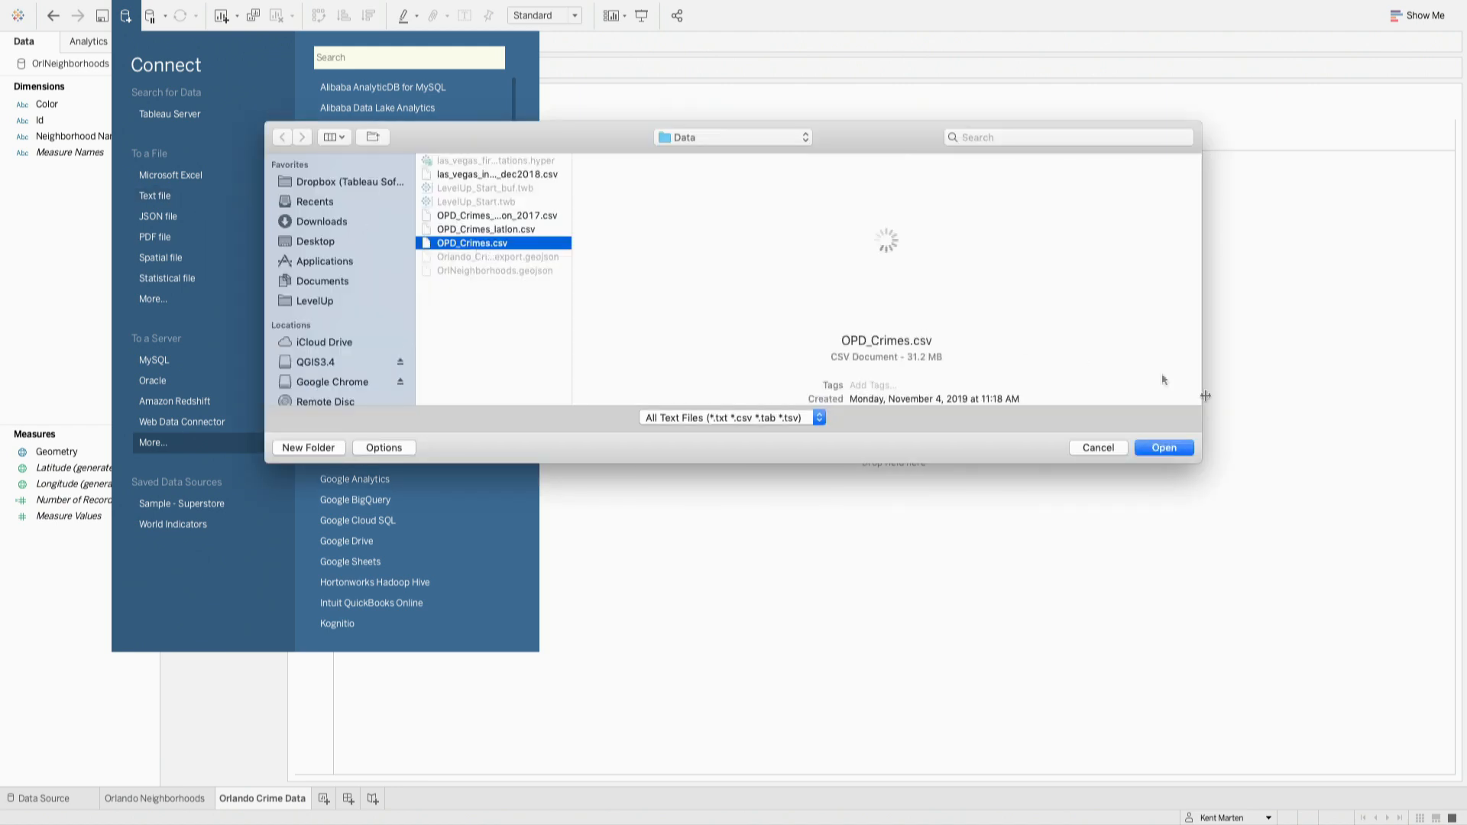
{"action": "left_click", "coordinate": [1158, 448]}
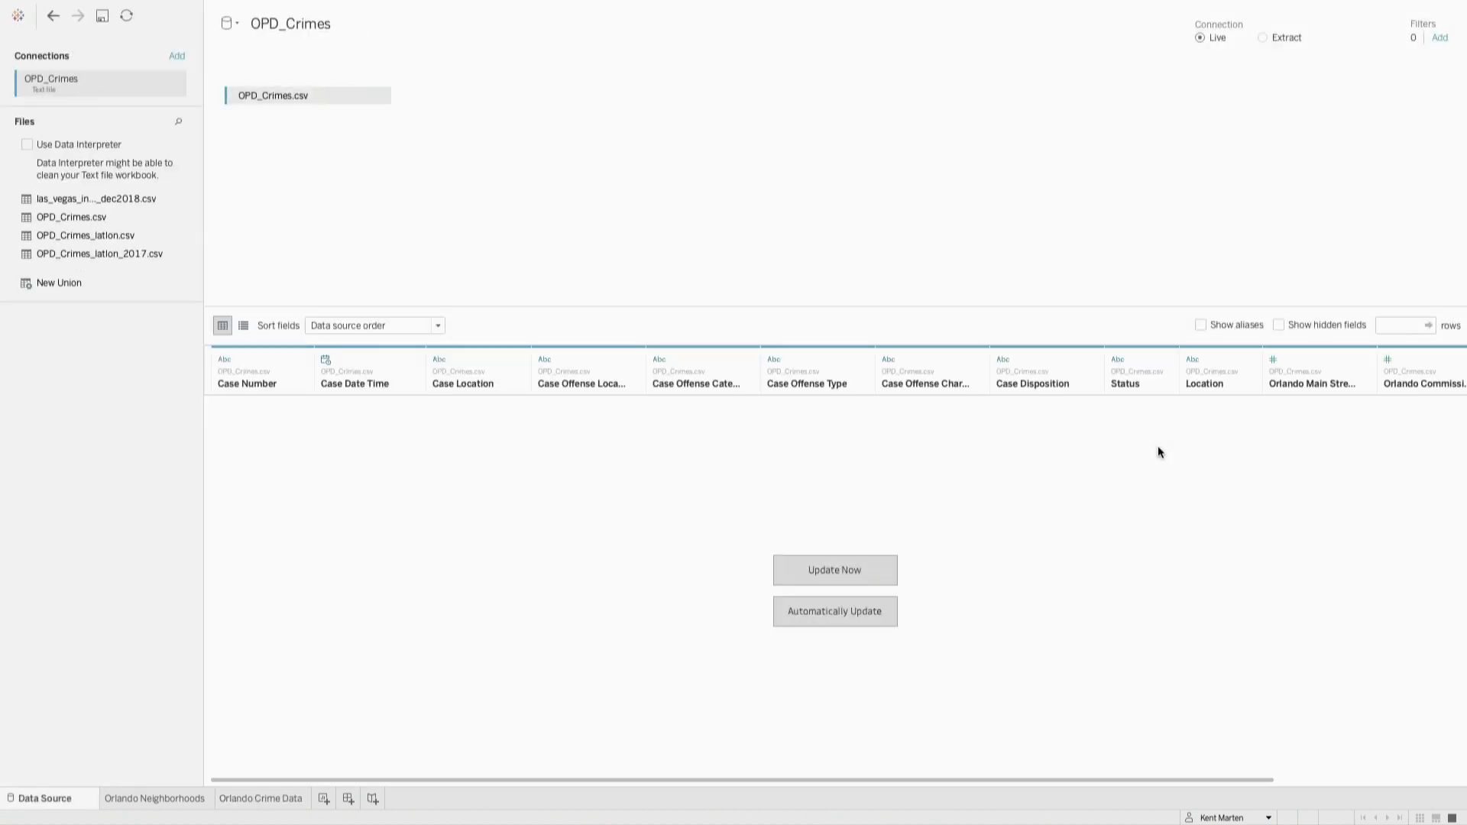
{"action": "left_click", "coordinate": [869, 573]}
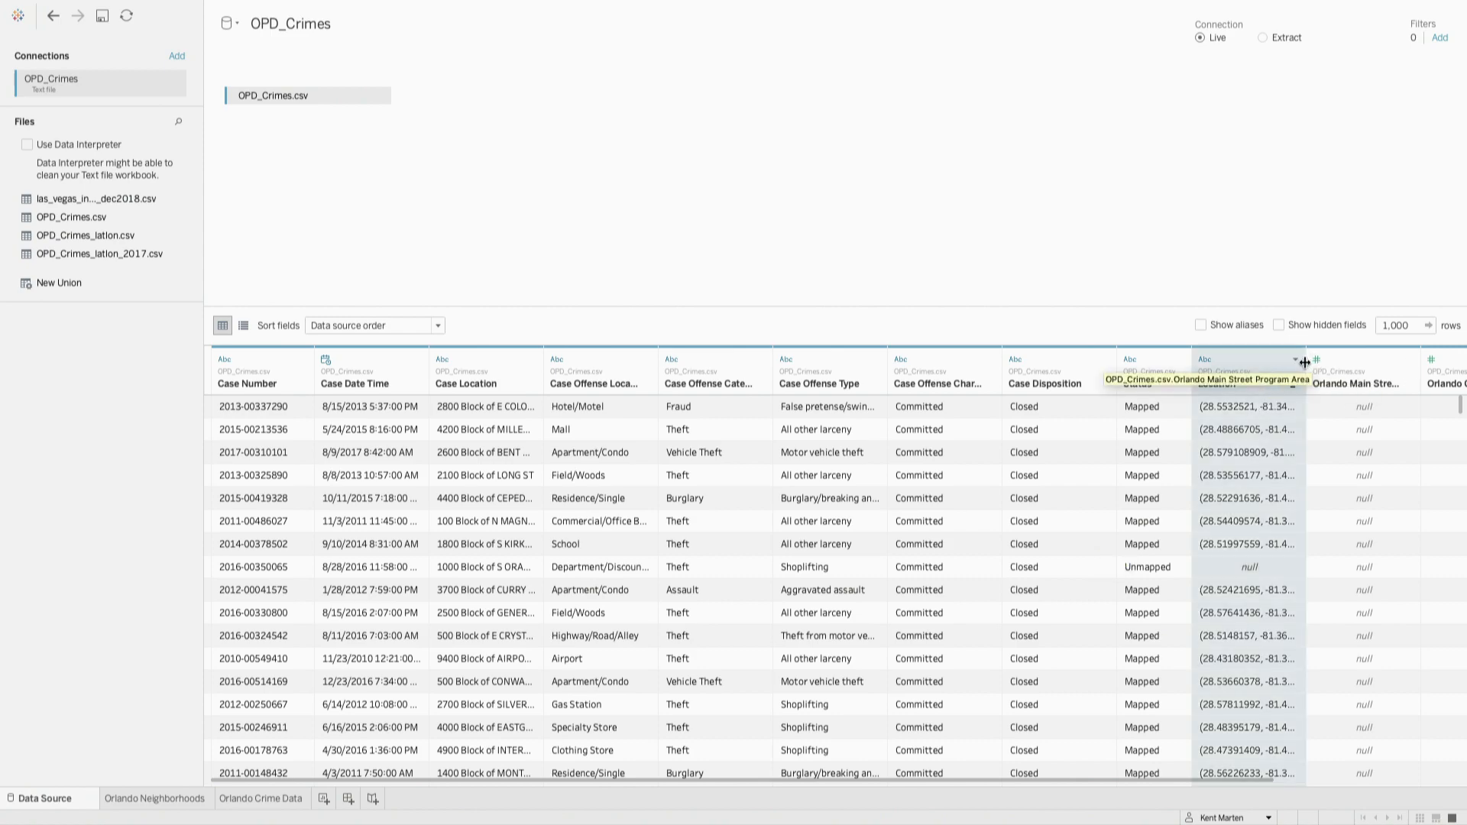
Step: Widen the Location column to show the full coordinates and split the field automatically
{"action": "left_click_drag", "start_coordinate": [1304, 362], "coordinate": [1409, 362]}
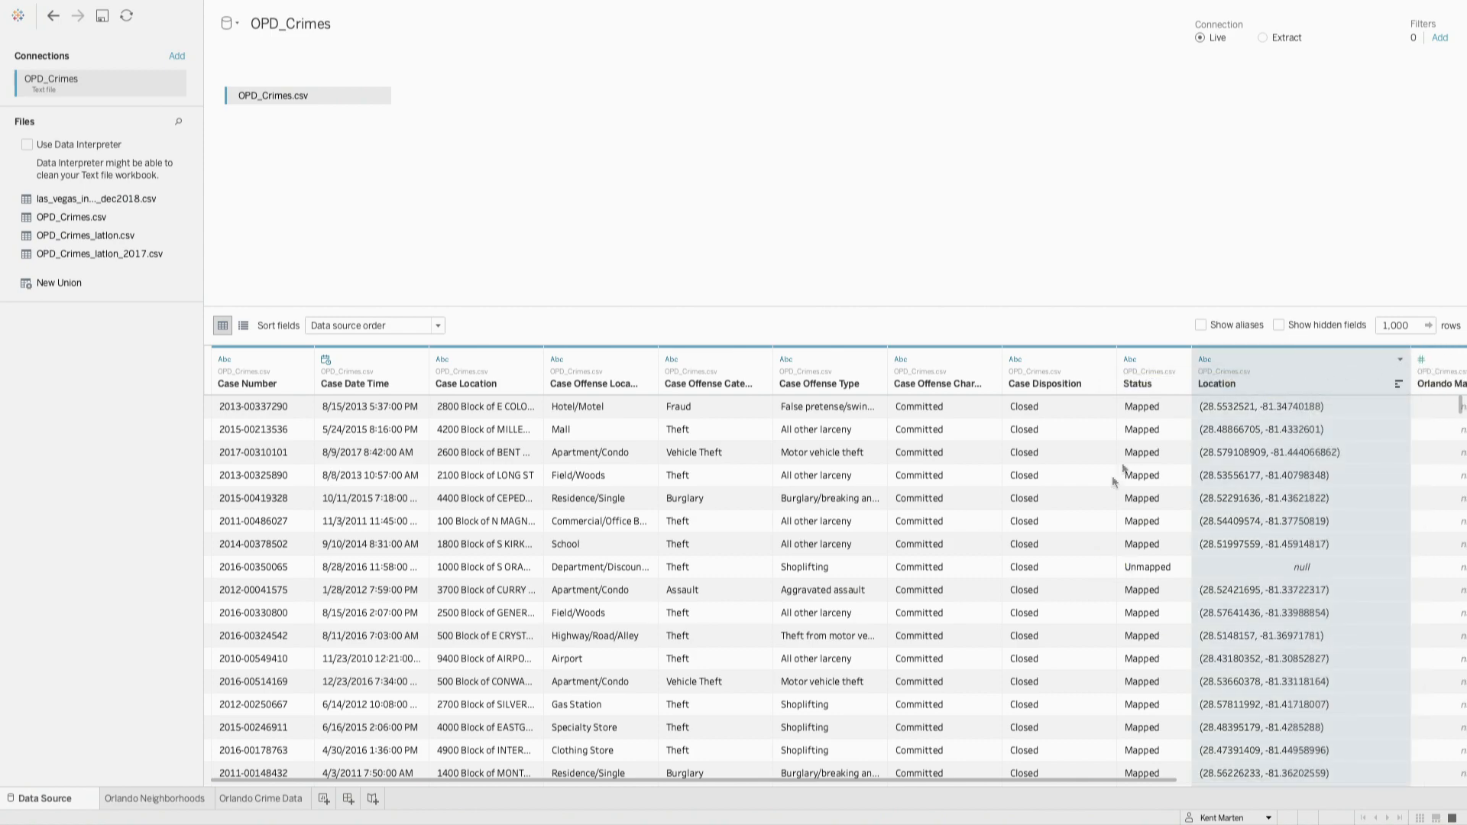
{"action": "scroll", "coordinate": [1106, 490], "scroll_direction": "right", "scroll_amount": 3}
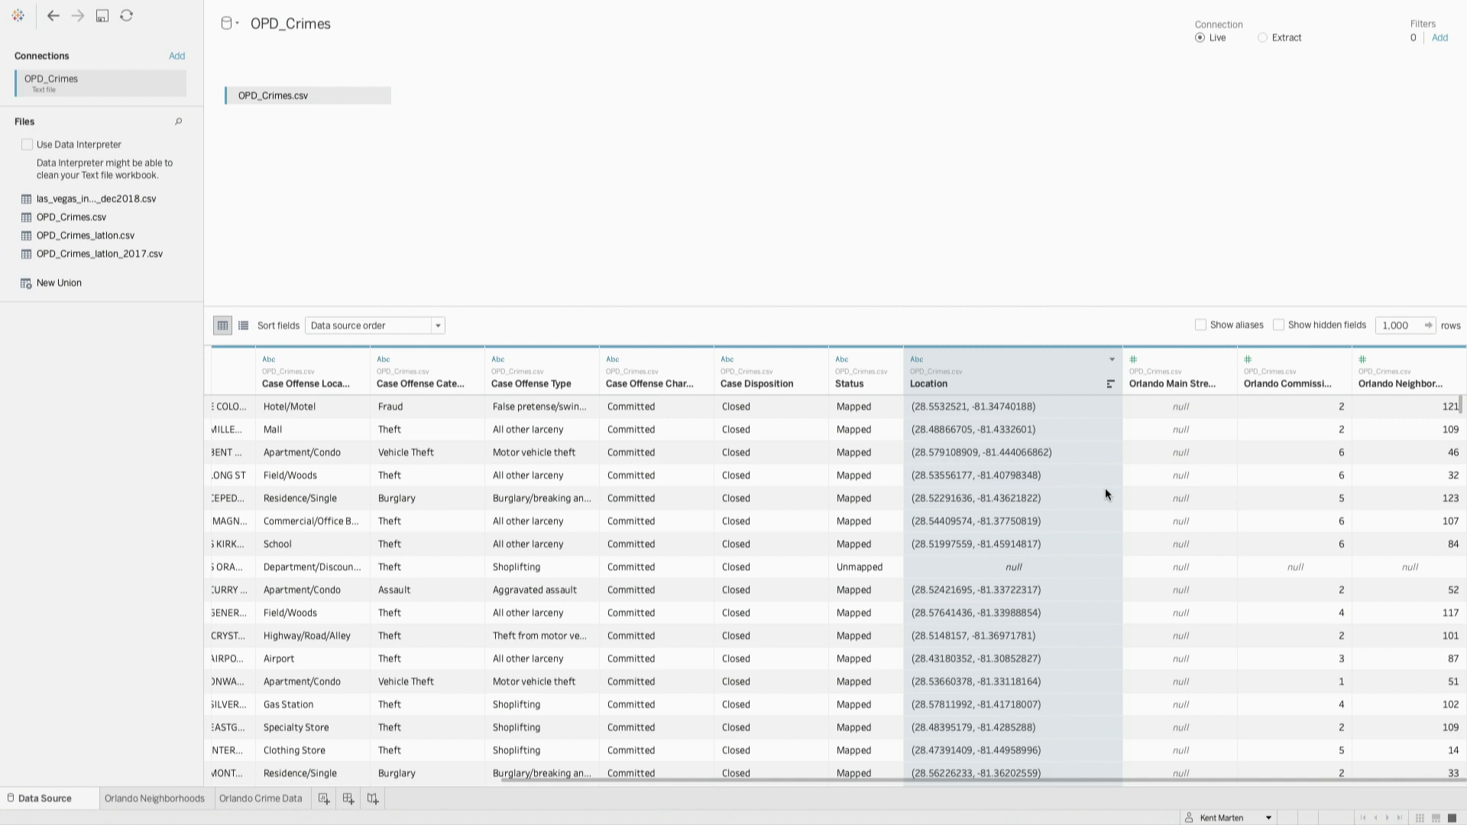
{"action": "left_click", "coordinate": [1111, 359]}
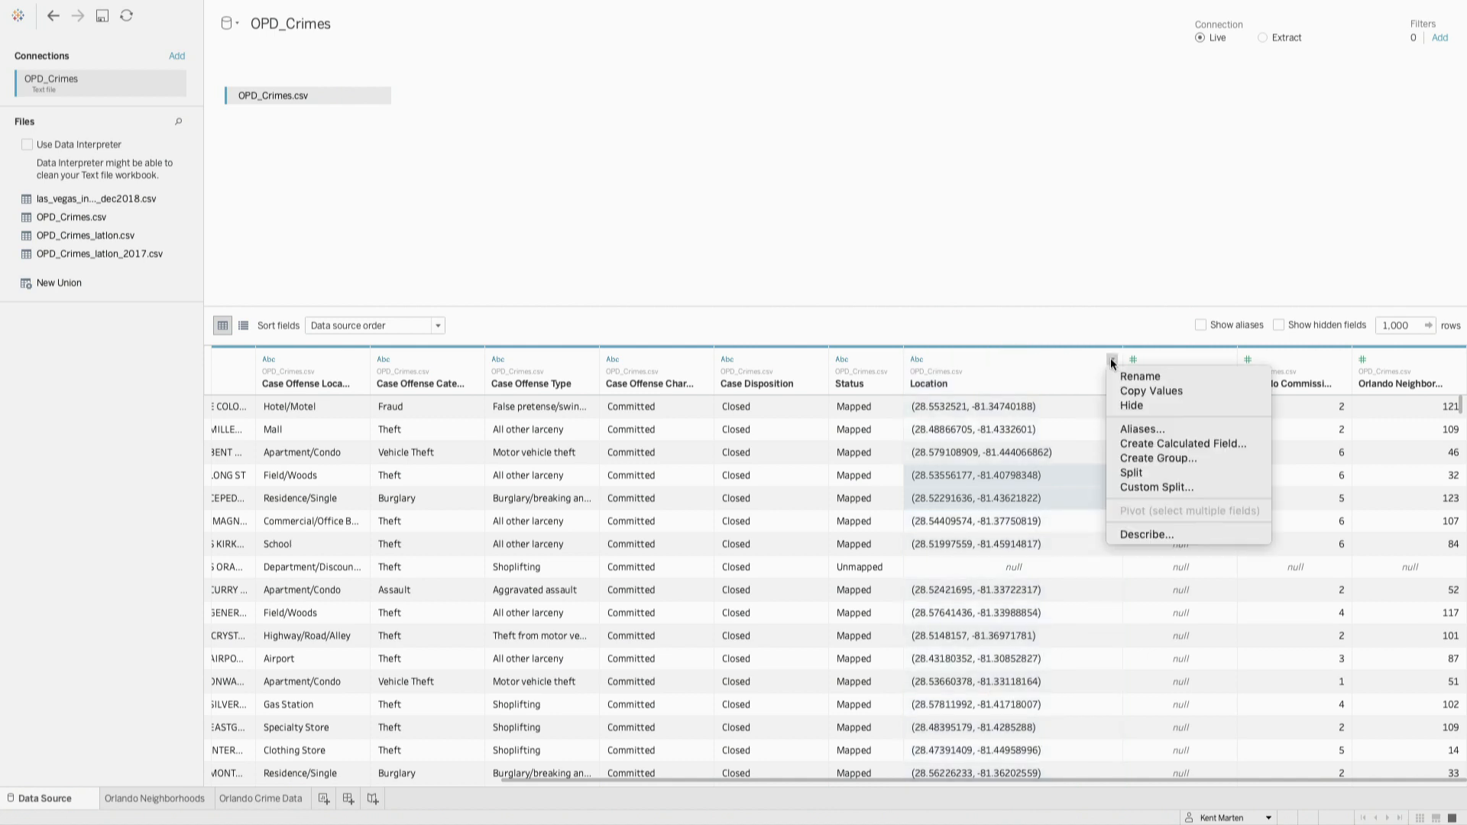
{"action": "left_click", "coordinate": [1127, 472]}
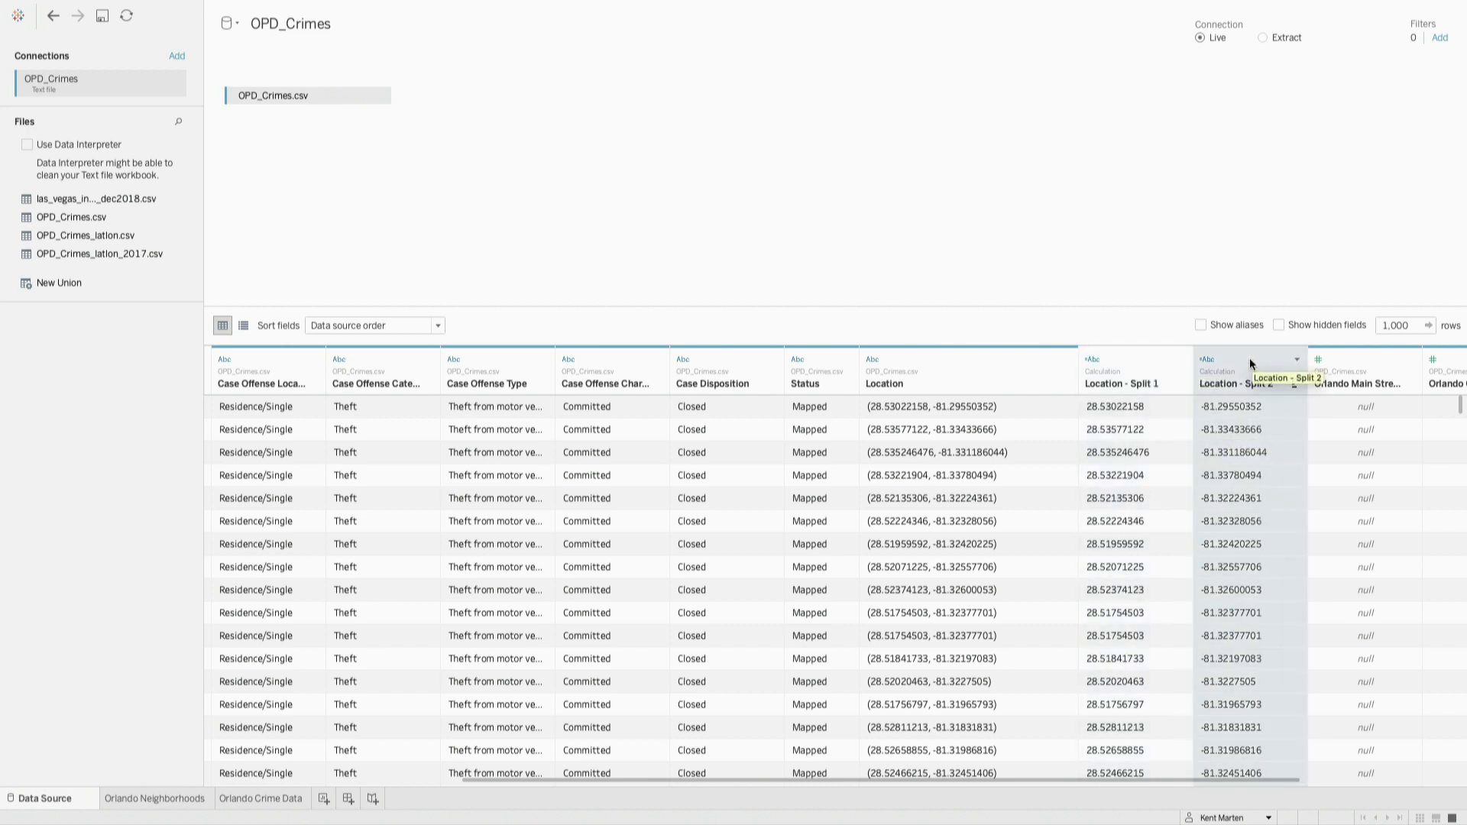
Step: Rename the two split Location columns as Latitude and Longitude
{"action": "double_click", "coordinate": [1120, 383]}
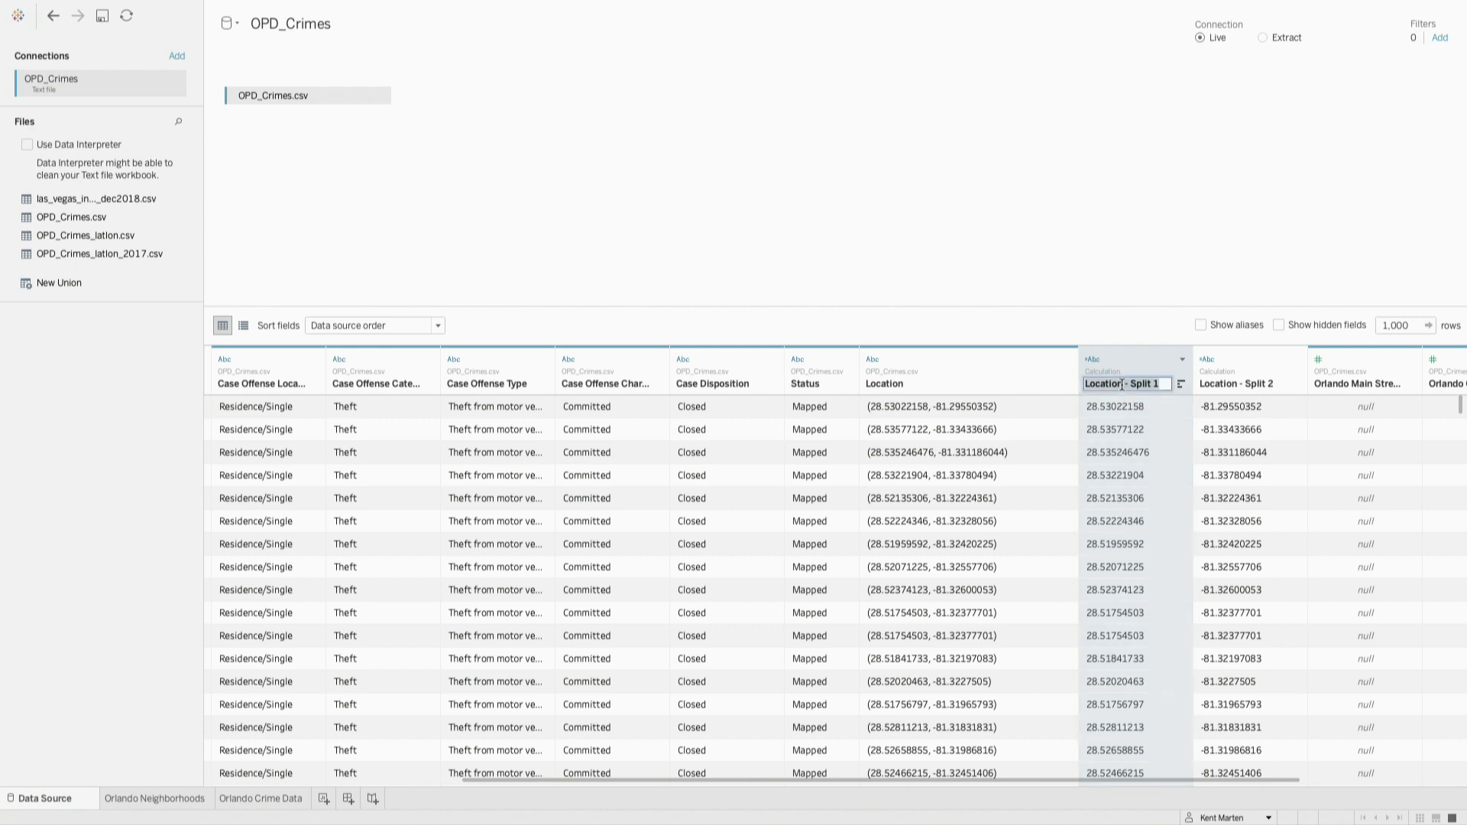
{"action": "type", "text": "Latitude"}
{"action": "key", "text": "Tab"}
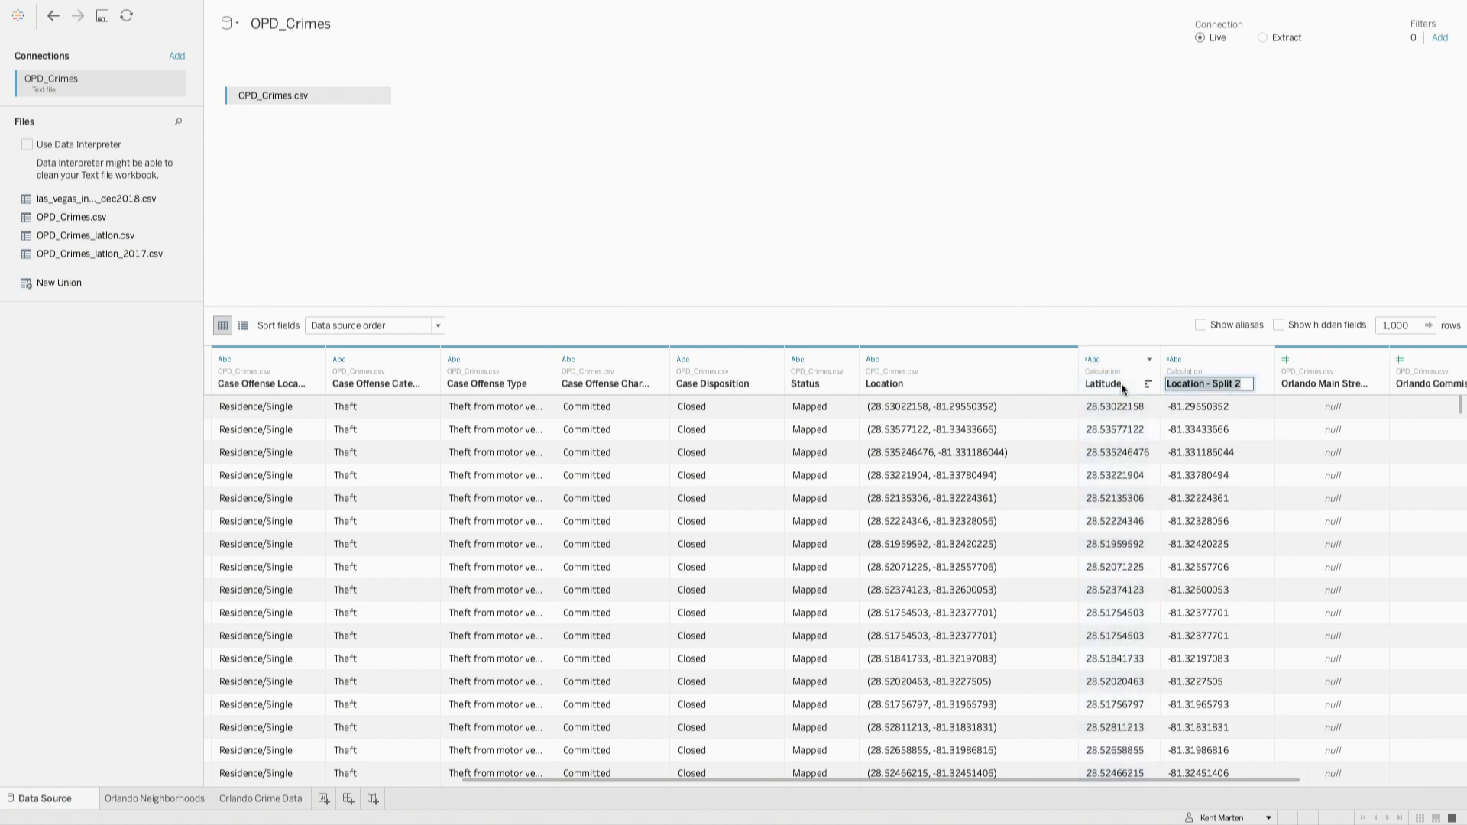
{"action": "type", "text": "Longitude"}
{"action": "key", "text": "Return"}
Step: Change the data type of the Latitude and Longitude fields to Number (decimal)
{"action": "left_click", "coordinate": [1095, 359]}
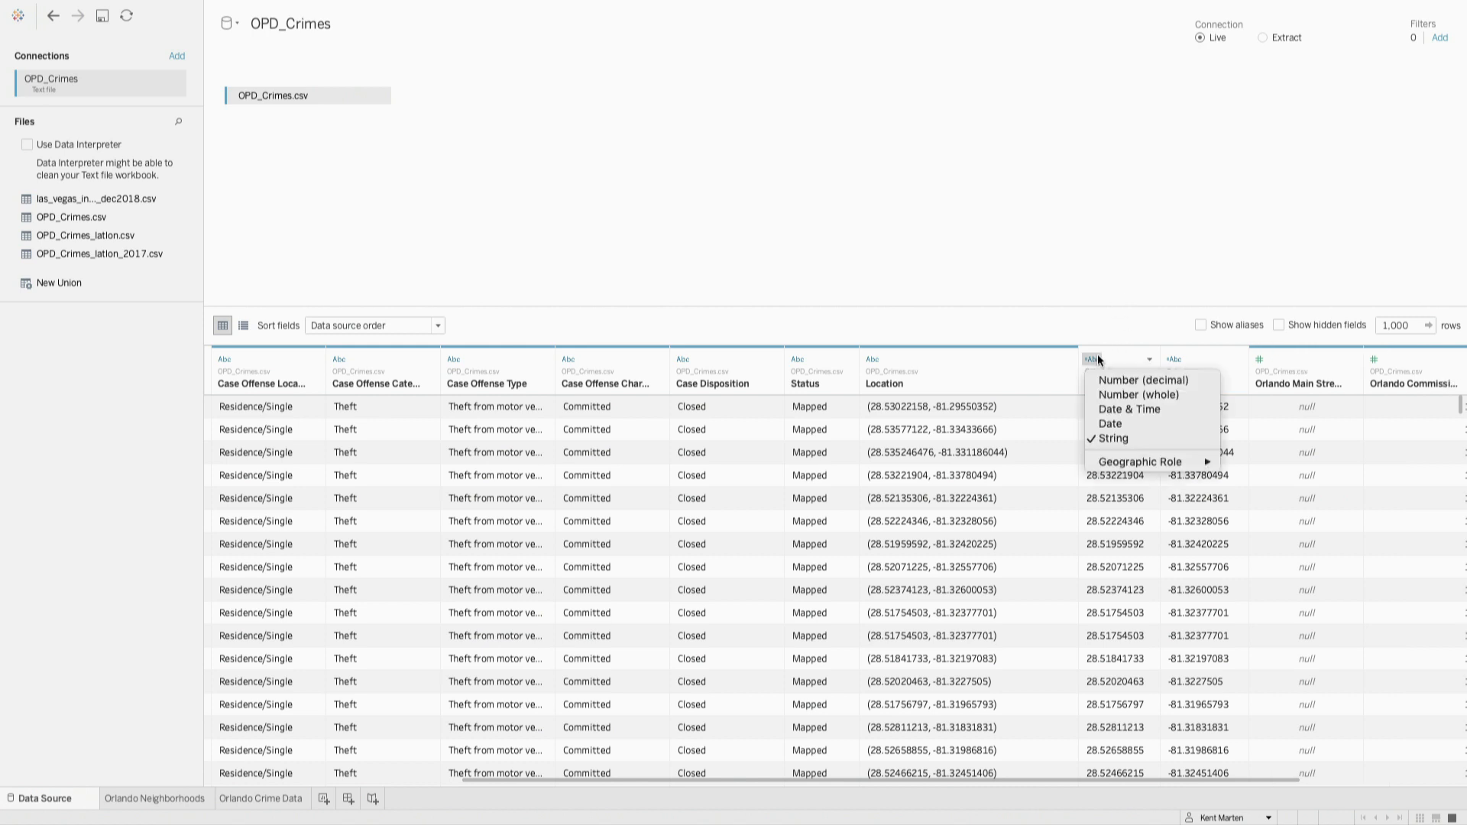
{"action": "left_click", "coordinate": [1106, 381]}
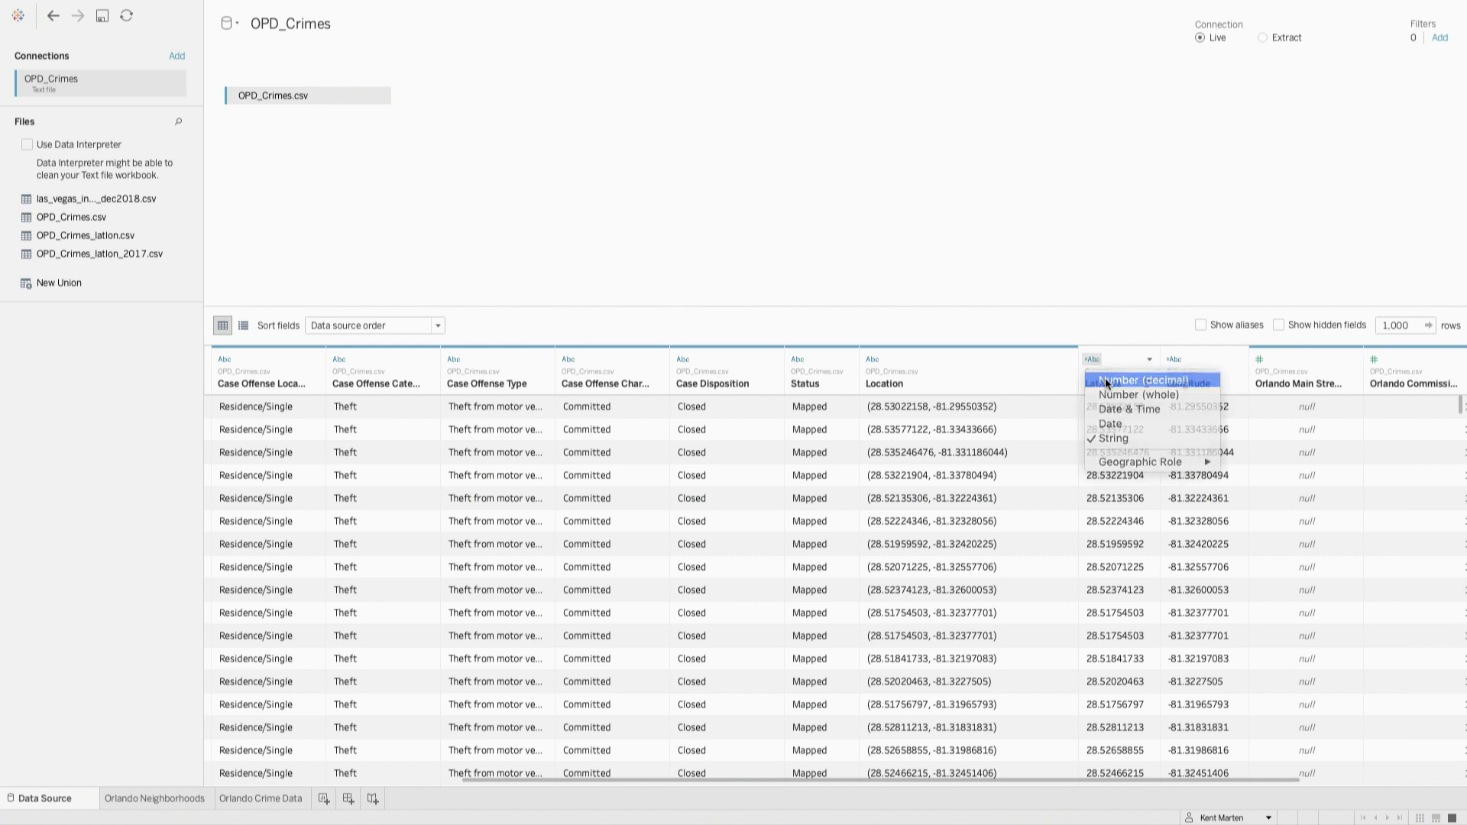
{"action": "left_click", "coordinate": [1149, 361]}
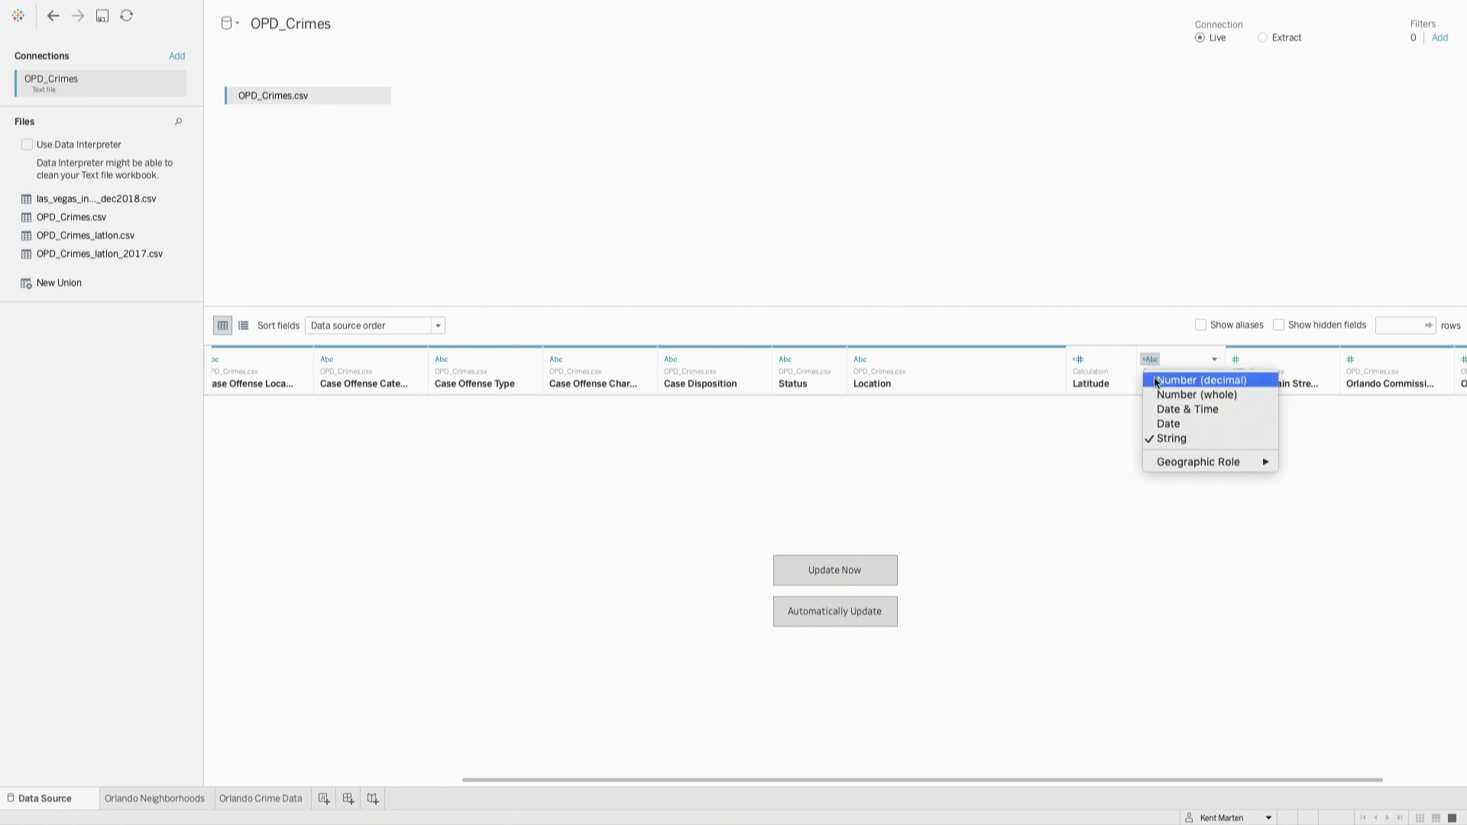
{"action": "left_click", "coordinate": [1177, 377]}
Step: Assign the Latitude and Longitude geographic roles to the matching fields
{"action": "left_click", "coordinate": [1079, 360]}
{"action": "mouse_move", "coordinate": [1103, 460]}
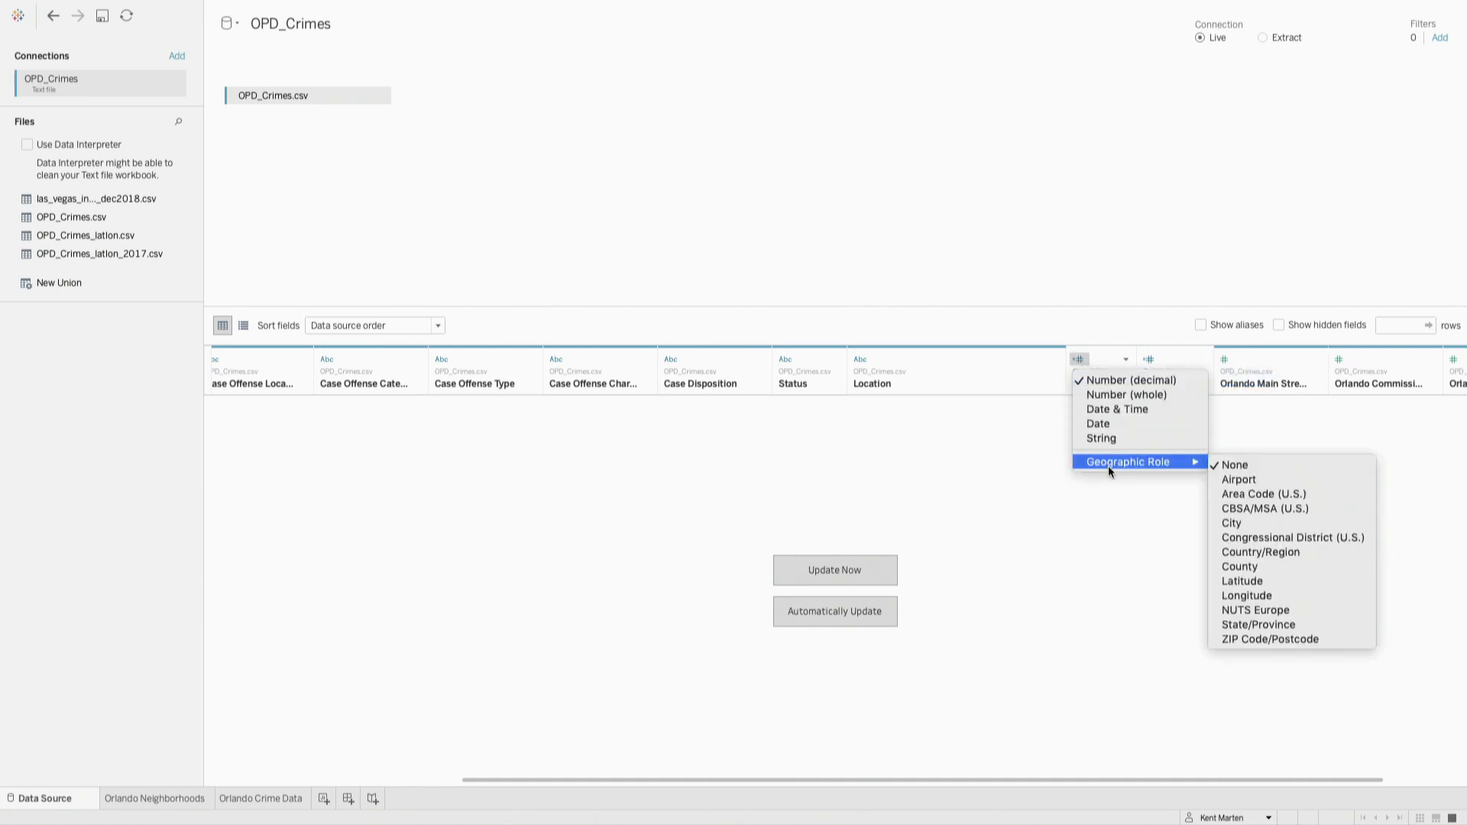
{"action": "left_click", "coordinate": [1259, 579]}
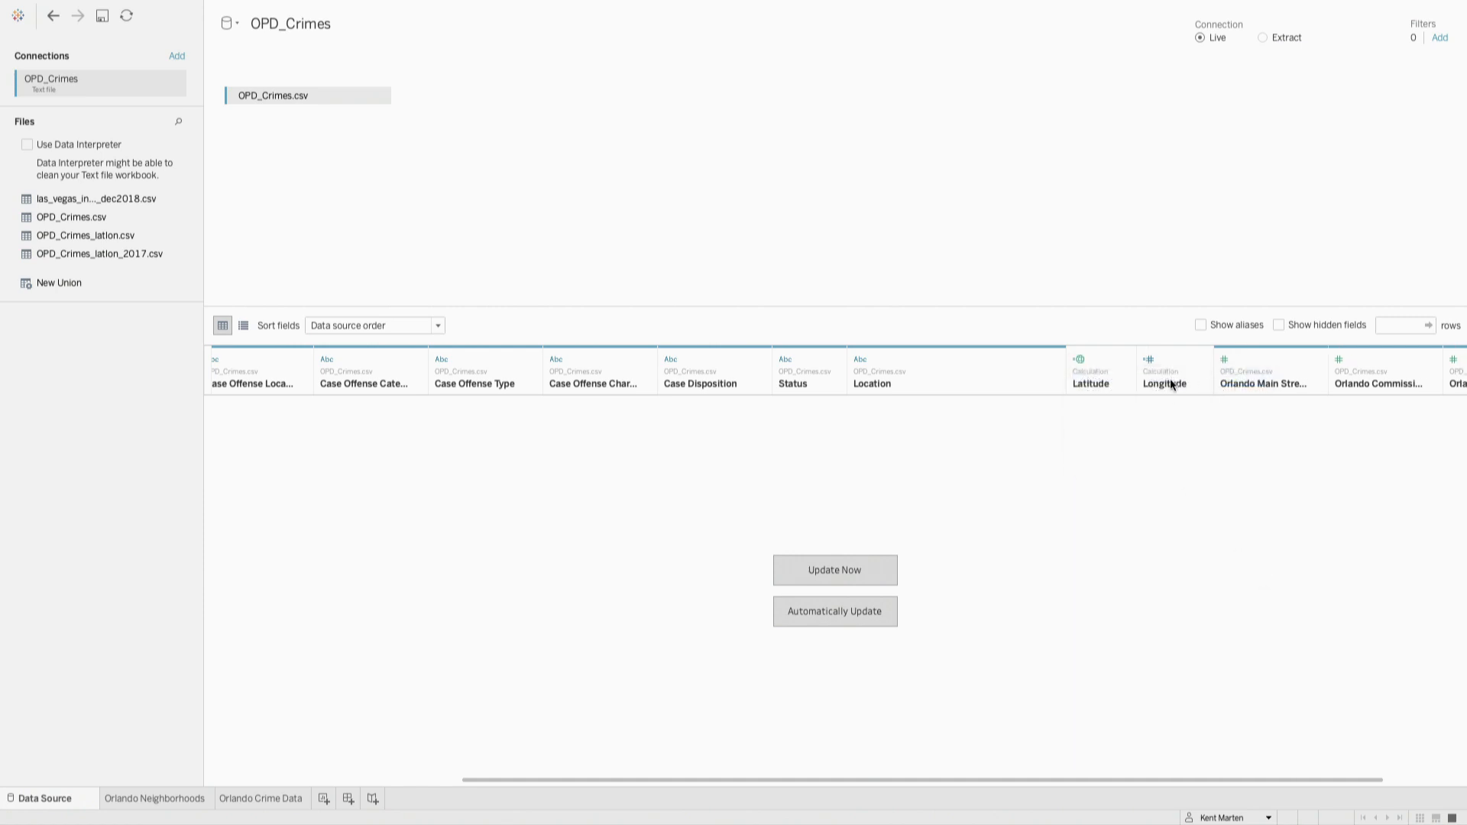
{"action": "left_click", "coordinate": [1151, 361]}
{"action": "mouse_move", "coordinate": [1207, 462]}
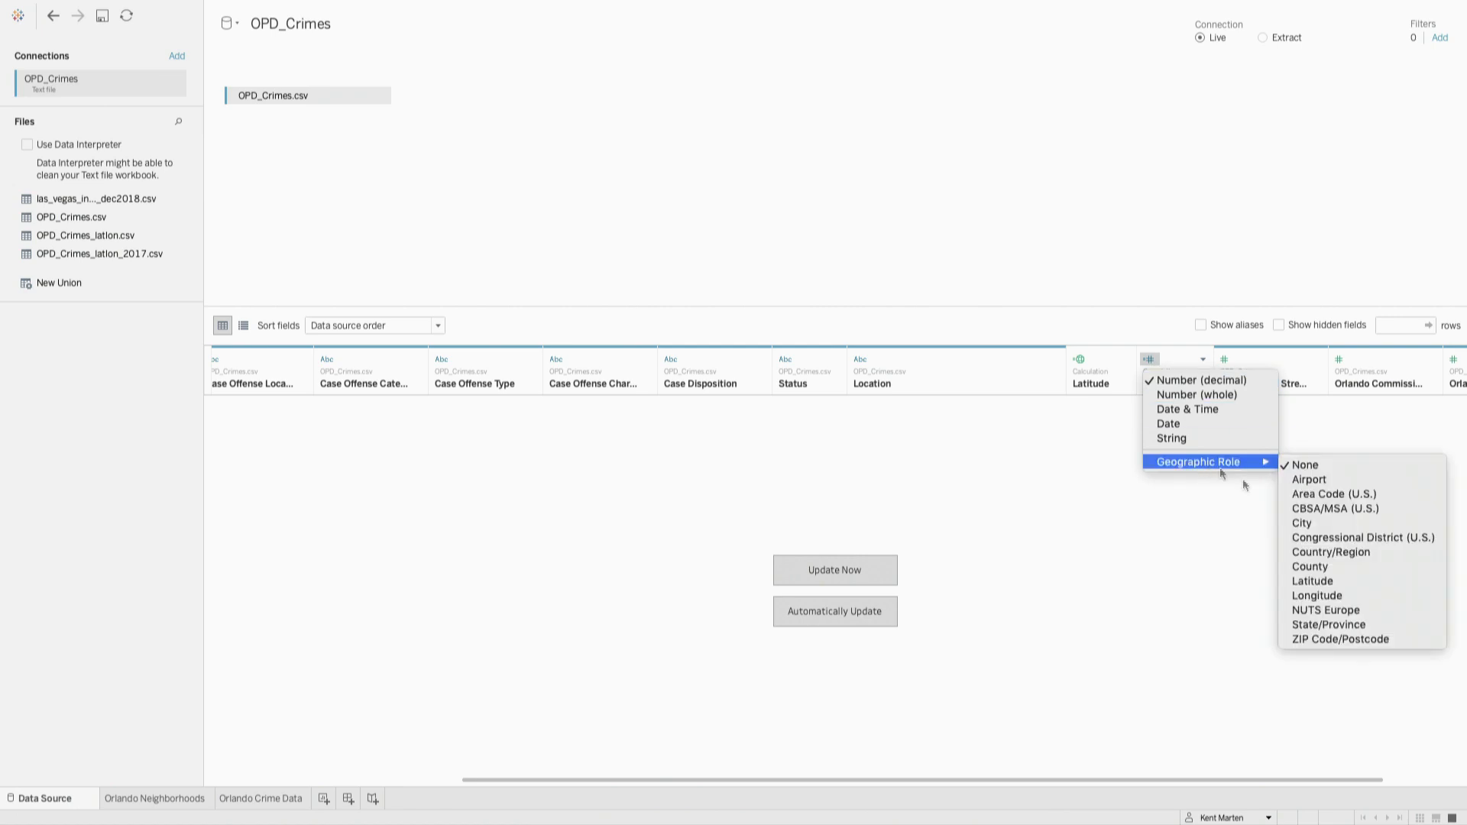
{"action": "left_click", "coordinate": [1304, 593]}
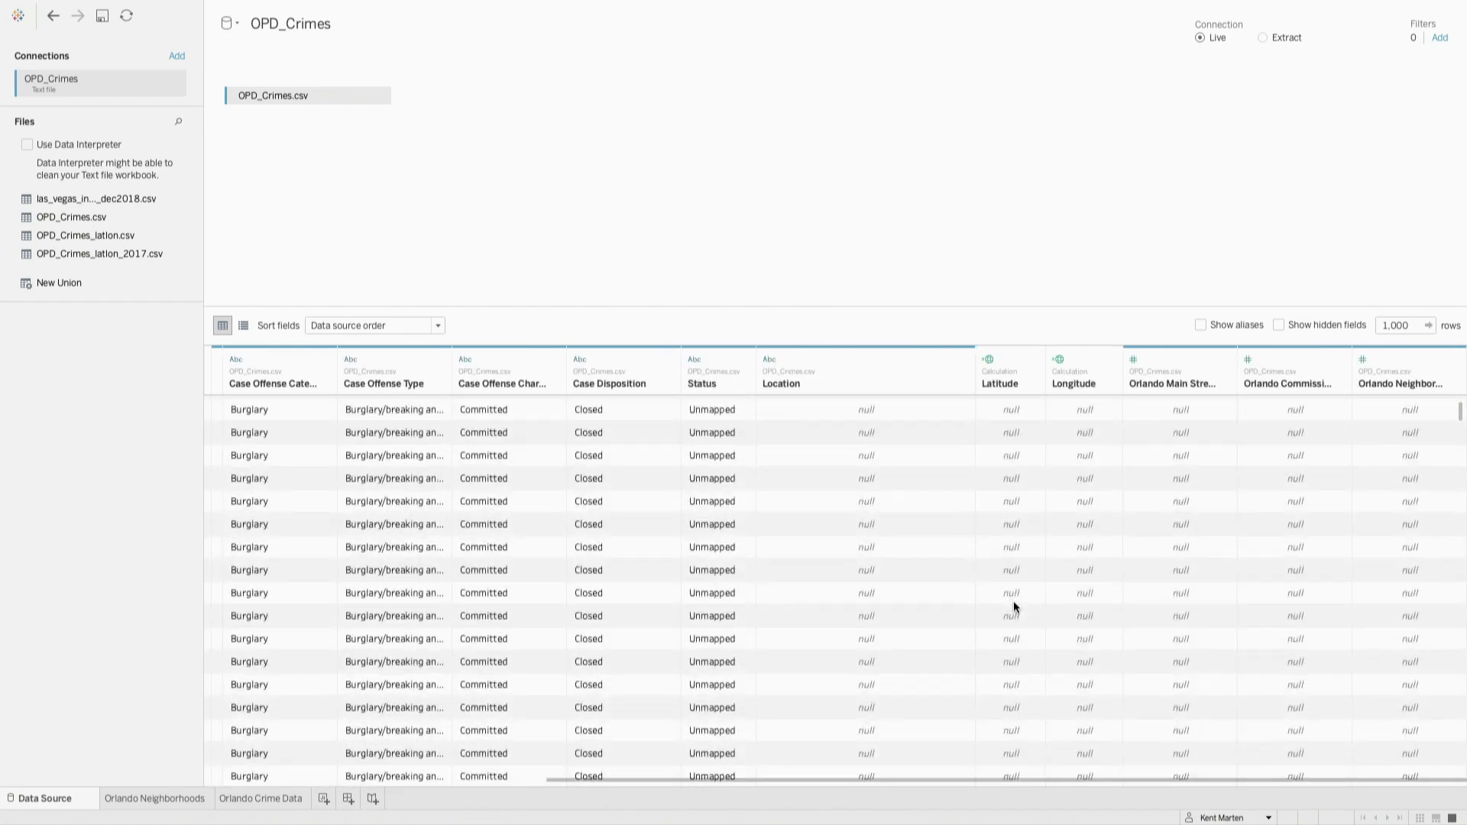
{"action": "left_click", "coordinate": [1033, 384]}
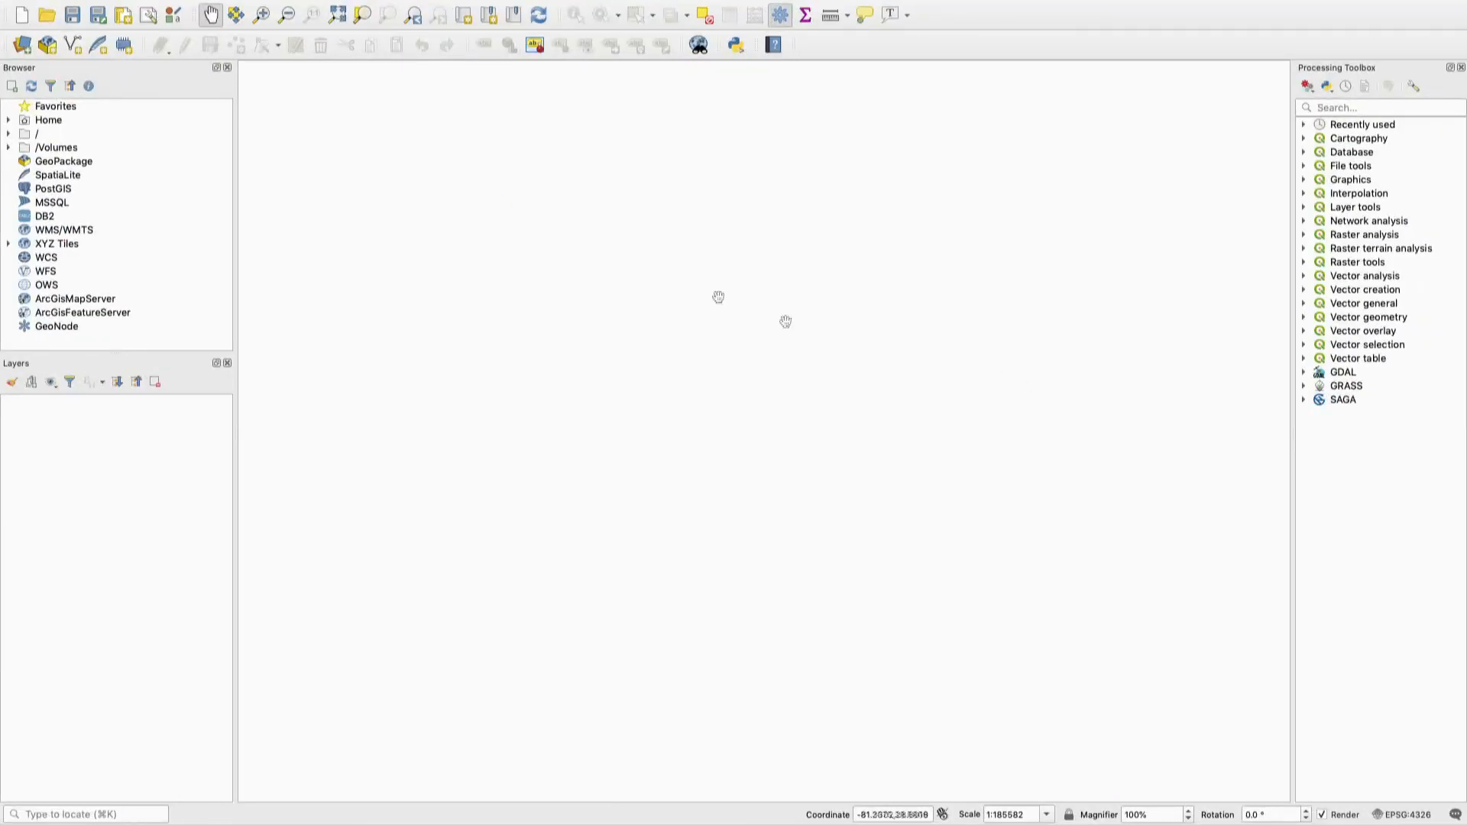
Step: In QGIS, begin adding a delimited text layer with OPD_Crimes_latlon.csv as its source file
{"action": "mouse_move", "coordinate": [278, 5]}
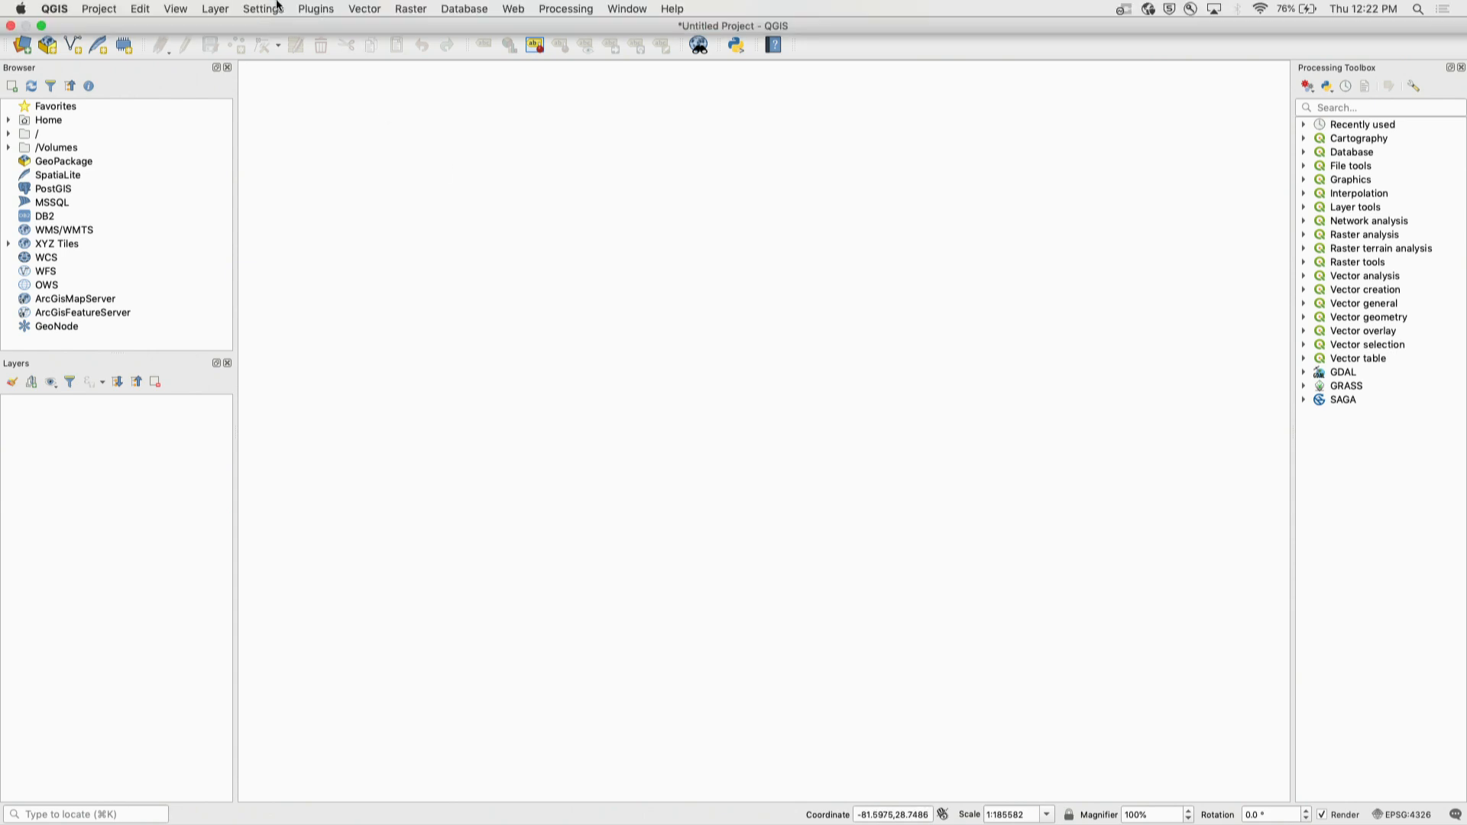
{"action": "left_click", "coordinate": [220, 9]}
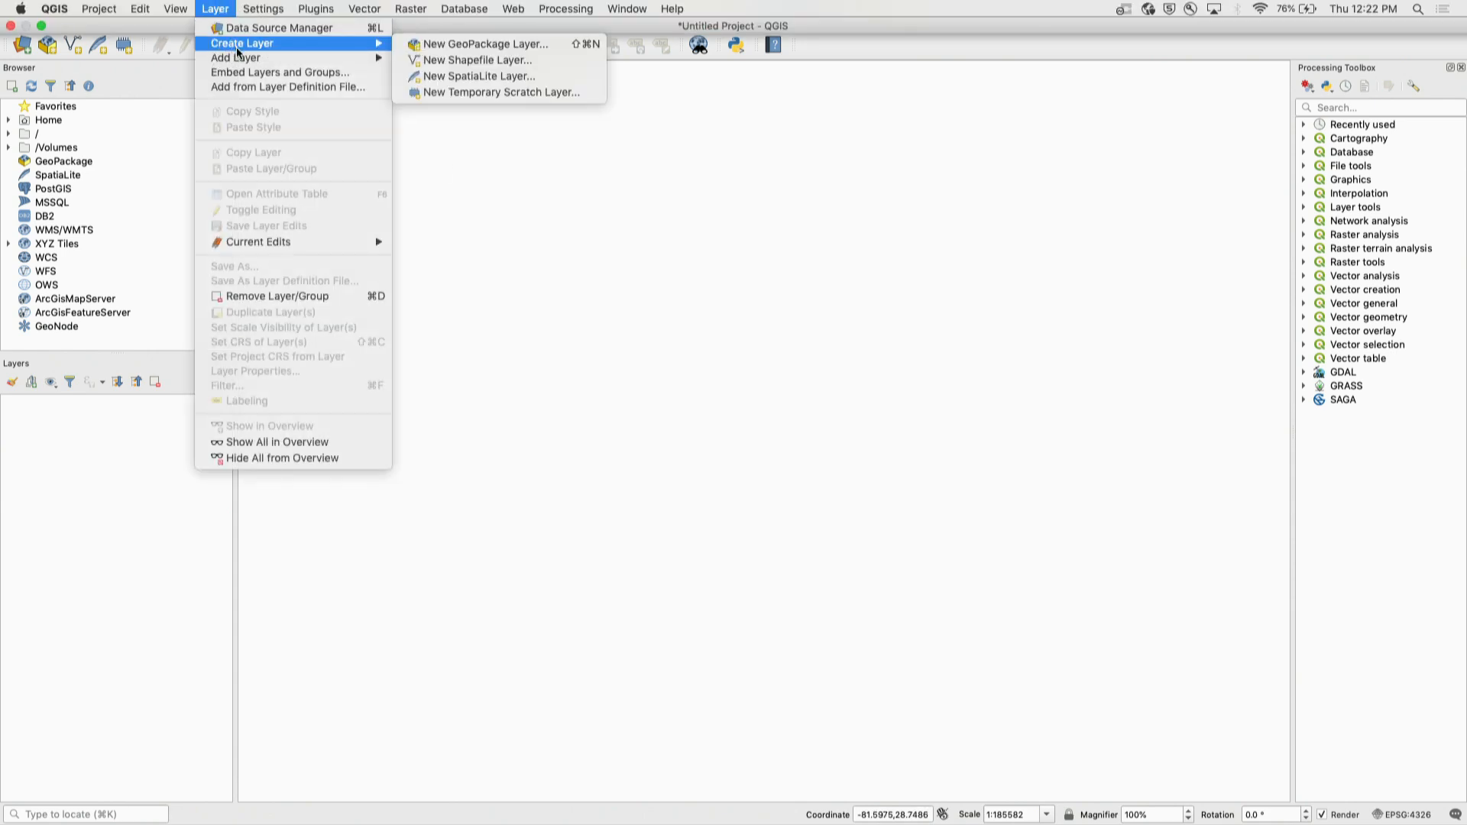
{"action": "mouse_move", "coordinate": [238, 57]}
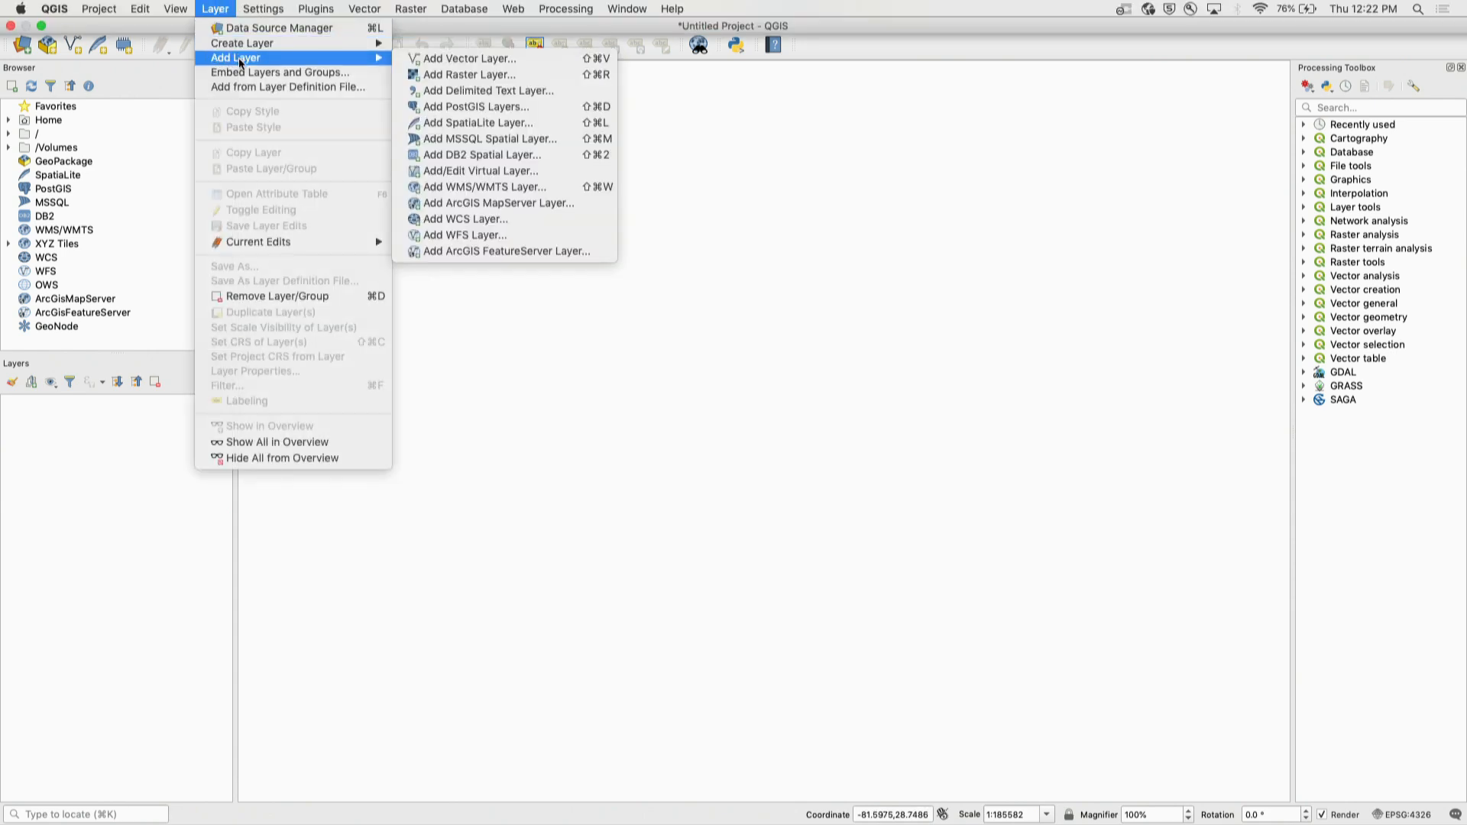
{"action": "left_click", "coordinate": [443, 90]}
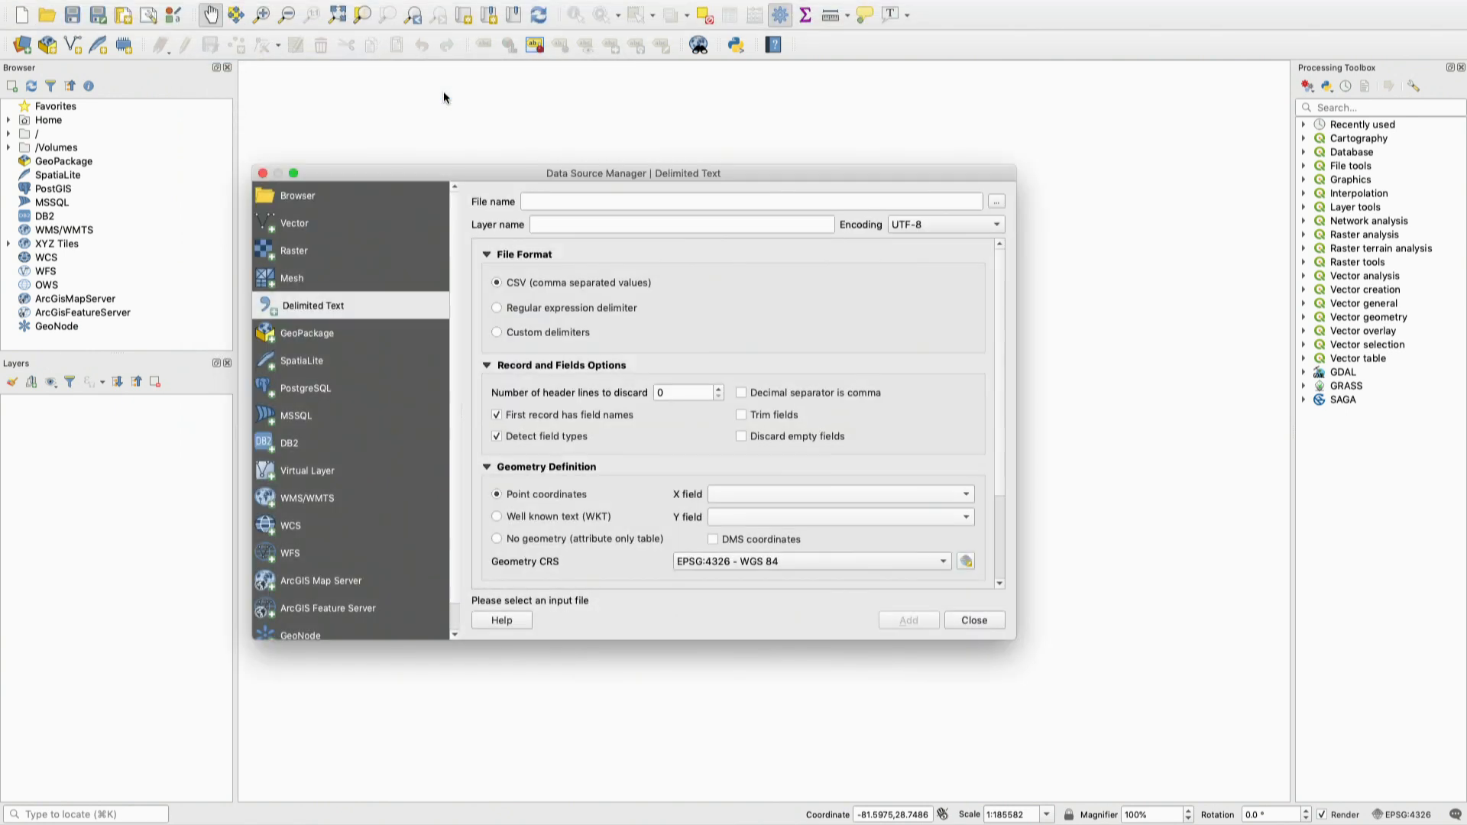
{"action": "left_click", "coordinate": [996, 202]}
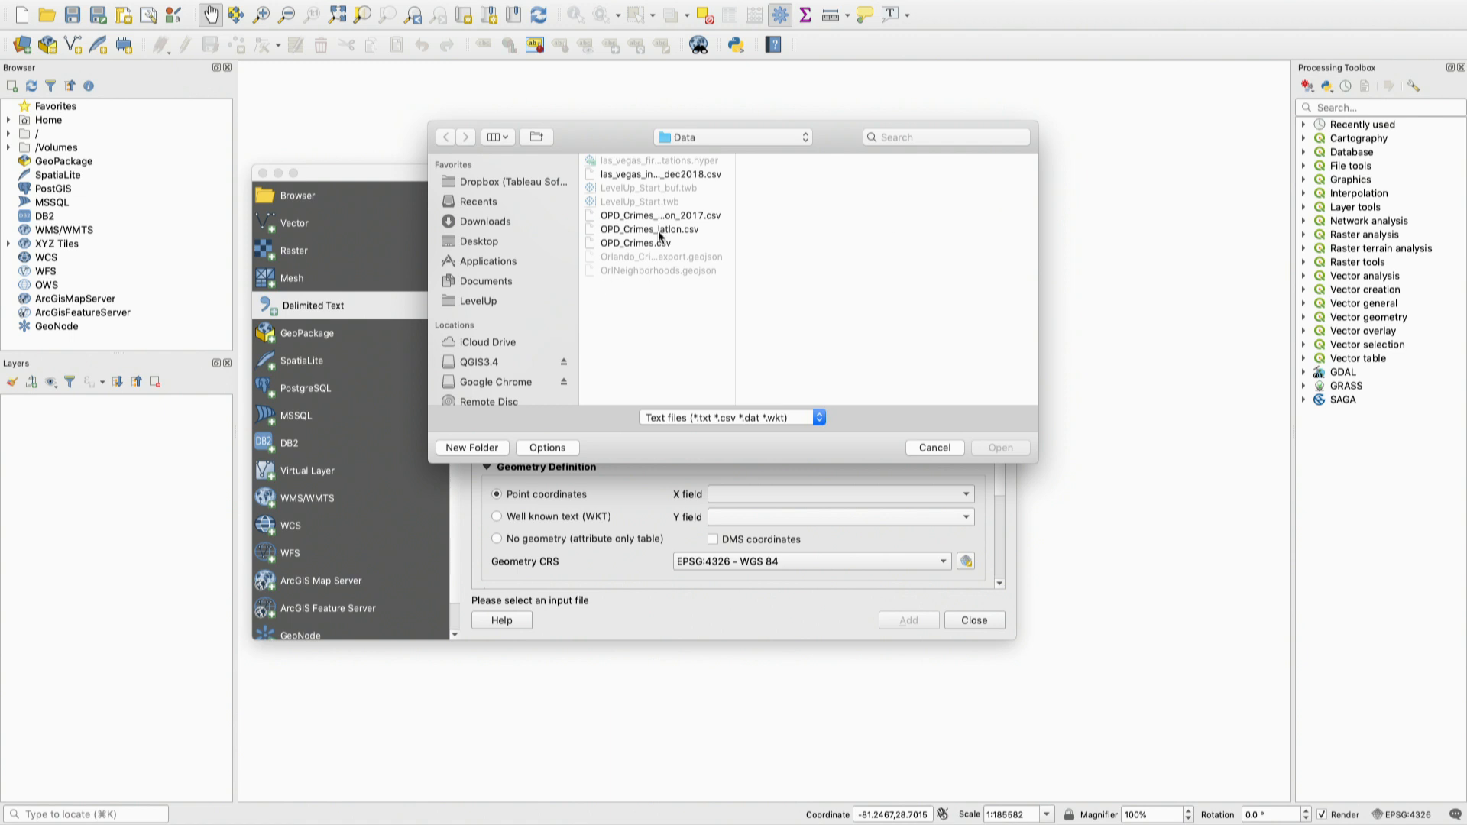
{"action": "left_click", "coordinate": [655, 229]}
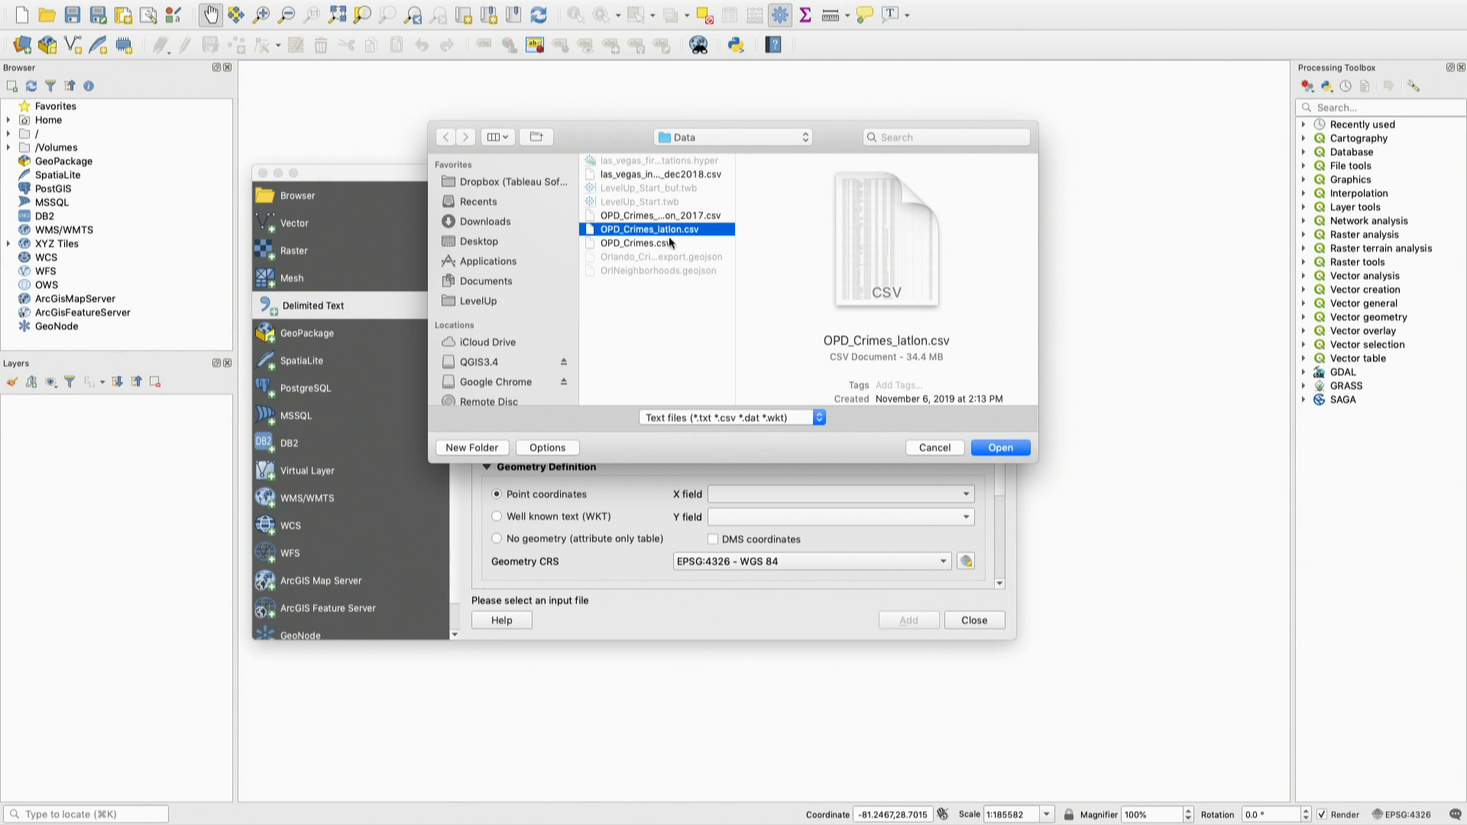
{"action": "left_click", "coordinate": [999, 449]}
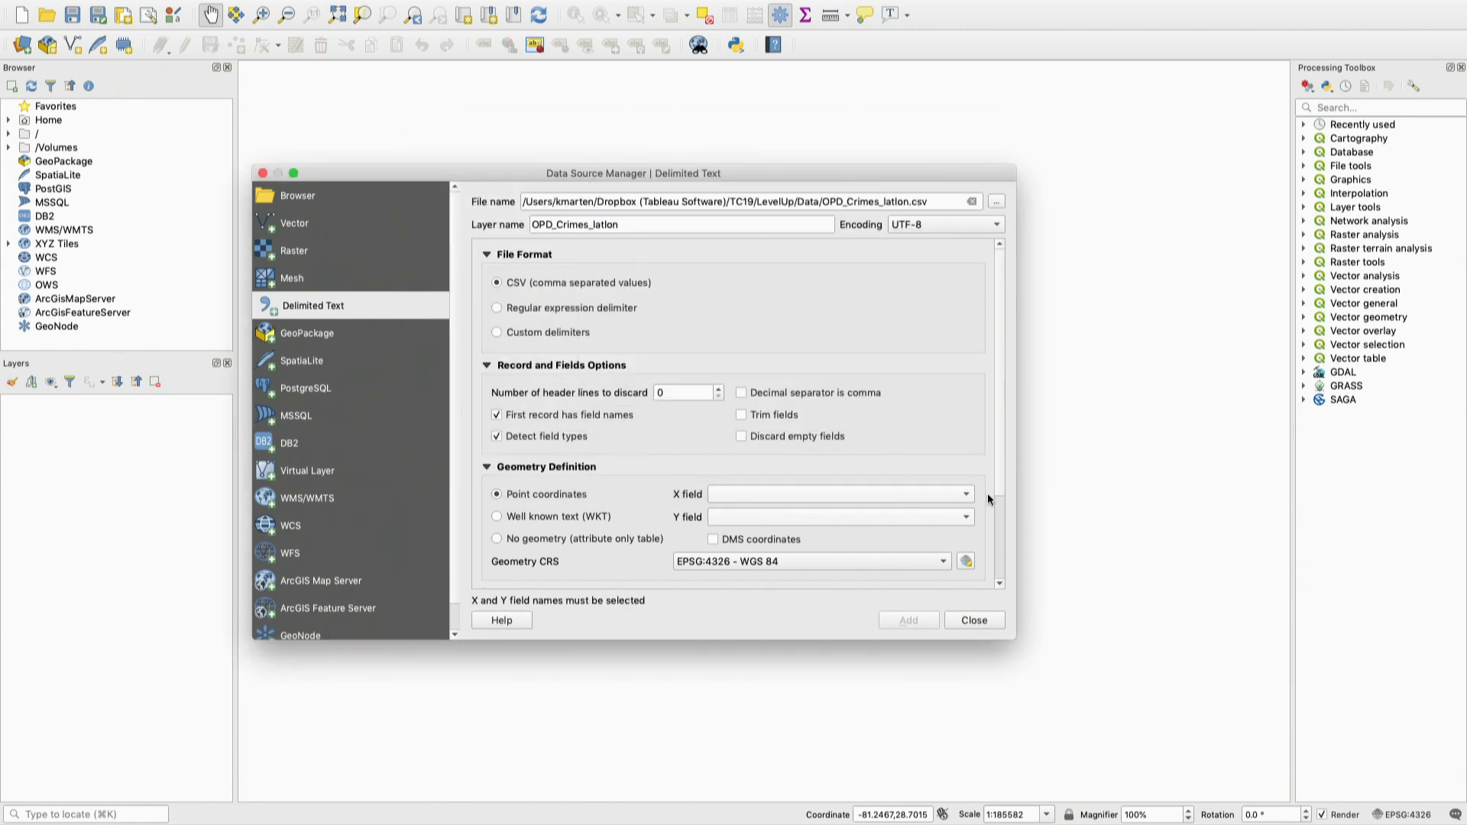
Step: Set Longitude as the X field and Latitude as the Y field, add the layer to the map, and close the Data Source Manager
{"action": "left_click", "coordinate": [965, 494]}
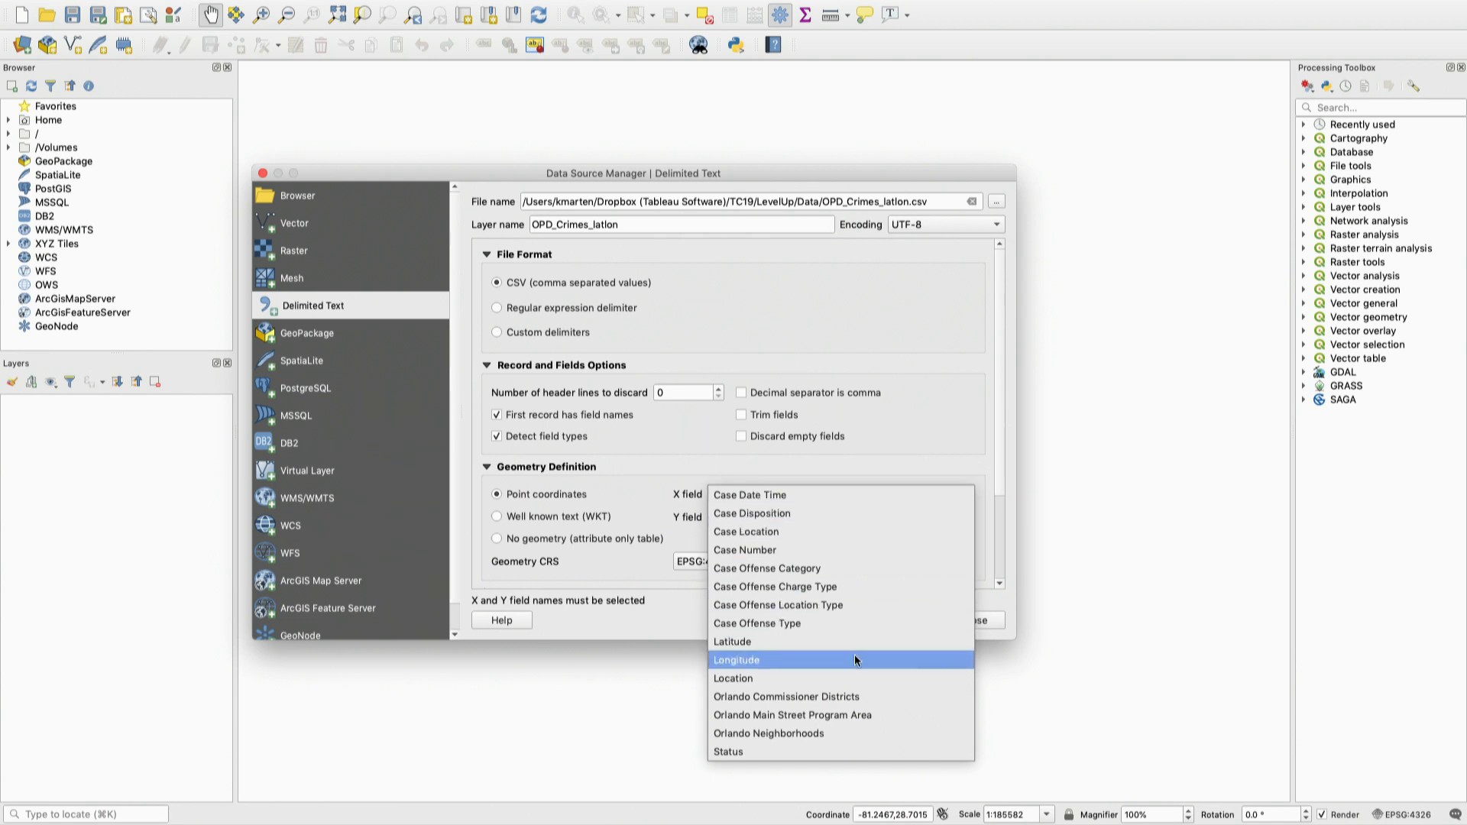
{"action": "left_click", "coordinate": [854, 655]}
{"action": "left_click", "coordinate": [966, 516]}
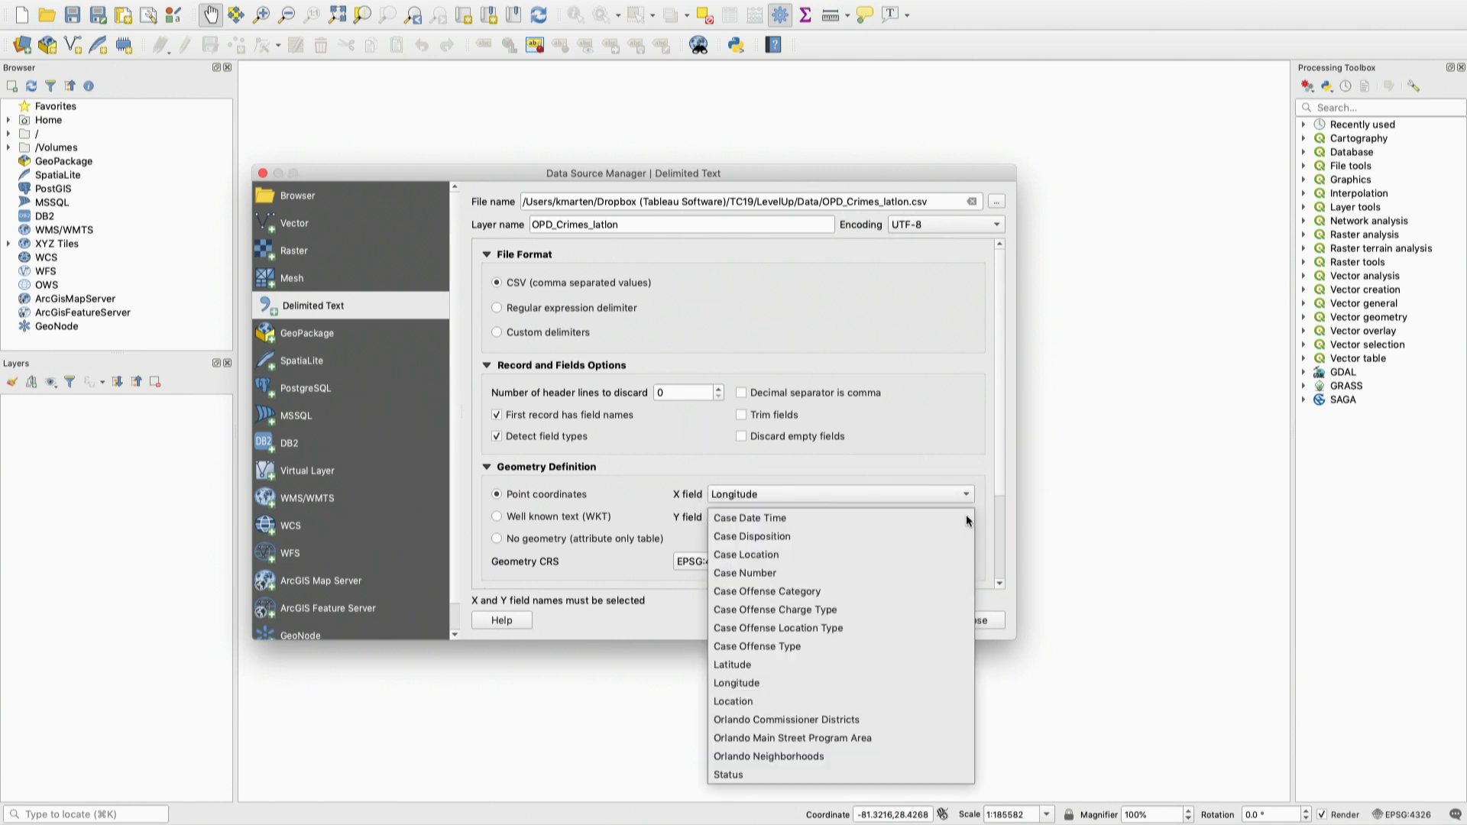
{"action": "left_click", "coordinate": [853, 664]}
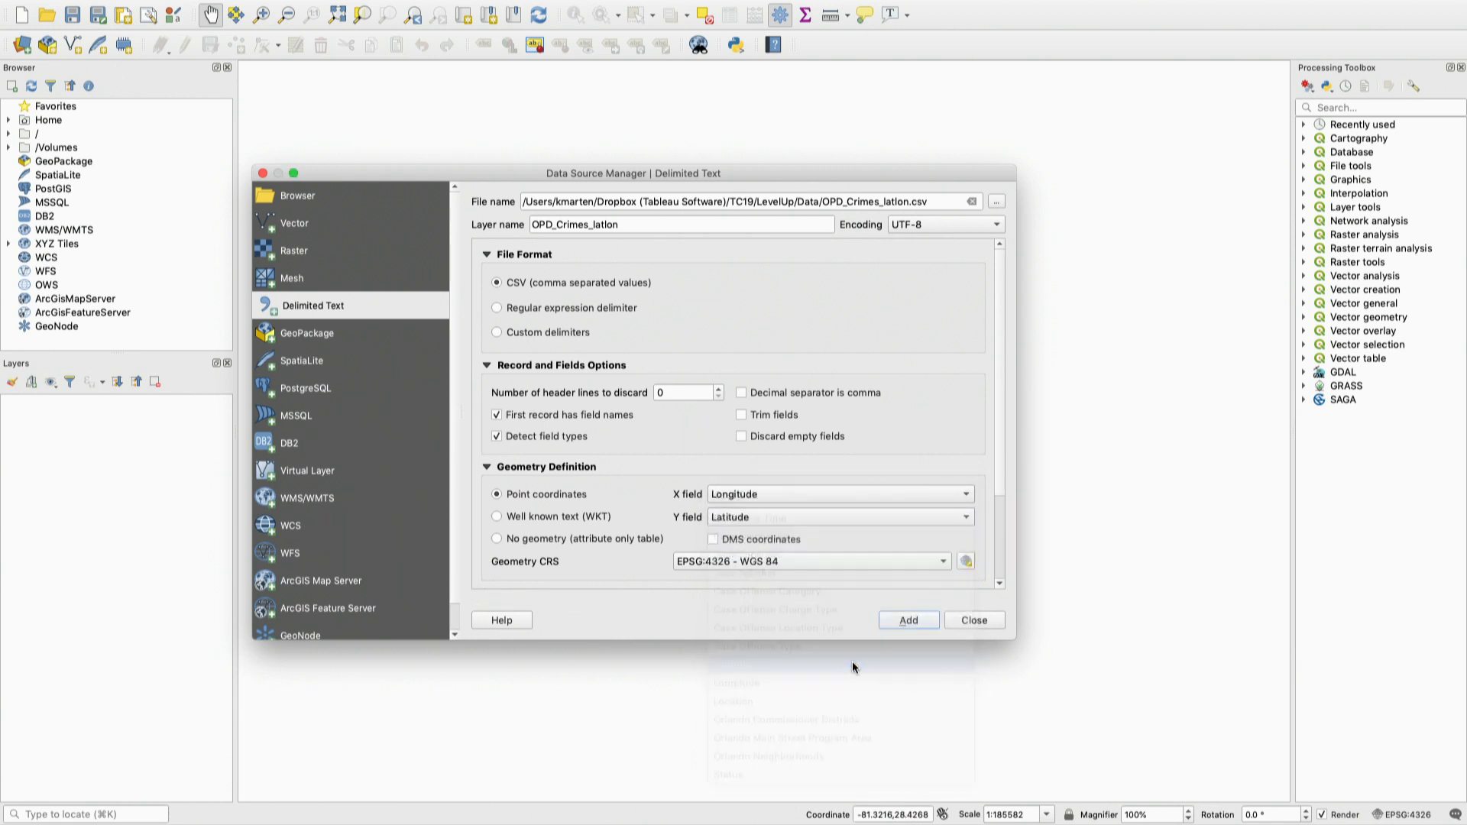
{"action": "left_click", "coordinate": [908, 621]}
{"action": "left_click", "coordinate": [975, 620]}
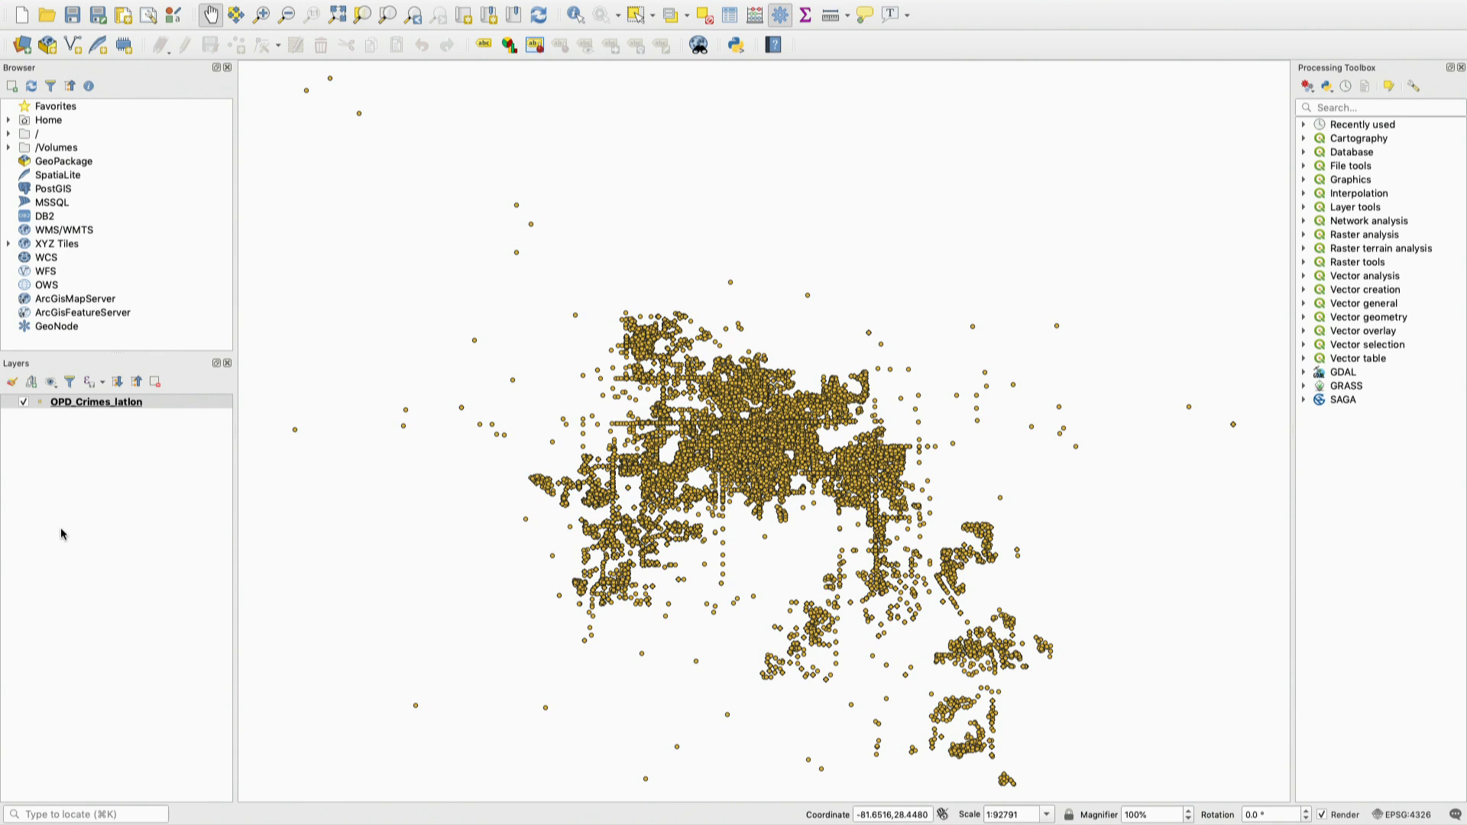
Step: Open the feature export settings of the OPD_Crimes_latlon layer and review the available file formats, then cancel the export
{"action": "right_click", "coordinate": [152, 403]}
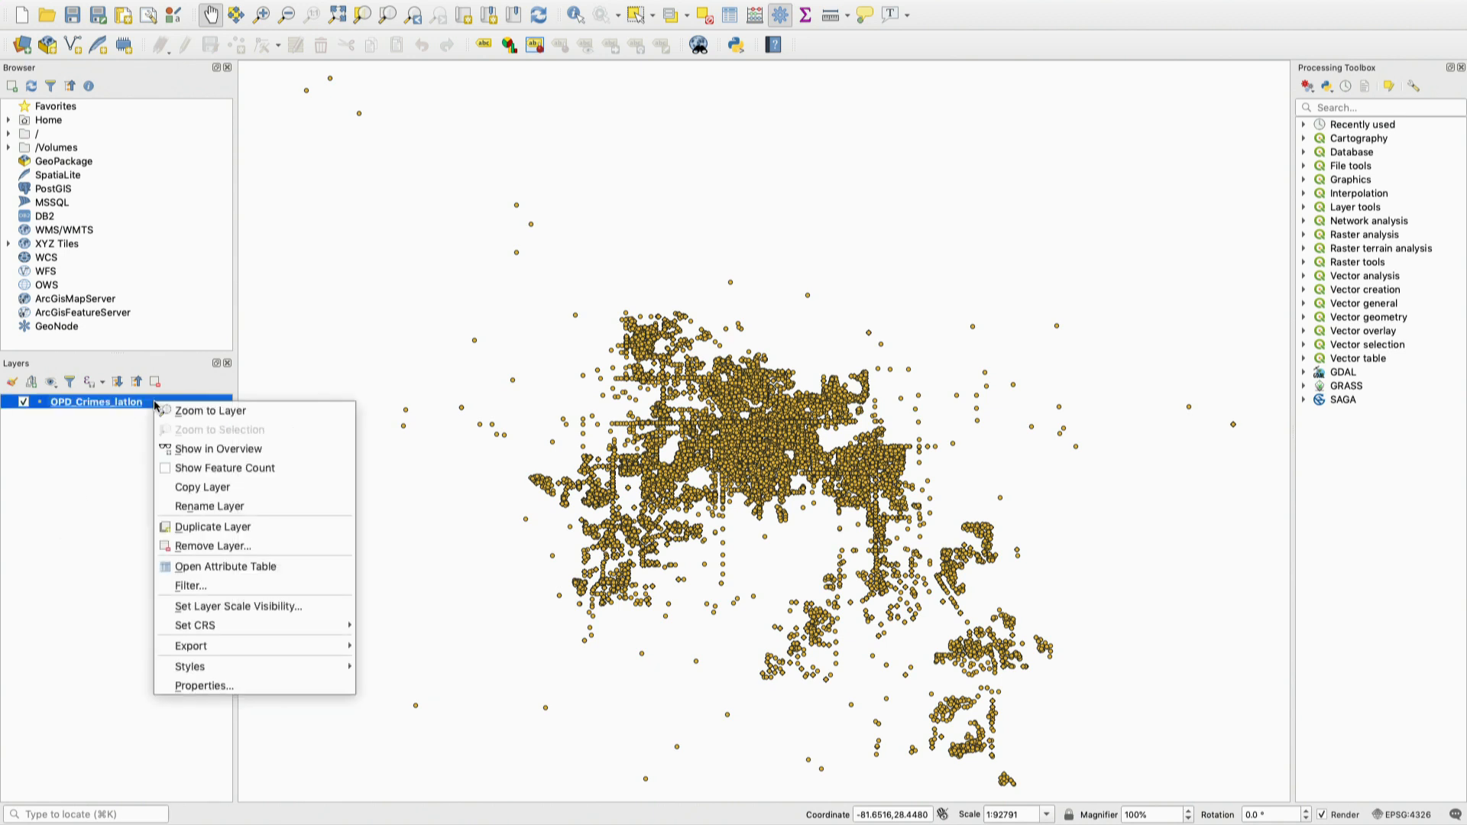
{"action": "mouse_move", "coordinate": [255, 649]}
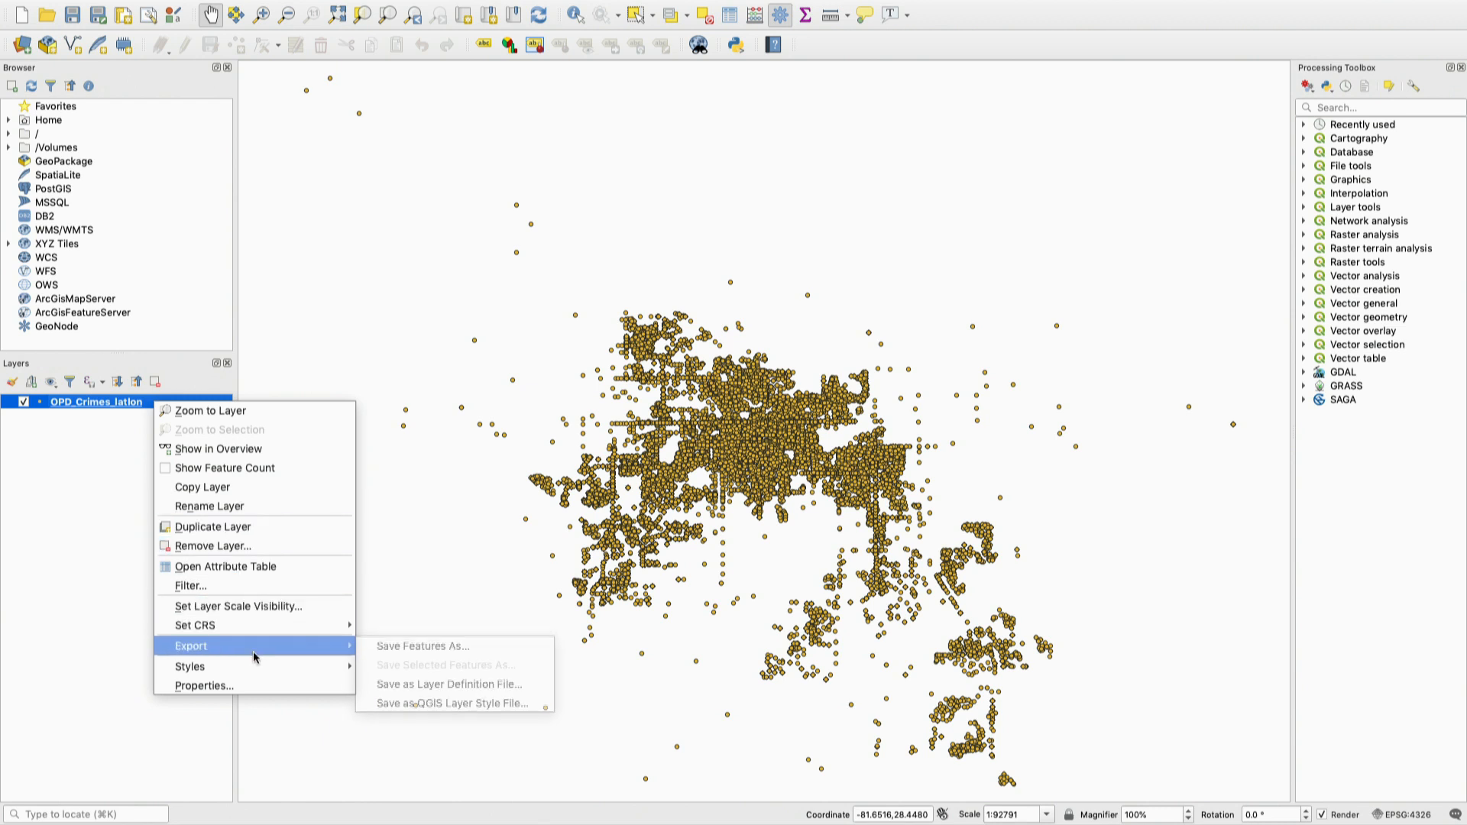
{"action": "left_click", "coordinate": [396, 650]}
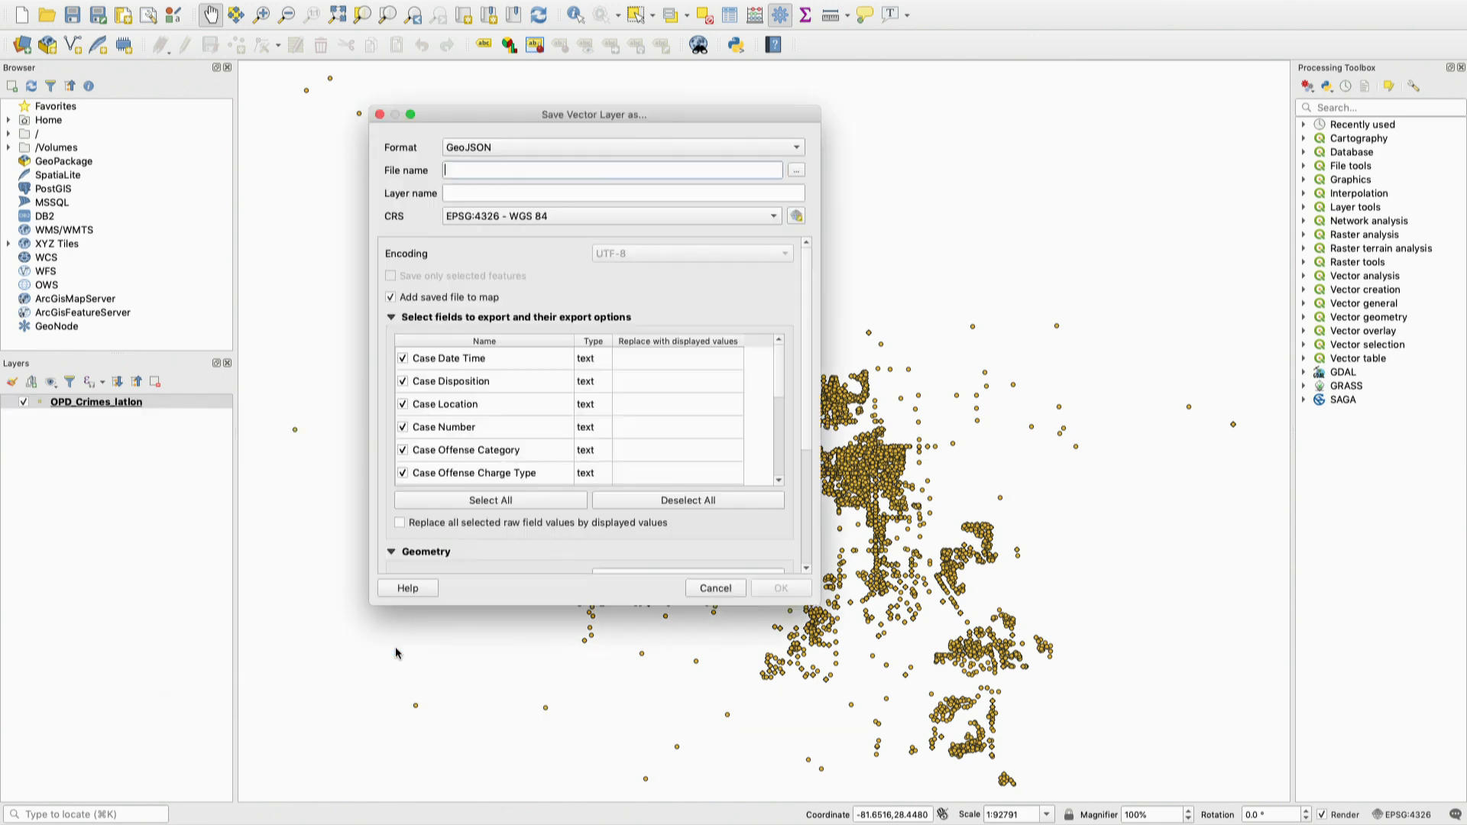
{"action": "left_click", "coordinate": [629, 153]}
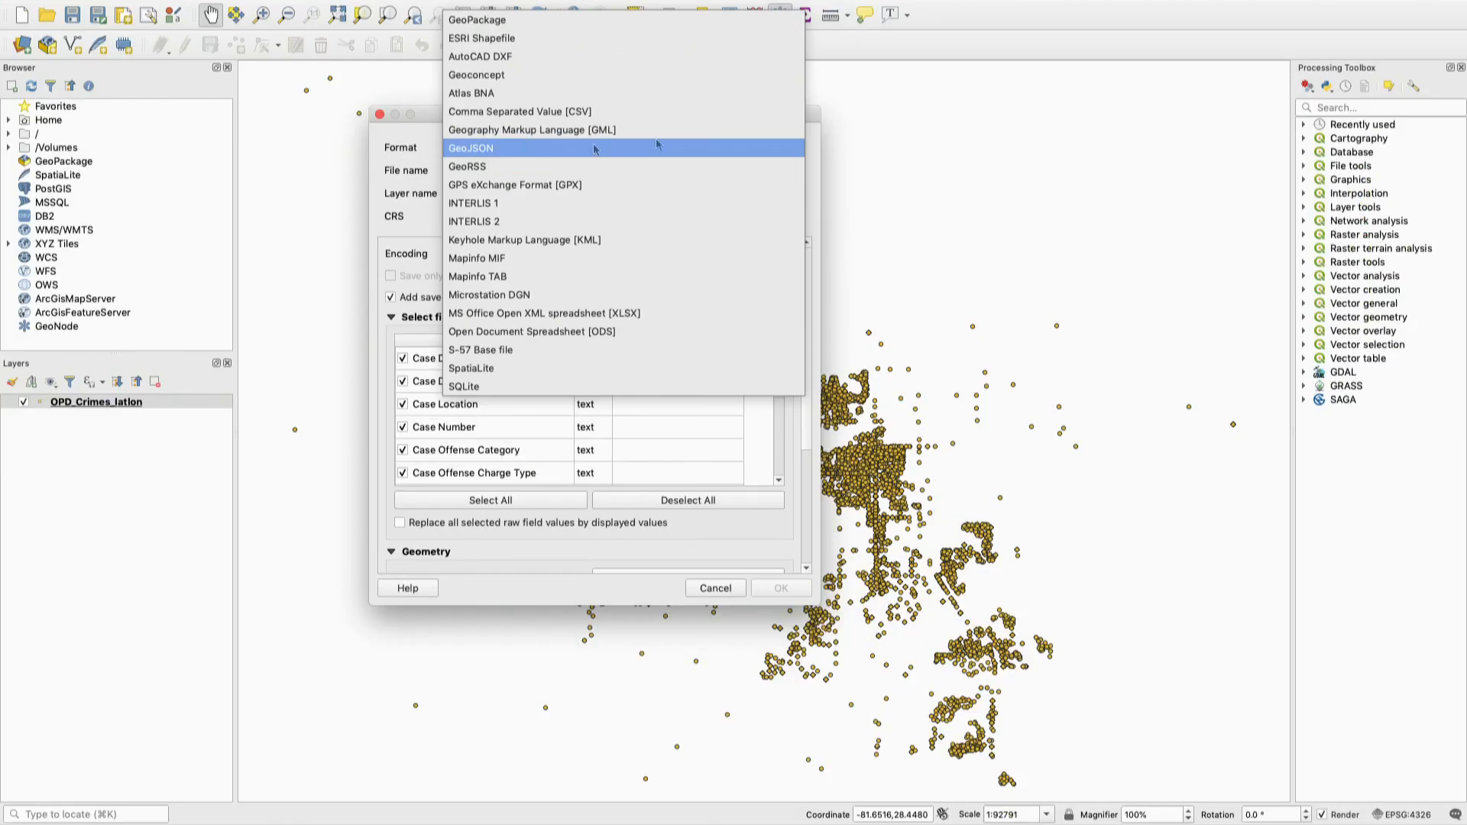
{"action": "left_click", "coordinate": [817, 148]}
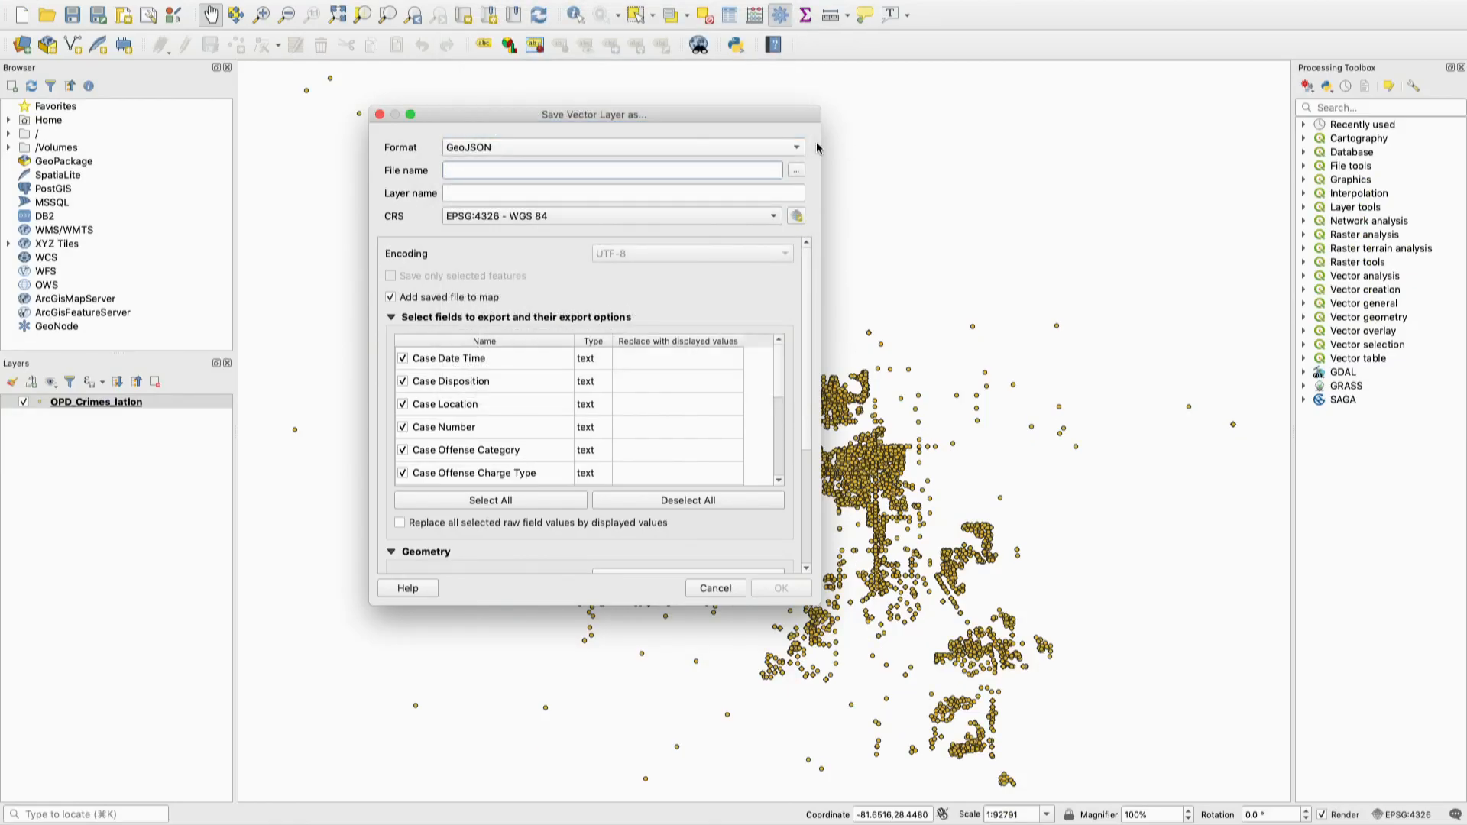
{"action": "left_click", "coordinate": [716, 588]}
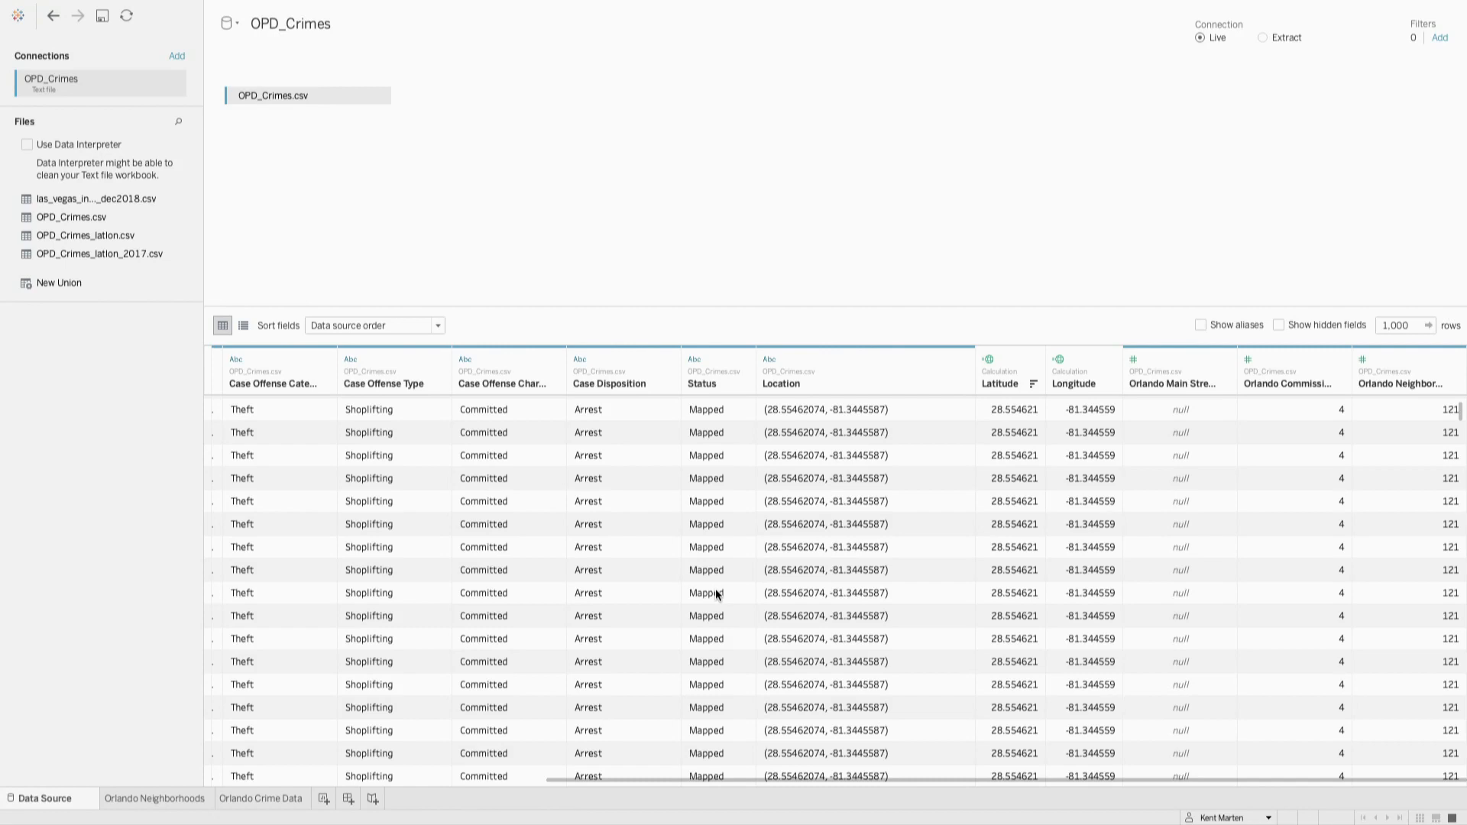
Step: In Tableau, join Orlando_Crimes_qgis_export.geojson to OrlNeighborhoods.geojson in the OrlNeighborhoods data source and check the join clause
{"action": "left_click", "coordinate": [236, 24]}
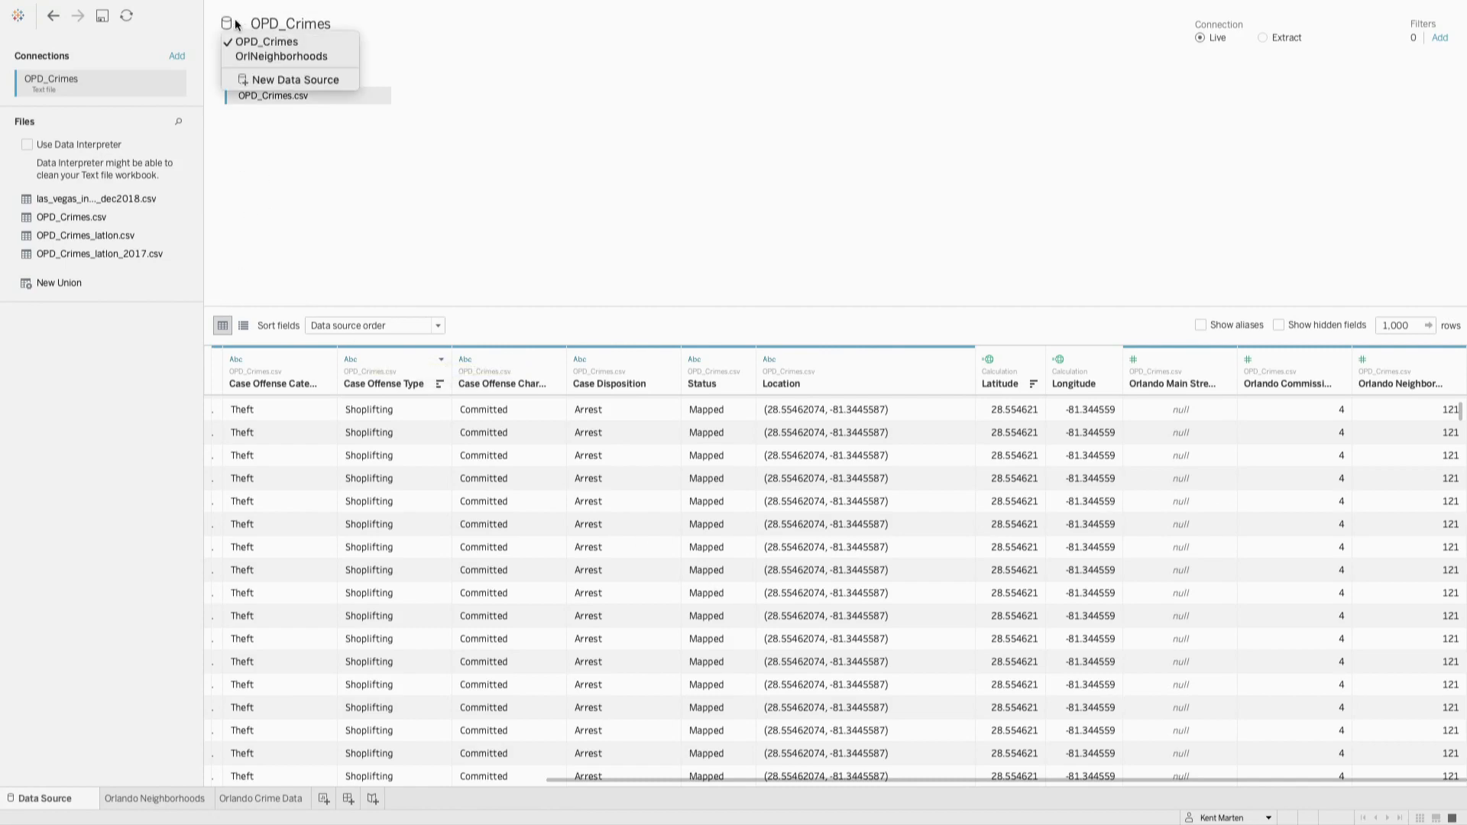
{"action": "left_click", "coordinate": [239, 56]}
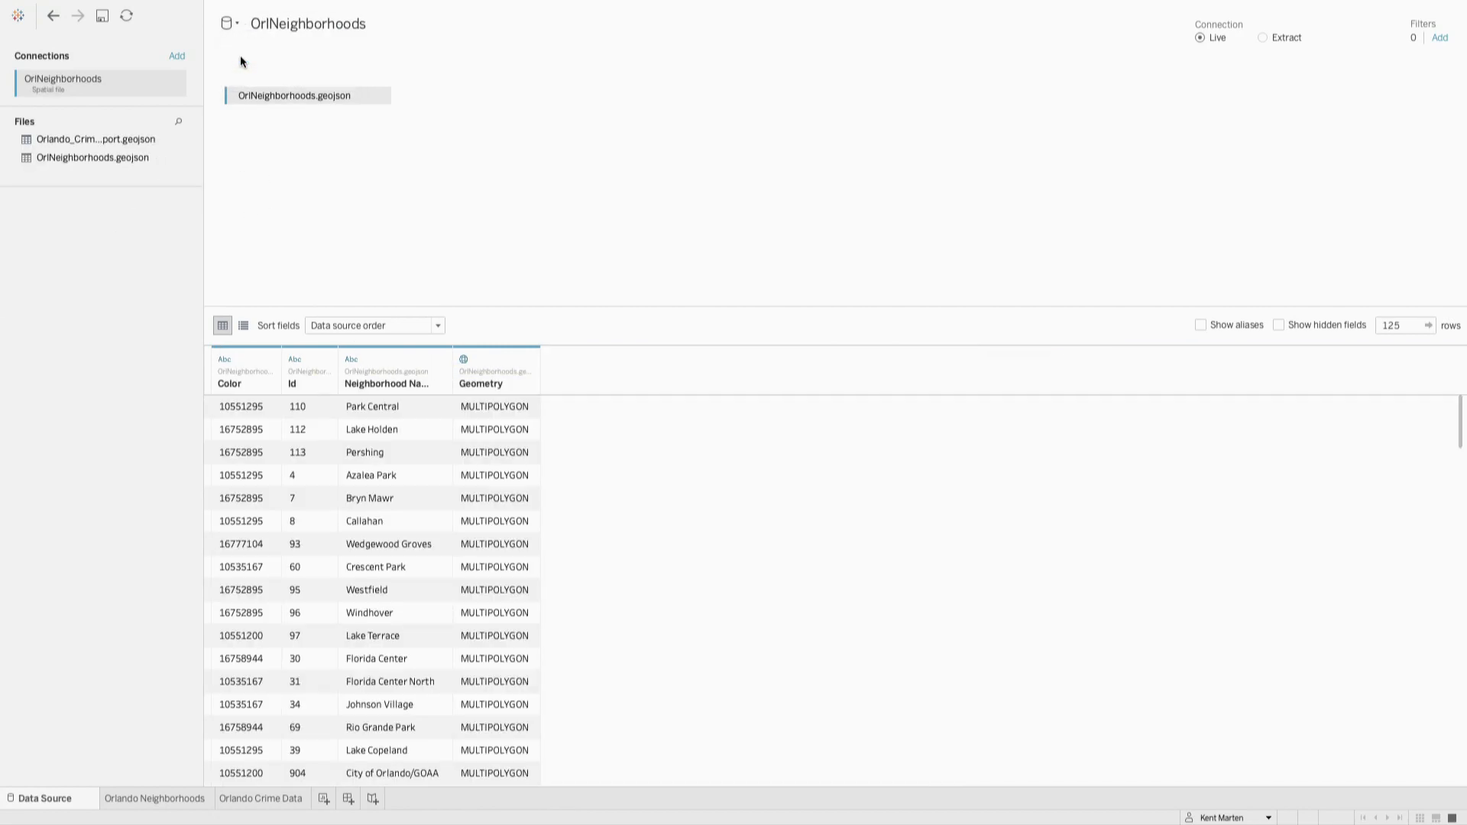
{"action": "left_click_drag", "start_coordinate": [204, 132], "coordinate": [262, 133]}
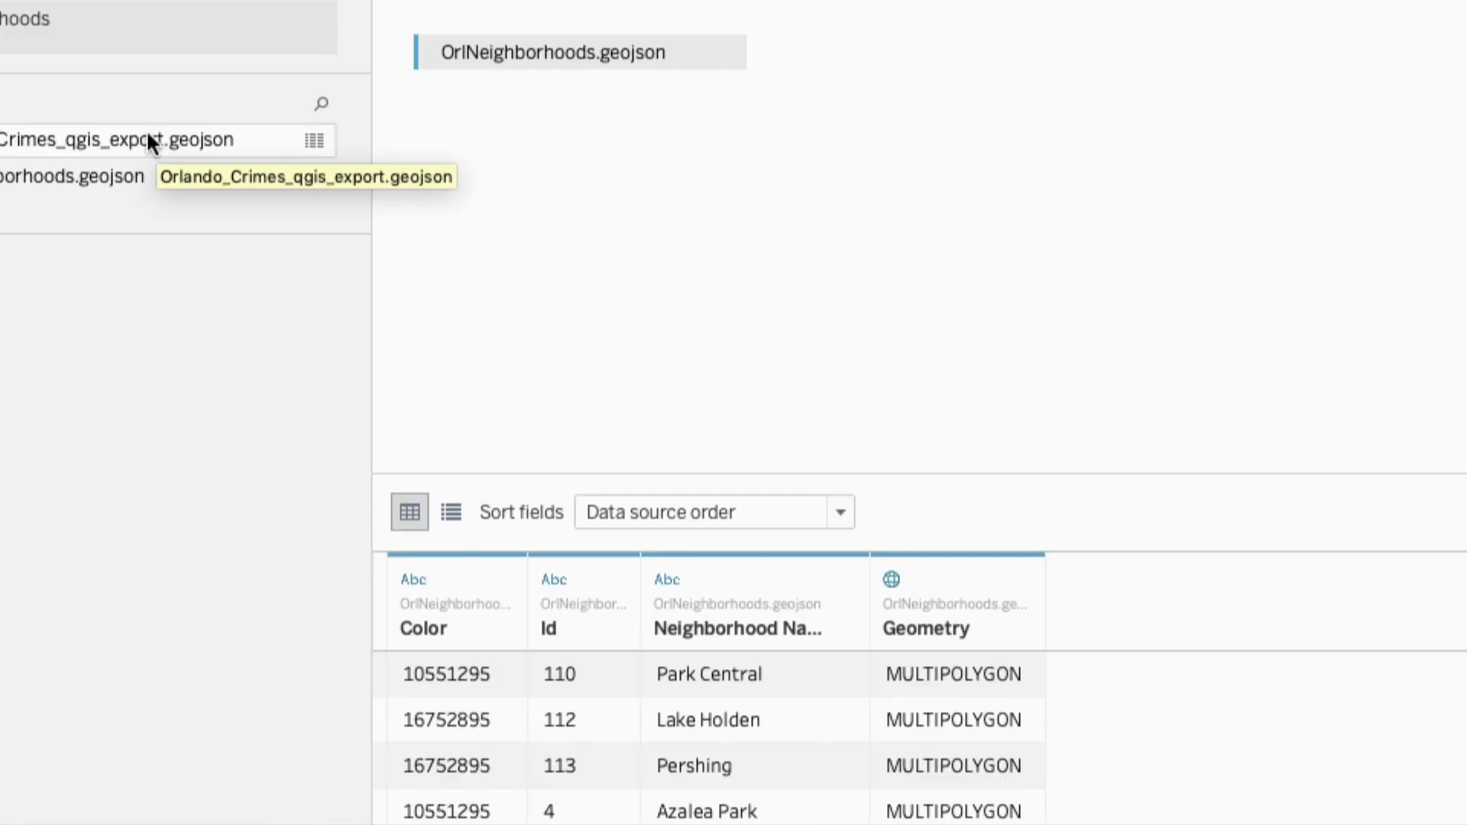
{"action": "left_click_drag", "start_coordinate": [138, 133], "coordinate": [1044, 74]}
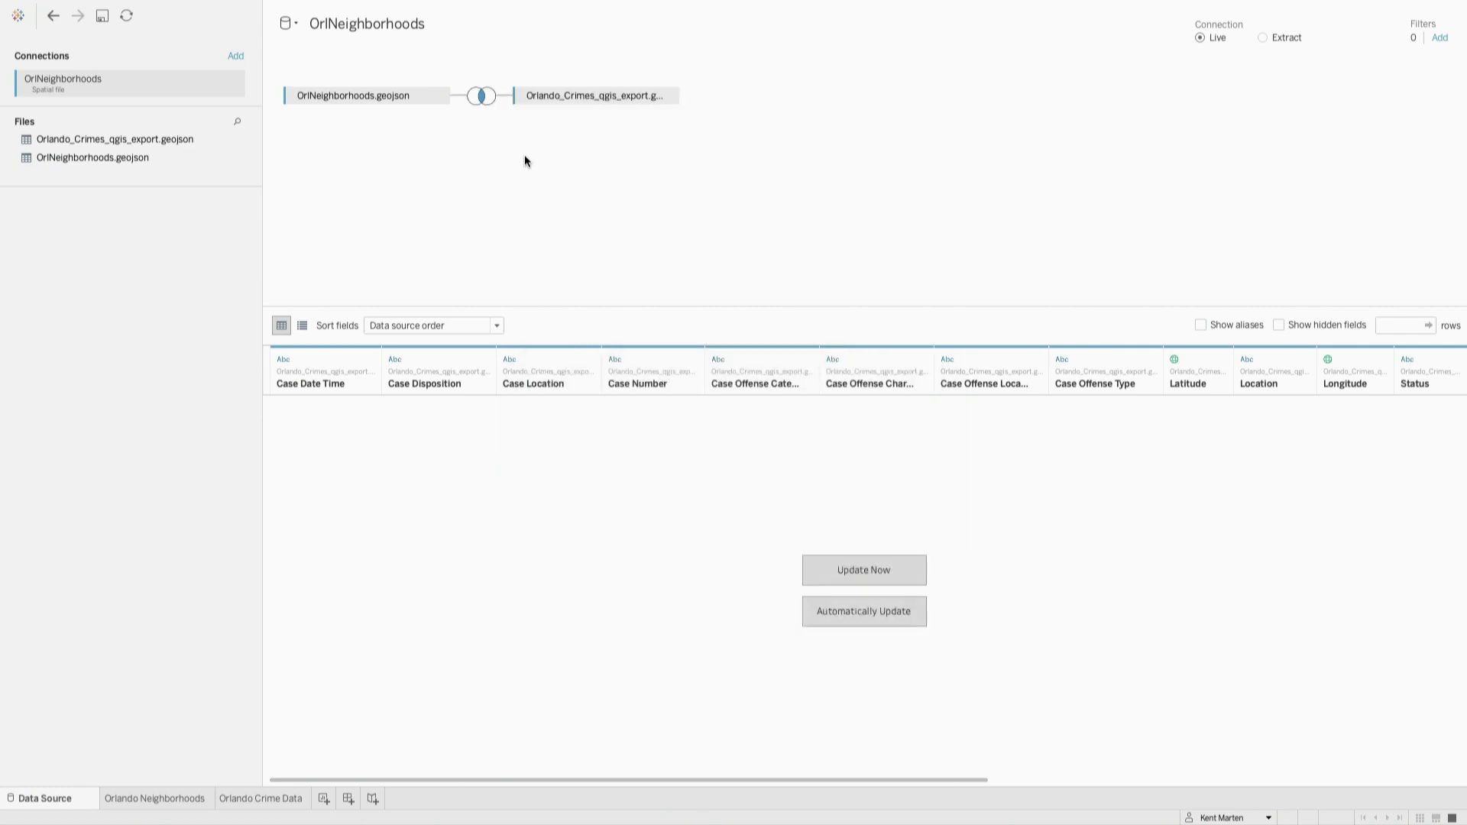
{"action": "left_click", "coordinate": [485, 97]}
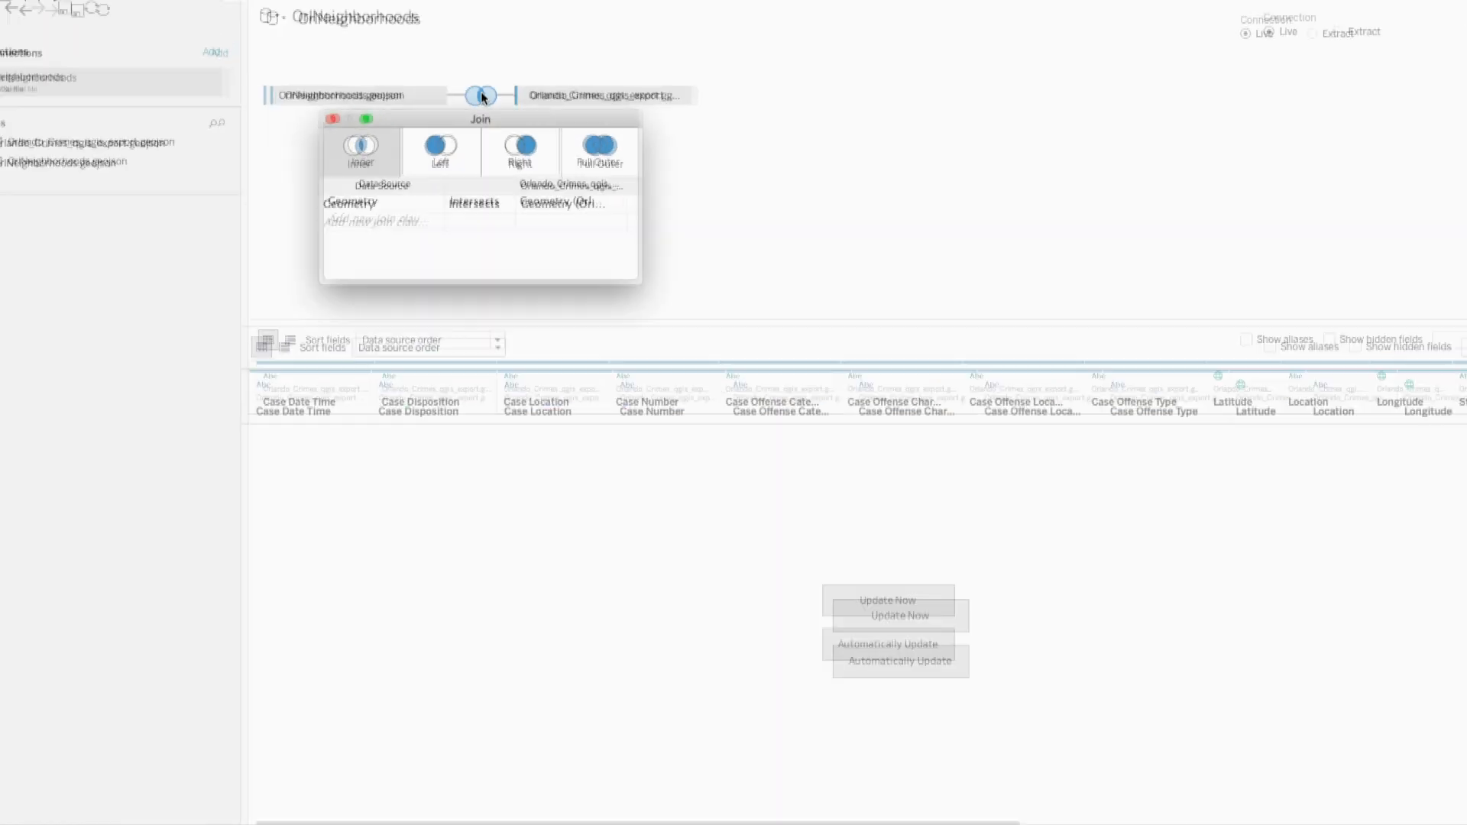
{"action": "left_click", "coordinate": [249, 518]}
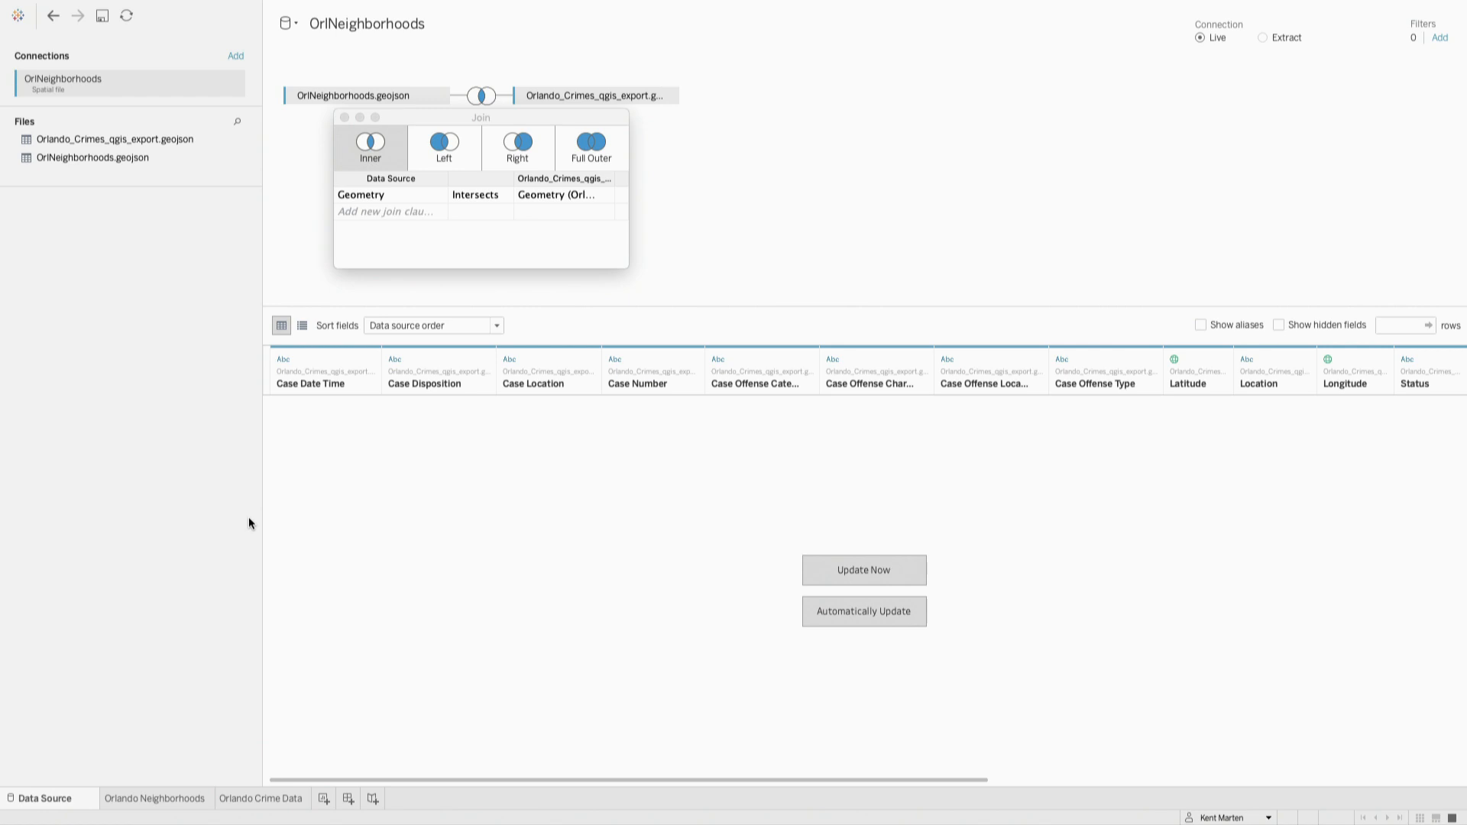
Step: Color the Orlando Neighborhoods map by Number of Records and inspect the Florida Center neighborhood
{"action": "left_click", "coordinate": [155, 798]}
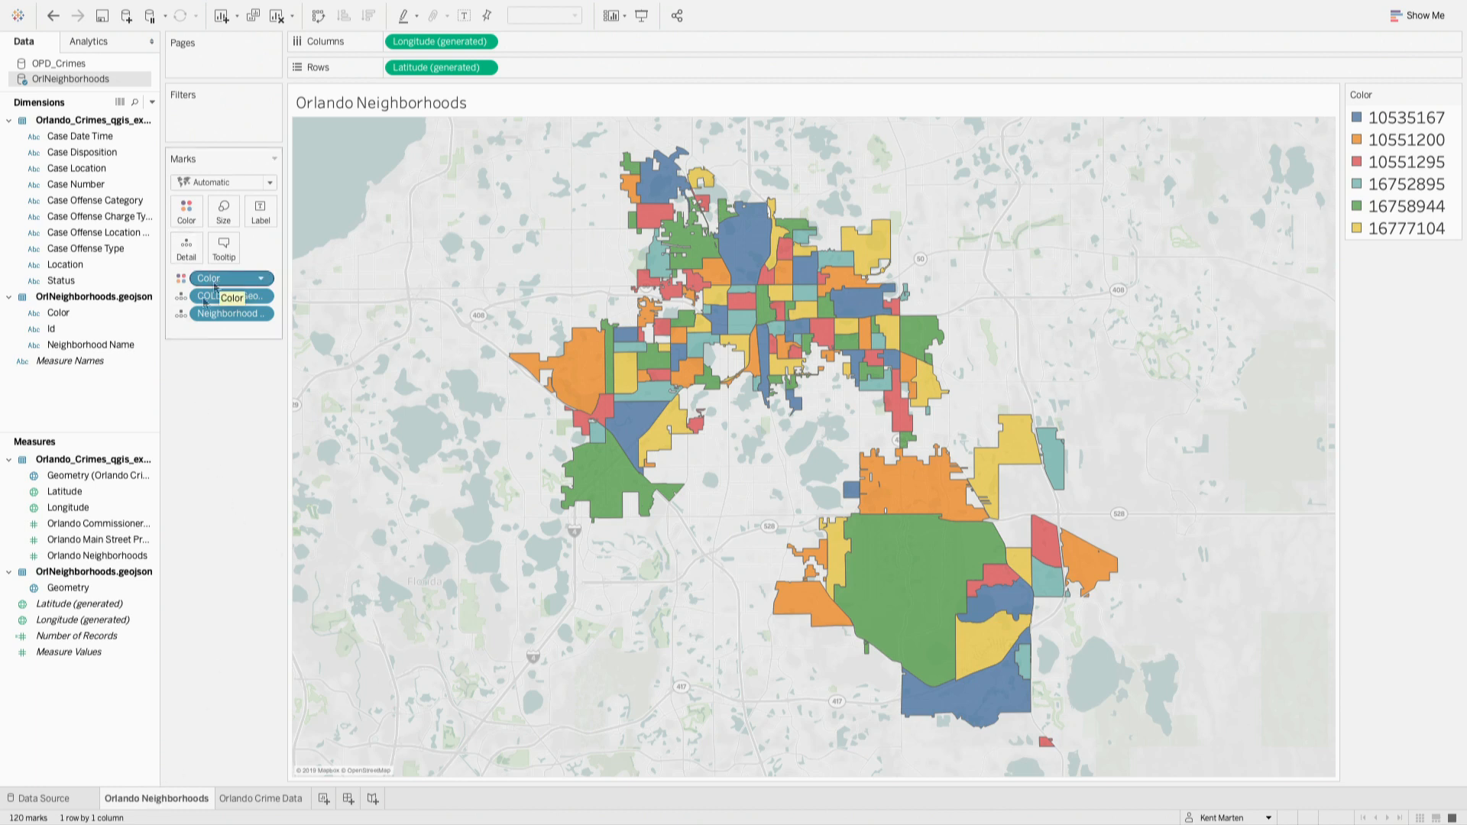
{"action": "left_click_drag", "start_coordinate": [77, 636], "coordinate": [223, 283]}
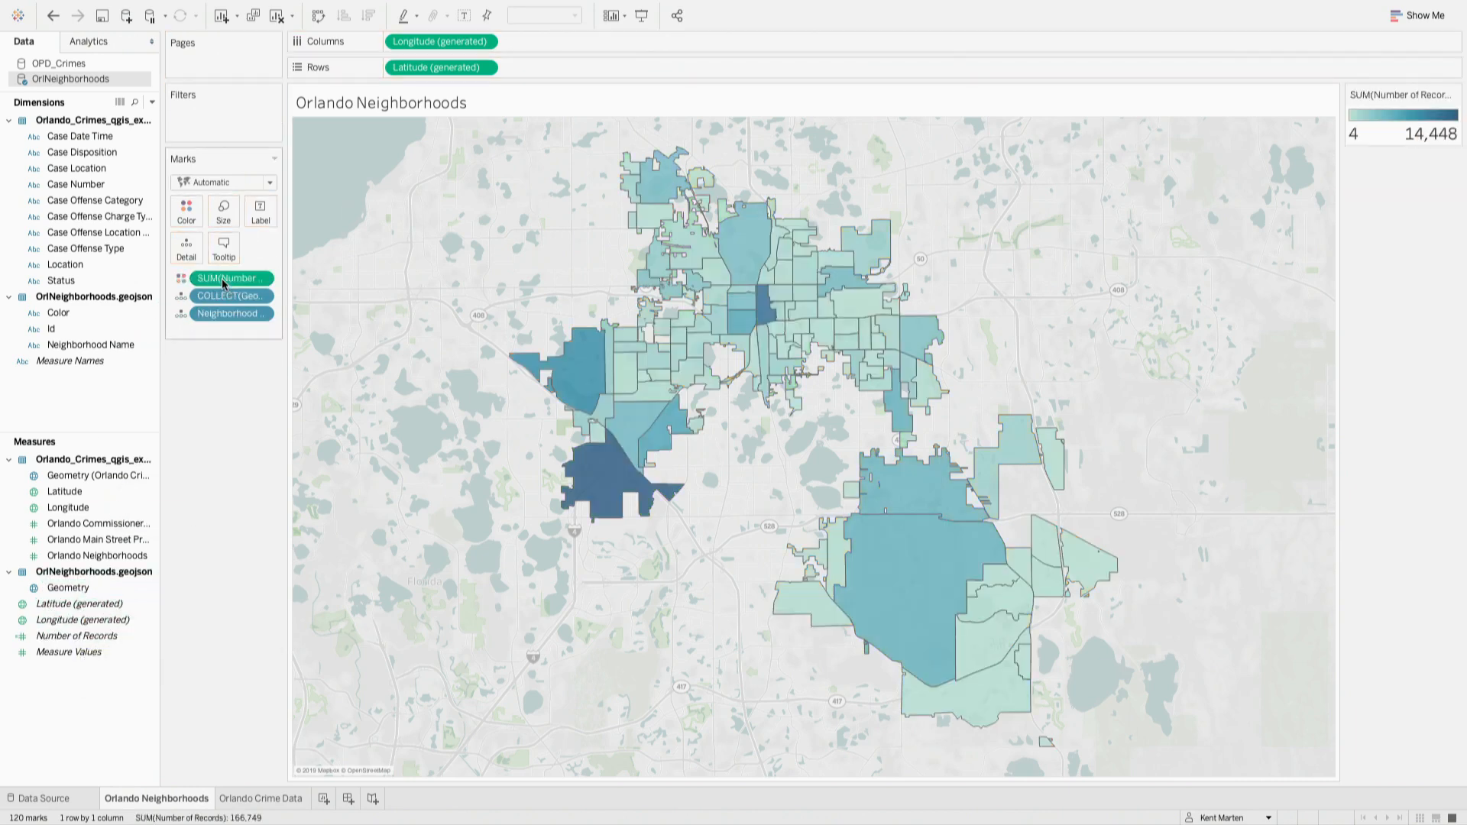
{"action": "mouse_move", "coordinate": [598, 481]}
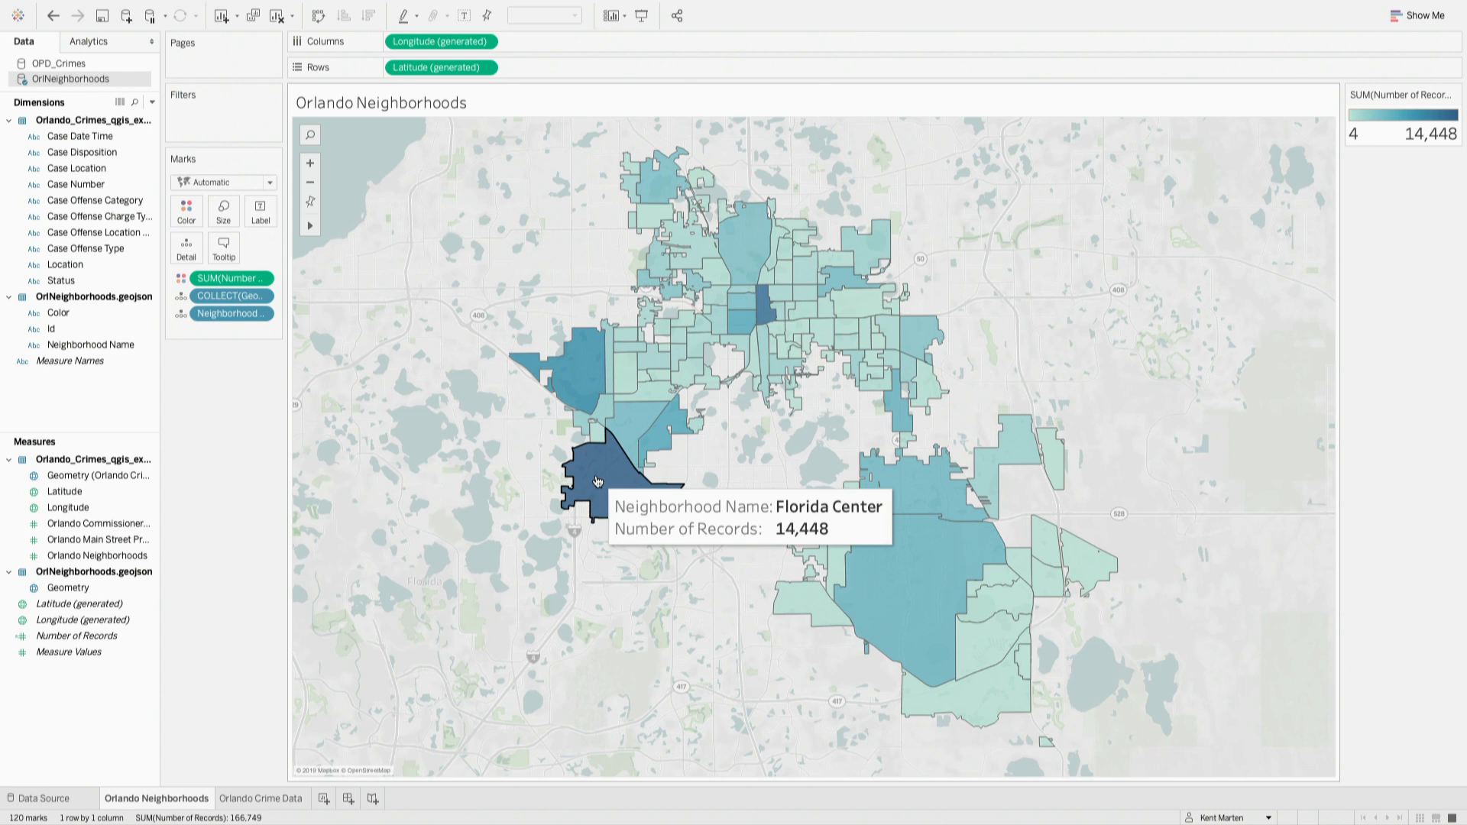
Step: Remove Orlando_Crimes_qgis_export.geojson from the data source and add a text file connection to OPD_Crimes_latlon.csv in its place
{"action": "left_click", "coordinate": [79, 799]}
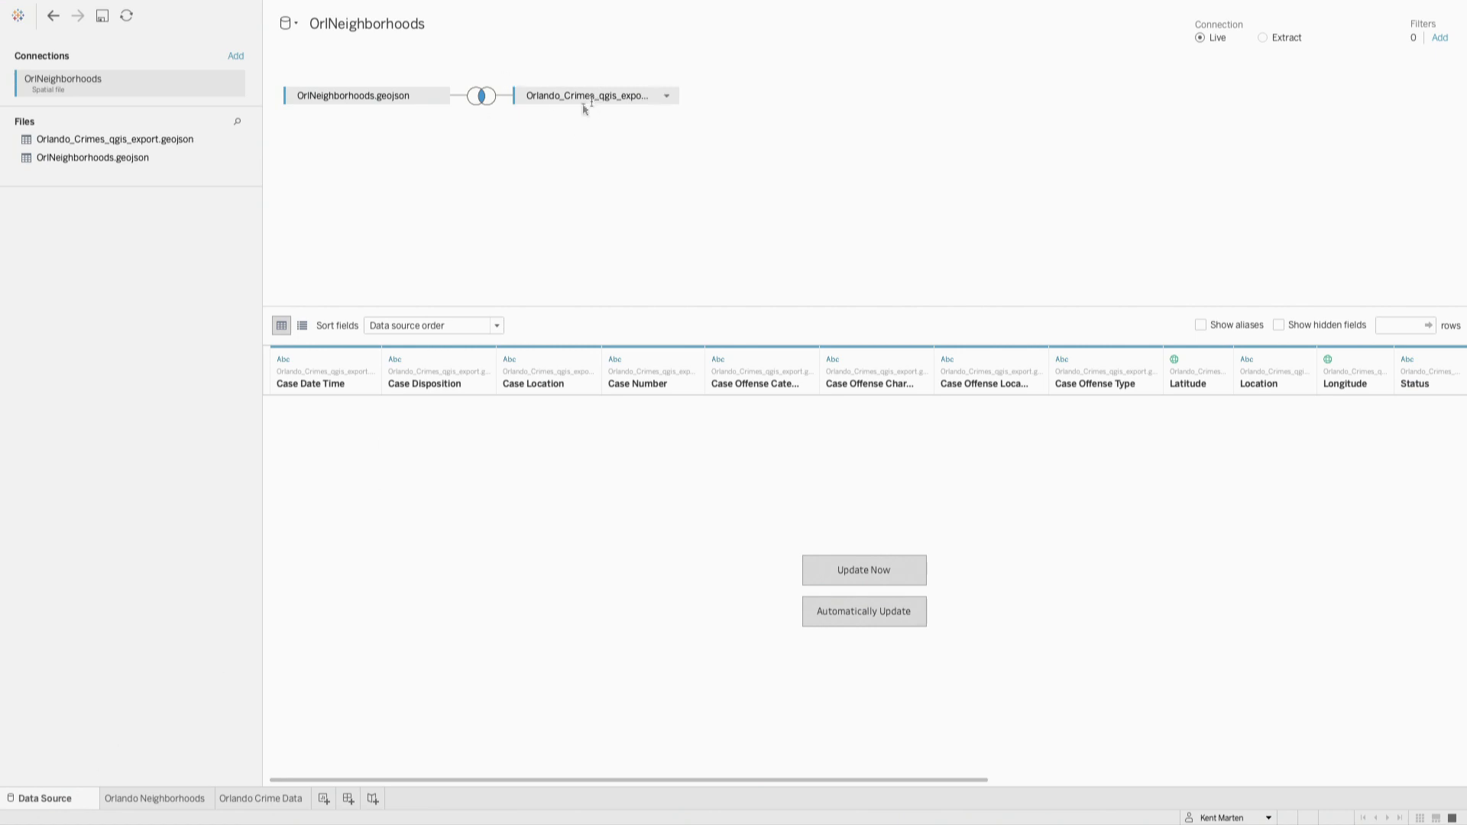
{"action": "left_click_drag", "start_coordinate": [585, 109], "coordinate": [98, 344]}
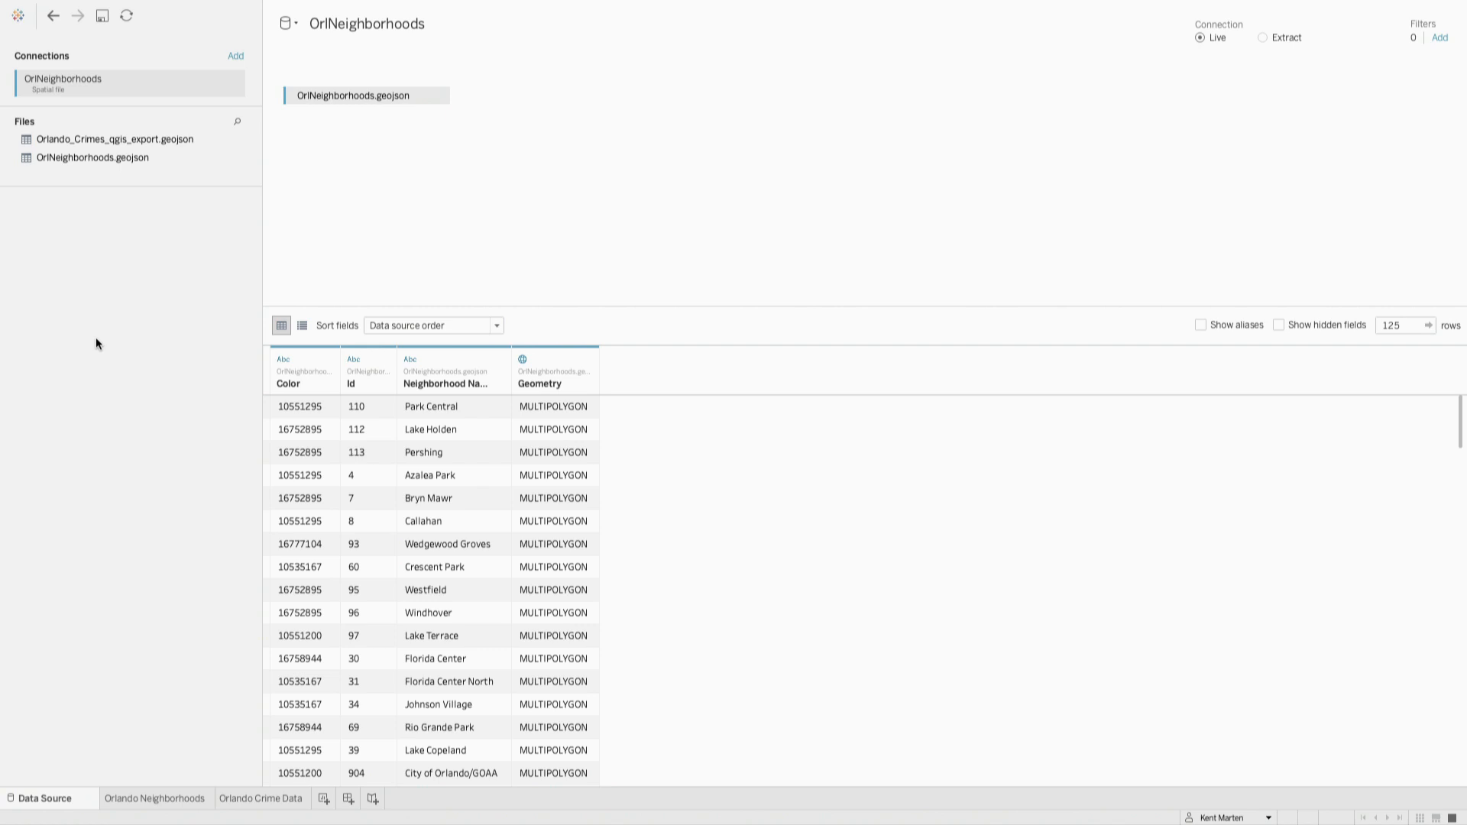
{"action": "left_click", "coordinate": [235, 57]}
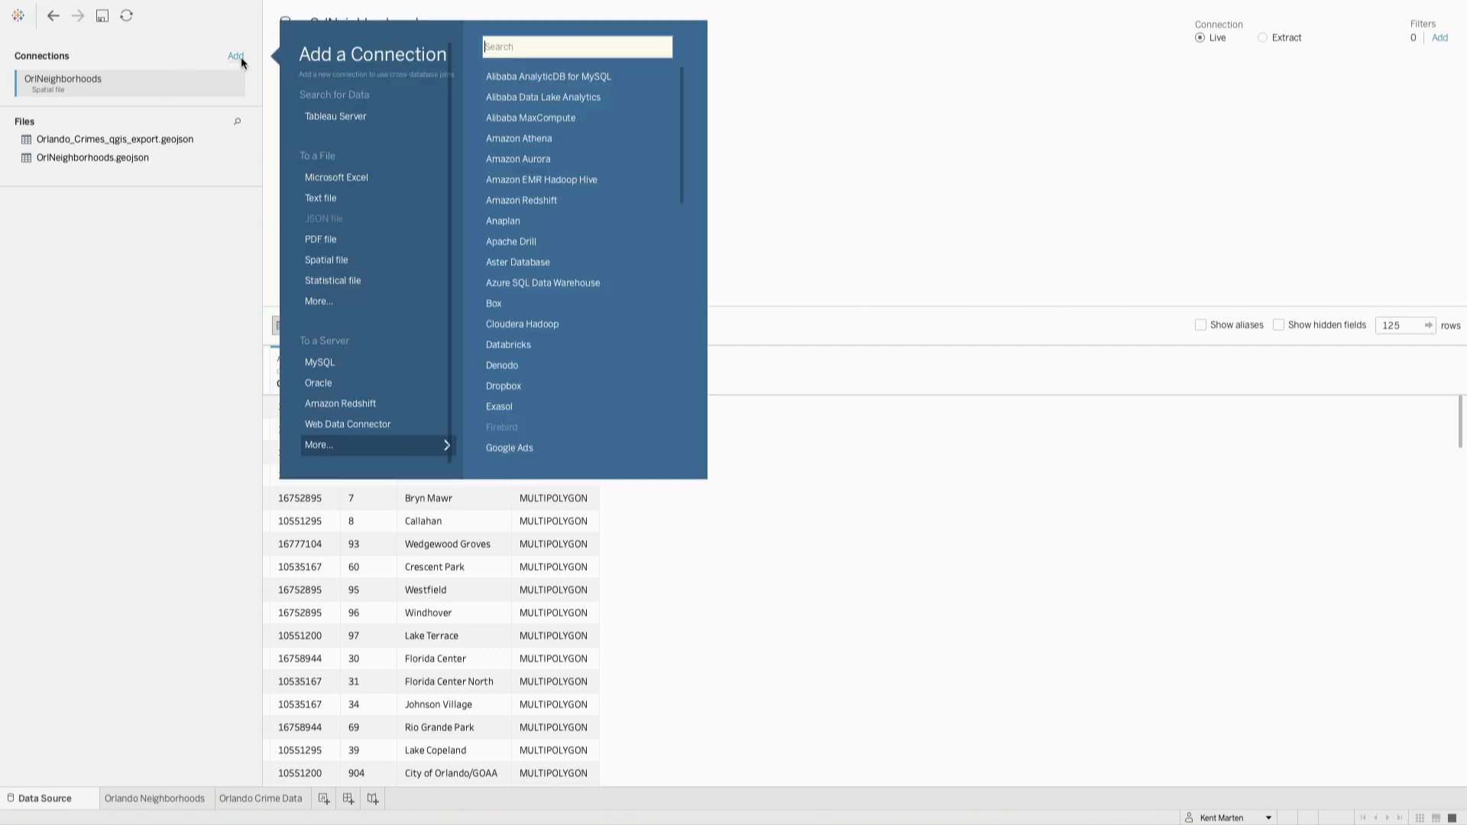
{"action": "left_click", "coordinate": [403, 200]}
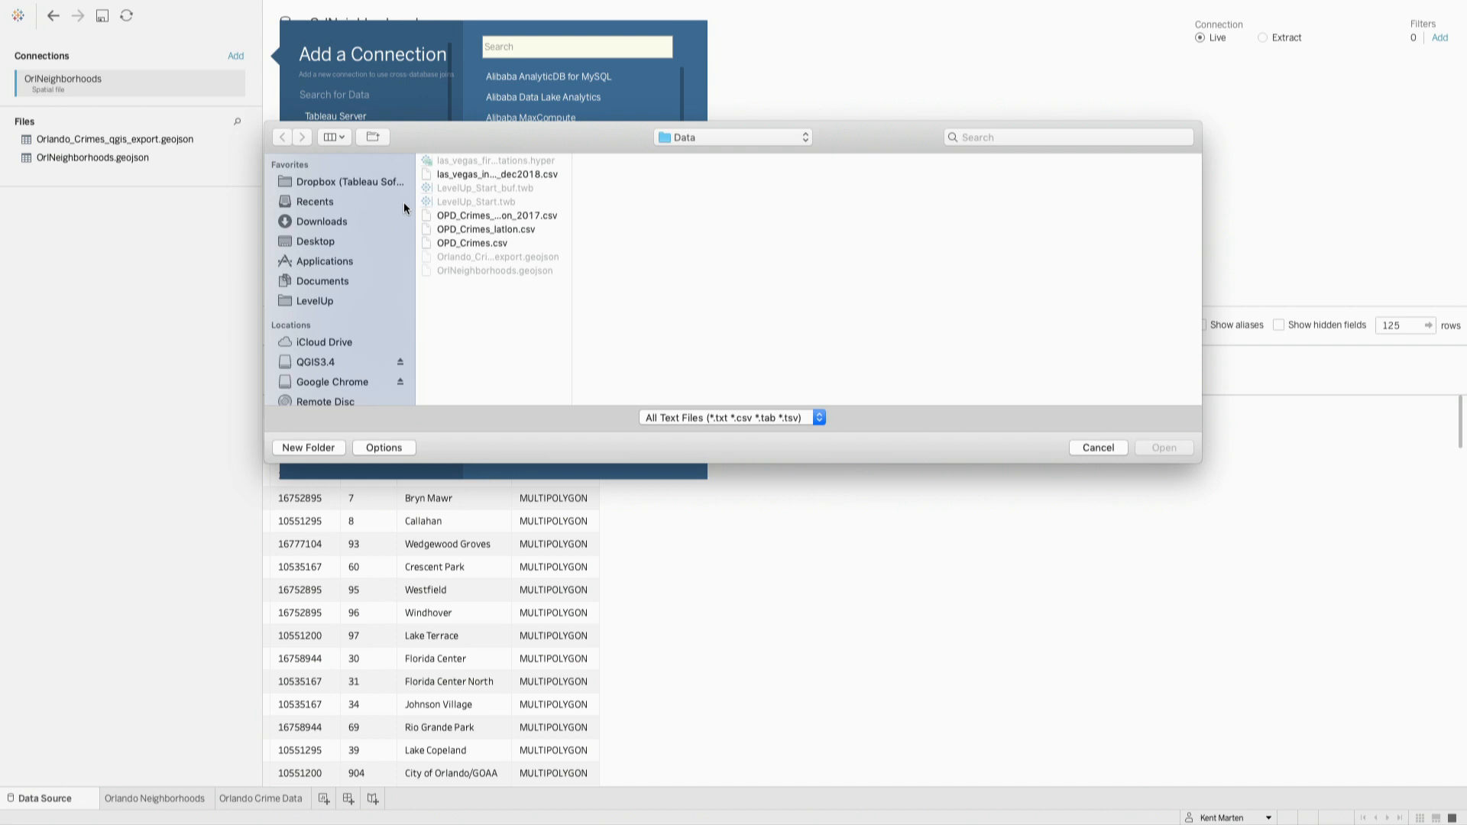
{"action": "left_click", "coordinate": [505, 230]}
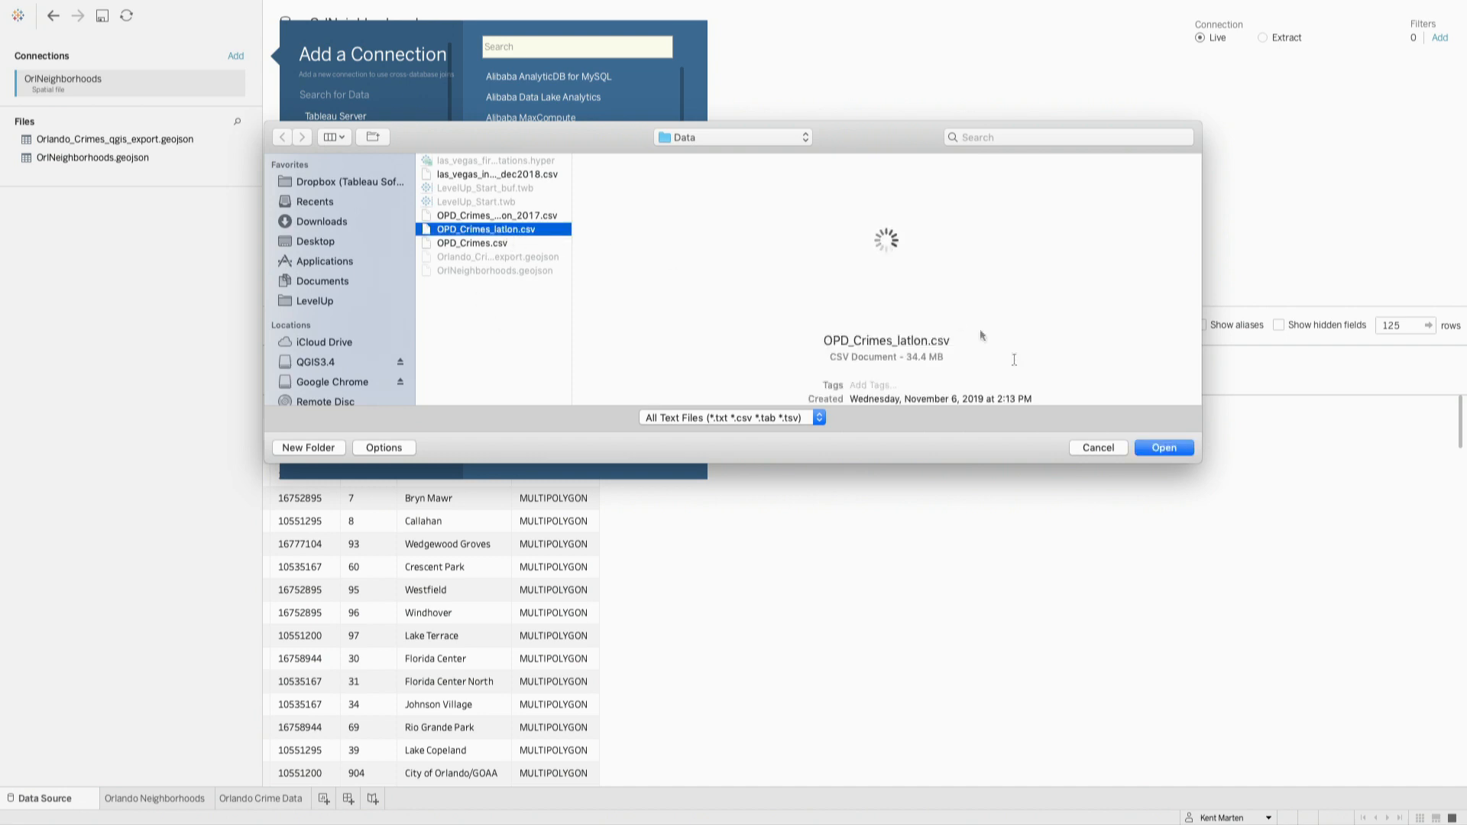
{"action": "left_click", "coordinate": [1165, 447]}
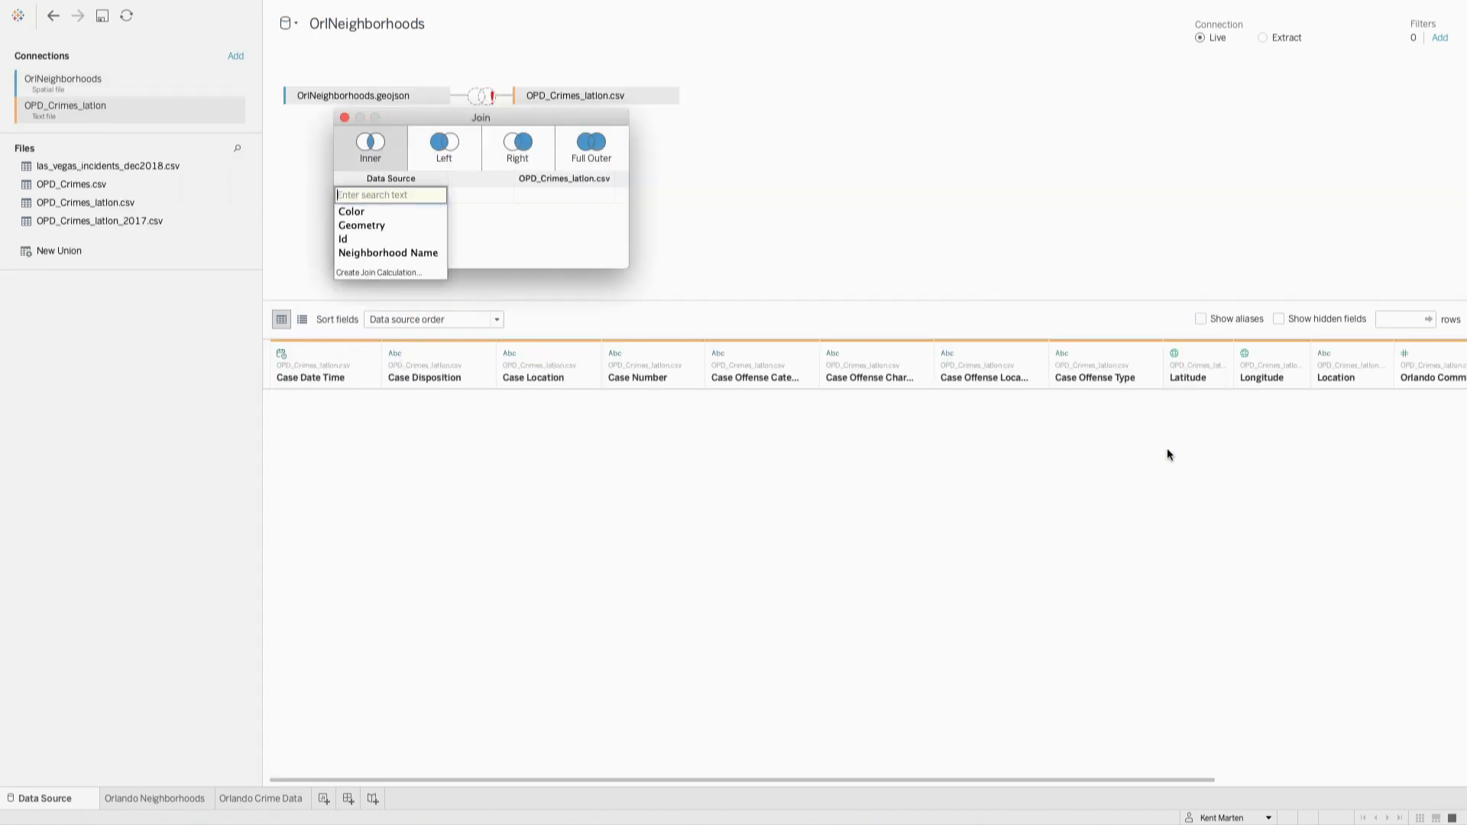
Step: Define the join clause between Geometry and the join calculation MAKEPOINT([Latitude],[Longitude]) on OPD_Crimes_latlon.csv
{"action": "left_click", "coordinate": [401, 226]}
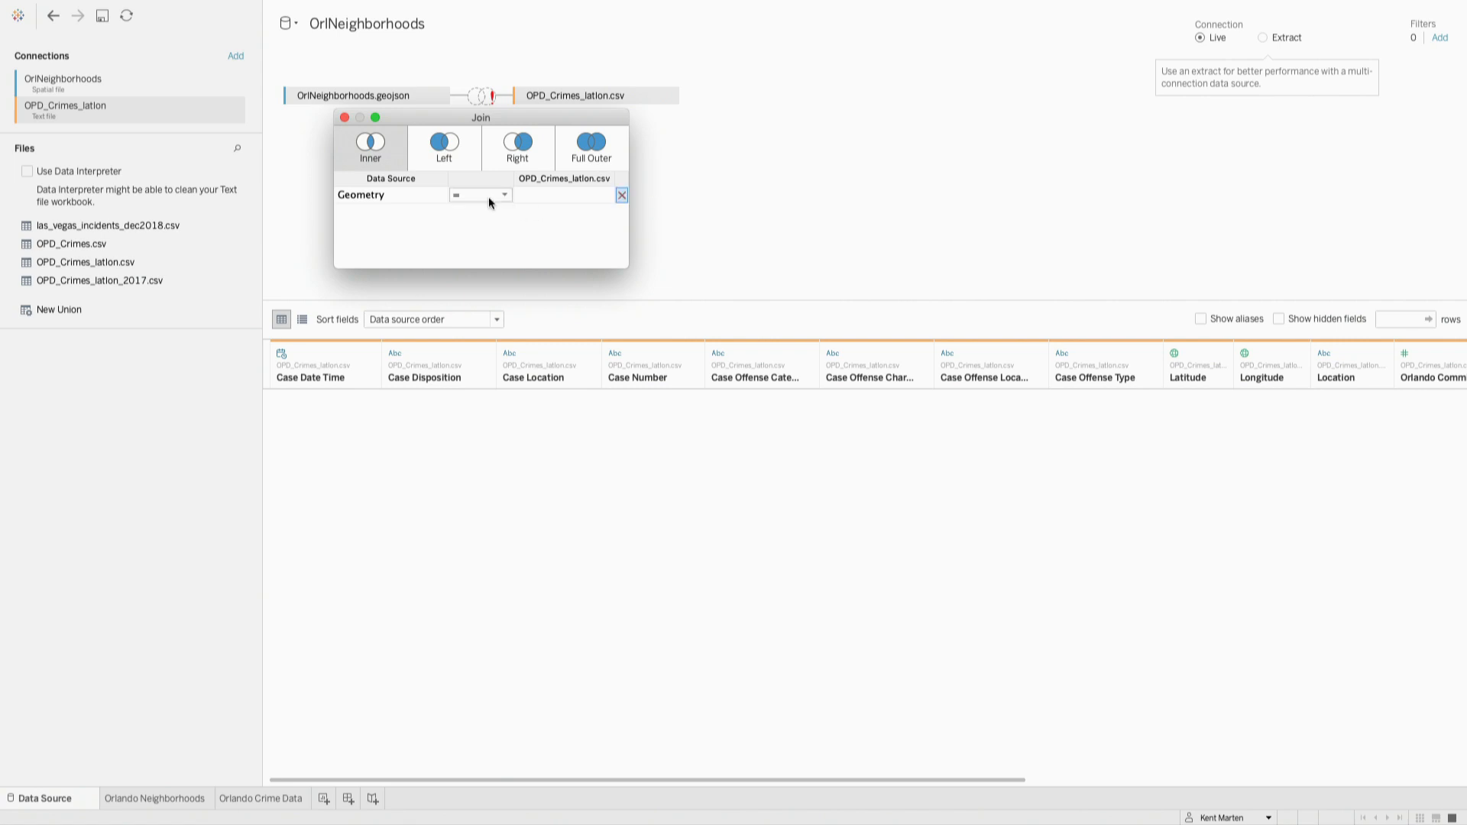
{"action": "left_click", "coordinate": [561, 194]}
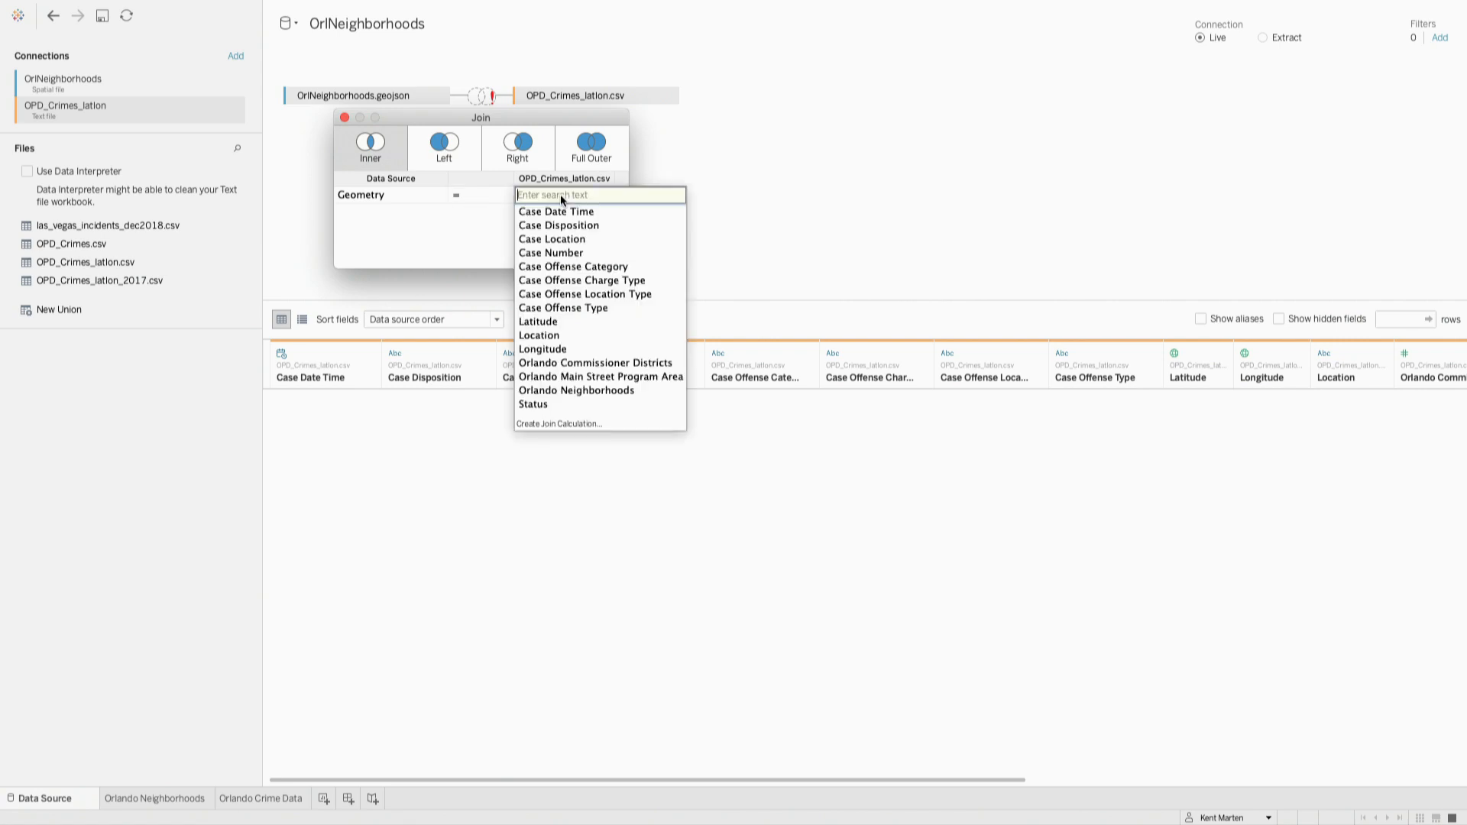
{"action": "left_click", "coordinate": [561, 424]}
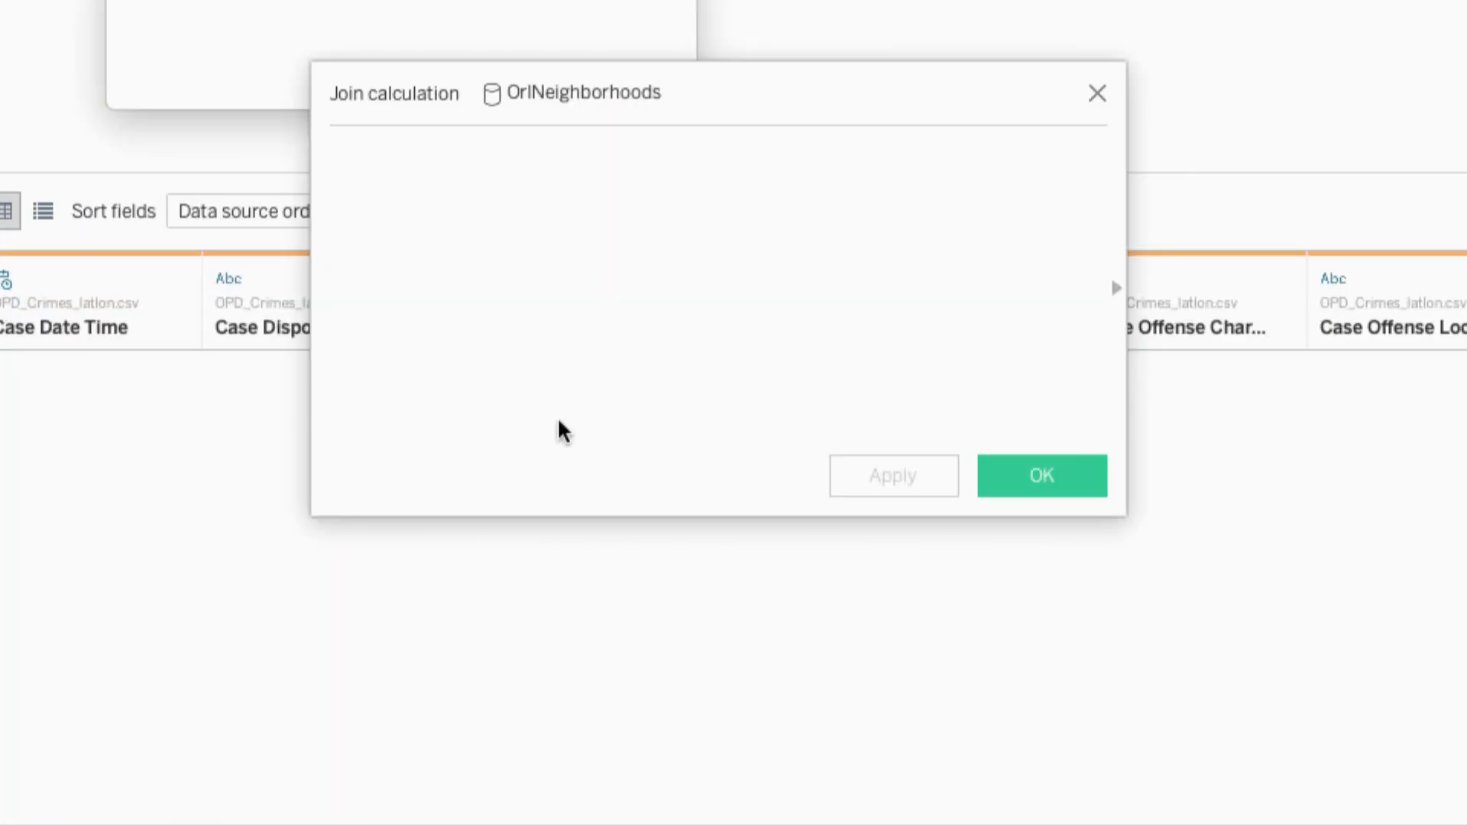
{"action": "type", "text": "mak"}
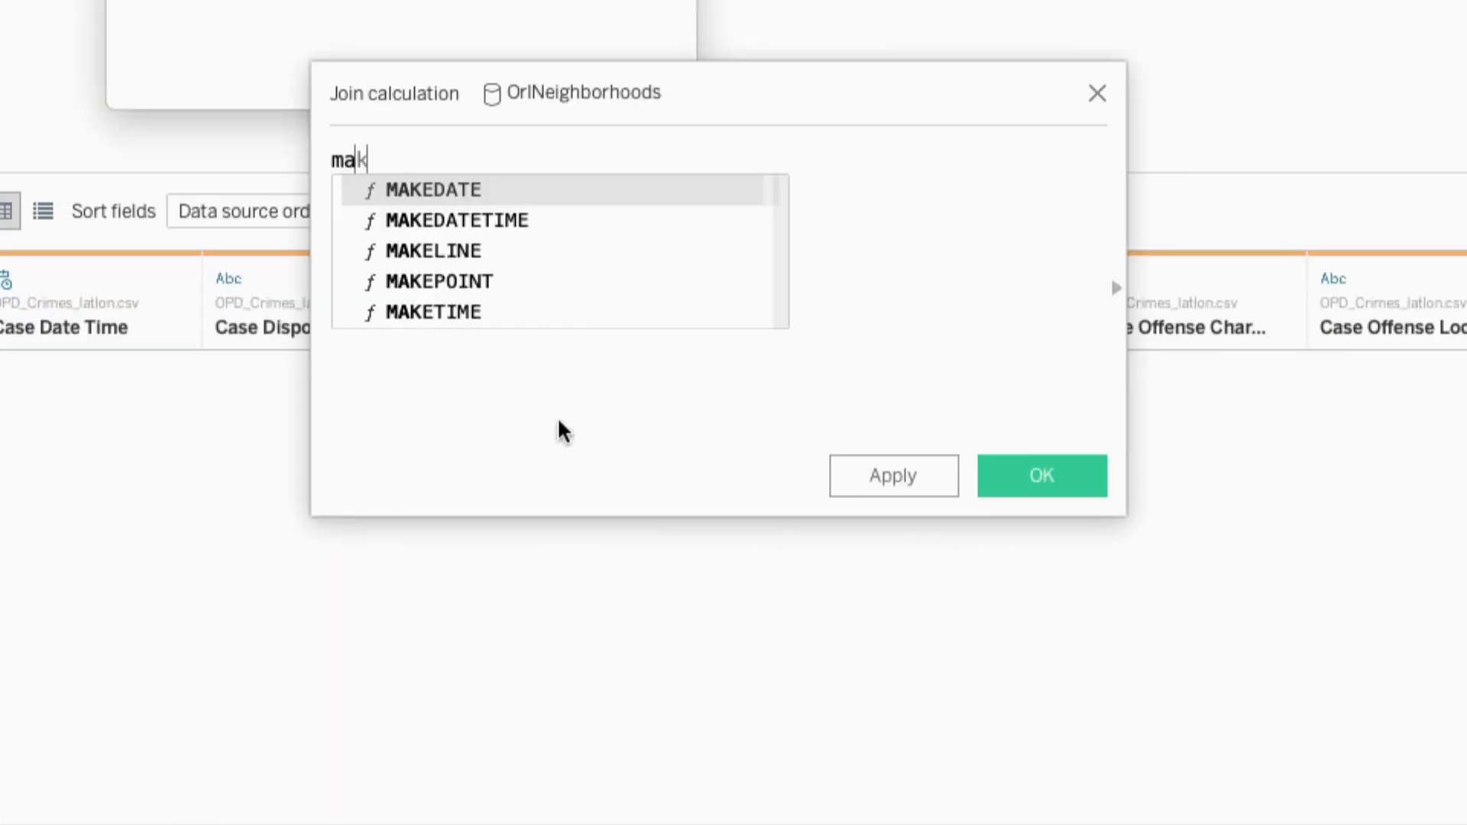
{"action": "type", "text": "epoint"}
{"action": "key", "text": "Return"}
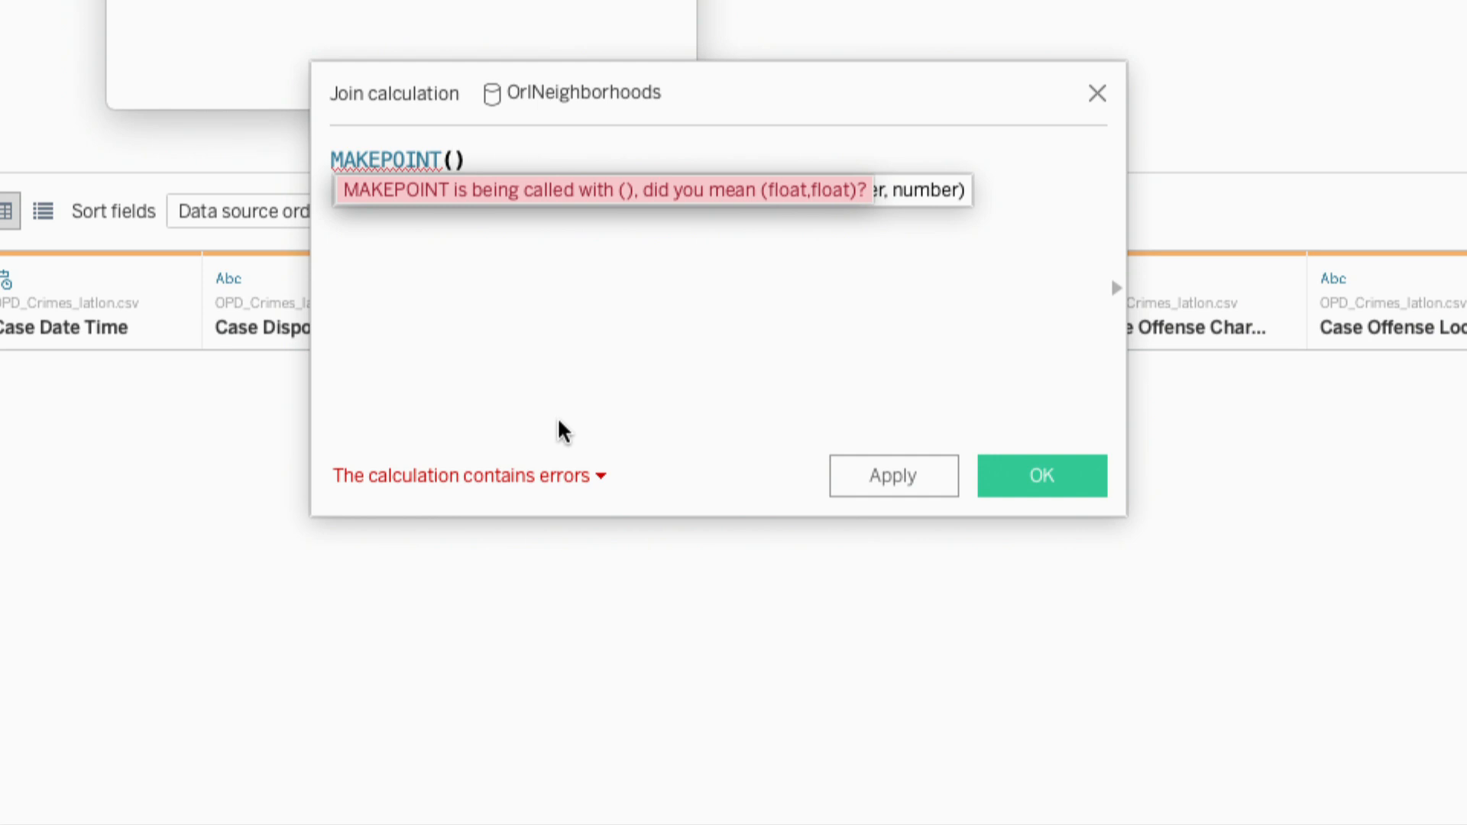
{"action": "type", "text": "lati"}
{"action": "key", "text": "Return"}
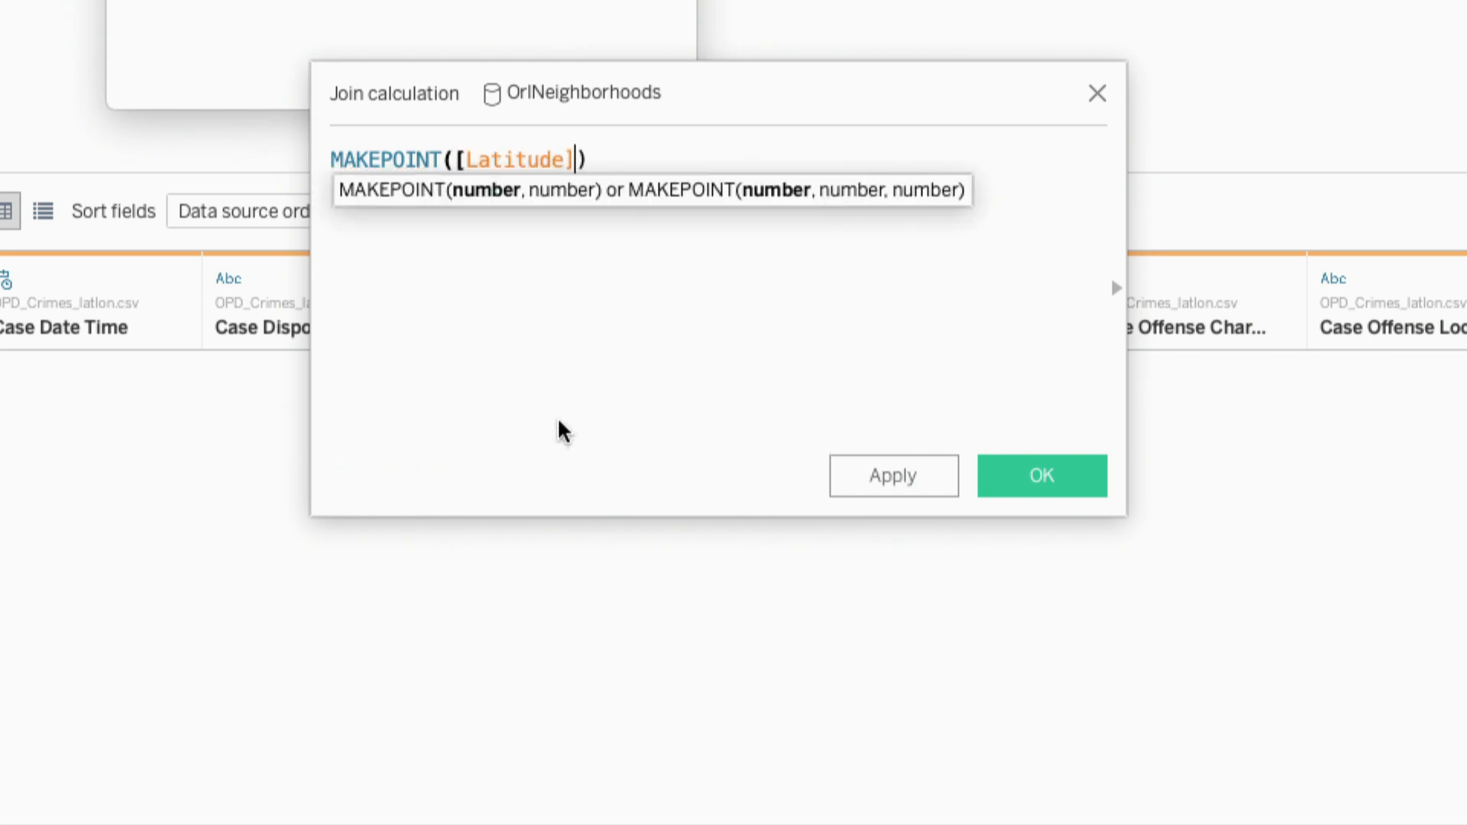
{"action": "type", "text": ",longit"}
{"action": "key", "text": "Return"}
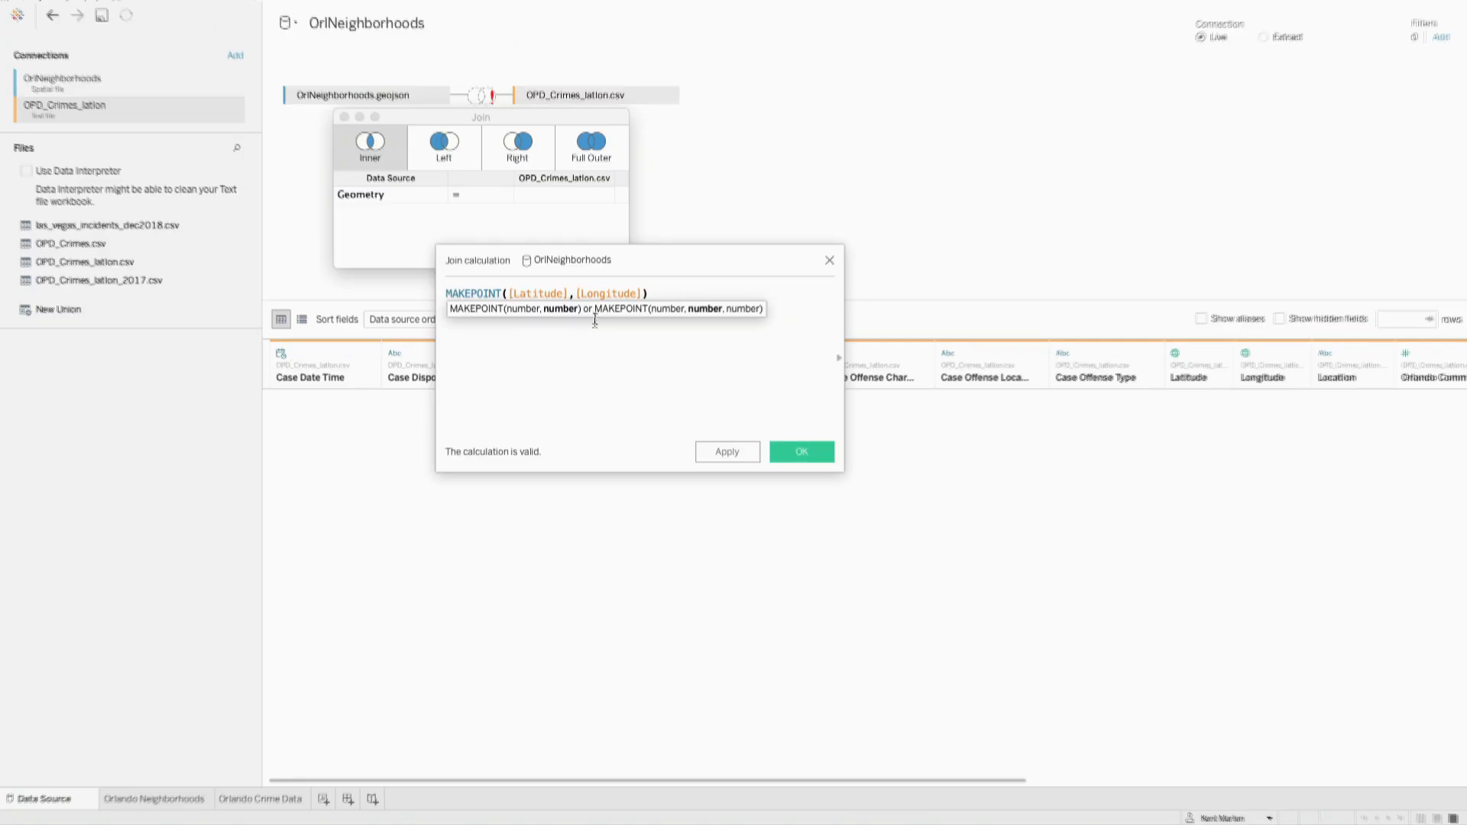
{"action": "left_click", "coordinate": [815, 453]}
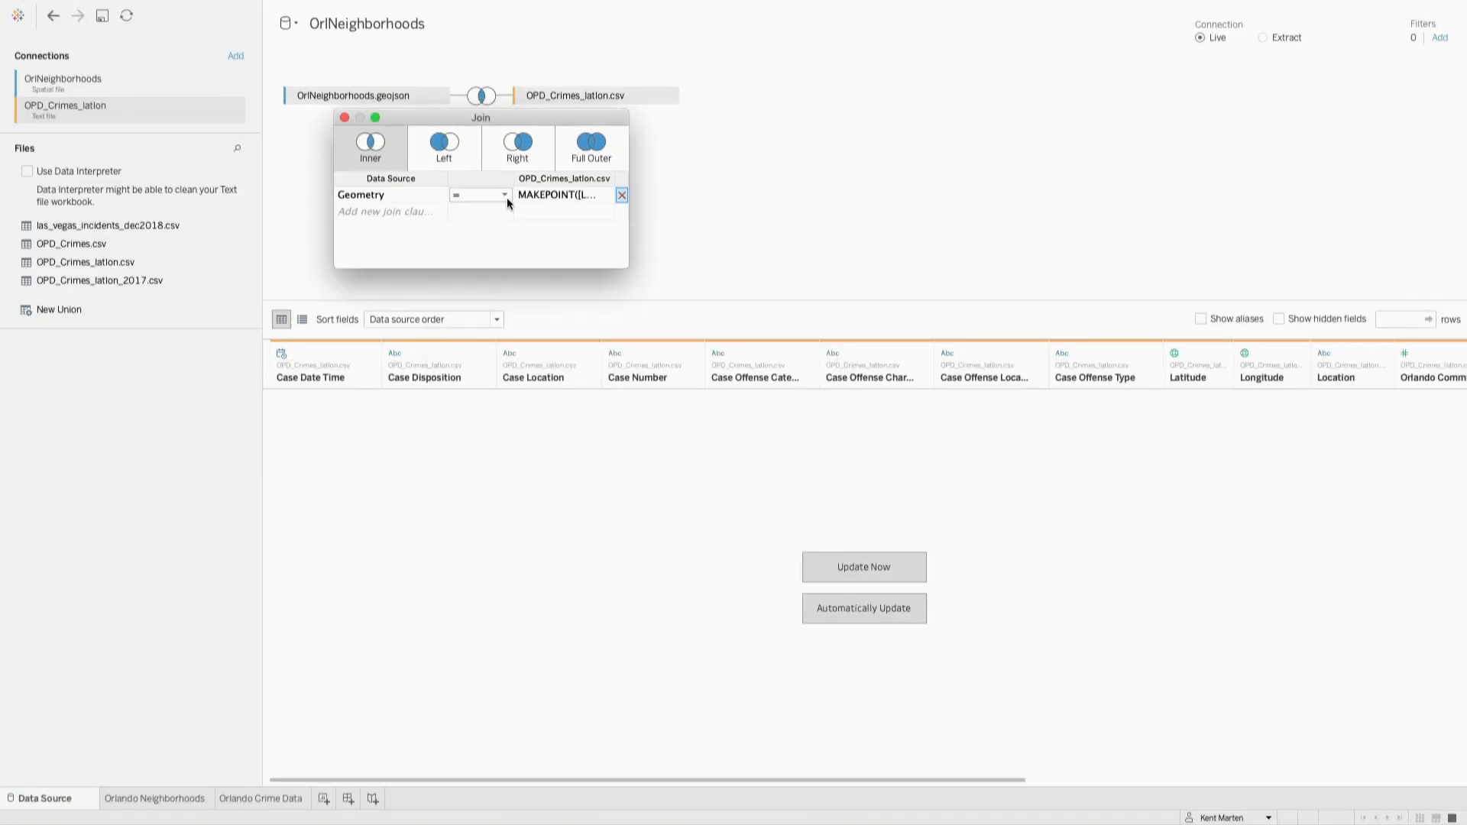
Step: Set the join operator to Intersects and check the Orlando Neighborhoods map with the new join
{"action": "left_click", "coordinate": [507, 197]}
{"action": "left_click", "coordinate": [474, 276]}
{"action": "left_click", "coordinate": [166, 799]}
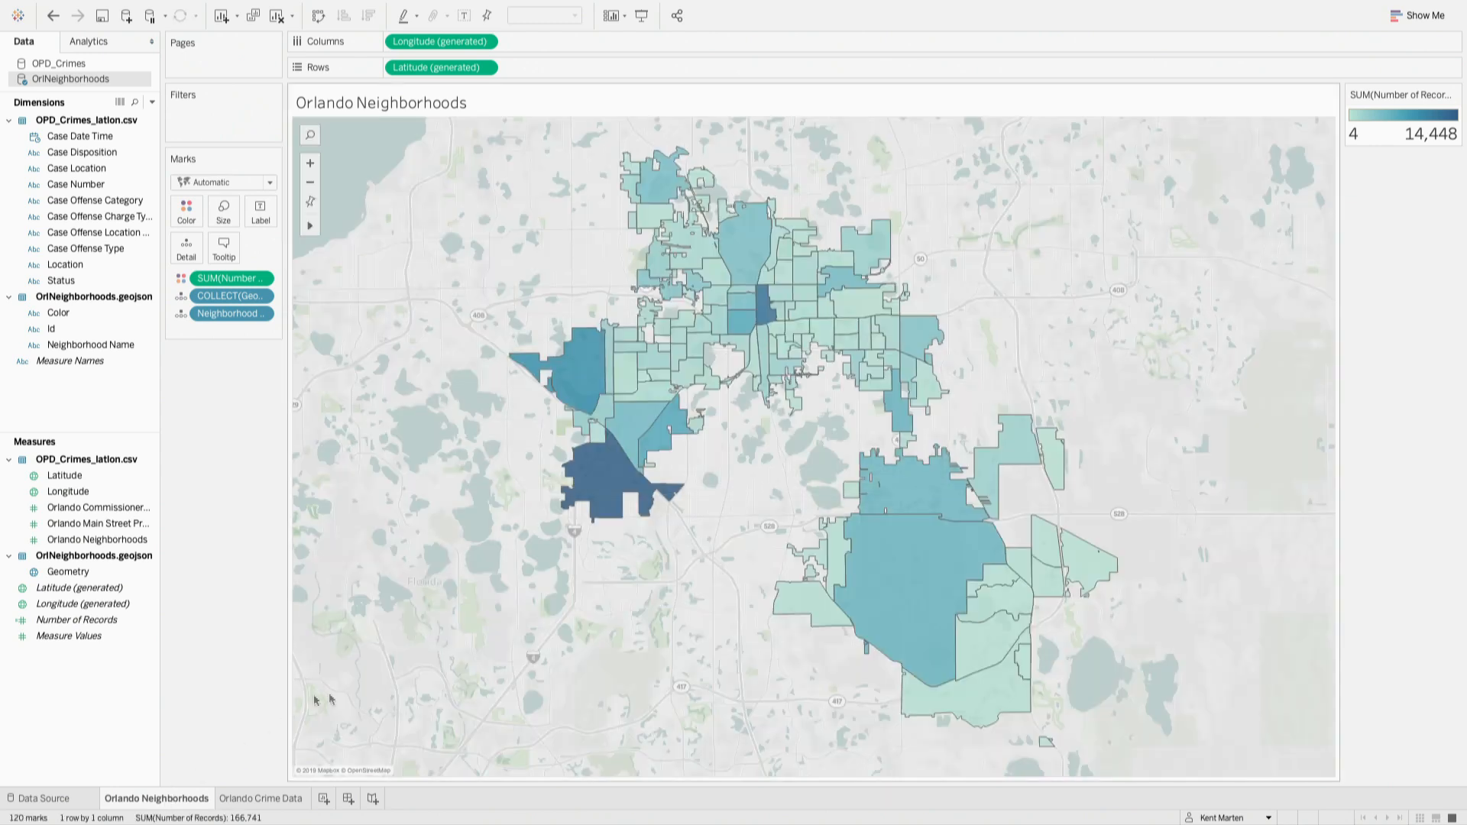
{"action": "mouse_move", "coordinate": [603, 498]}
{"action": "key", "text": "ctrl+Left"}
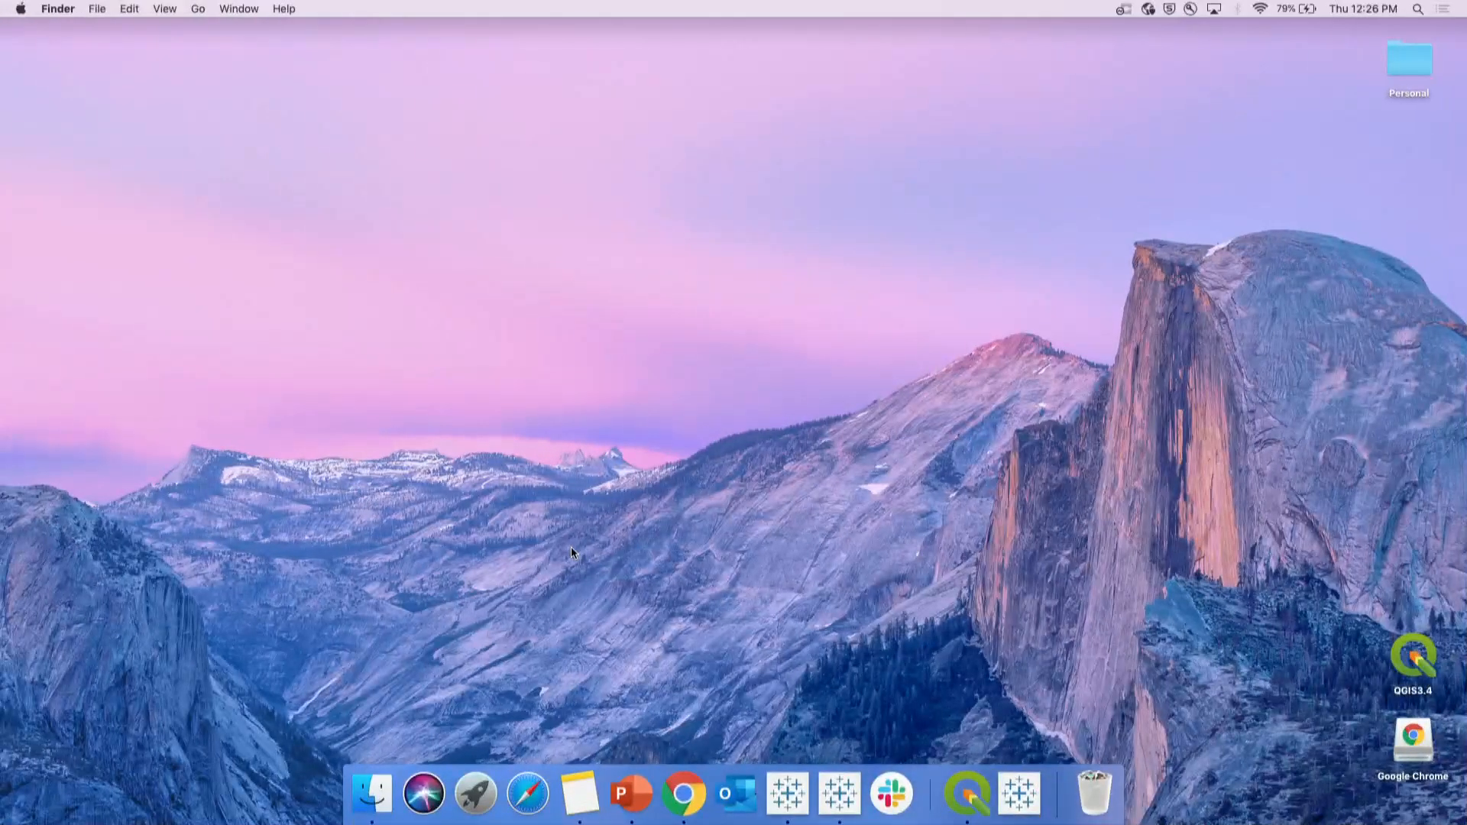
{"action": "key", "text": "ctrl+Right"}
{"action": "key", "text": "ctrl+Up"}
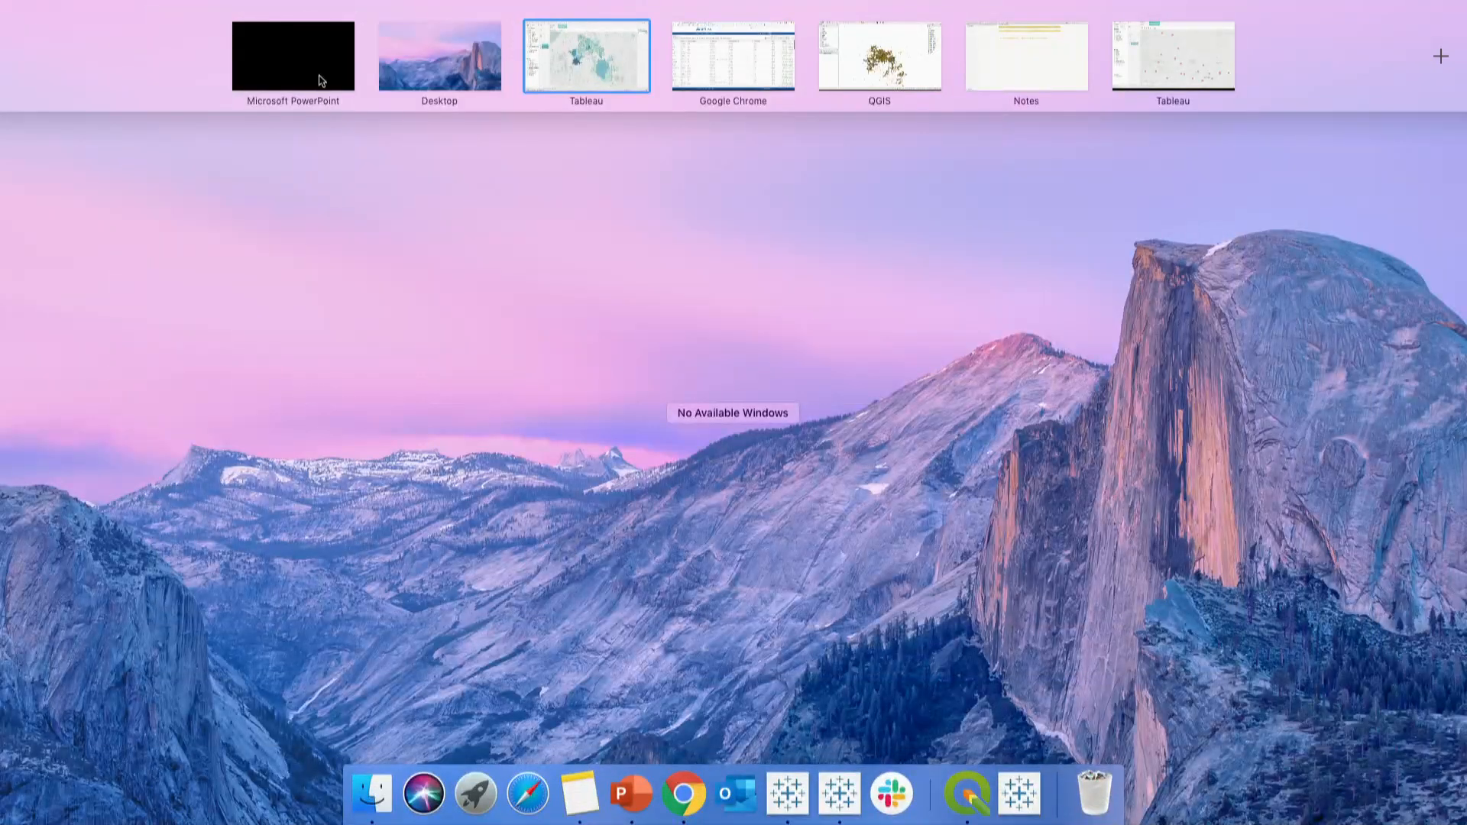
{"action": "left_click", "coordinate": [321, 80]}
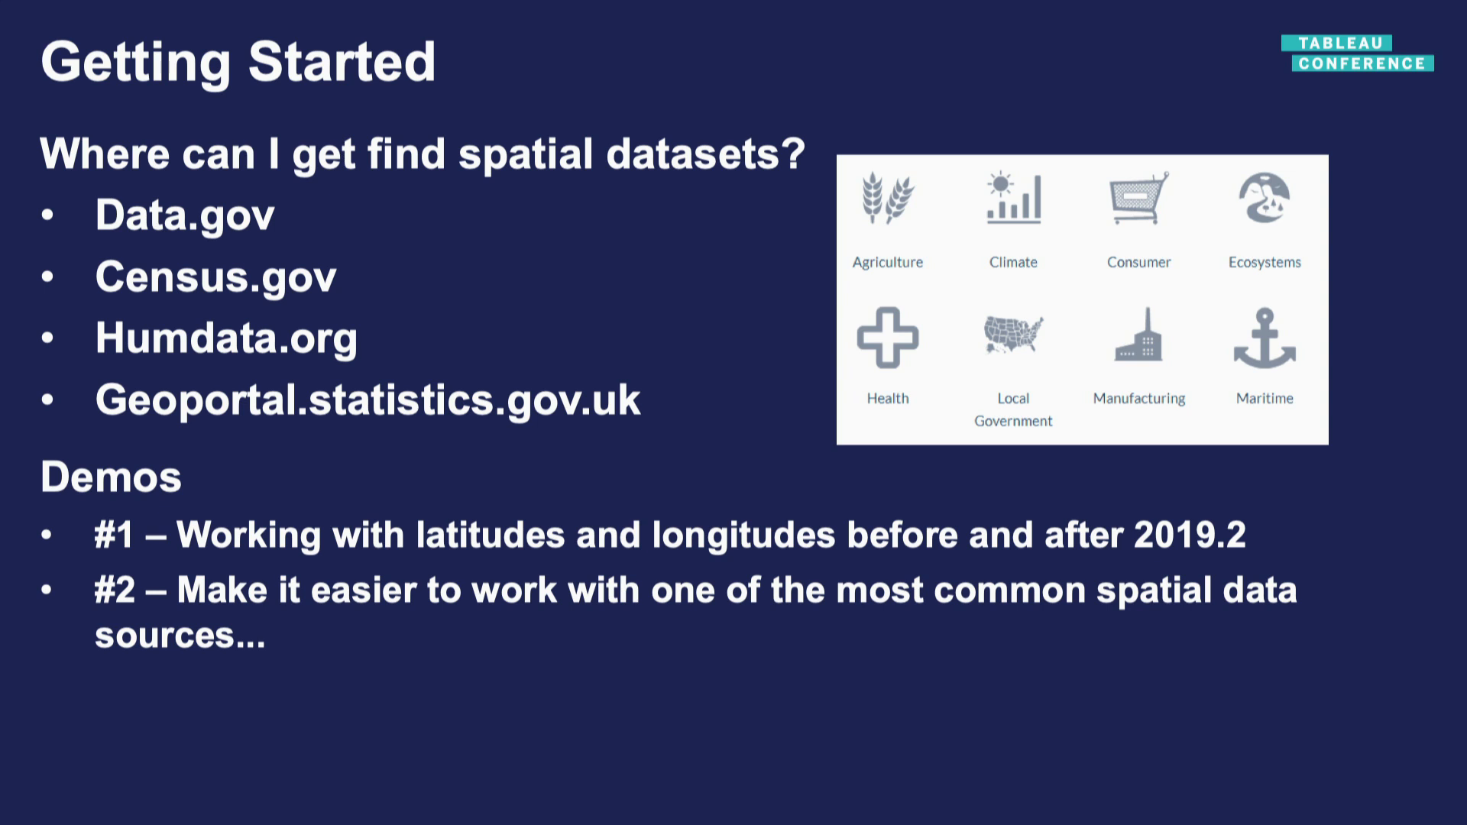
{"action": "key", "text": "Right"}
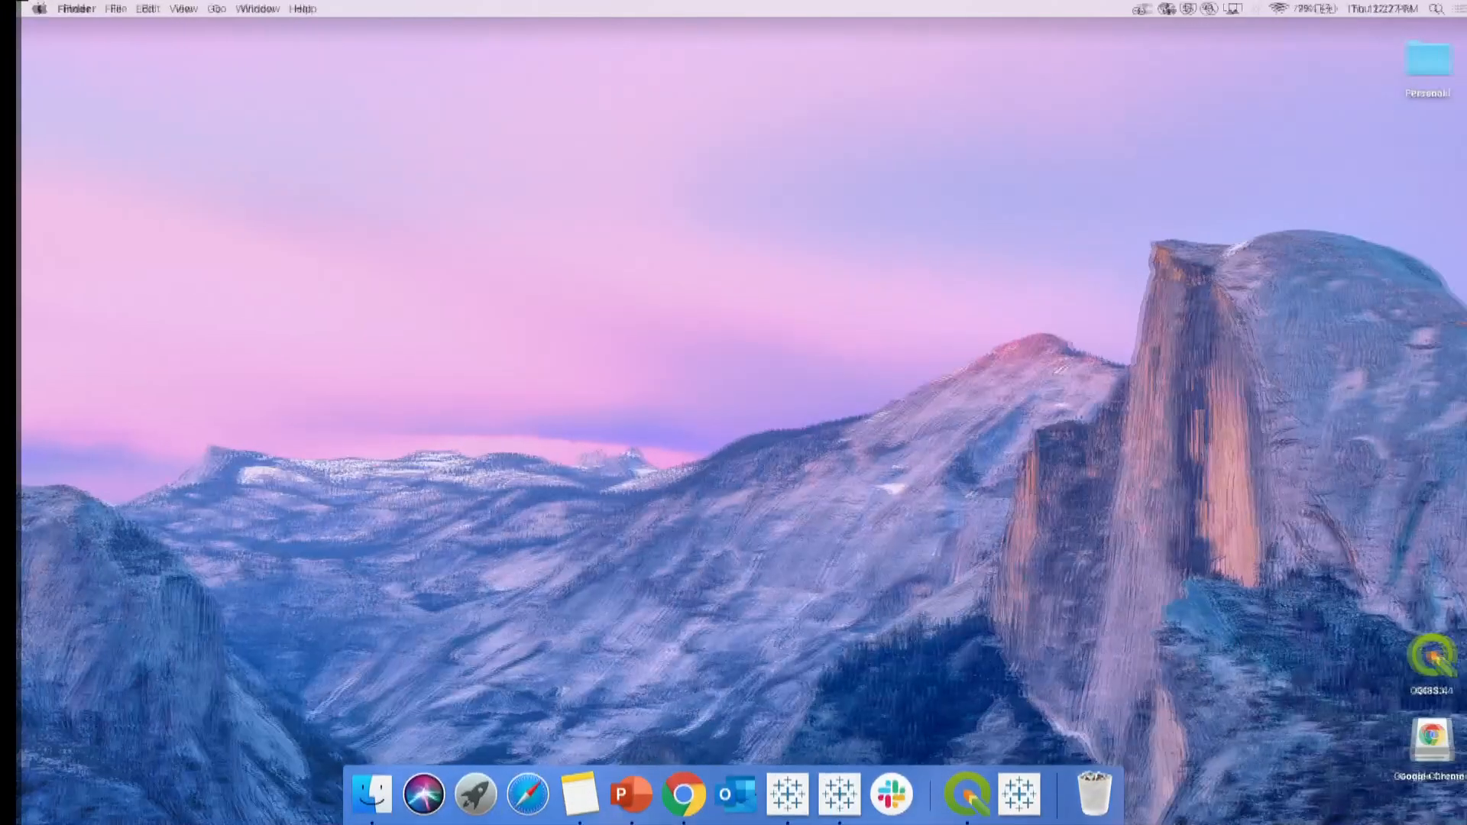
{"action": "key", "text": "ctrl+Right"}
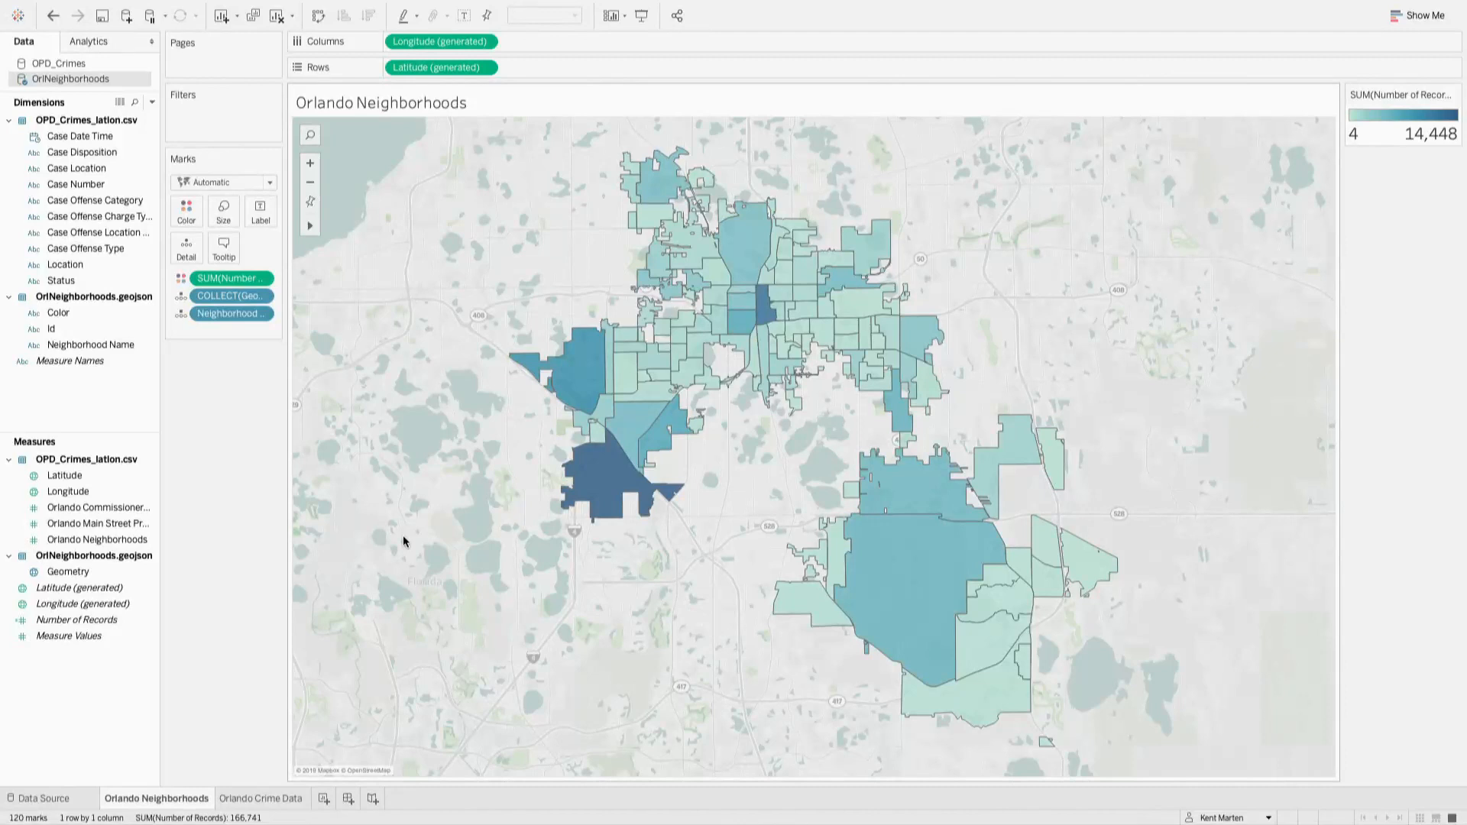
{"action": "mouse_move", "coordinate": [227, 9]}
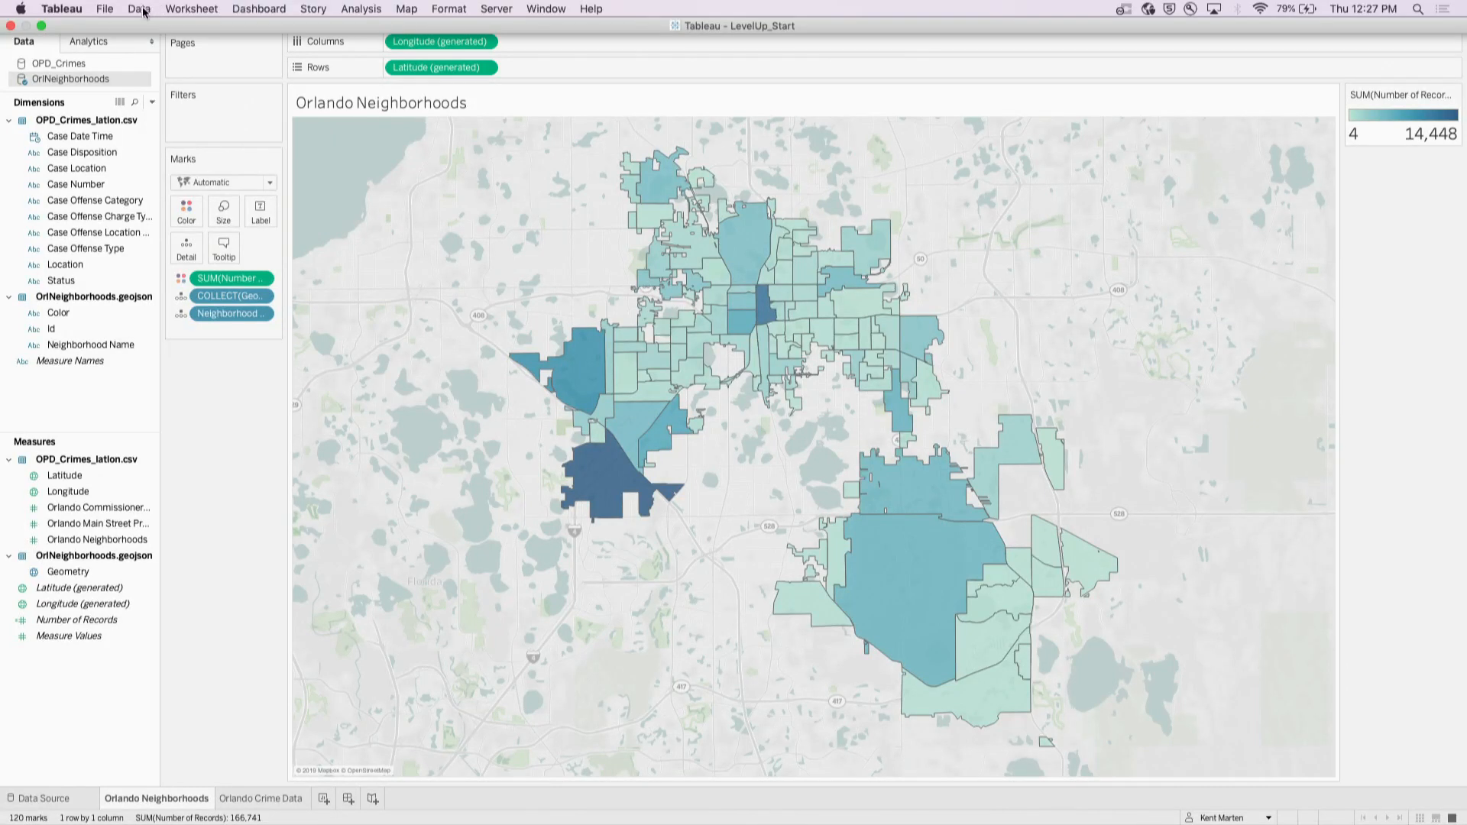
{"action": "left_click", "coordinate": [140, 9]}
{"action": "left_click", "coordinate": [195, 29]}
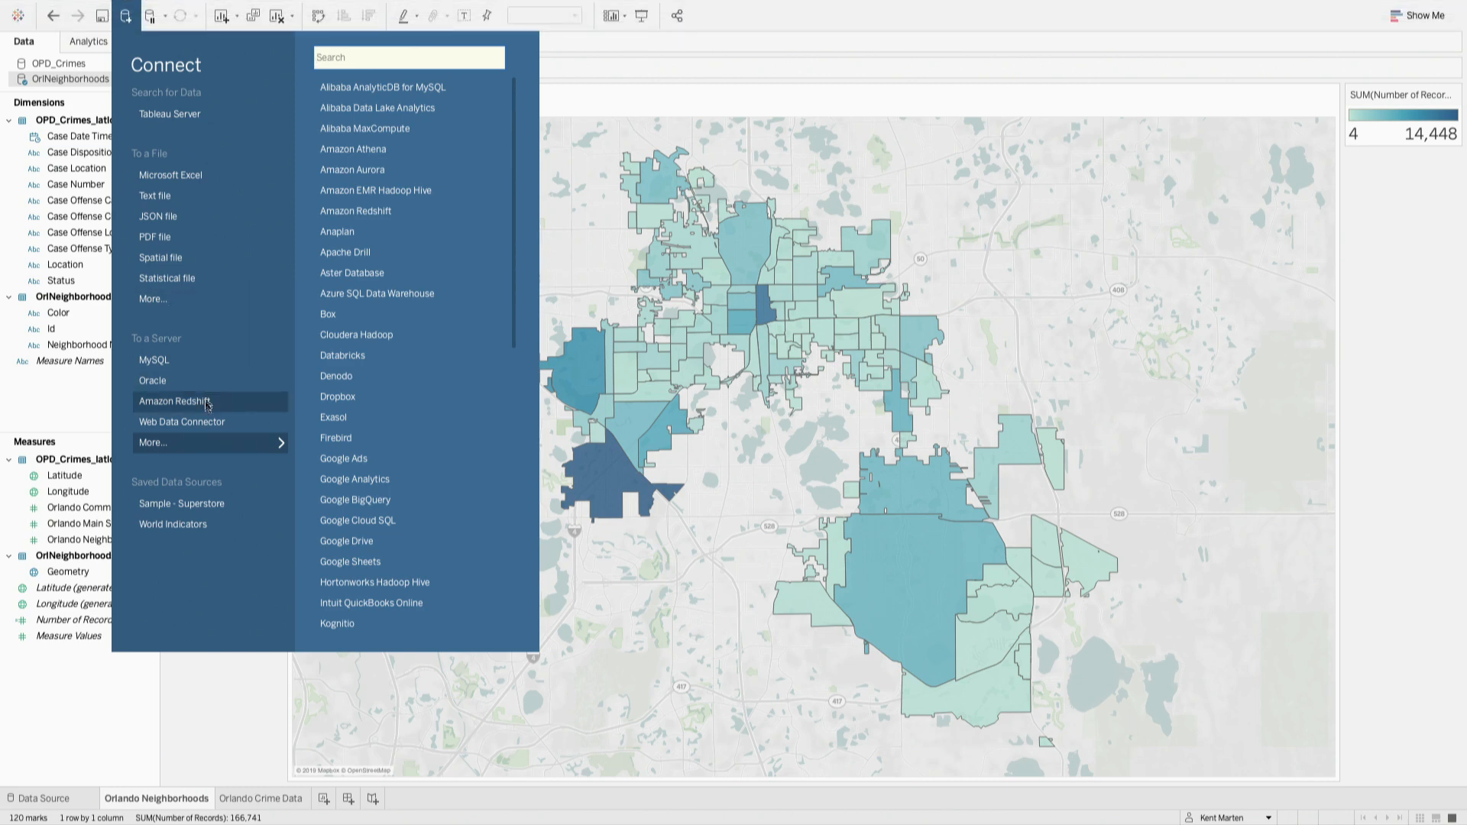
{"action": "left_click", "coordinate": [201, 425]}
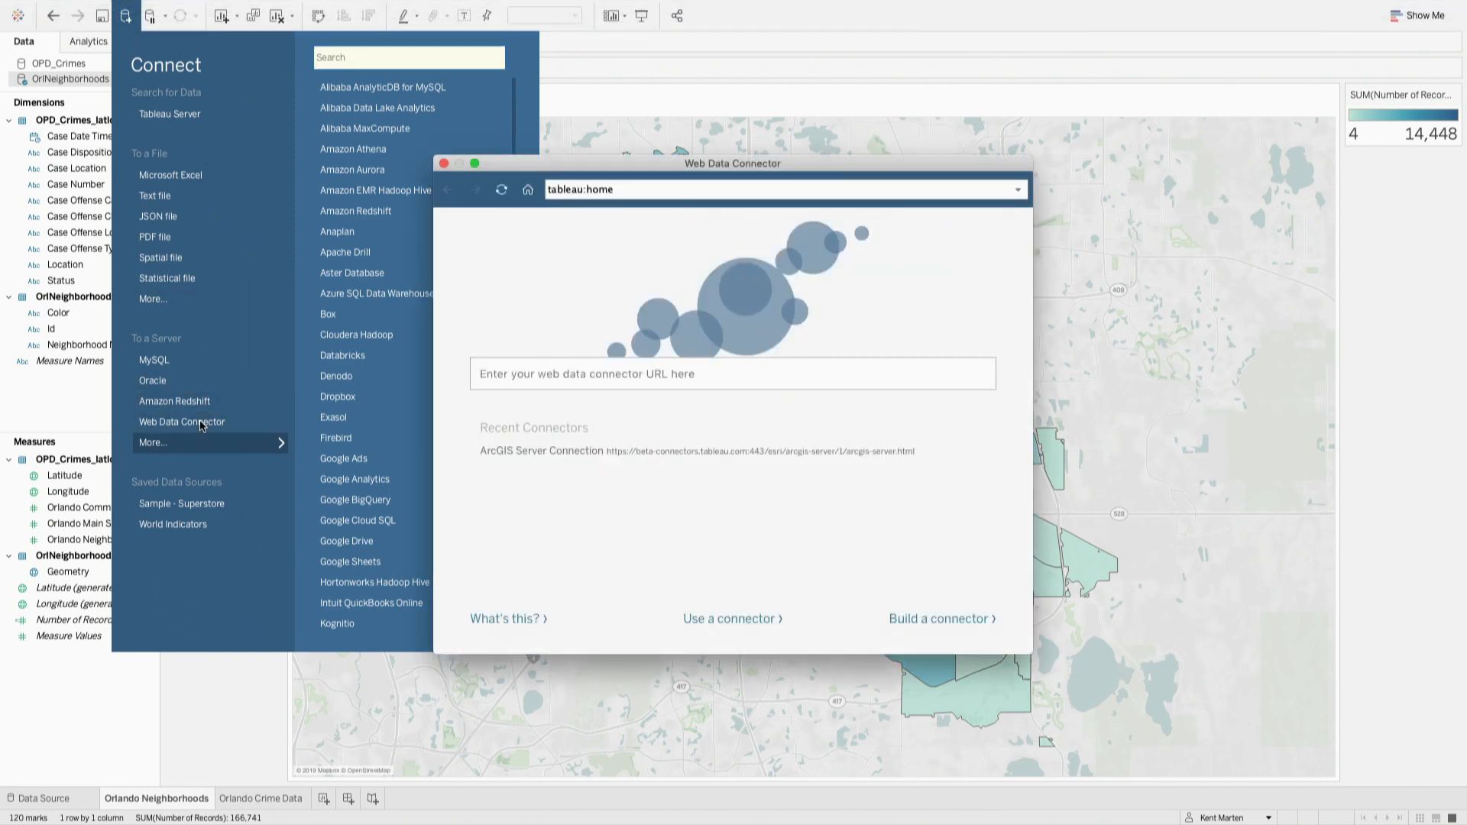
{"action": "left_click", "coordinate": [572, 452]}
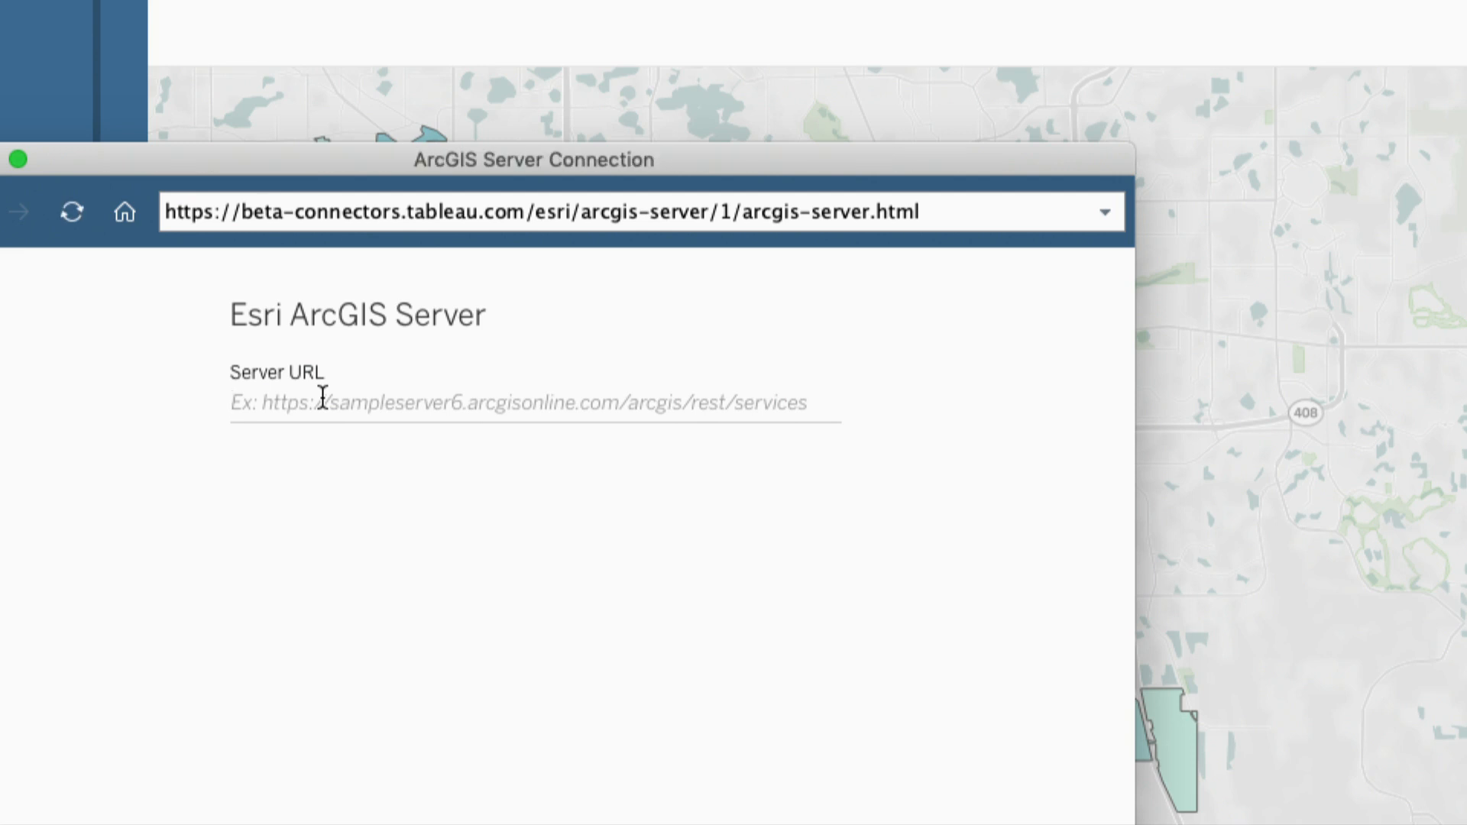
{"action": "left_click", "coordinate": [322, 398]}
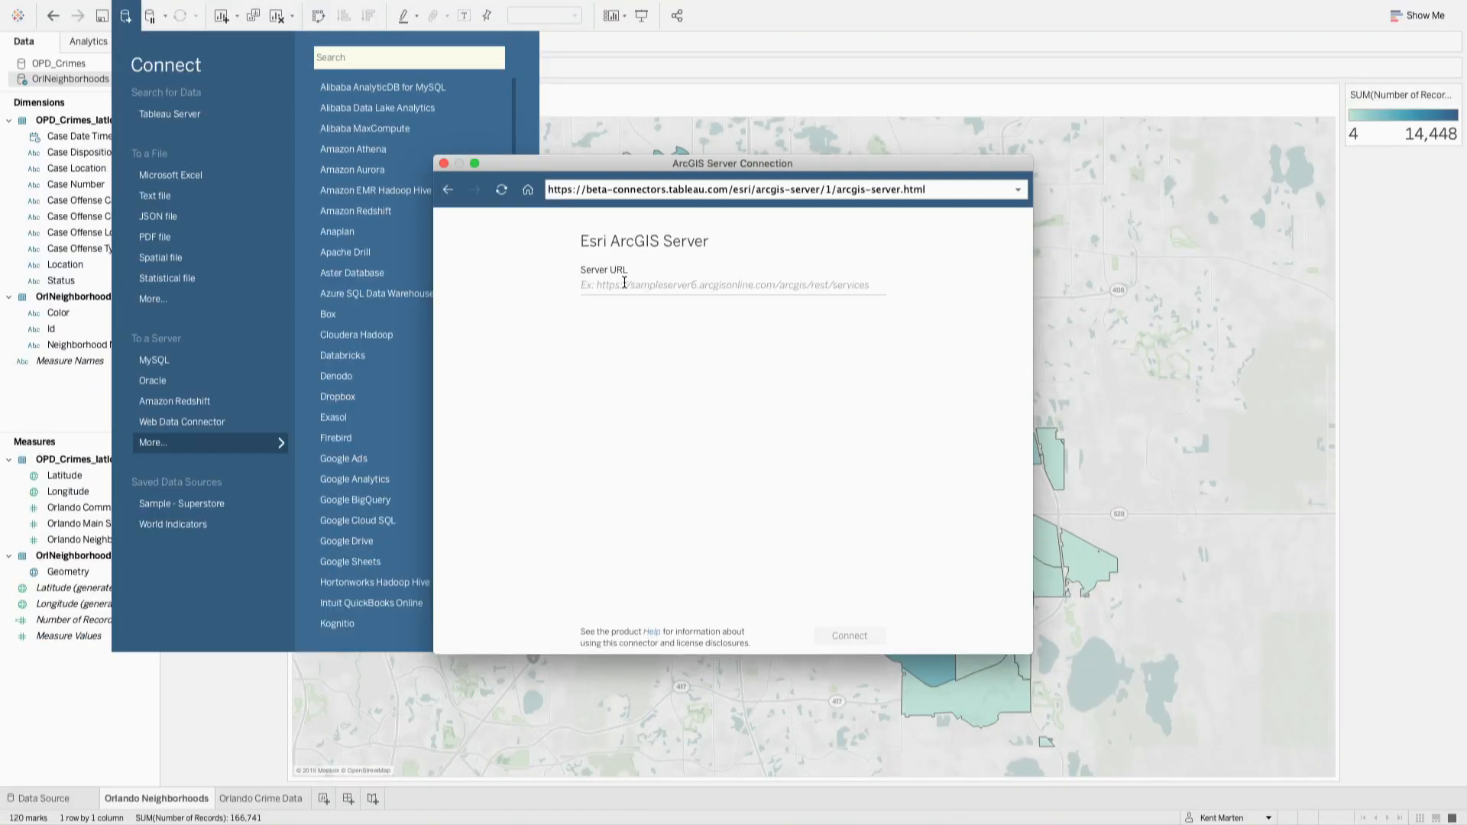
{"action": "key", "text": "super+v"}
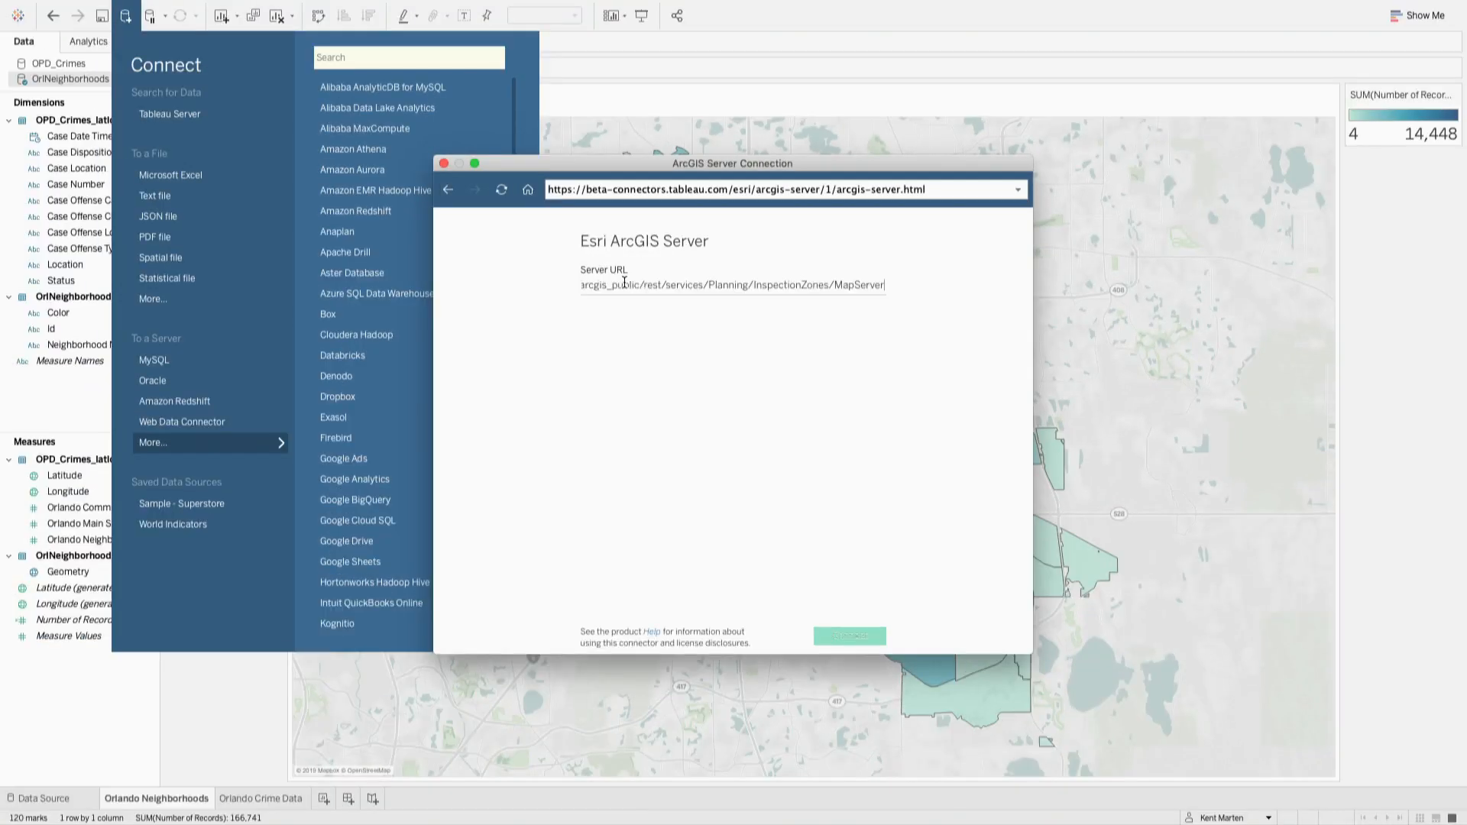
{"action": "left_click_drag", "start_coordinate": [613, 284], "coordinate": [567, 286]}
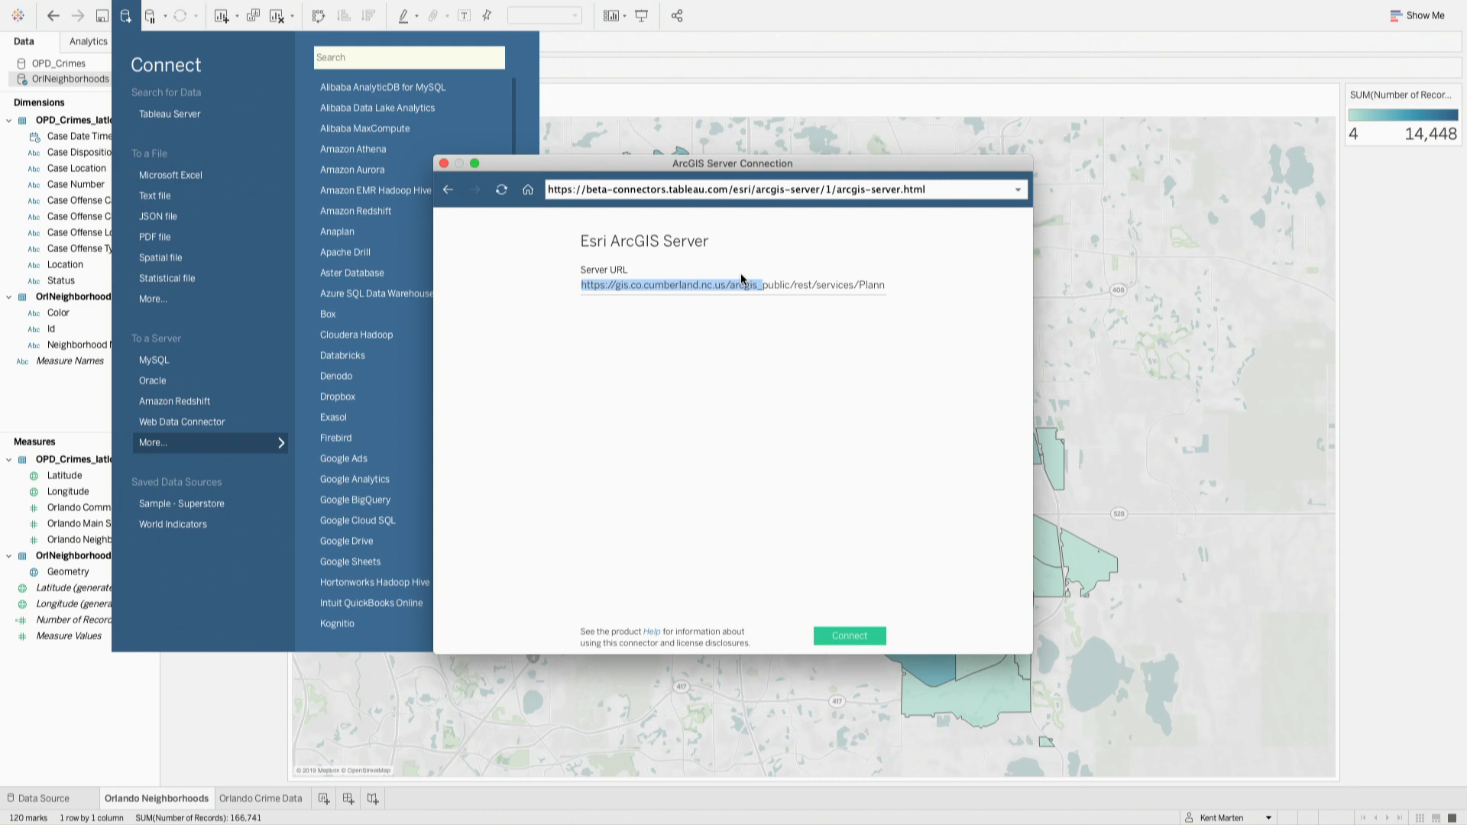
{"action": "left_click", "coordinate": [850, 637]}
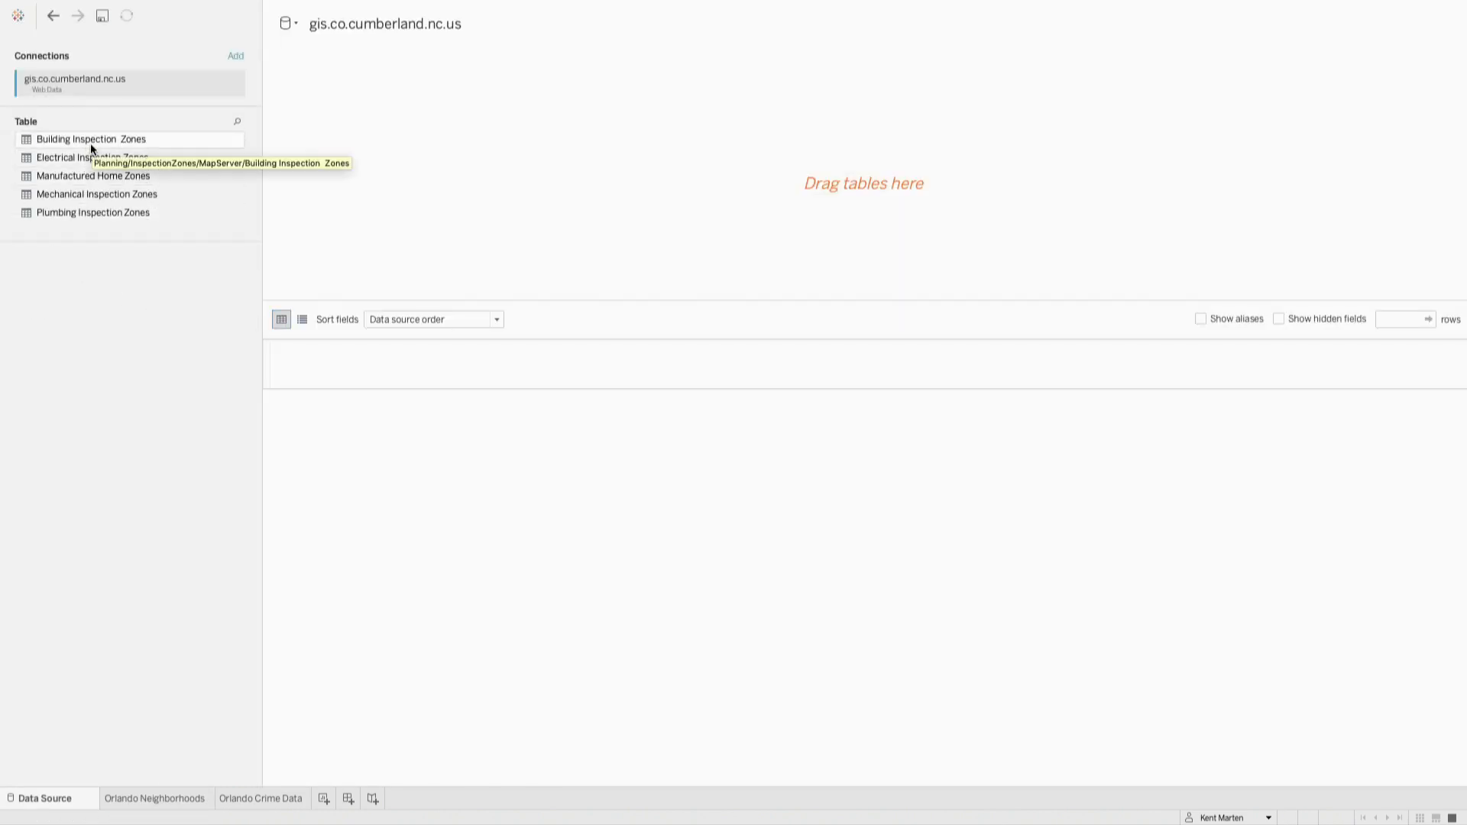
Step: Add the Building Inspection Zones table to the data source and map its Shape field on a new worksheet, colored by Zone
{"action": "left_click_drag", "start_coordinate": [90, 144], "coordinate": [425, 121]}
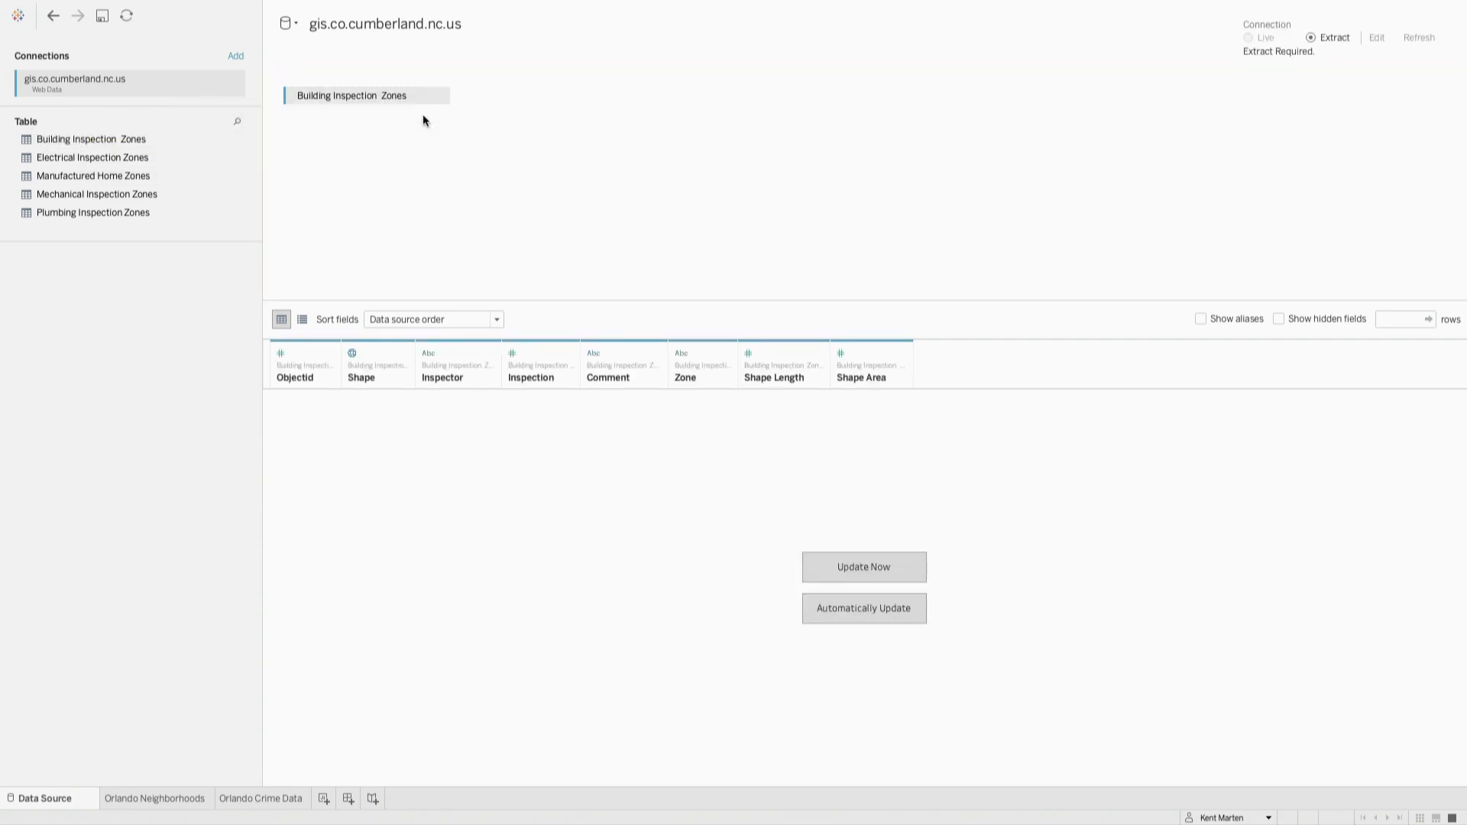
{"action": "left_click", "coordinate": [323, 799]}
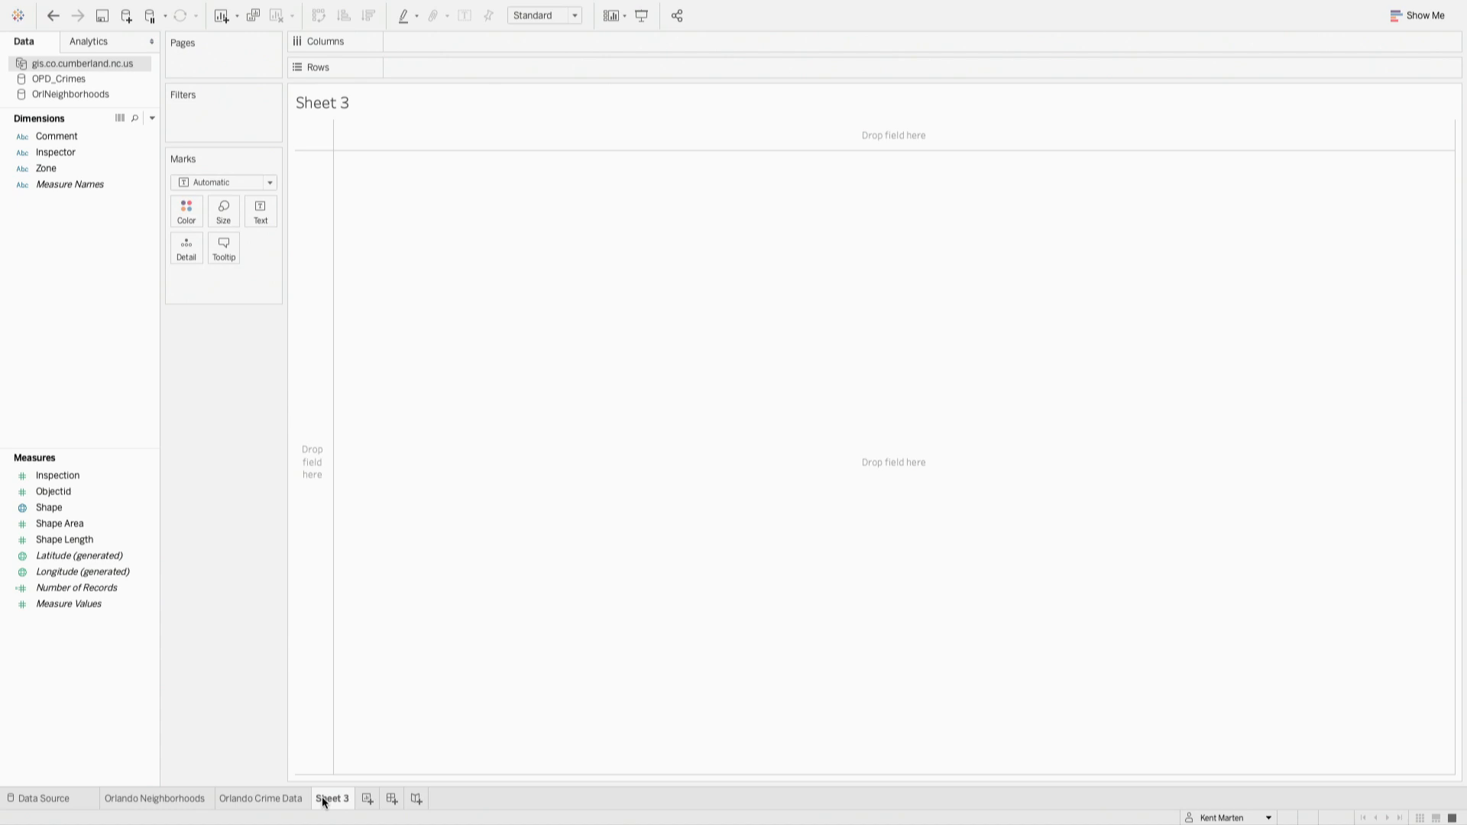
{"action": "left_click_drag", "start_coordinate": [48, 508], "coordinate": [481, 447]}
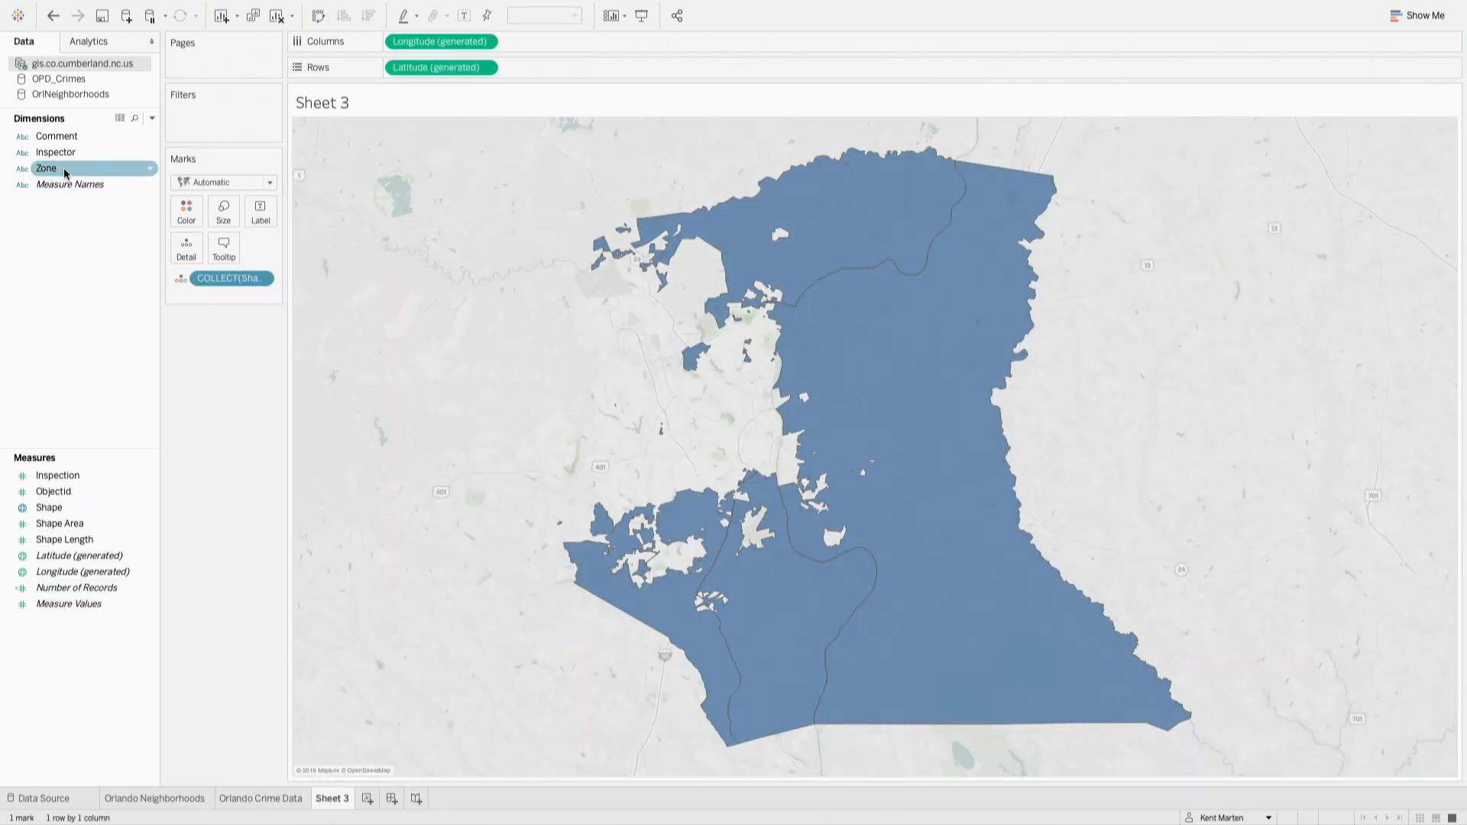
{"action": "left_click_drag", "start_coordinate": [65, 173], "coordinate": [195, 215]}
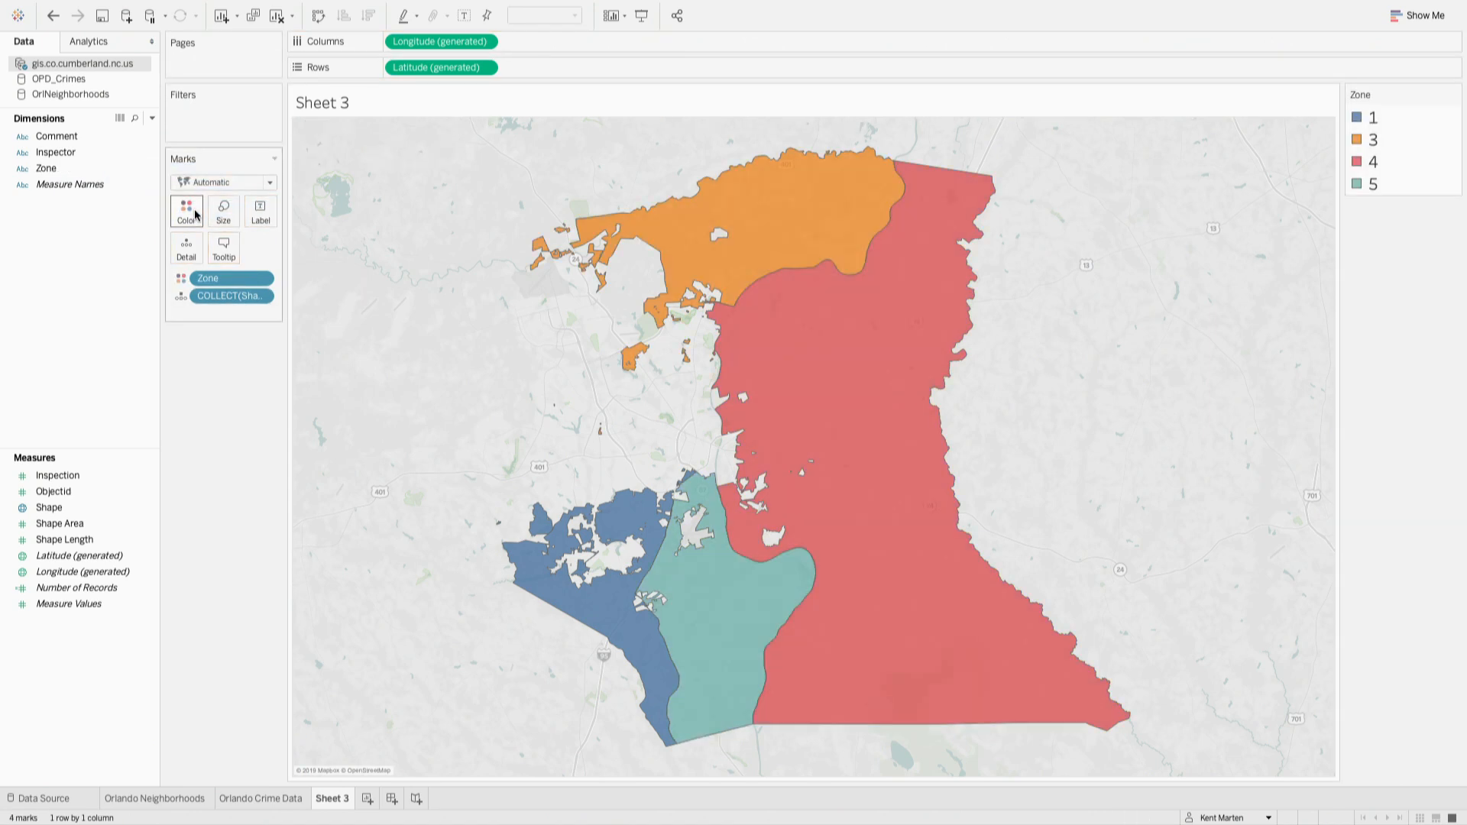
Step: Add a second ArcGIS Server web data connection to the data source, using the Planning/InspectionCases/MapServer URL copied from Notes
{"action": "left_click", "coordinate": [46, 797]}
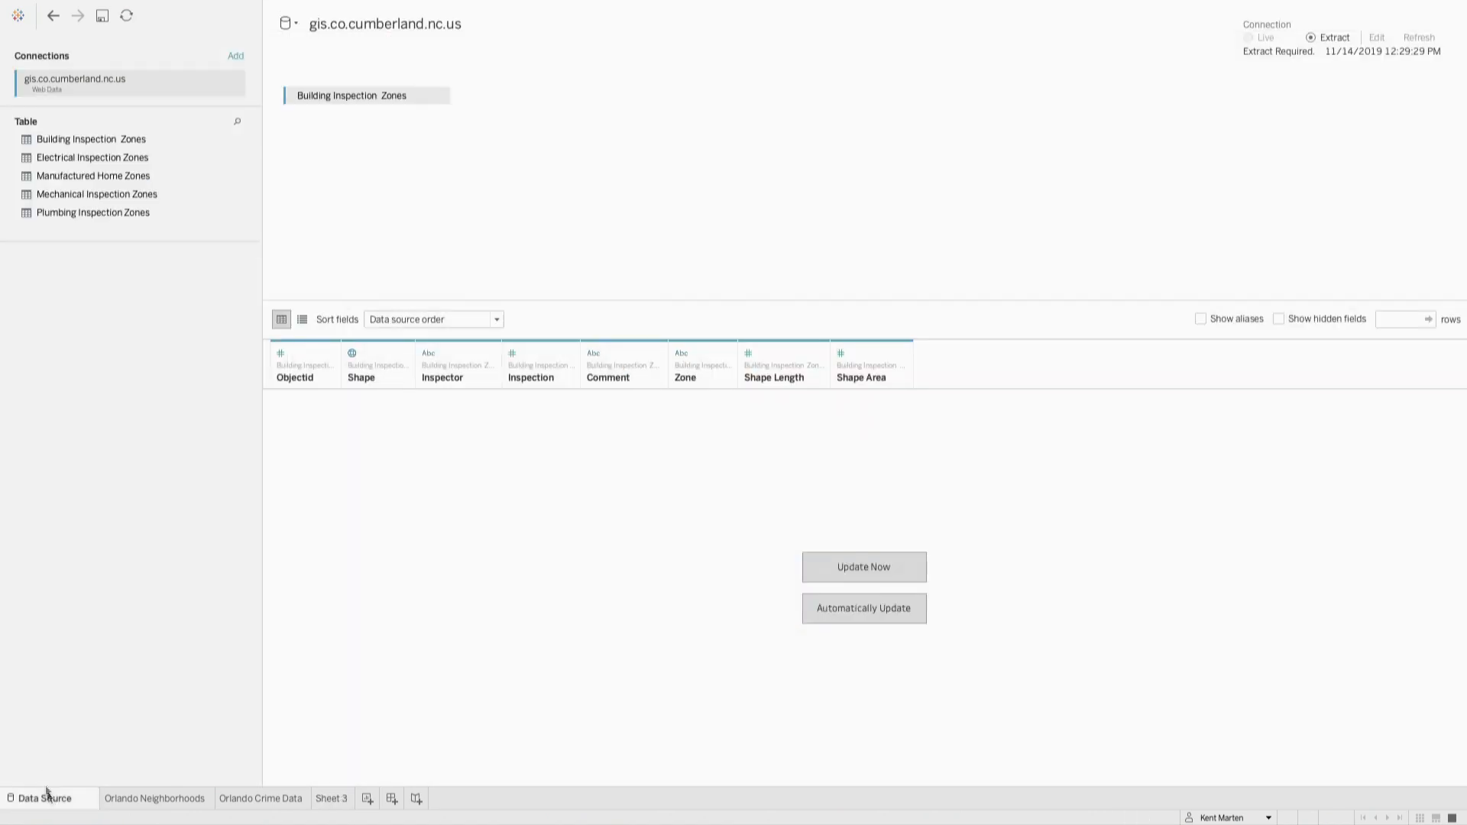
{"action": "left_click", "coordinate": [236, 56]}
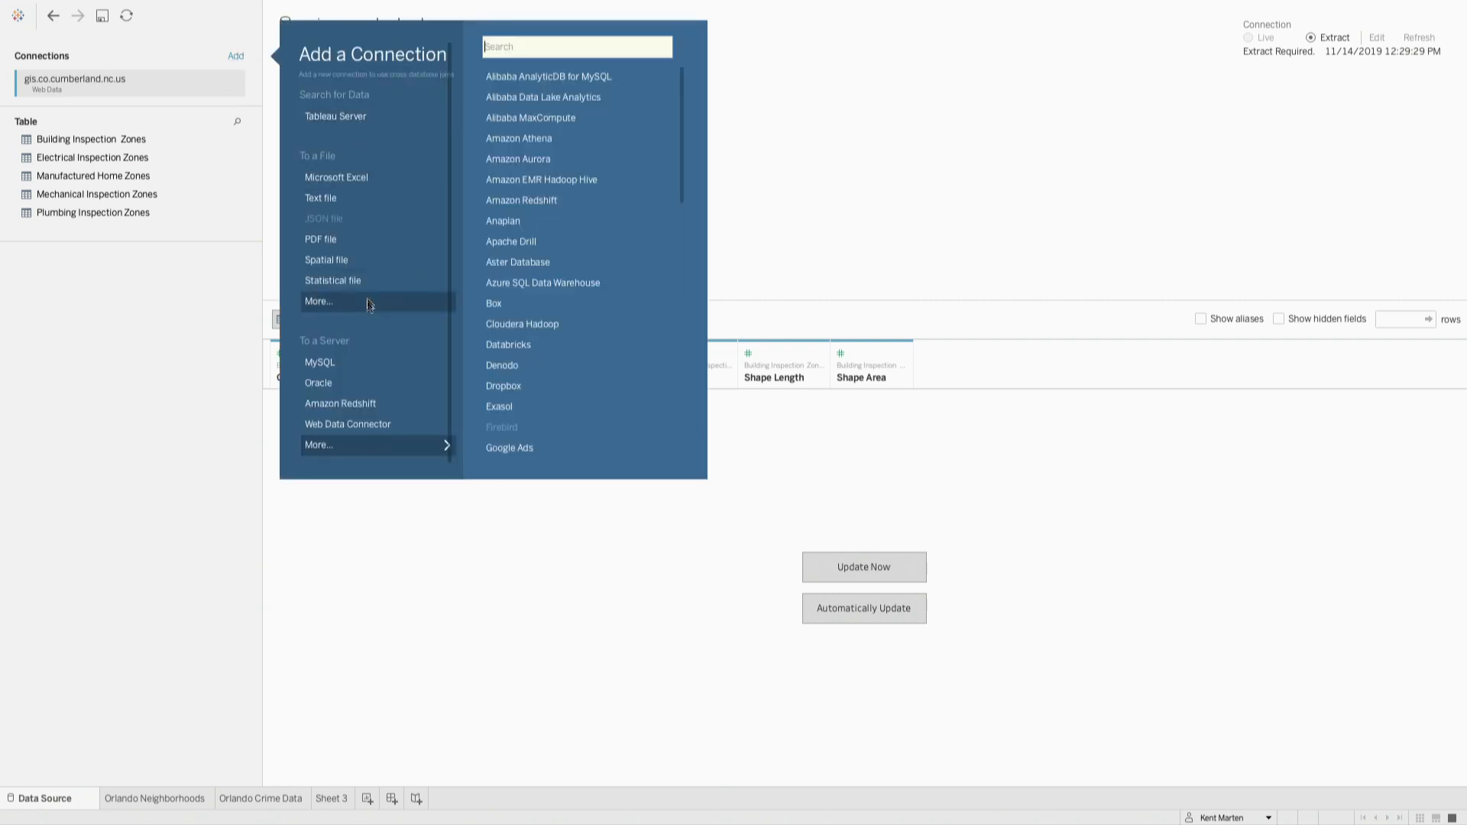
{"action": "left_click", "coordinate": [374, 422]}
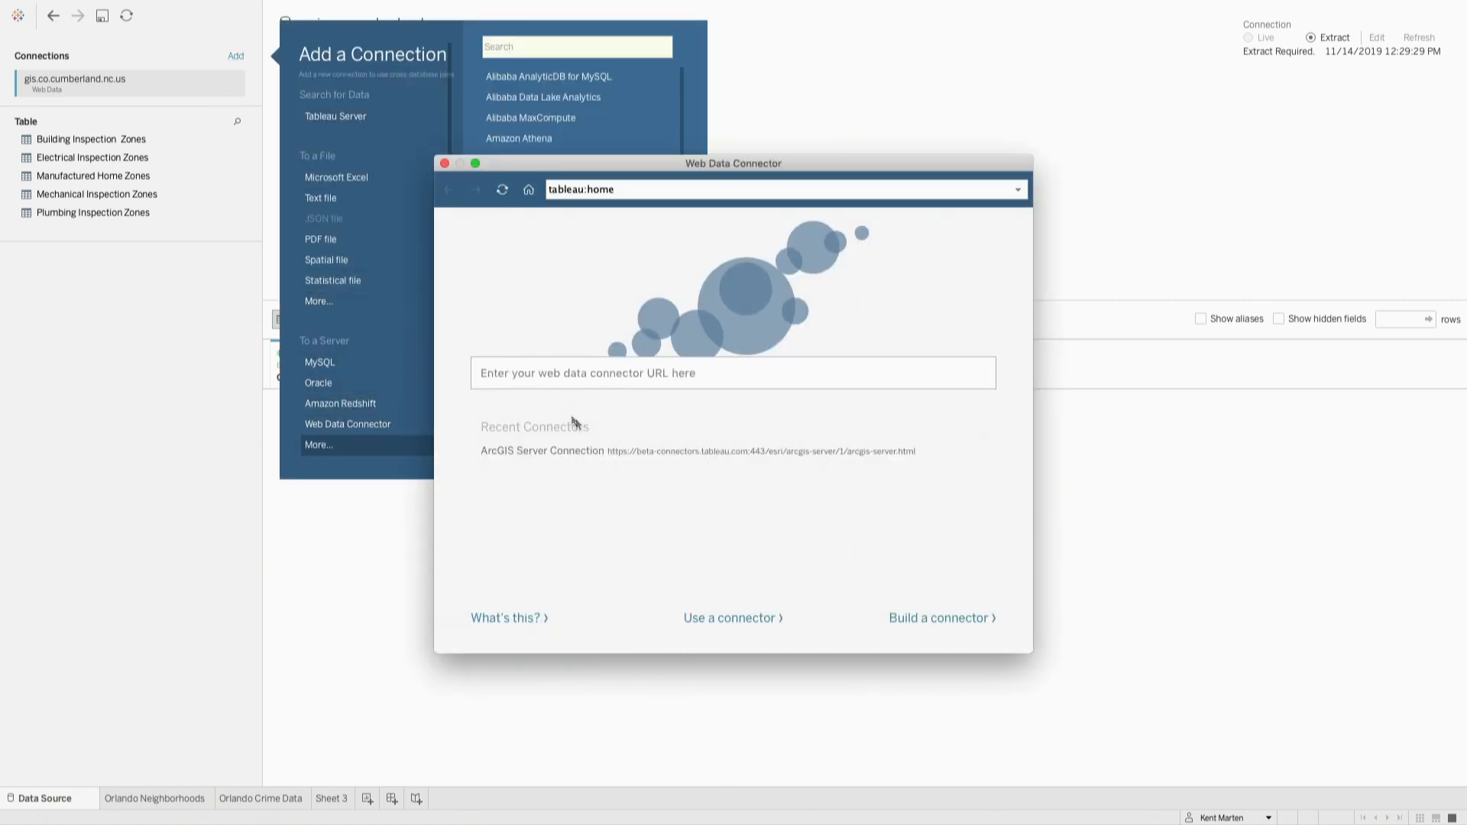
{"action": "left_click", "coordinate": [595, 452]}
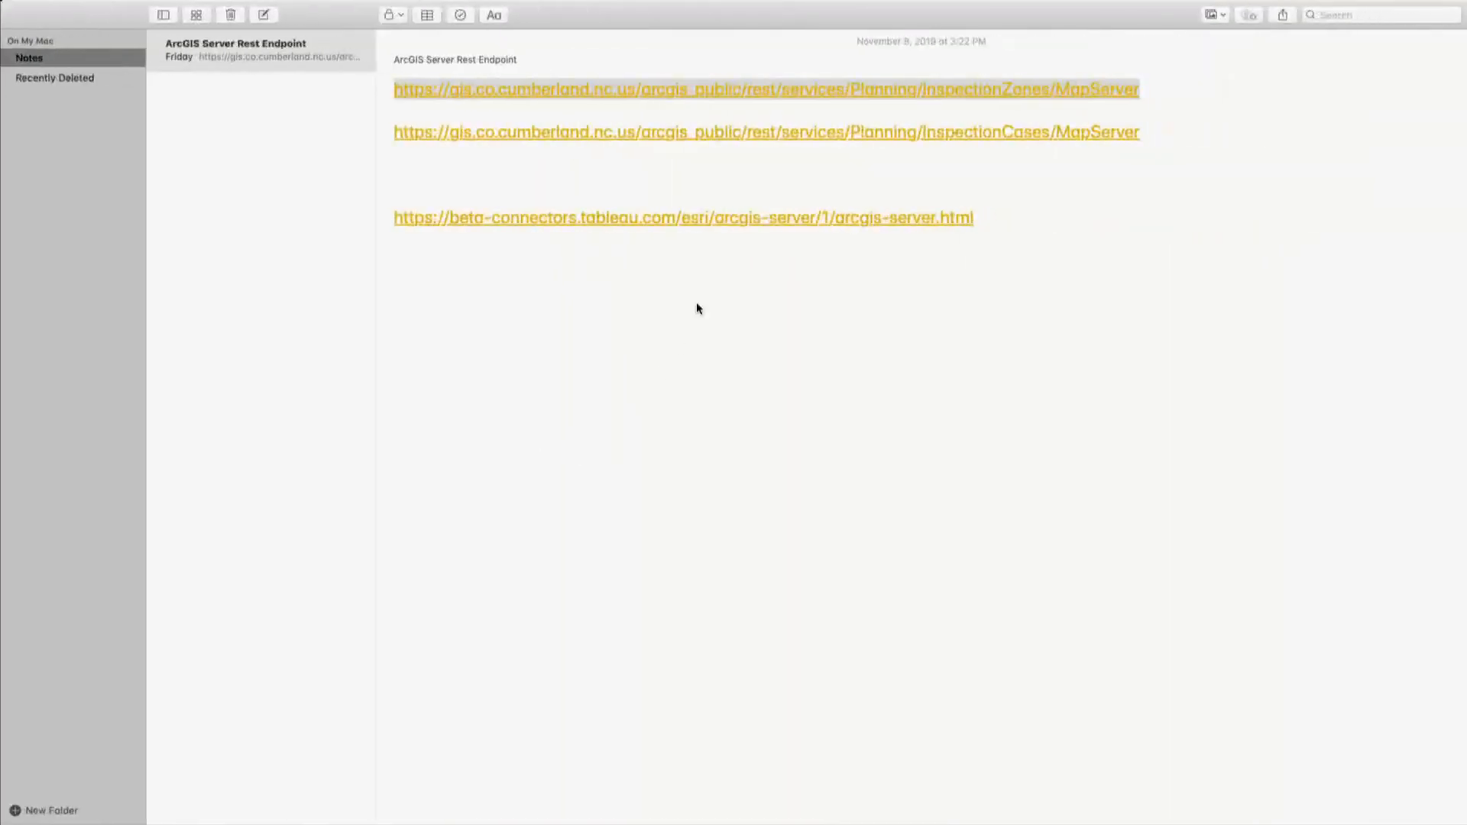
{"action": "left_click_drag", "start_coordinate": [1160, 130], "coordinate": [395, 139]}
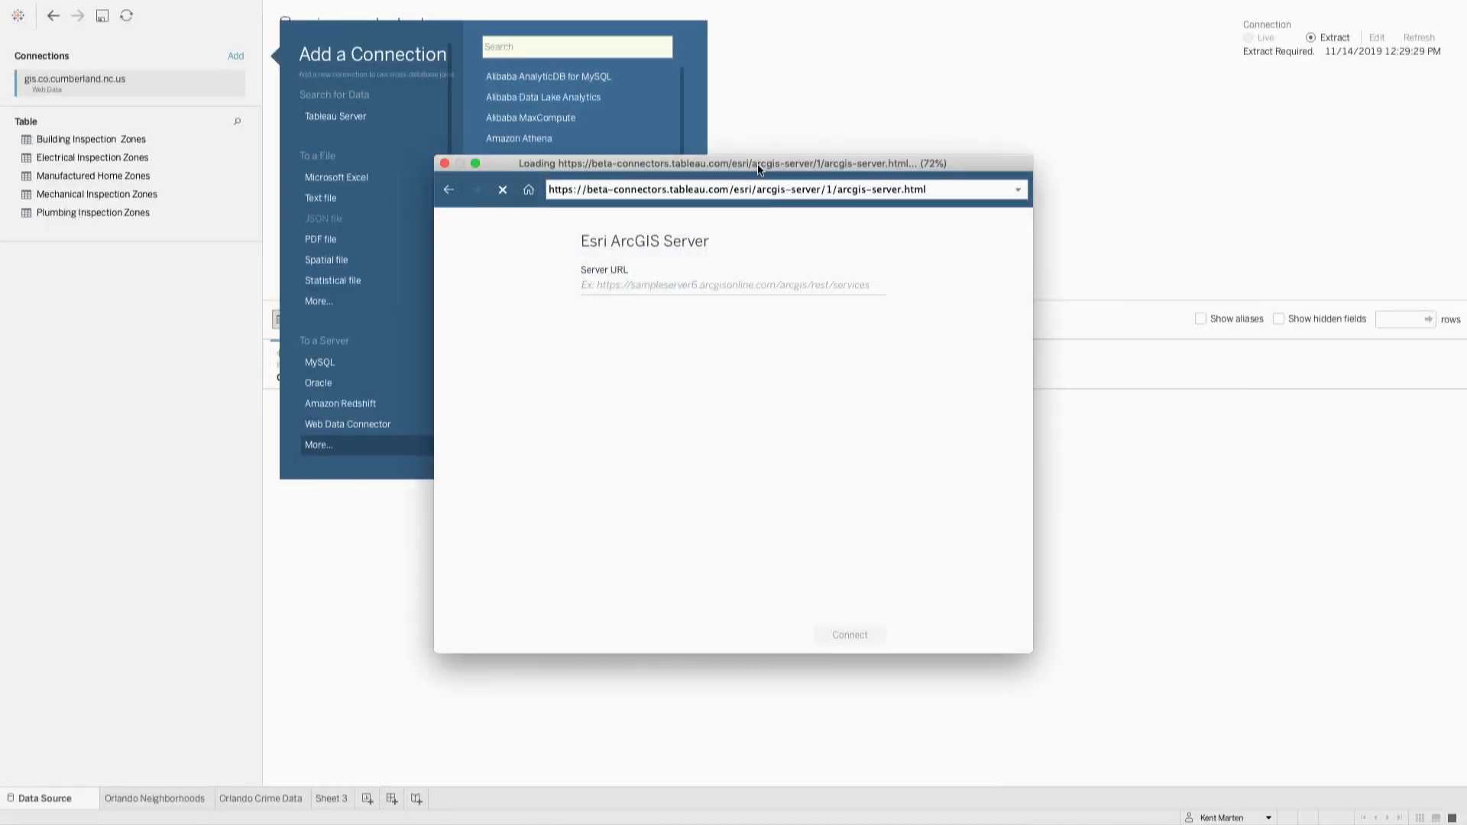
{"action": "left_click", "coordinate": [686, 288]}
{"action": "key", "text": "super+v"}
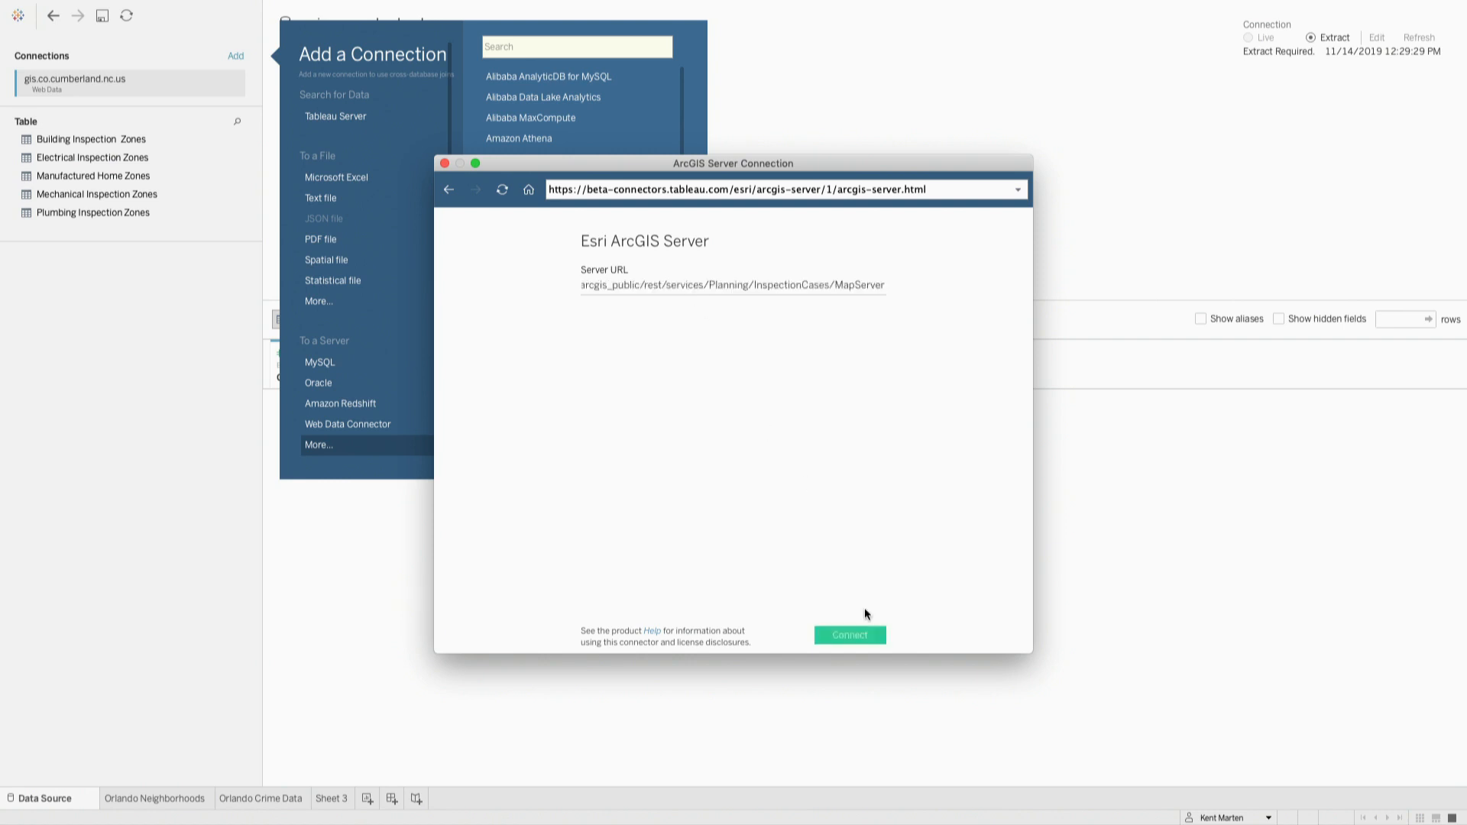
{"action": "left_click", "coordinate": [857, 636]}
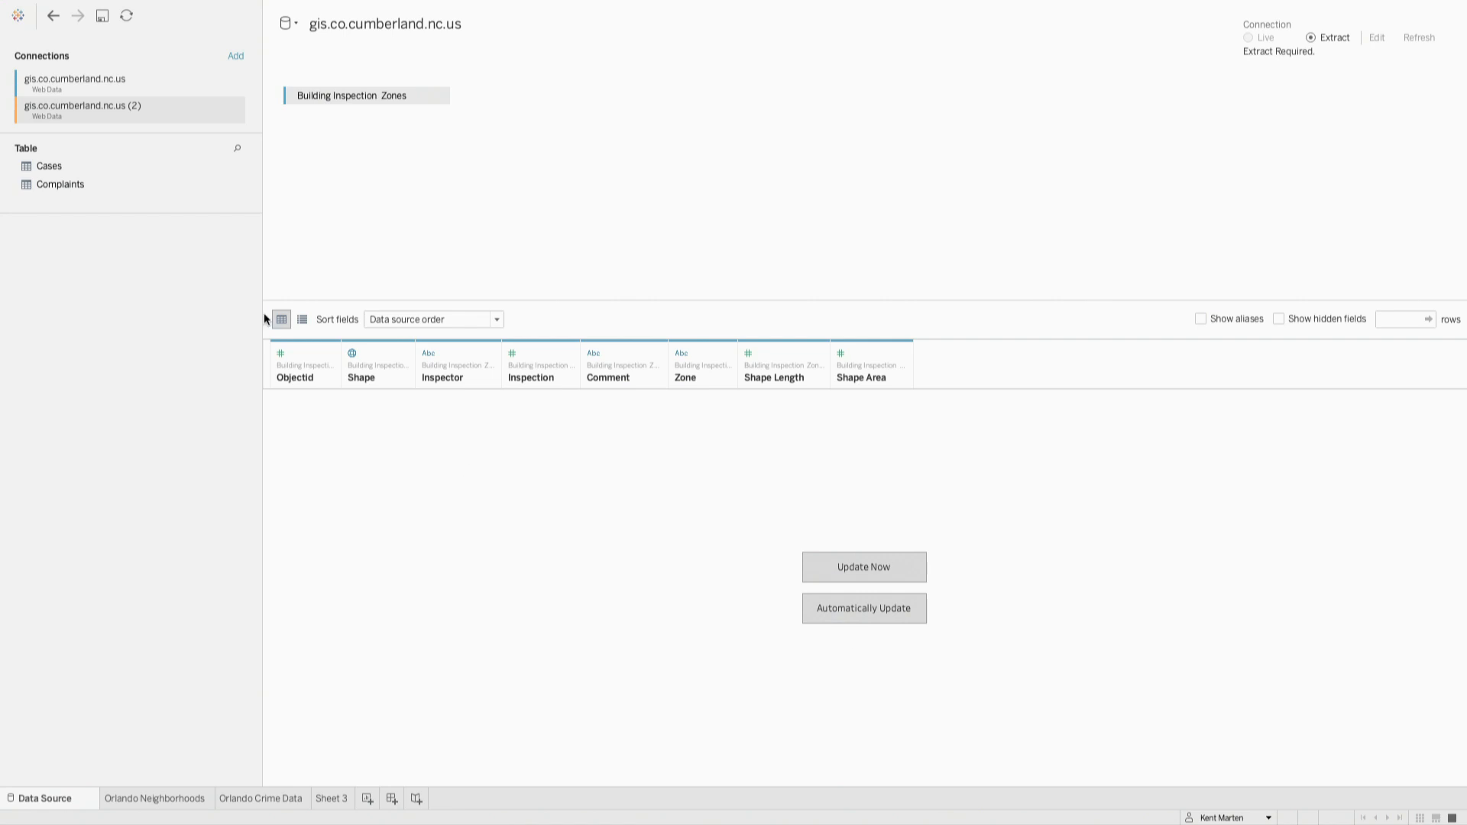
Step: Join the Cases table to Building Inspection Zones with the clause Shape Intersects Shape (Cases)
{"action": "left_click_drag", "start_coordinate": [47, 167], "coordinate": [510, 114]}
{"action": "left_click", "coordinate": [481, 98]}
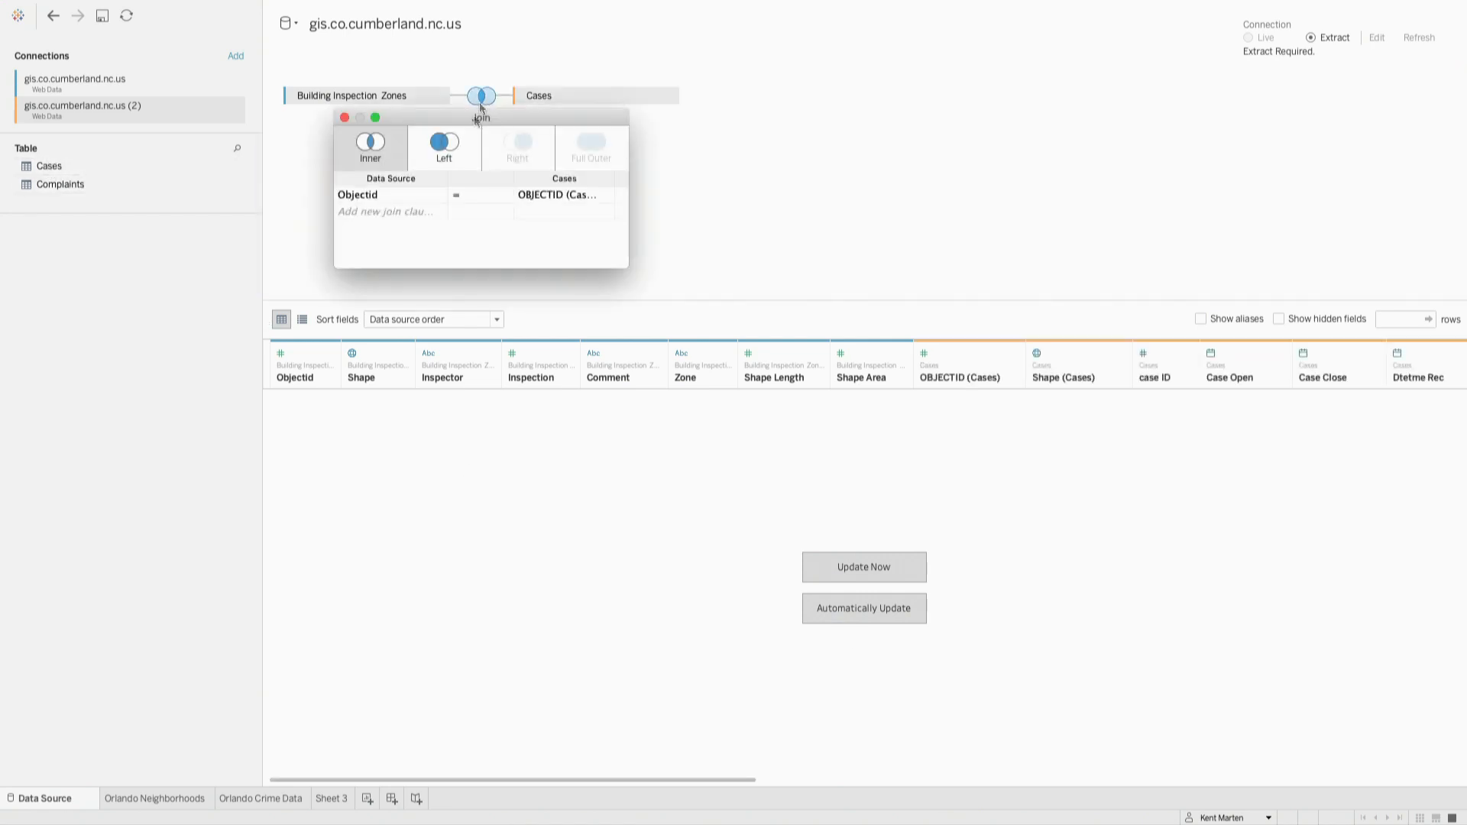
{"action": "left_click", "coordinate": [359, 195]}
{"action": "left_click", "coordinate": [382, 262]}
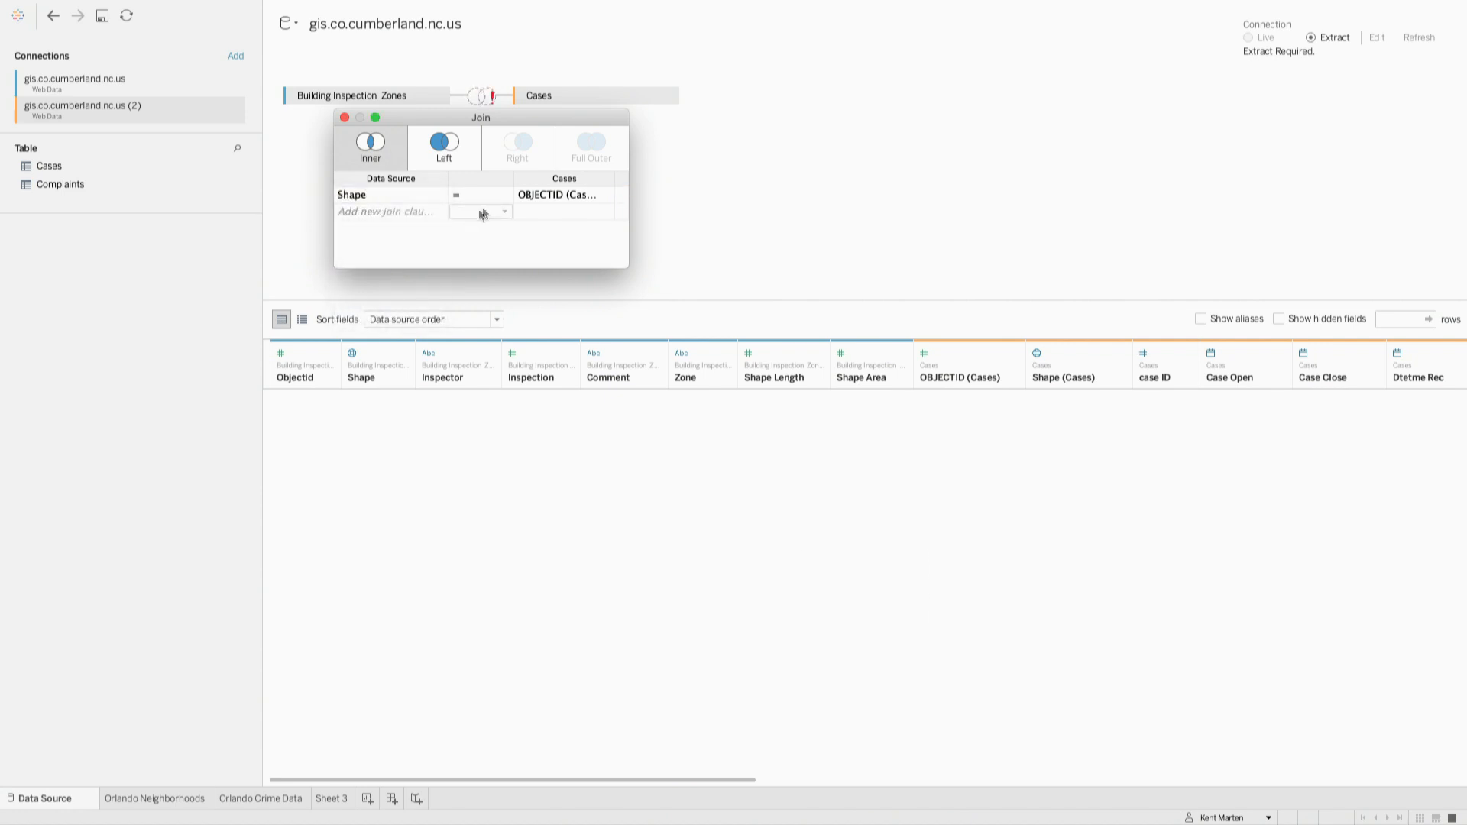
{"action": "left_click", "coordinate": [483, 213]}
{"action": "left_click", "coordinate": [498, 219]}
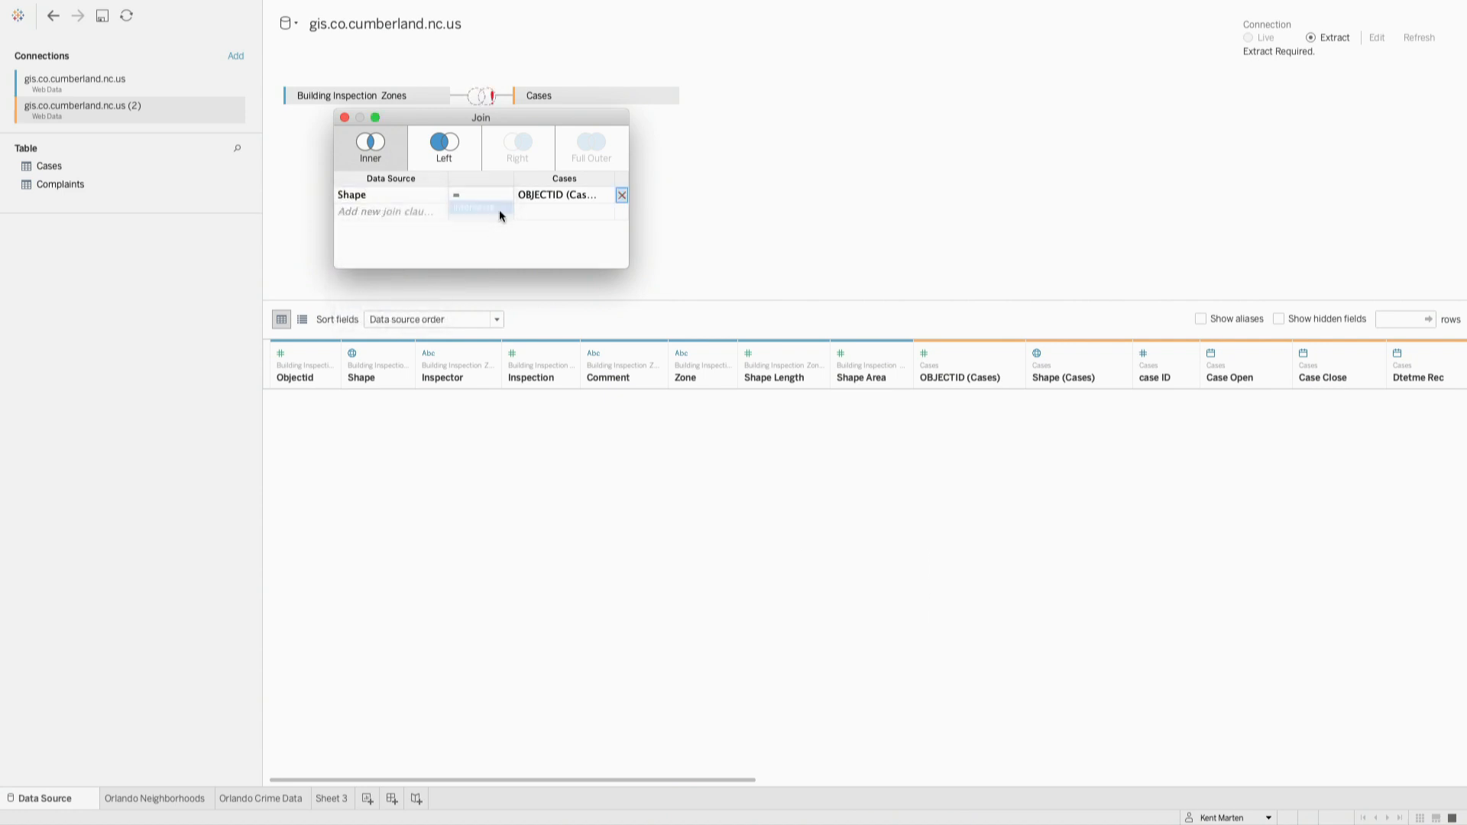
{"action": "left_click", "coordinate": [583, 198]}
{"action": "scroll", "coordinate": [556, 472], "scroll_direction": "down", "scroll_amount": 2}
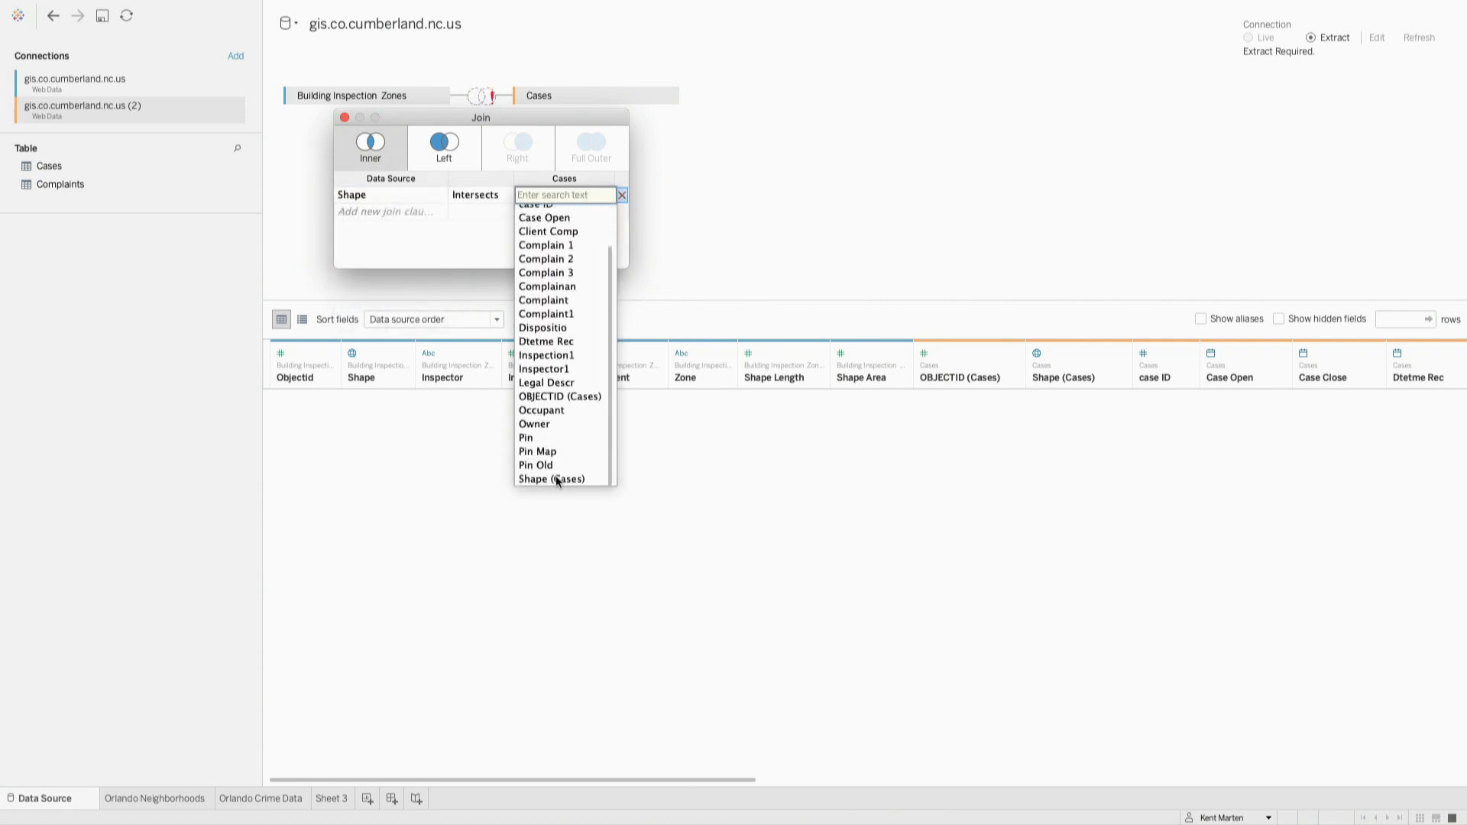
{"action": "left_click", "coordinate": [556, 479]}
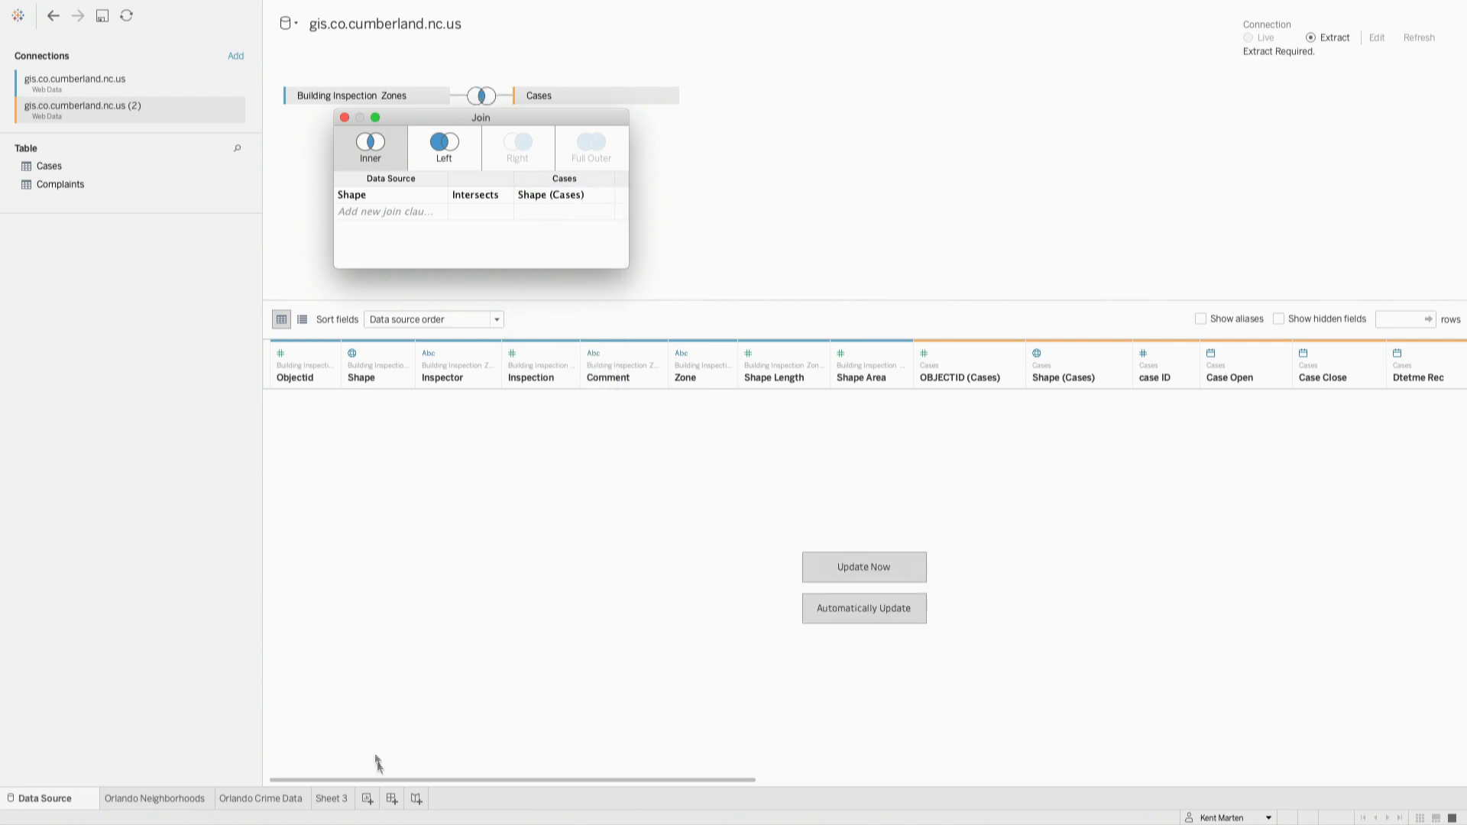
Step: Duplicate Latitude (generated) on Rows of Sheet 3 and remove the Zone coloring from the second map
{"action": "left_click", "coordinate": [343, 801]}
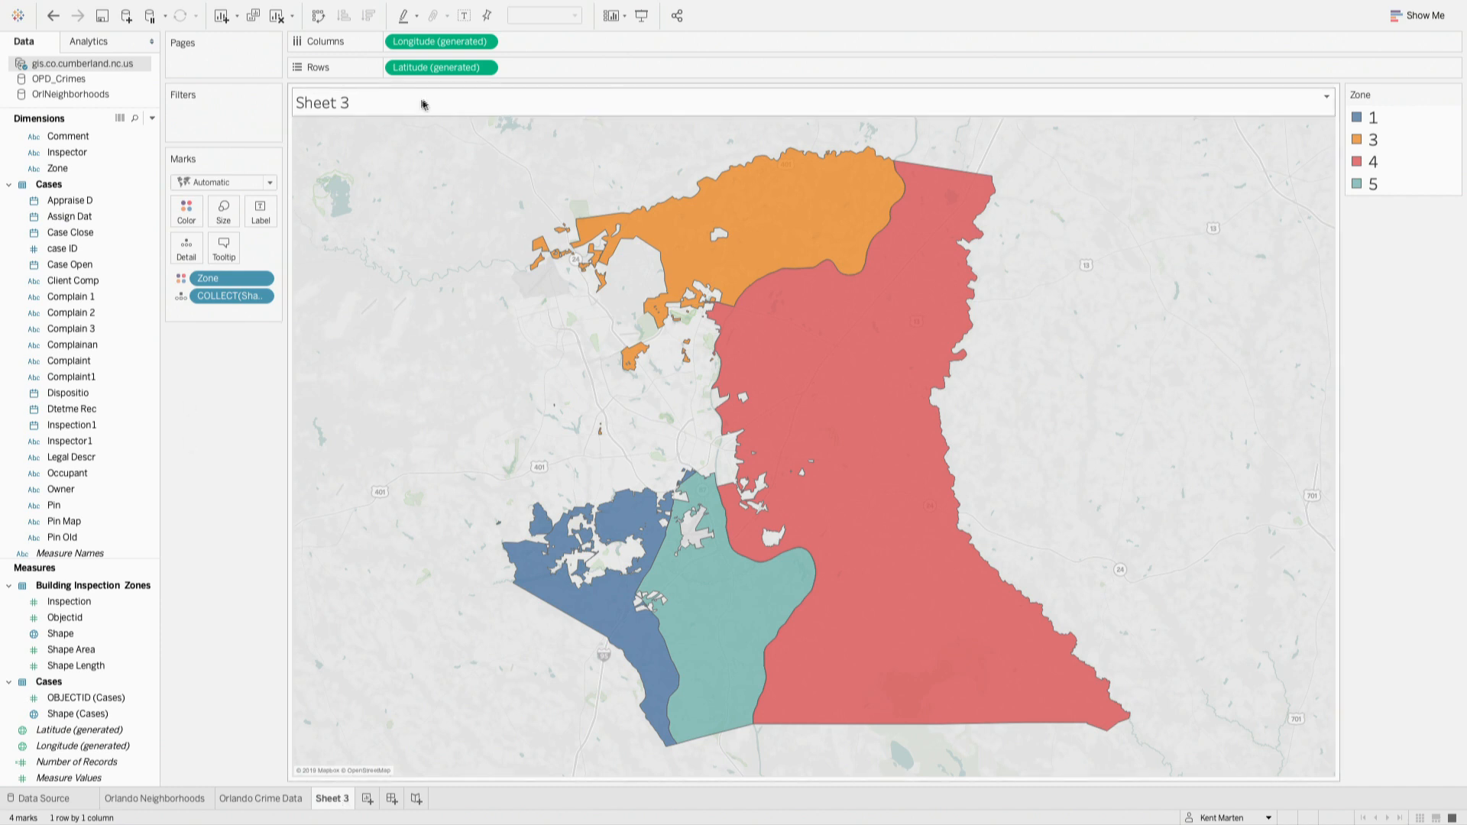
{"action": "left_click_drag", "start_coordinate": [436, 73], "coordinate": [576, 70]}
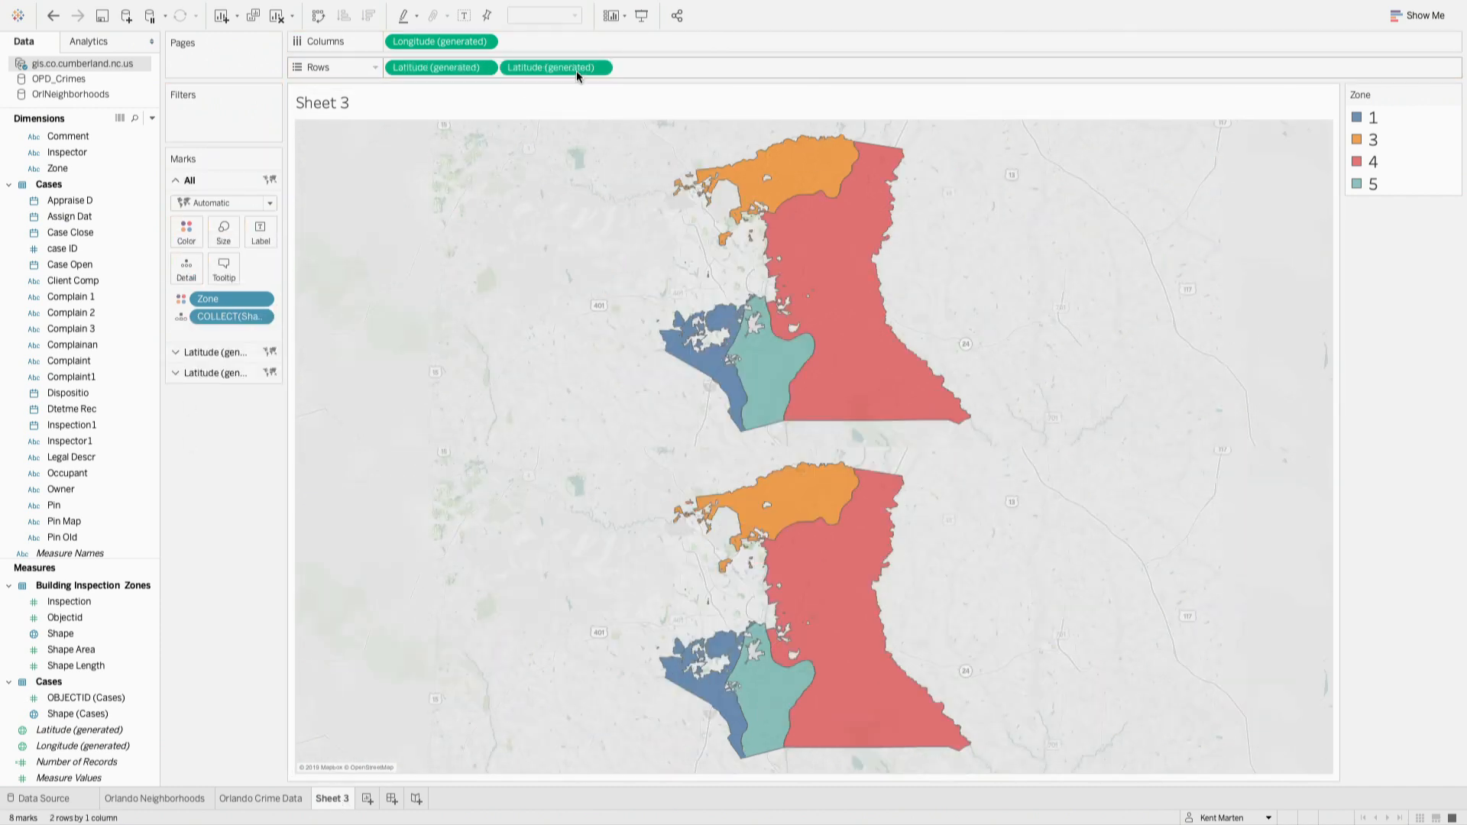
{"action": "left_click", "coordinate": [229, 373]}
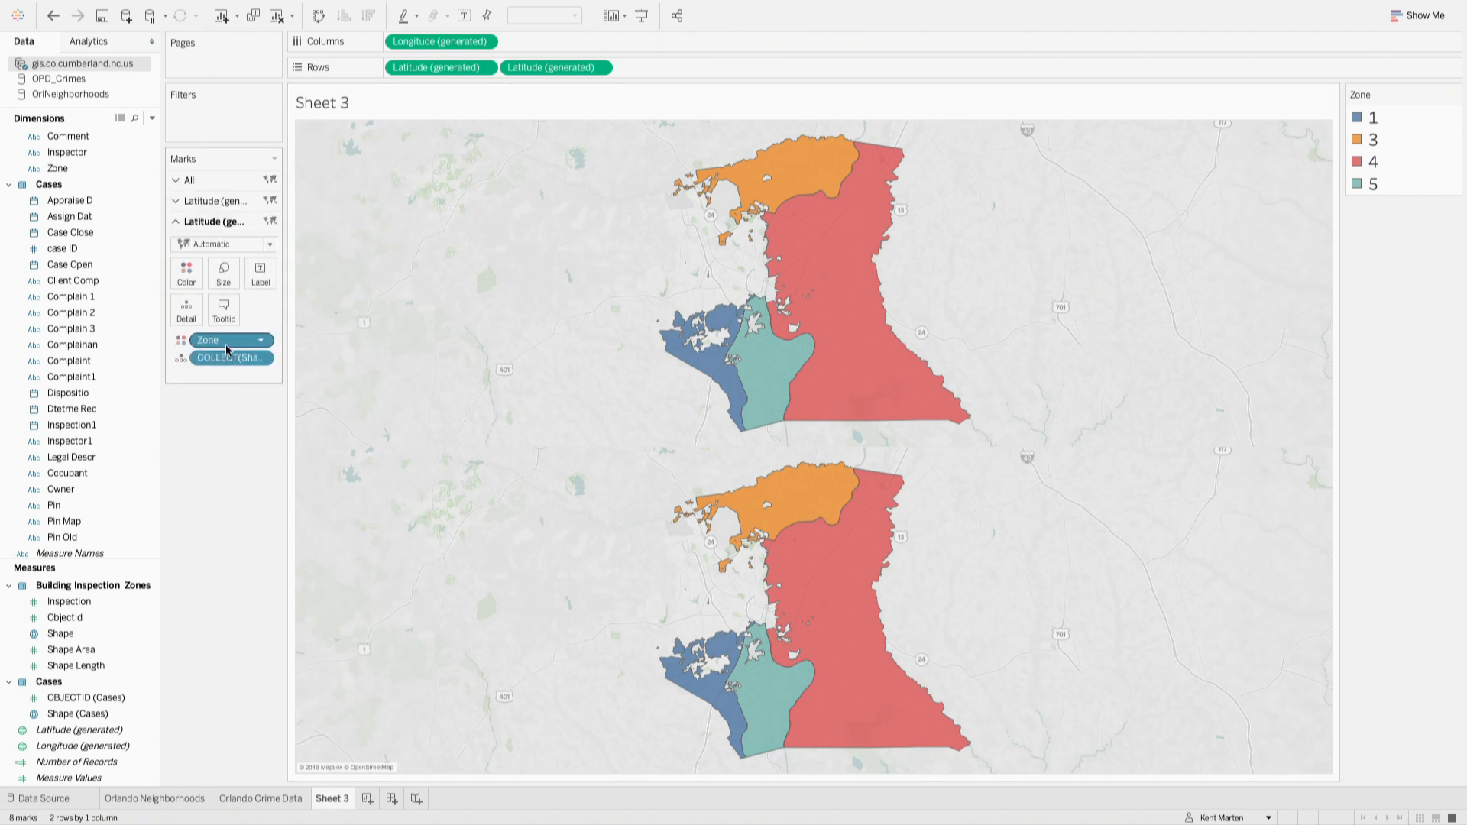
{"action": "left_click_drag", "start_coordinate": [226, 344], "coordinate": [79, 353]}
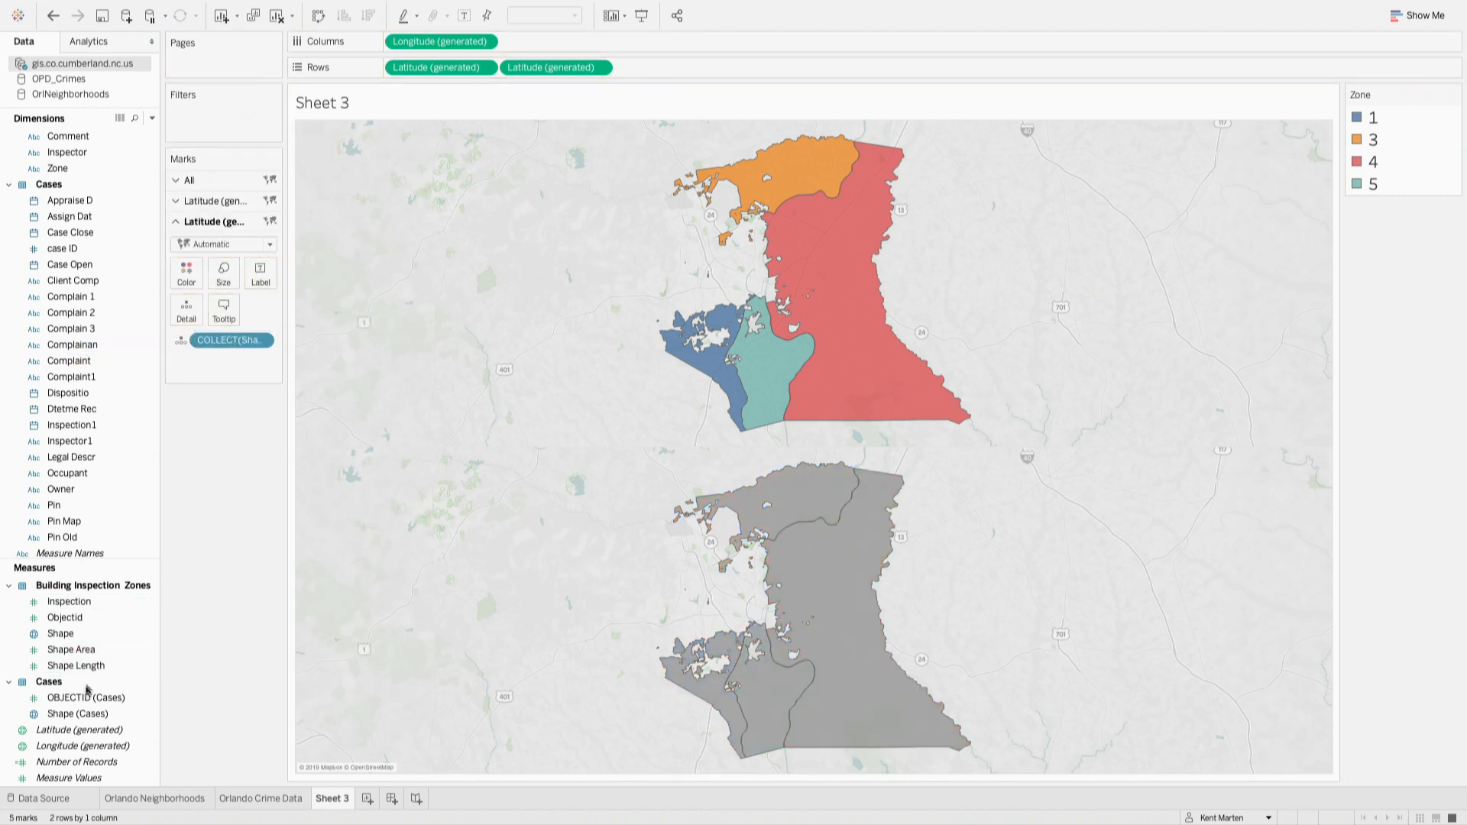
Step: Replace the second map's geometry with Shape (Cases) and combine both maps as a dual axis
{"action": "left_click_drag", "start_coordinate": [76, 713], "coordinate": [222, 336]}
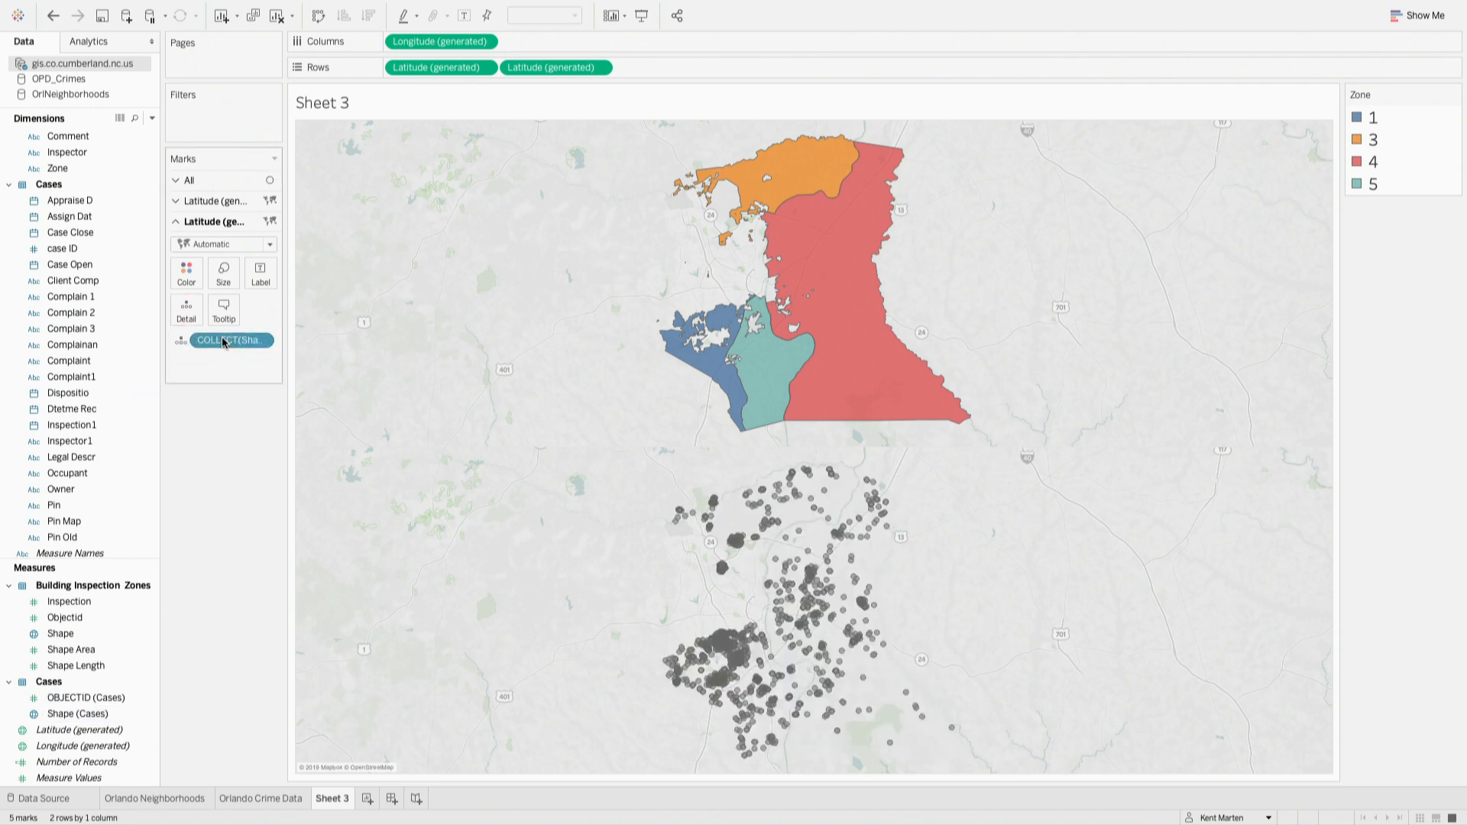
{"action": "left_click", "coordinate": [602, 68]}
{"action": "left_click", "coordinate": [560, 196]}
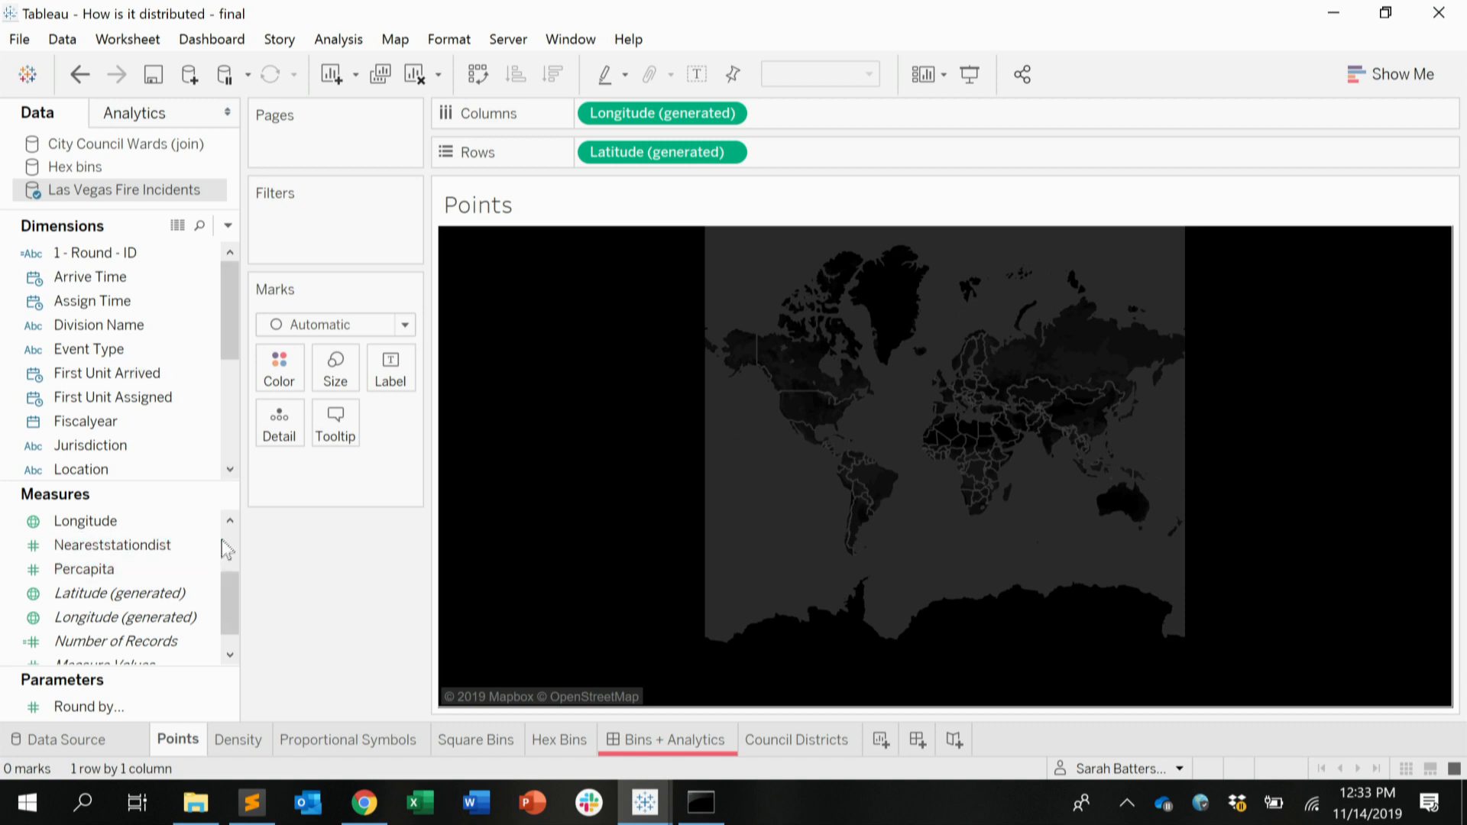
Step: Add the Latitude and Longitude measures to the Points map of the Las Vegas Fire Incidents data
{"action": "left_click", "coordinate": [228, 520]}
{"action": "left_click", "coordinate": [228, 520]}
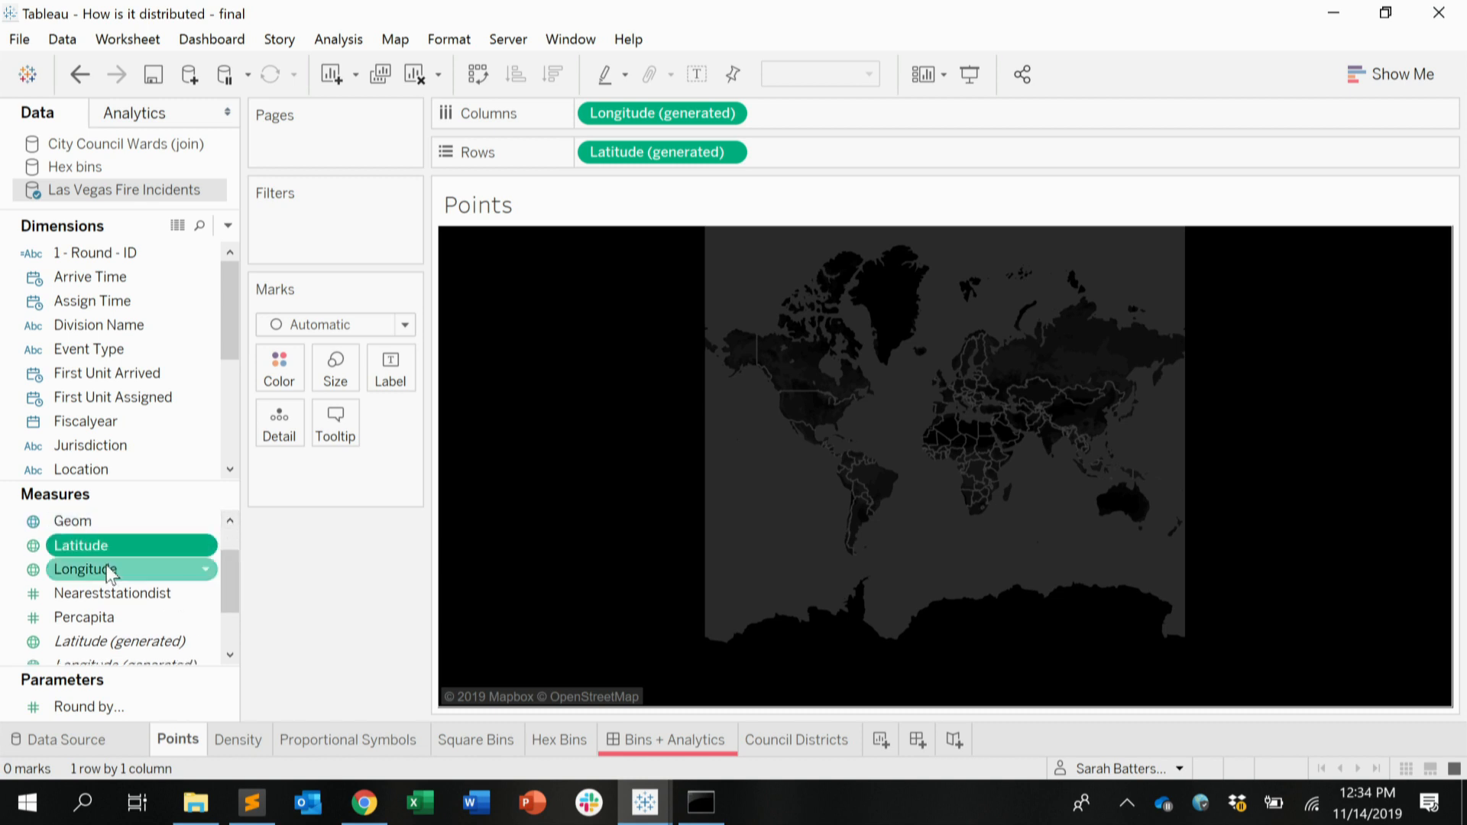
{"action": "left_click_drag", "start_coordinate": [105, 565], "coordinate": [621, 486]}
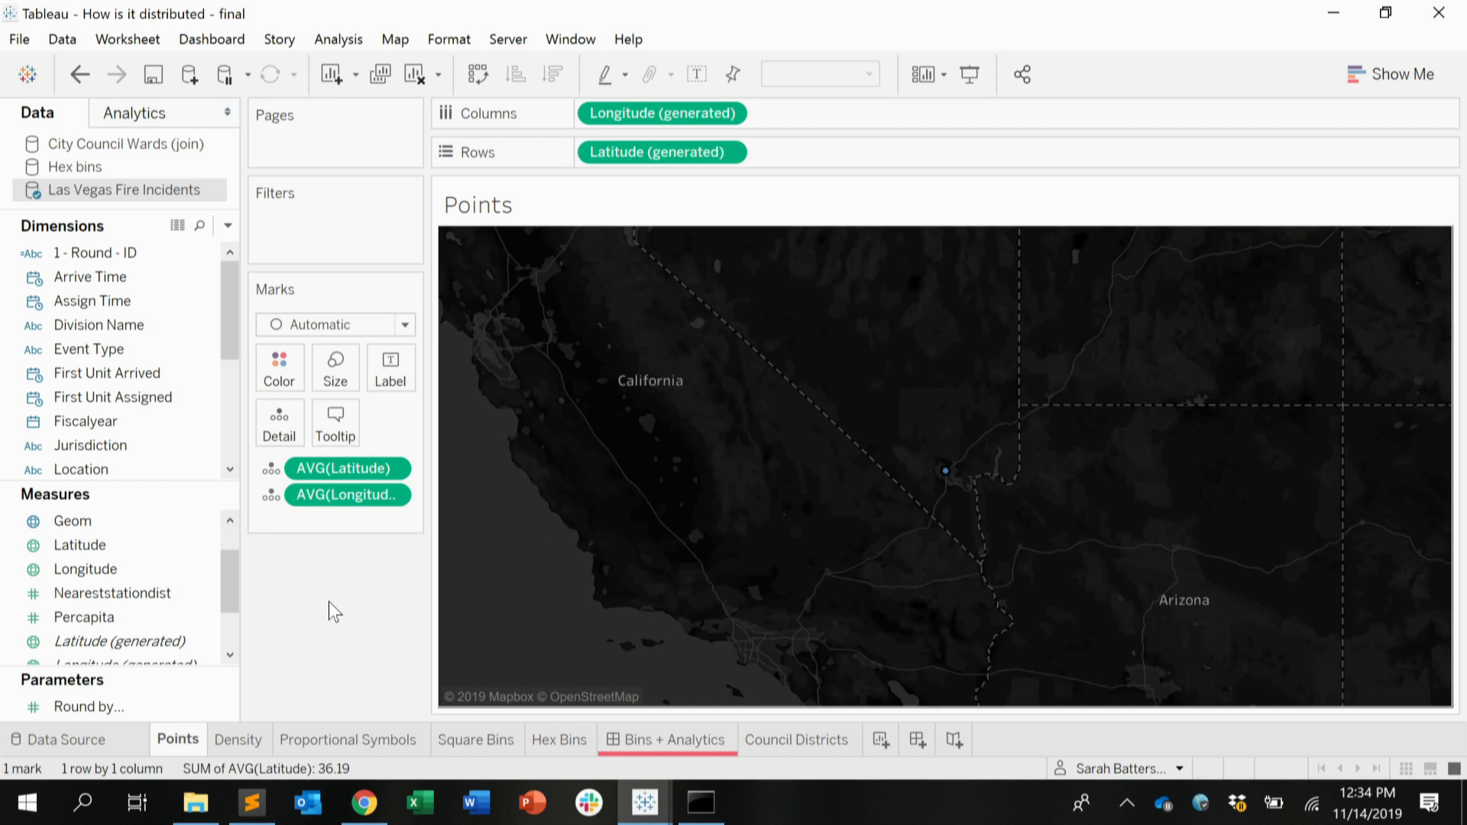
Step: Add Rownum to the Points map's detail with all members to plot each fire incident separately
{"action": "left_click_drag", "start_coordinate": [228, 311], "coordinate": [226, 365]}
{"action": "left_click", "coordinate": [119, 463]}
{"action": "left_click_drag", "start_coordinate": [119, 463], "coordinate": [280, 421]}
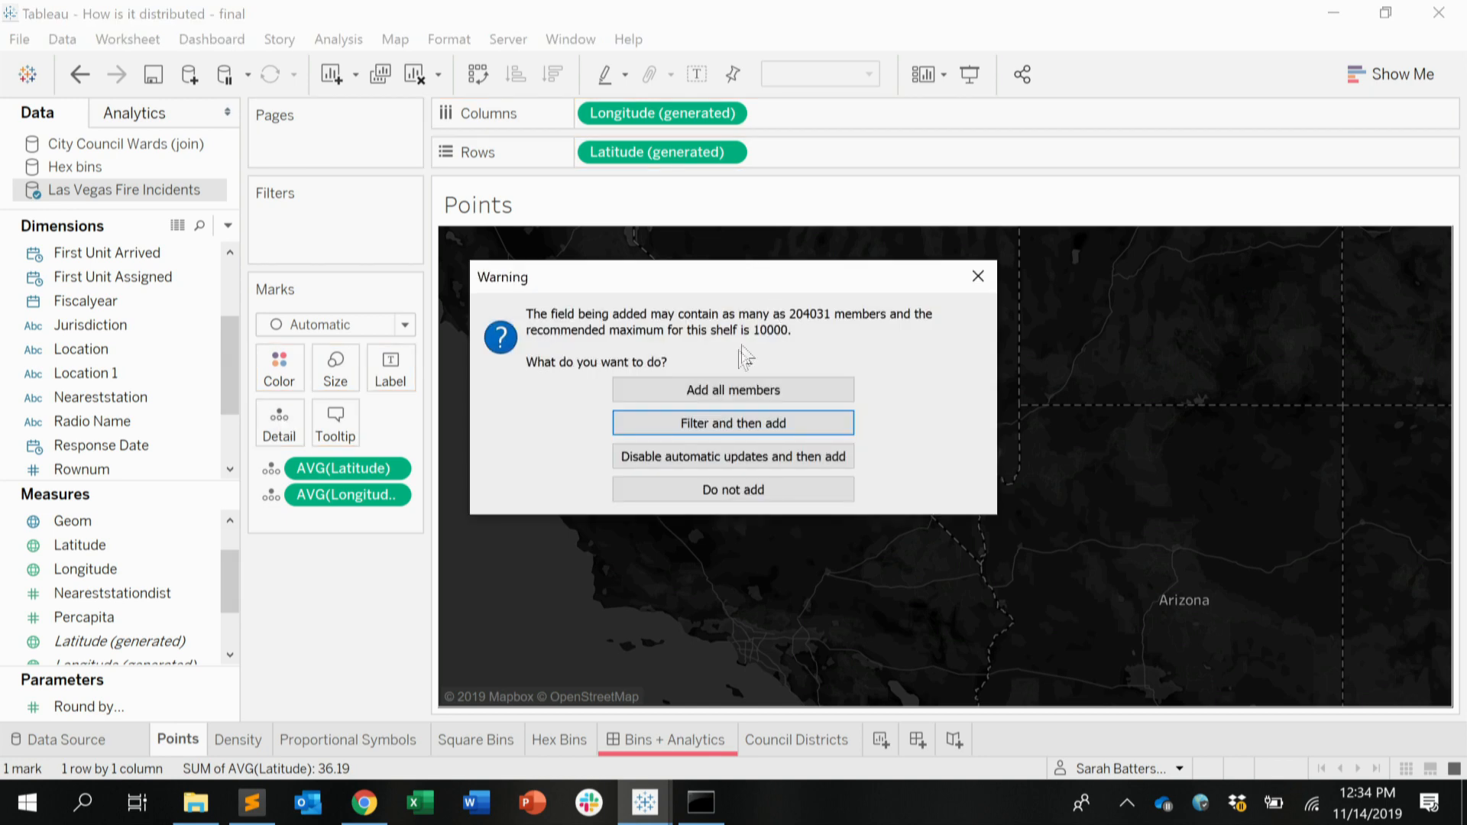
{"action": "left_click", "coordinate": [726, 391]}
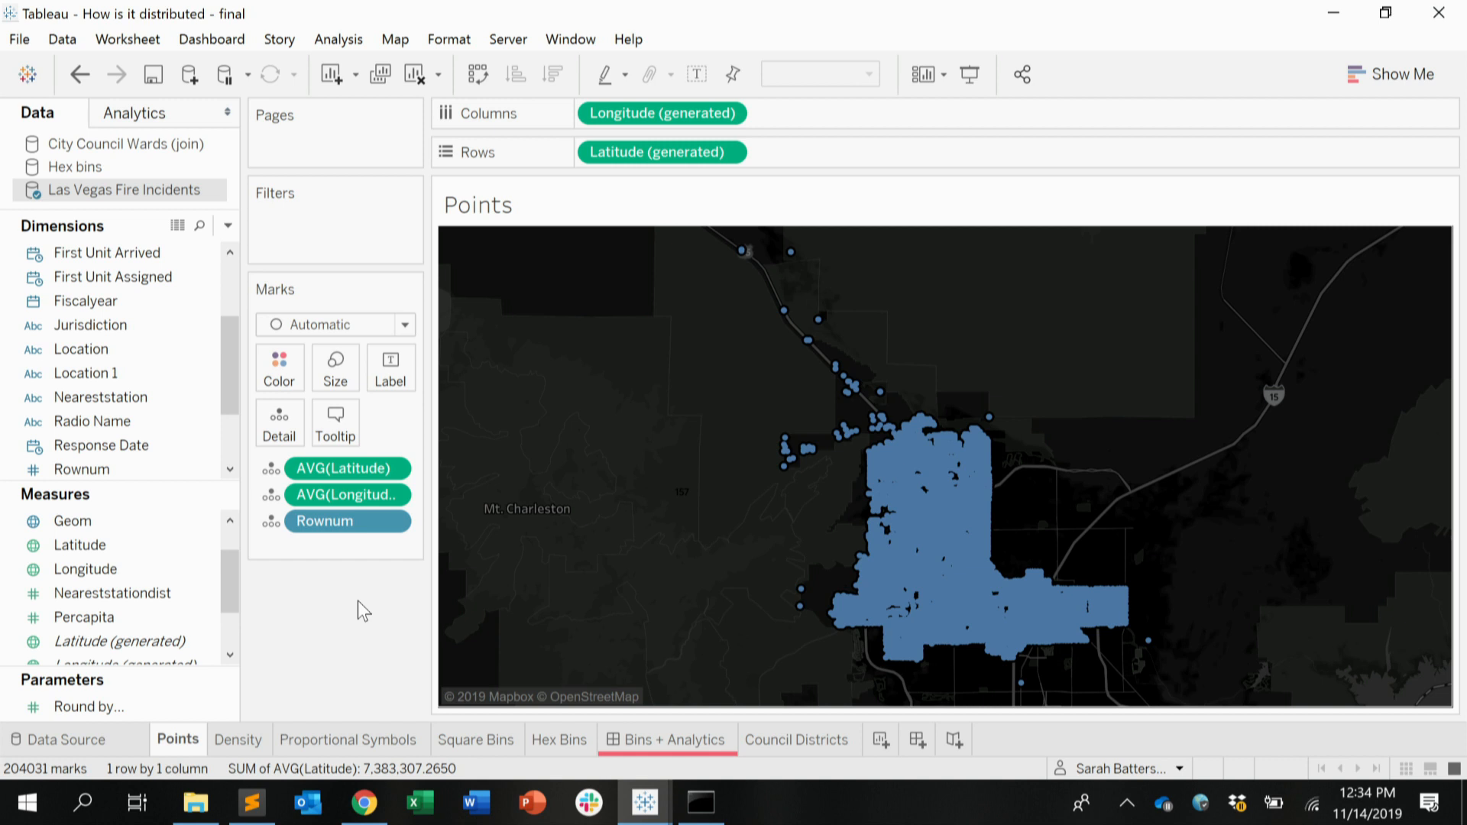
Step: On the Density sheet, change the fire incident marks to the Density type and examine the downtown hot spot
{"action": "left_click", "coordinate": [237, 739]}
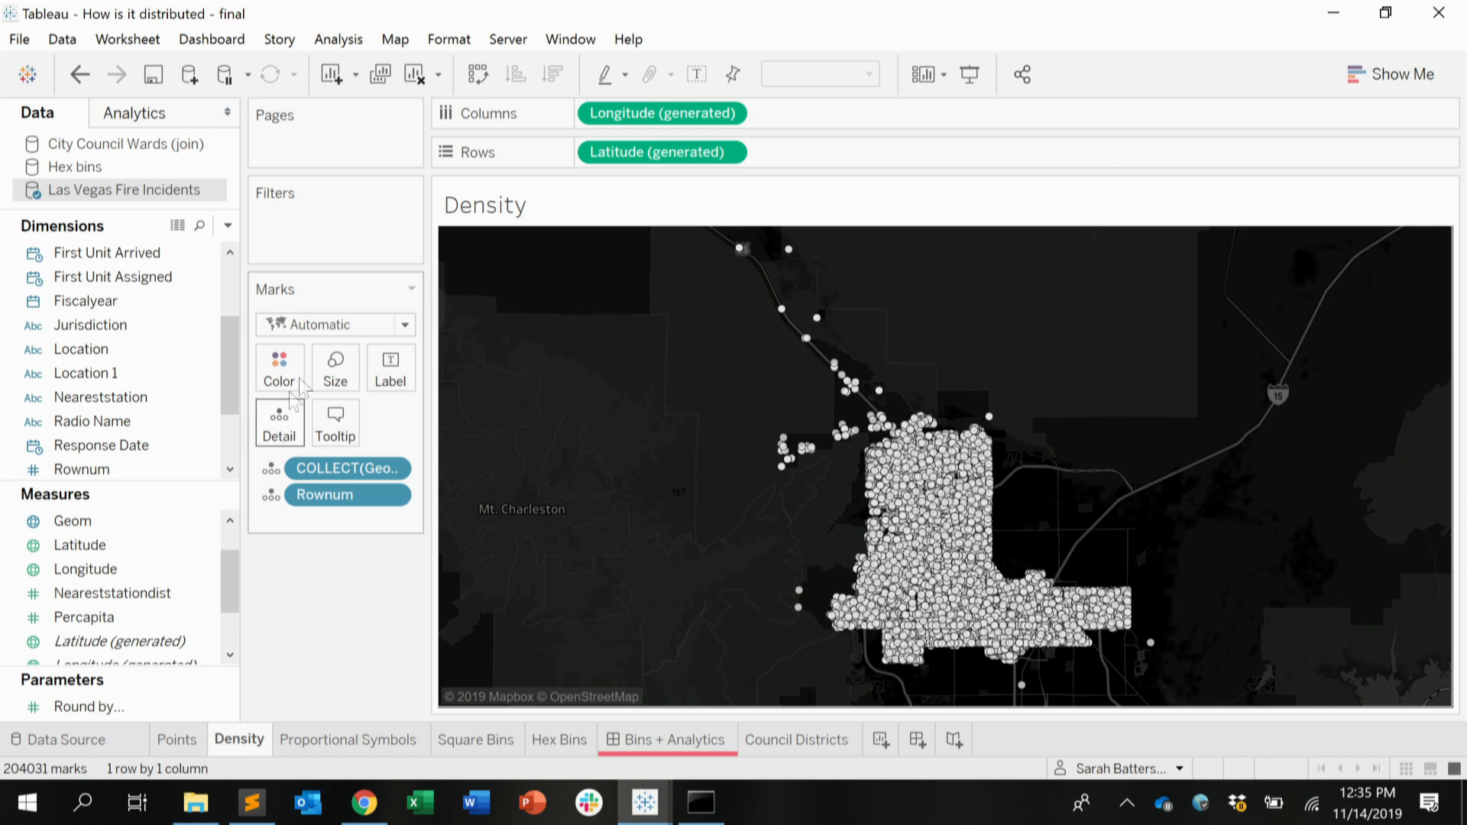
{"action": "left_click", "coordinate": [405, 325]}
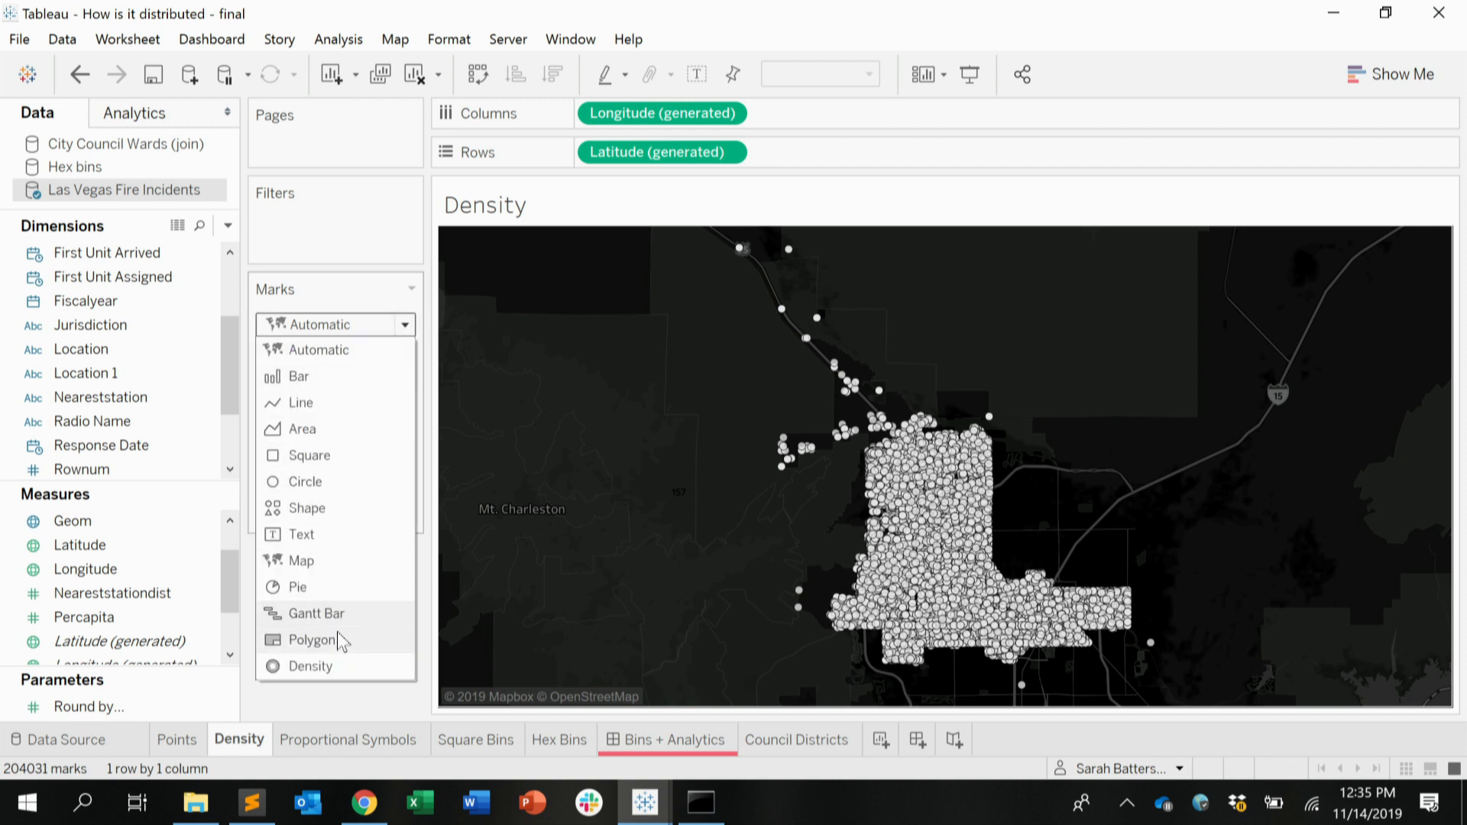
{"action": "left_click", "coordinate": [337, 668]}
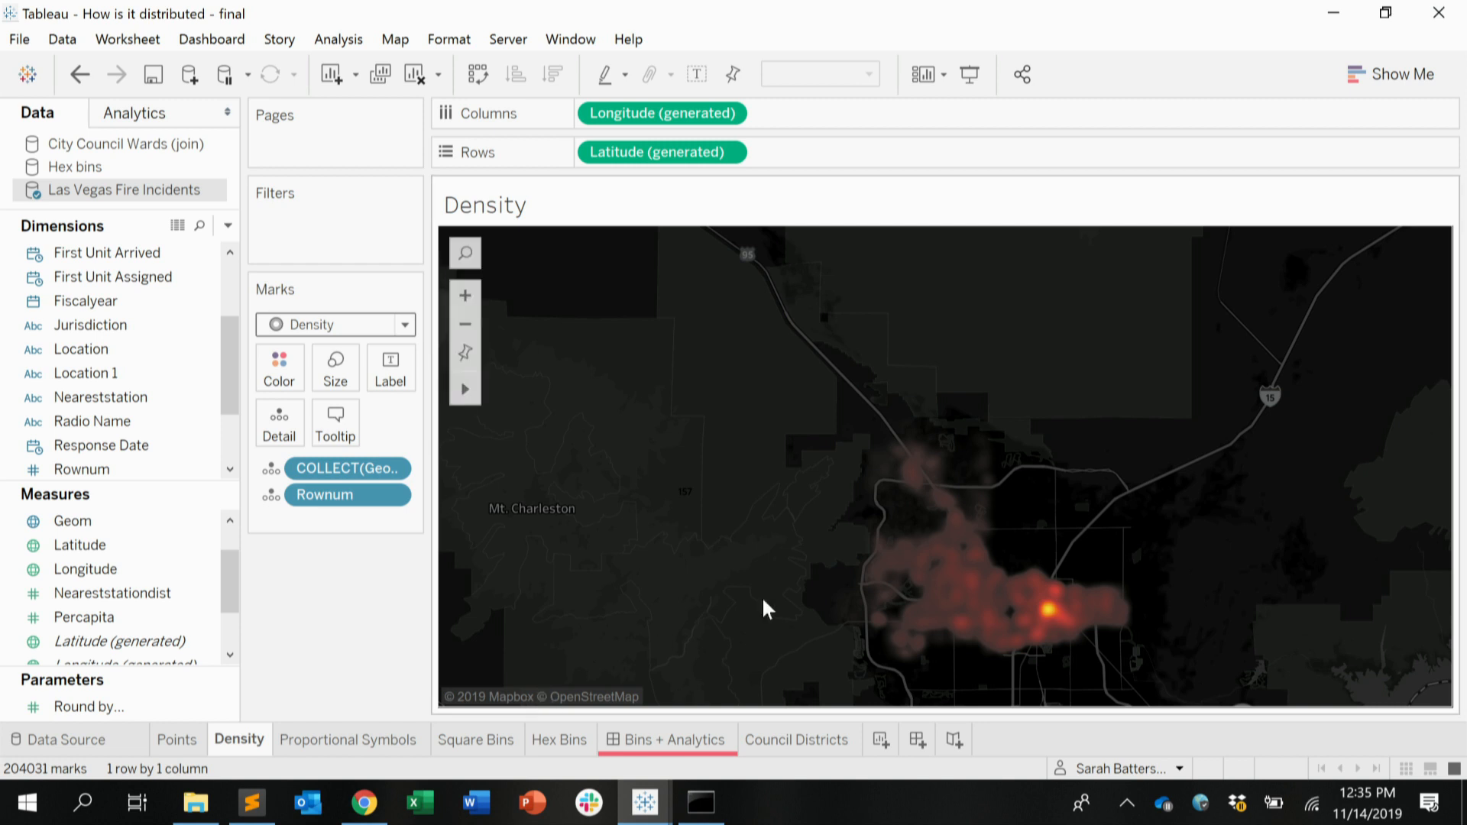
{"action": "mouse_move", "coordinate": [949, 563]}
{"action": "left_click_drag", "start_coordinate": [999, 543], "coordinate": [1111, 674]}
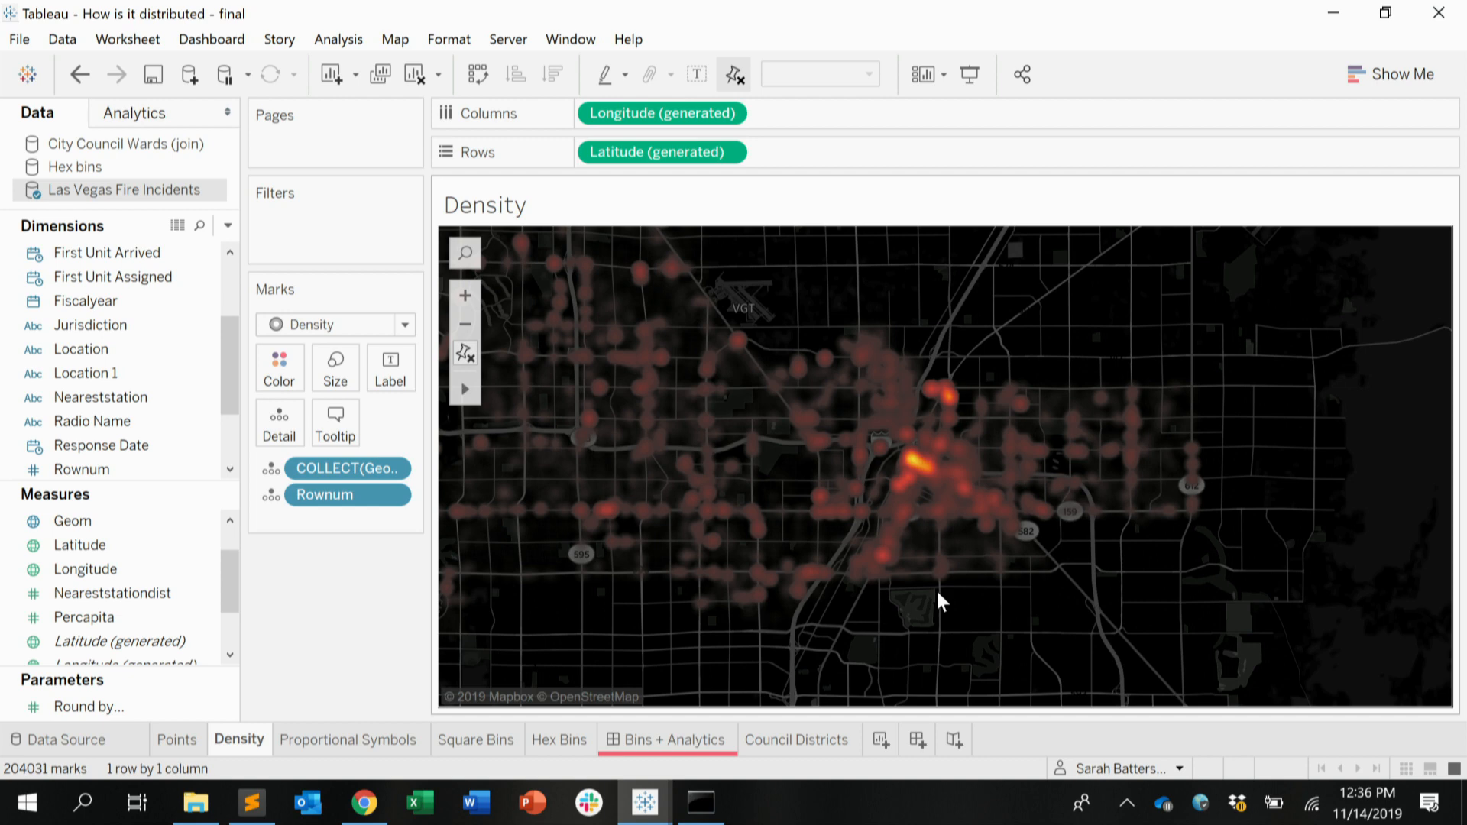
Step: On the Proportional Symbols sheet, size and color the incident locations by Number of Records
{"action": "left_click", "coordinate": [339, 739]}
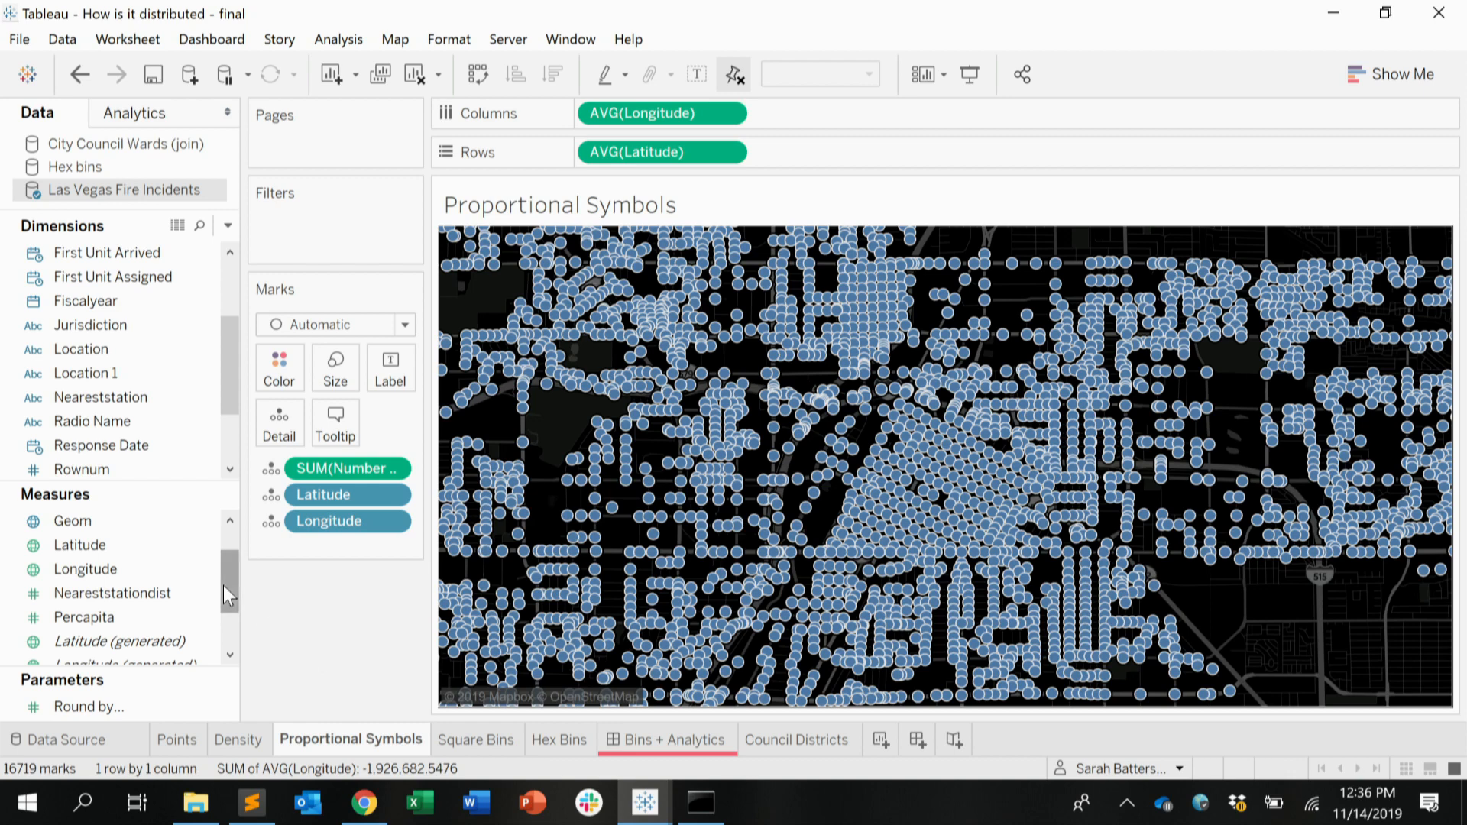
{"action": "left_click_drag", "start_coordinate": [224, 586], "coordinate": [230, 620]}
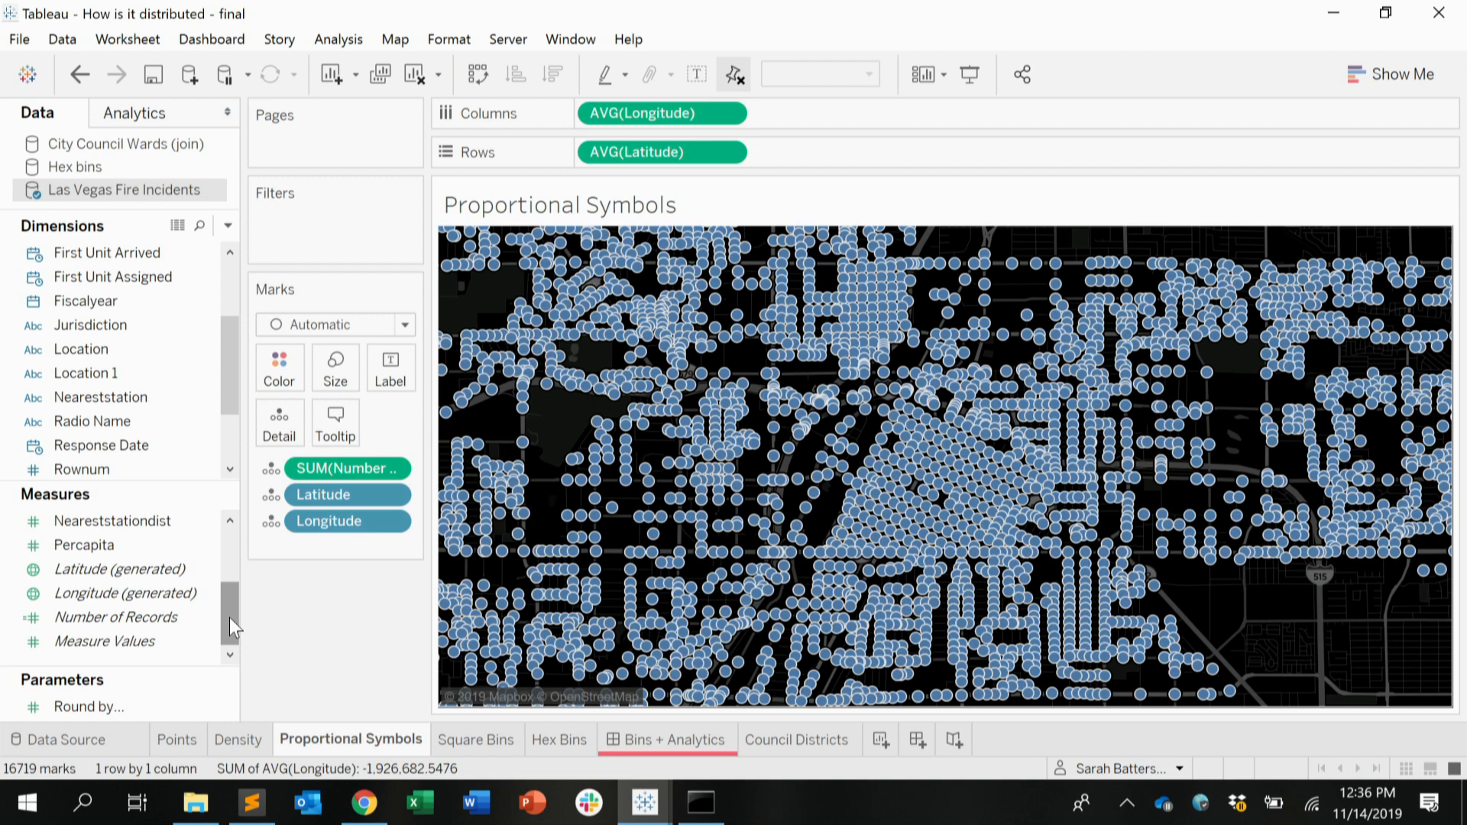
{"action": "left_click_drag", "start_coordinate": [146, 617], "coordinate": [336, 379]}
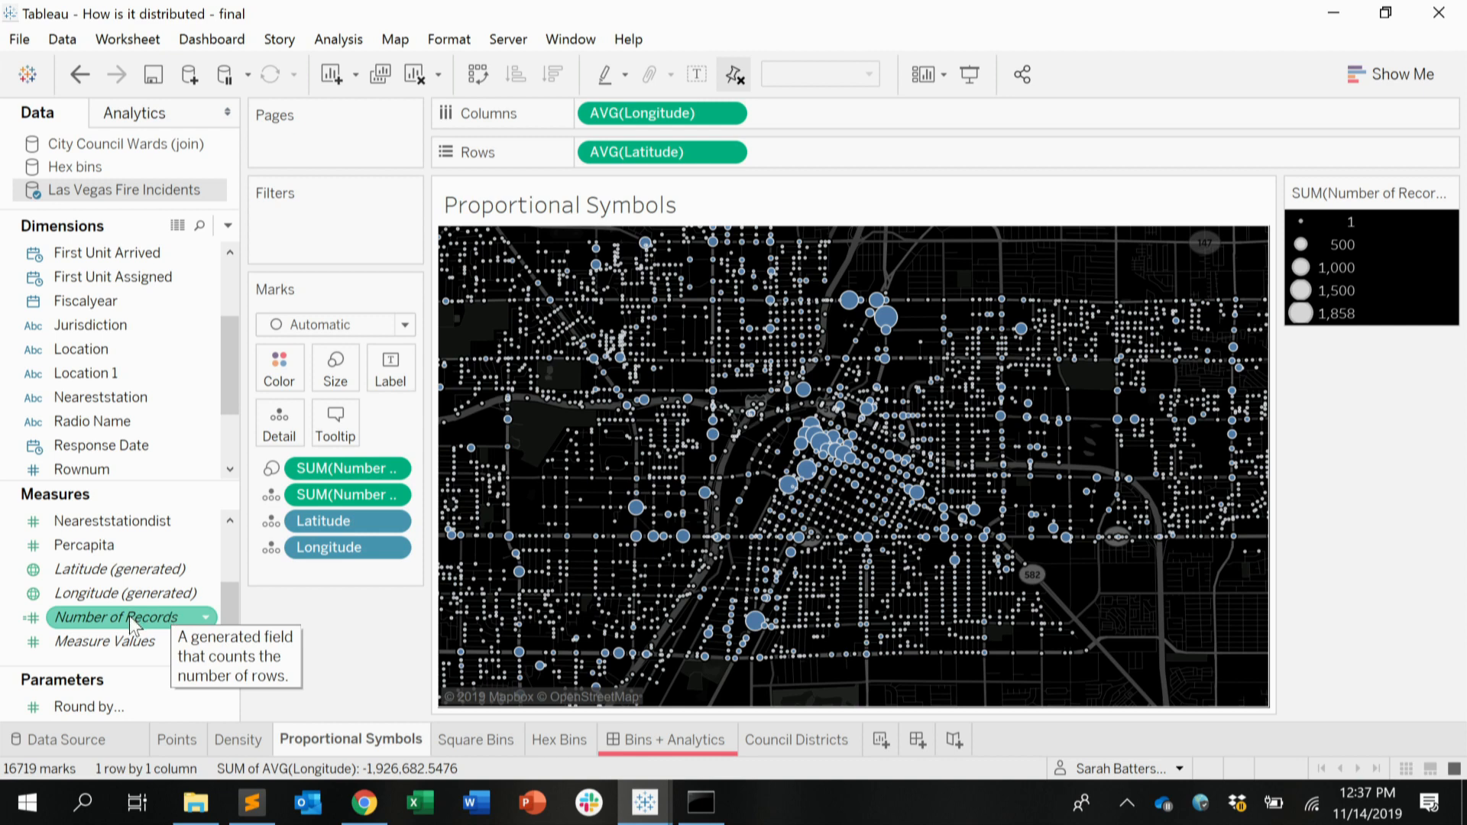
{"action": "left_click_drag", "start_coordinate": [141, 617], "coordinate": [278, 359]}
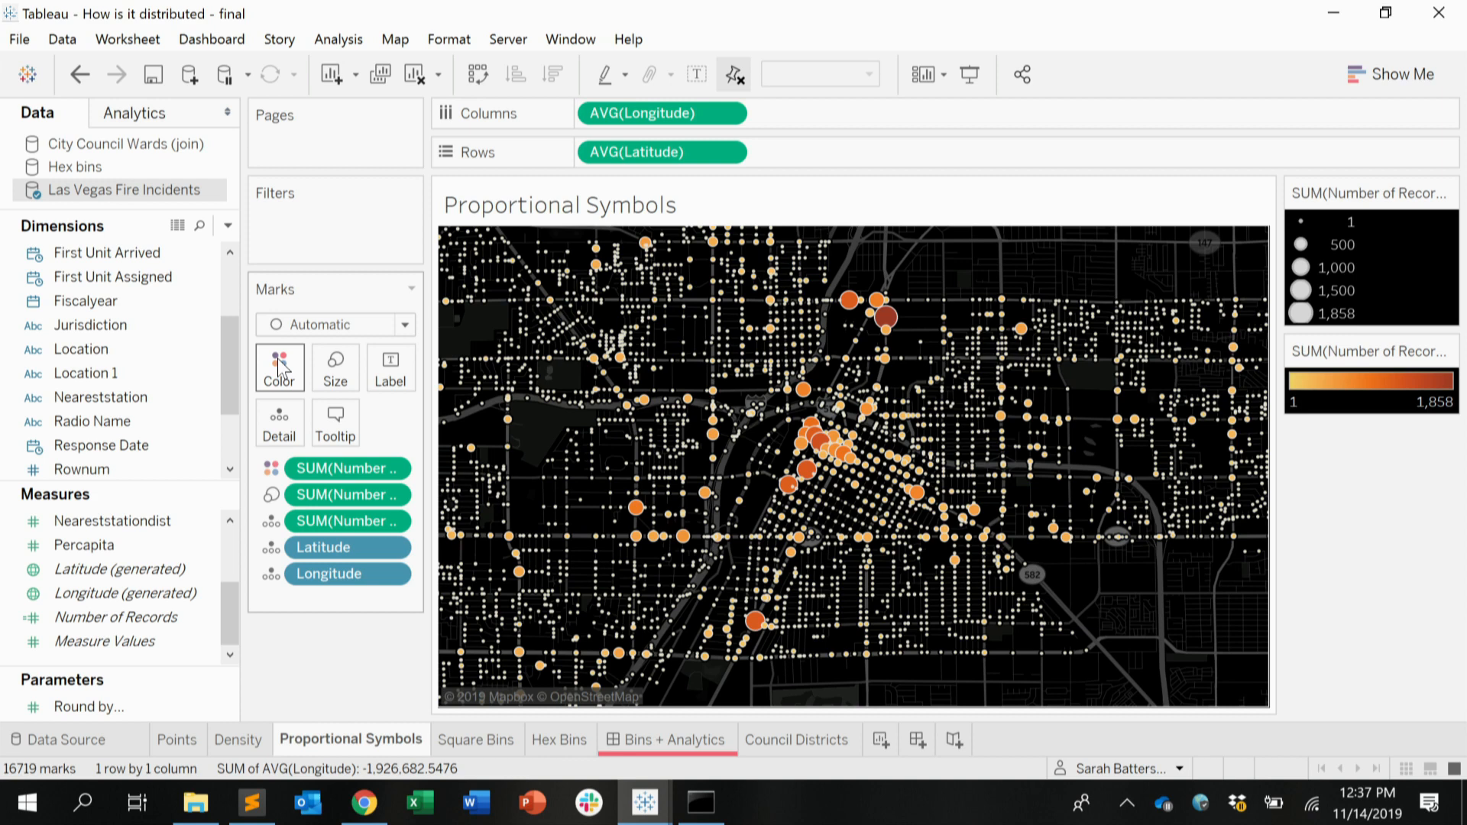
Step: Add Number of Records to the Proportional Symbols tooltip and insert SUM(Number of Records) into its text
{"action": "left_click", "coordinate": [886, 318]}
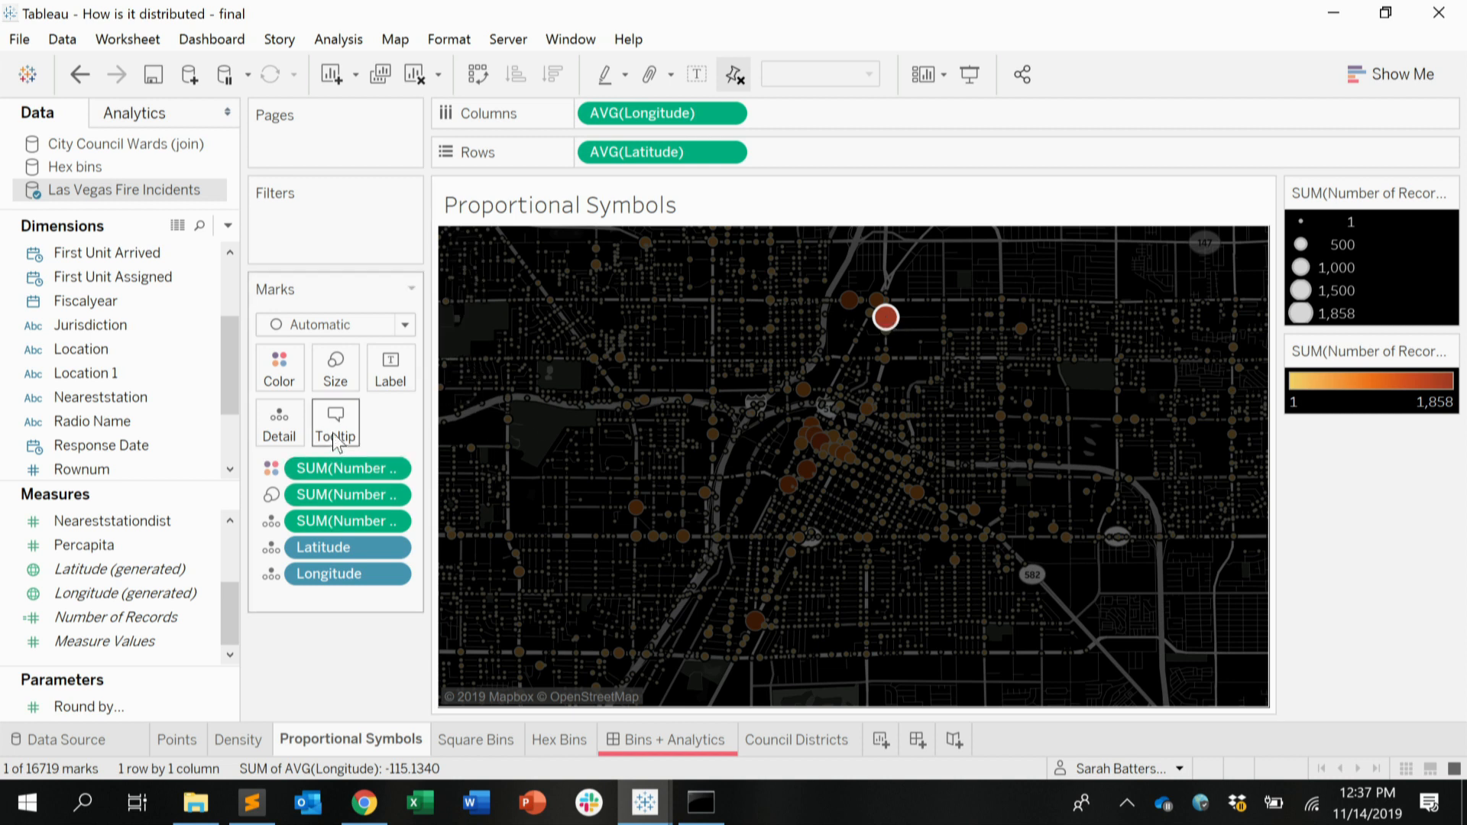
{"action": "left_click_drag", "start_coordinate": [126, 618], "coordinate": [335, 424]}
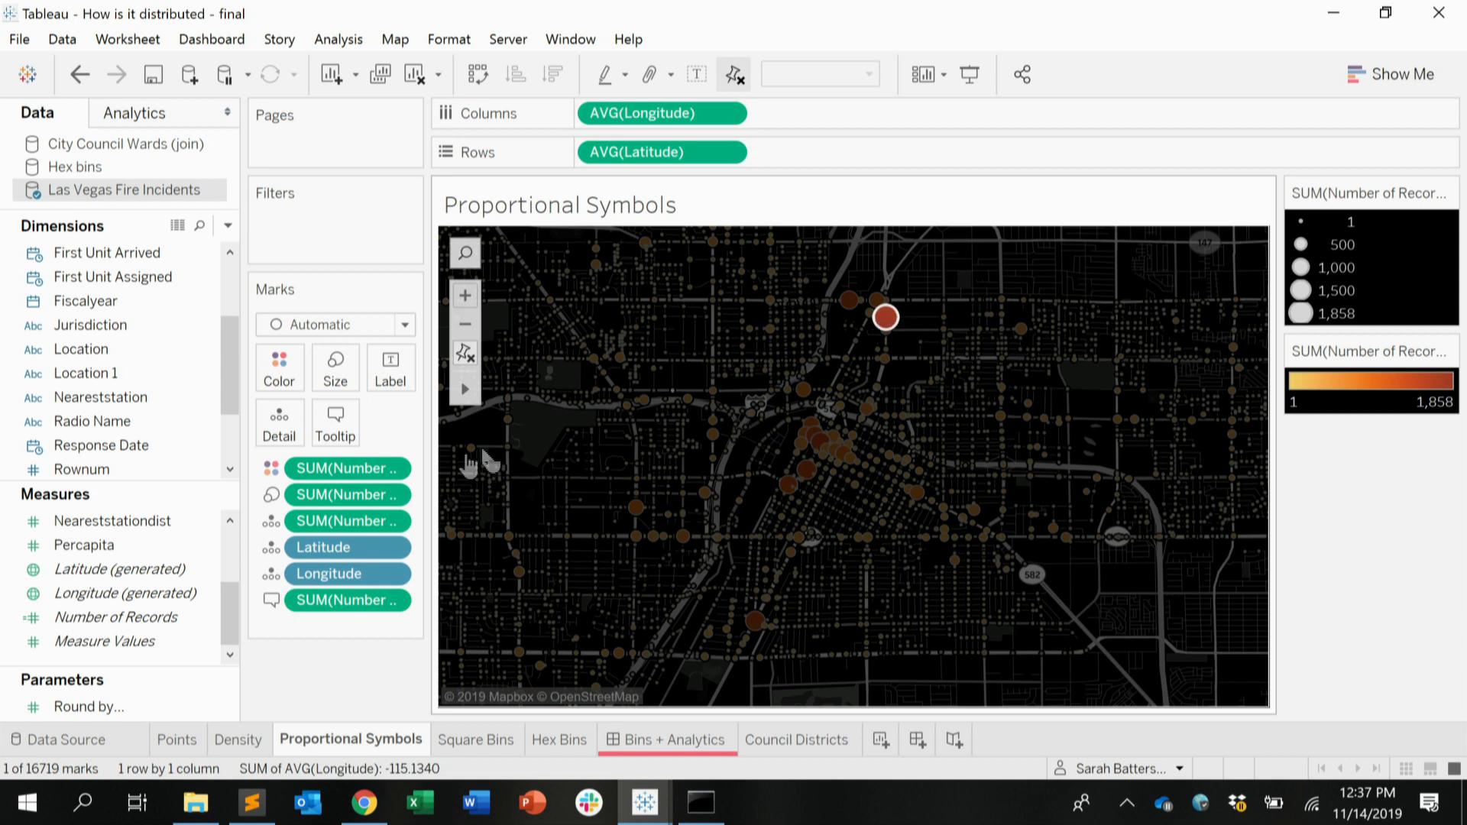
{"action": "left_click", "coordinate": [348, 439]}
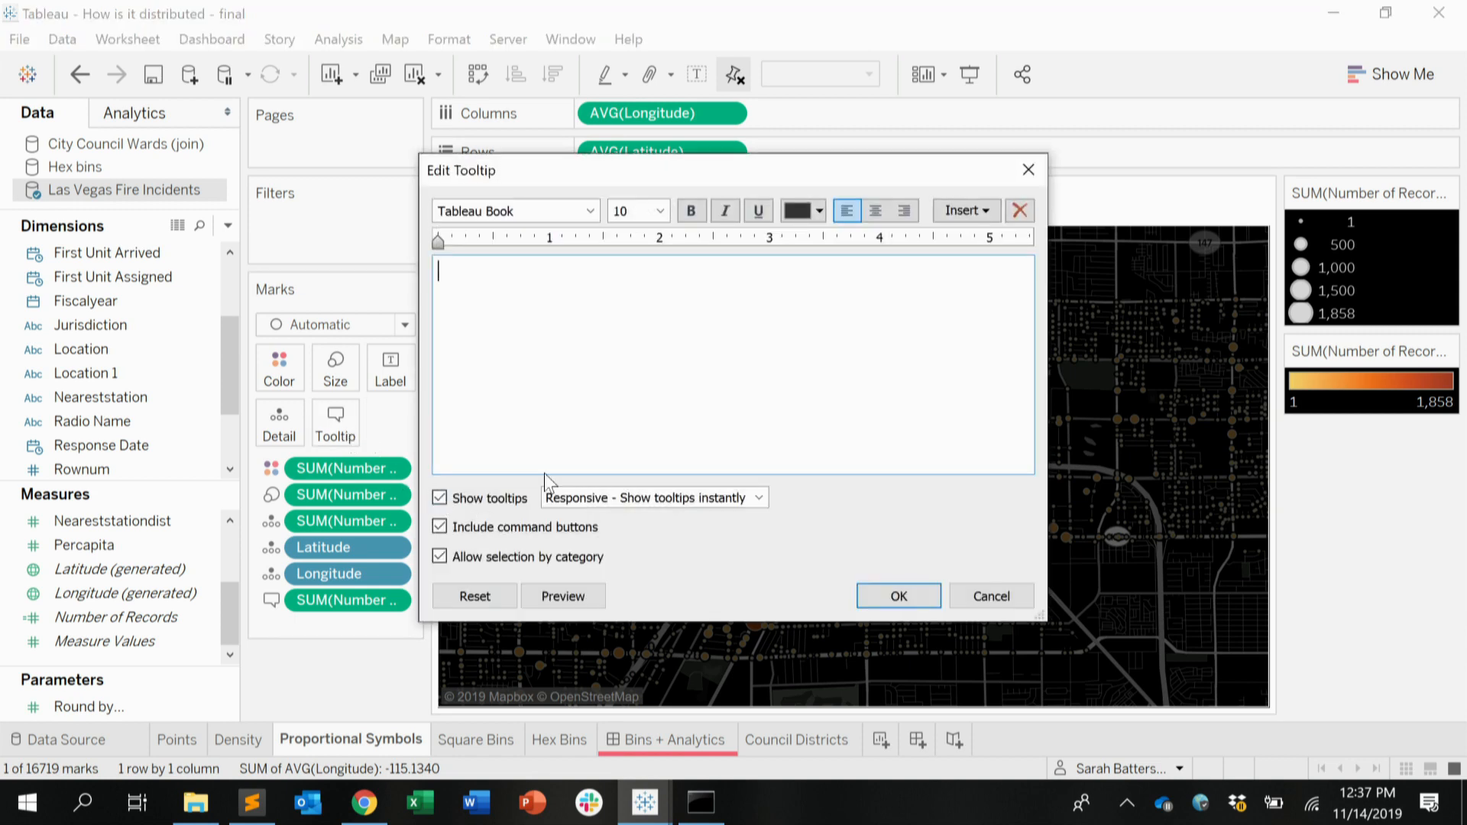
{"action": "left_click", "coordinate": [948, 212]}
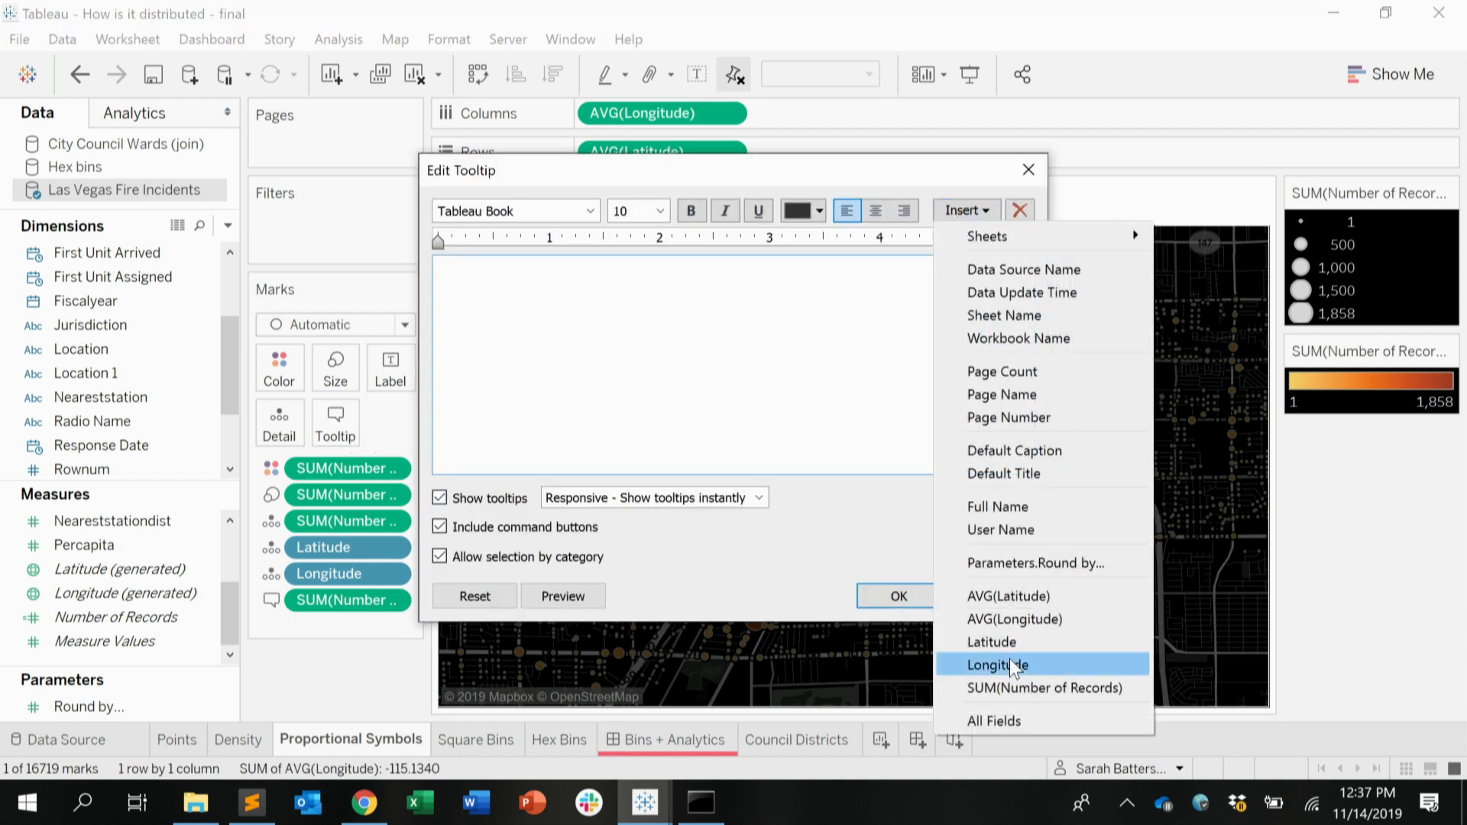
{"action": "left_click", "coordinate": [1023, 687]}
Step: Set the tooltip's SUM(Number of Records) text to font size 22 and check the tooltip on the largest symbol
{"action": "left_click_drag", "start_coordinate": [670, 271], "coordinate": [580, 285]}
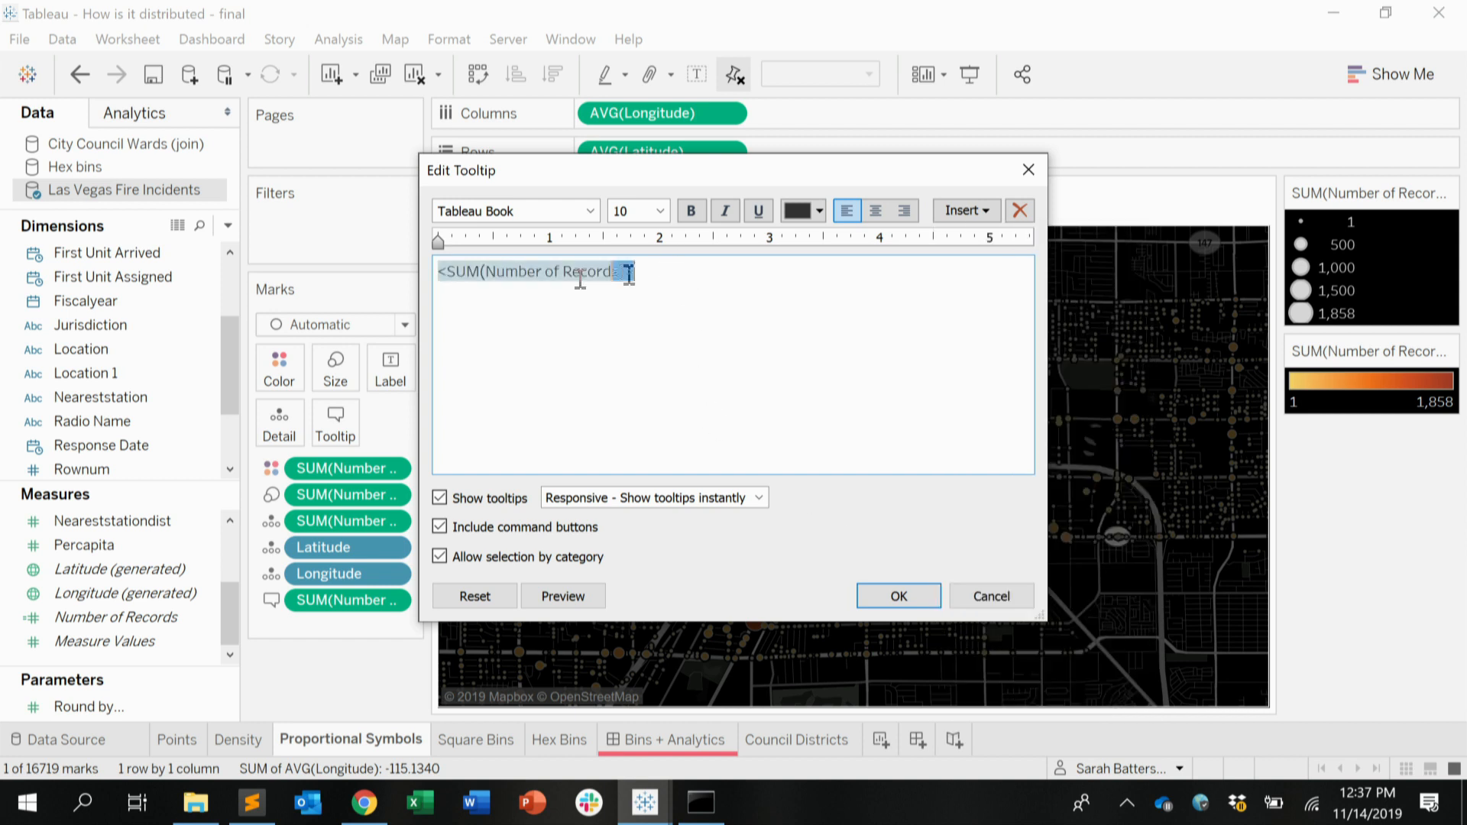
{"action": "left_click", "coordinate": [430, 282]}
{"action": "triple_click", "coordinate": [616, 276]}
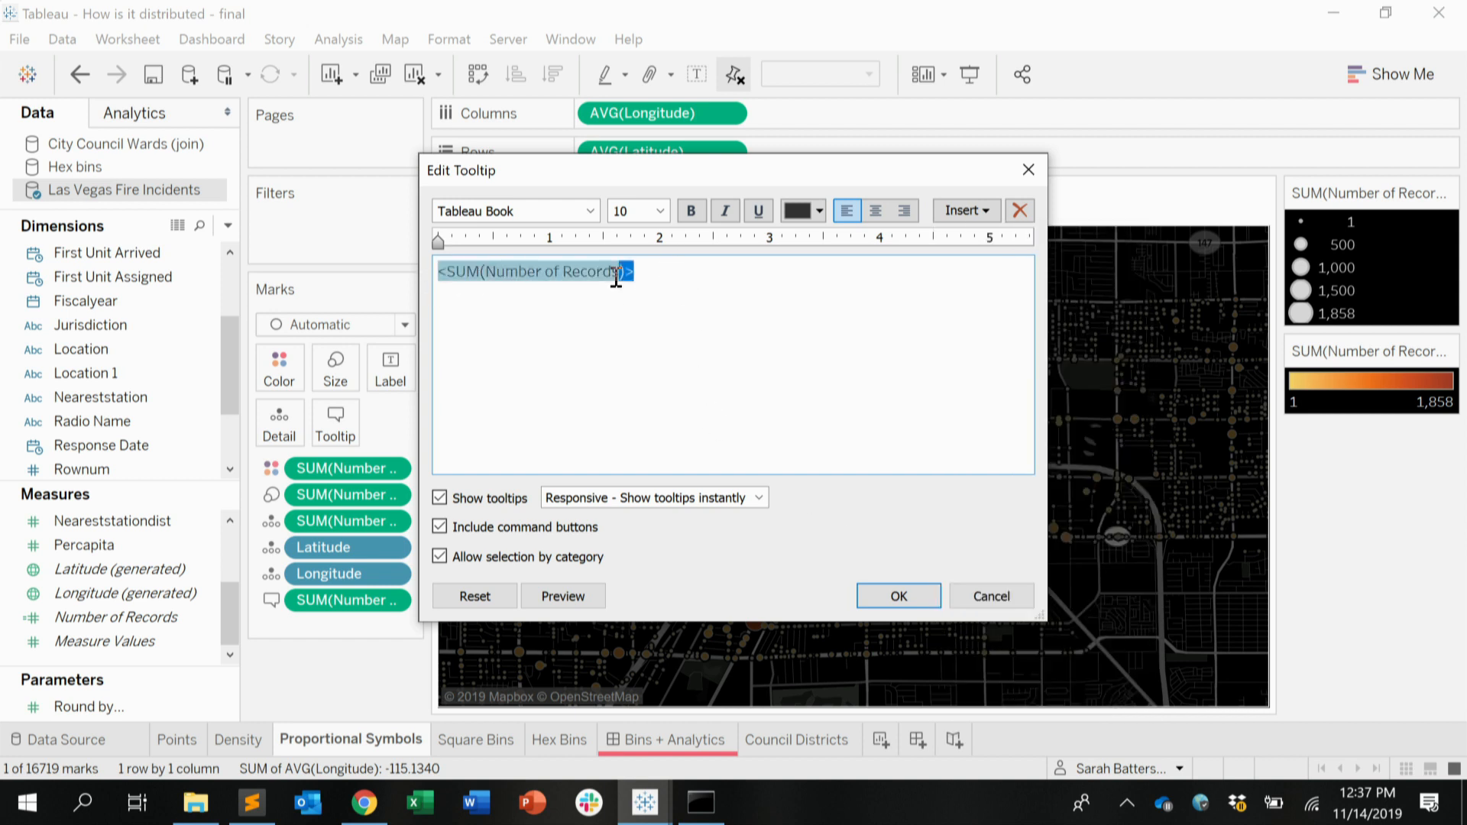
{"action": "left_click", "coordinate": [659, 210]}
{"action": "left_click", "coordinate": [634, 392]}
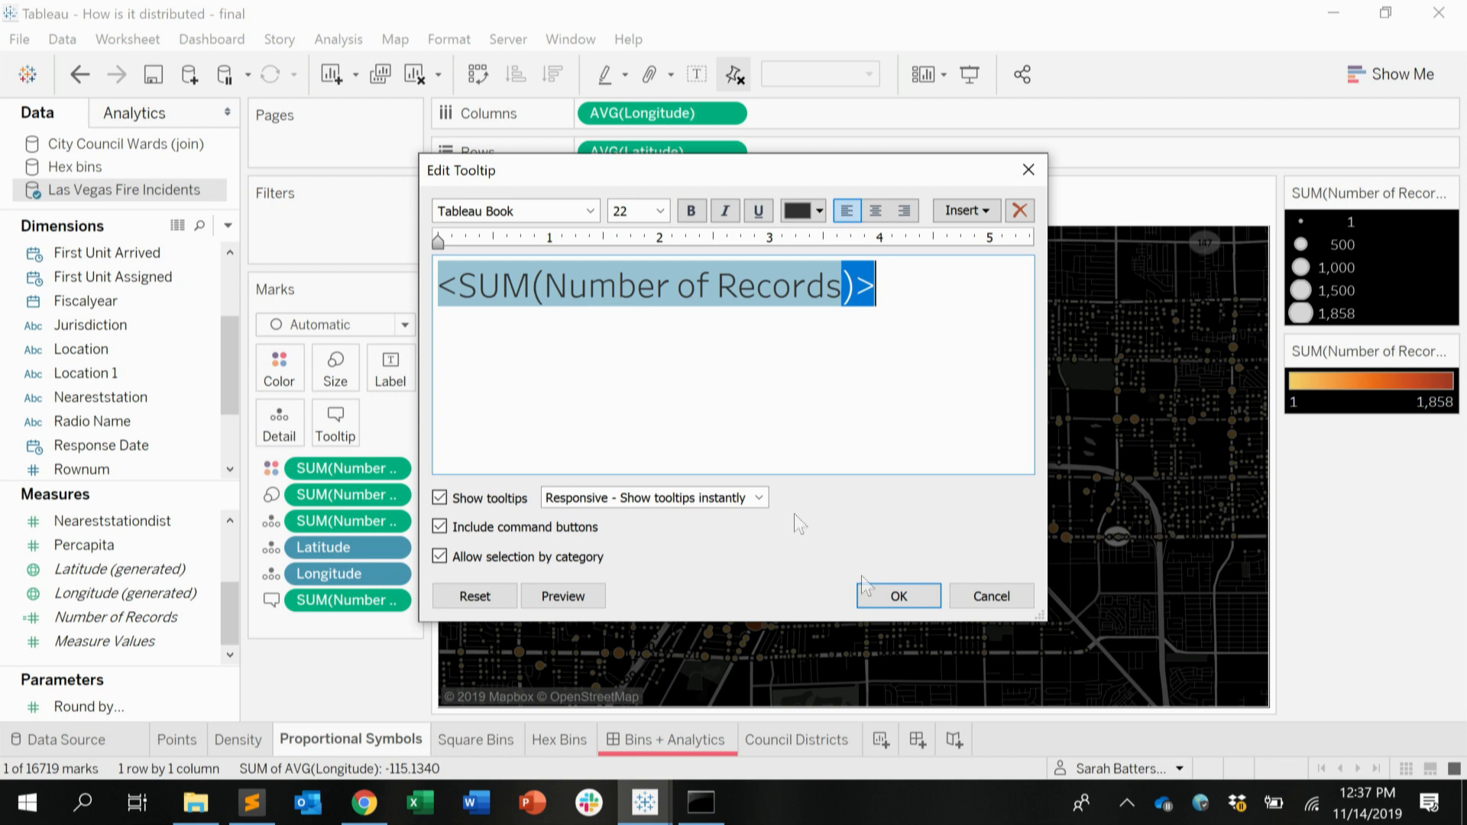
{"action": "left_click", "coordinate": [898, 596]}
{"action": "mouse_move", "coordinate": [880, 331]}
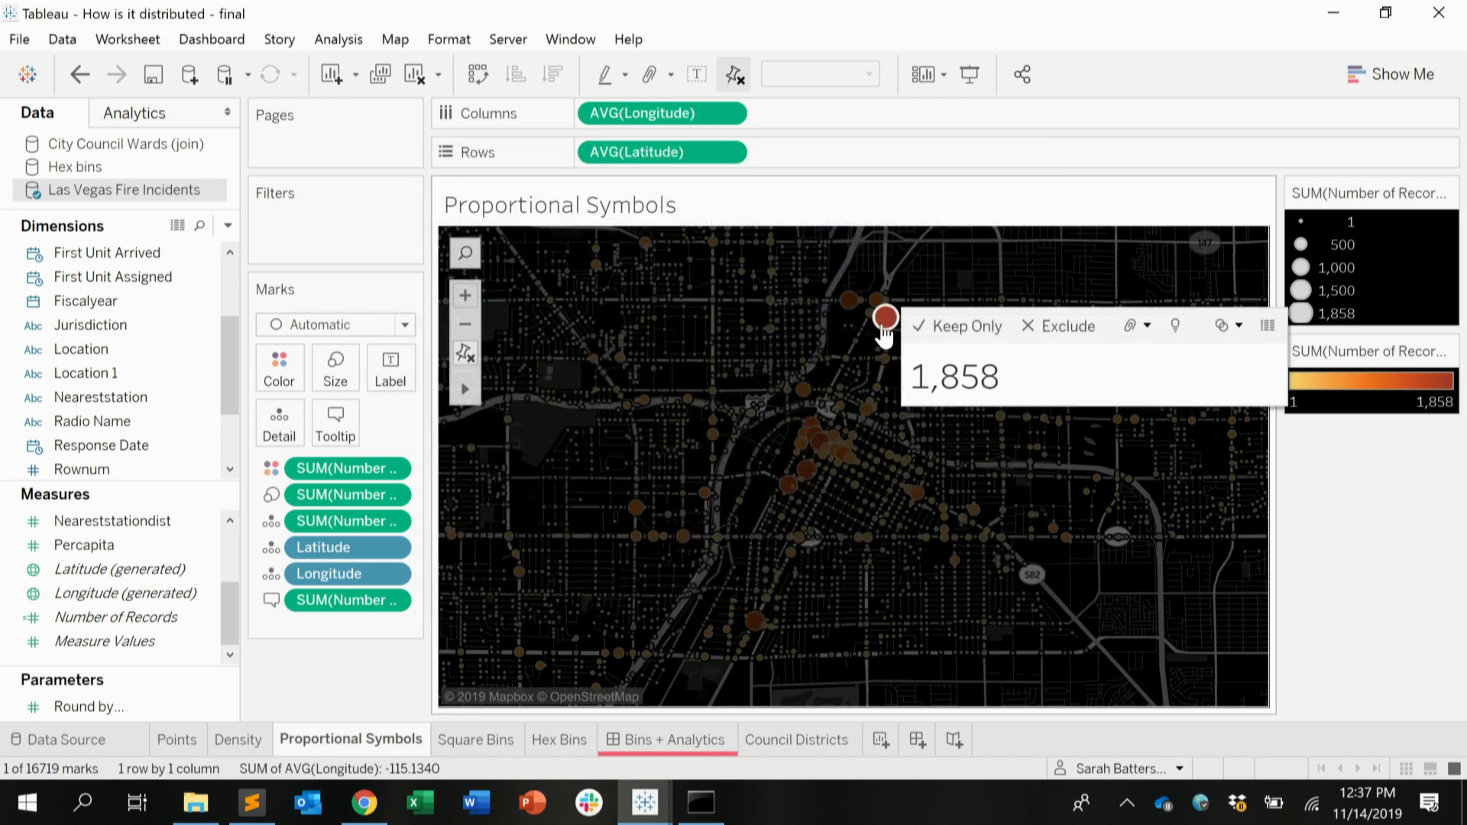
{"action": "left_click", "coordinate": [923, 270]}
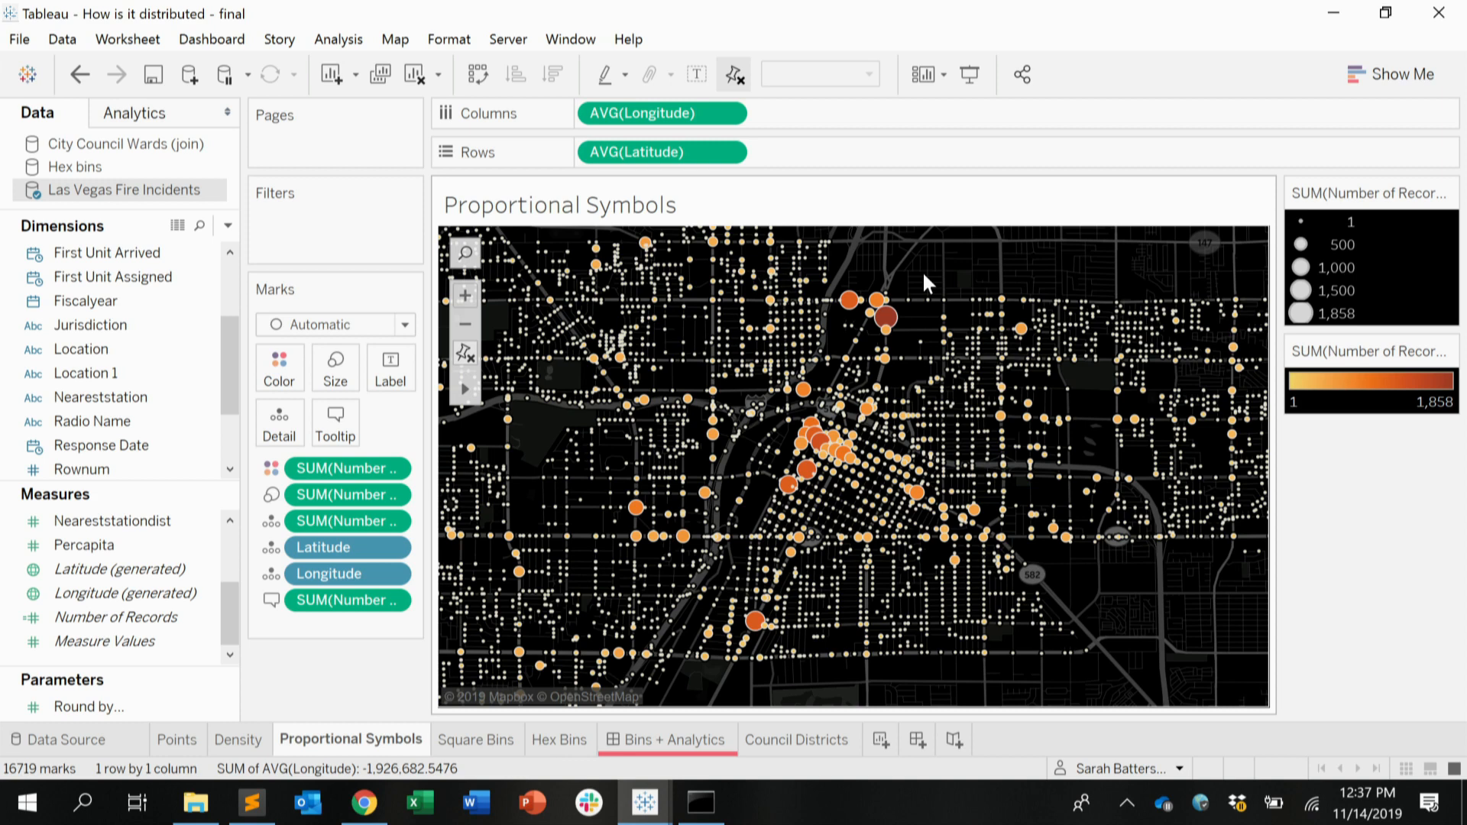
Step: On the Square Bins sheet, examine the ROUND formula of the 1 - Latitude - Round calculated field
{"action": "left_click", "coordinate": [486, 747]}
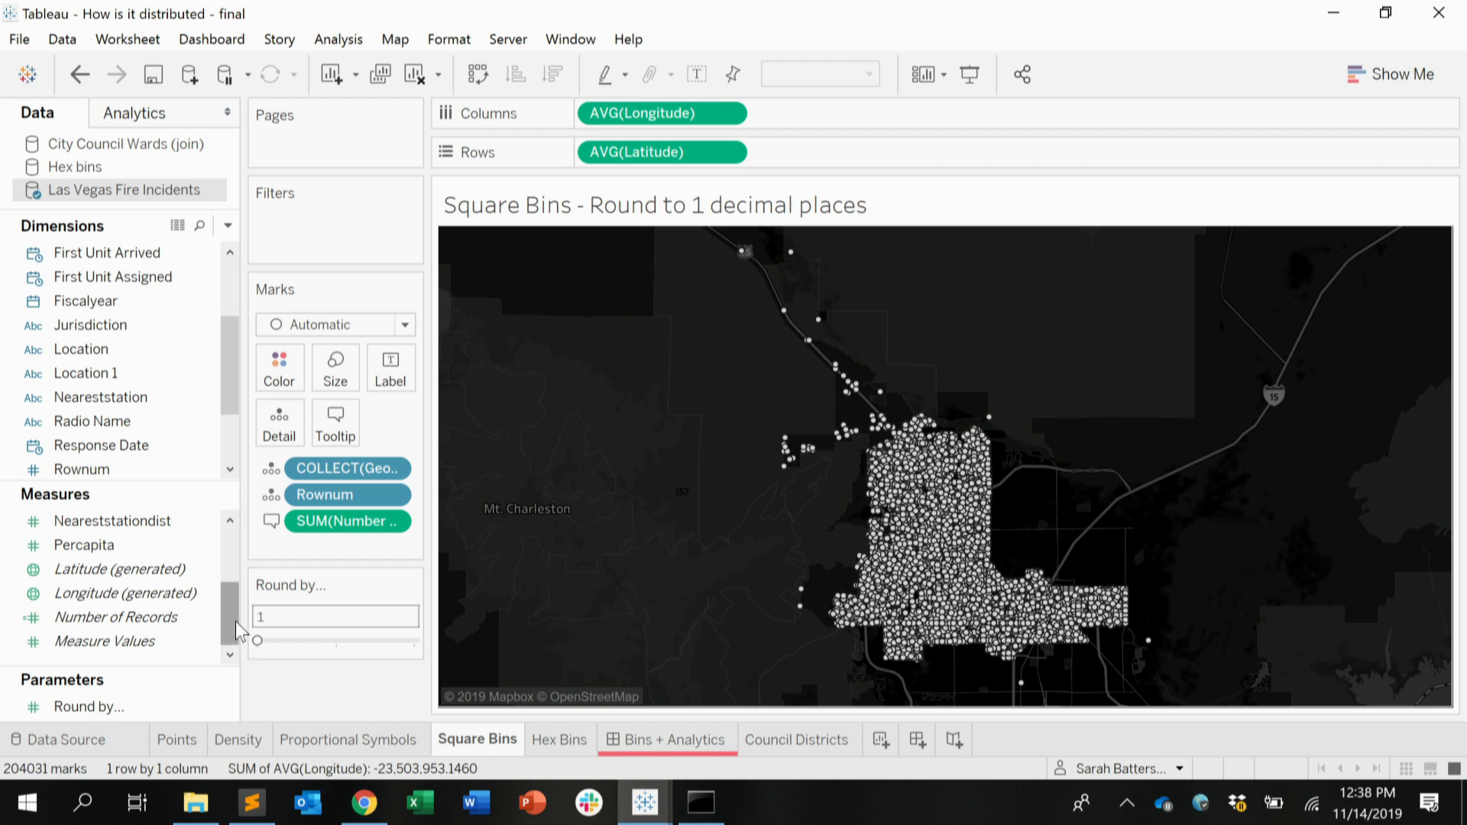
{"action": "left_click_drag", "start_coordinate": [231, 621], "coordinate": [227, 559]}
{"action": "left_click", "coordinate": [146, 517]}
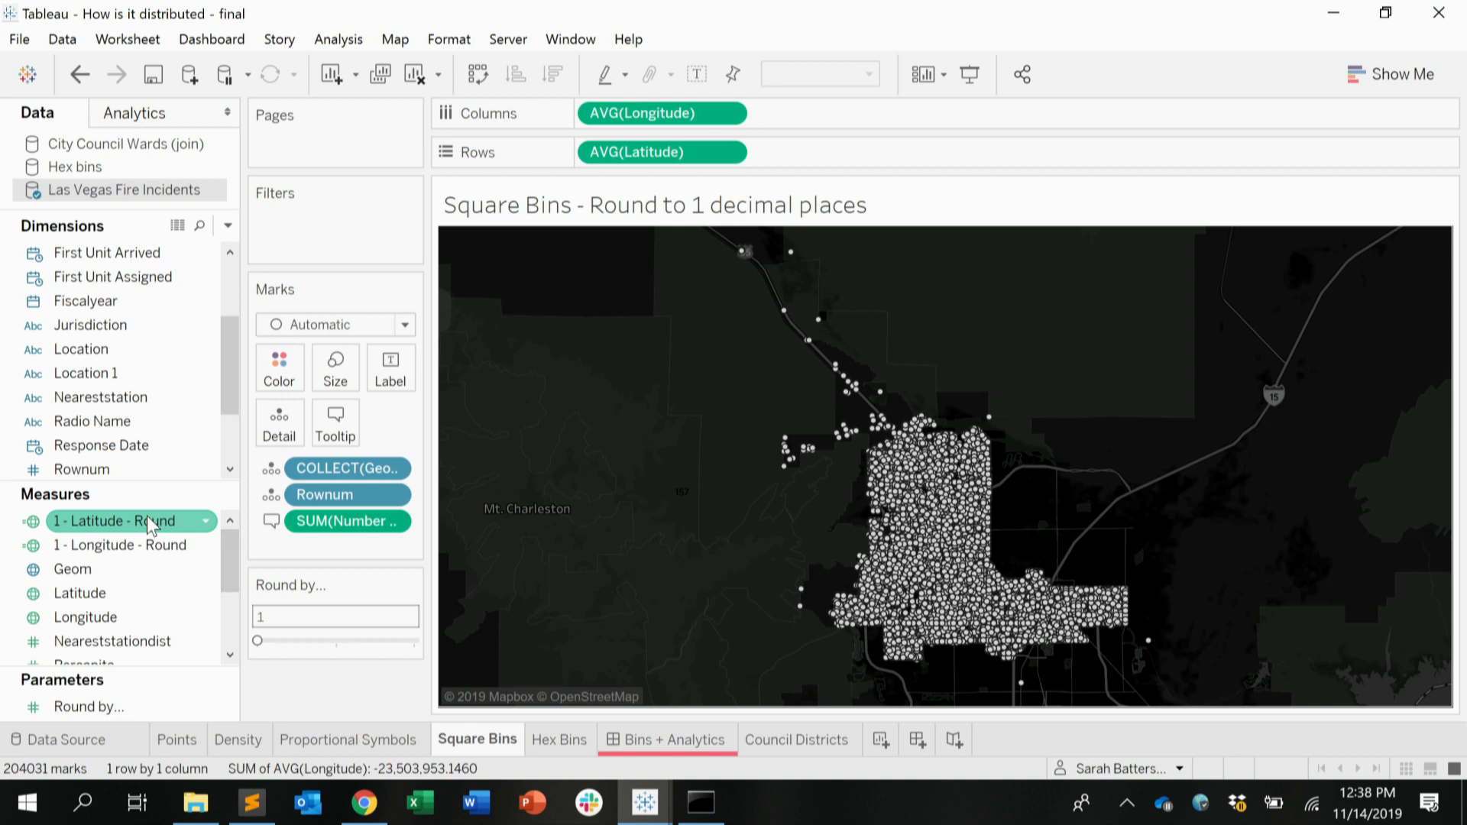
{"action": "right_click", "coordinate": [147, 517]}
{"action": "left_click", "coordinate": [288, 140]}
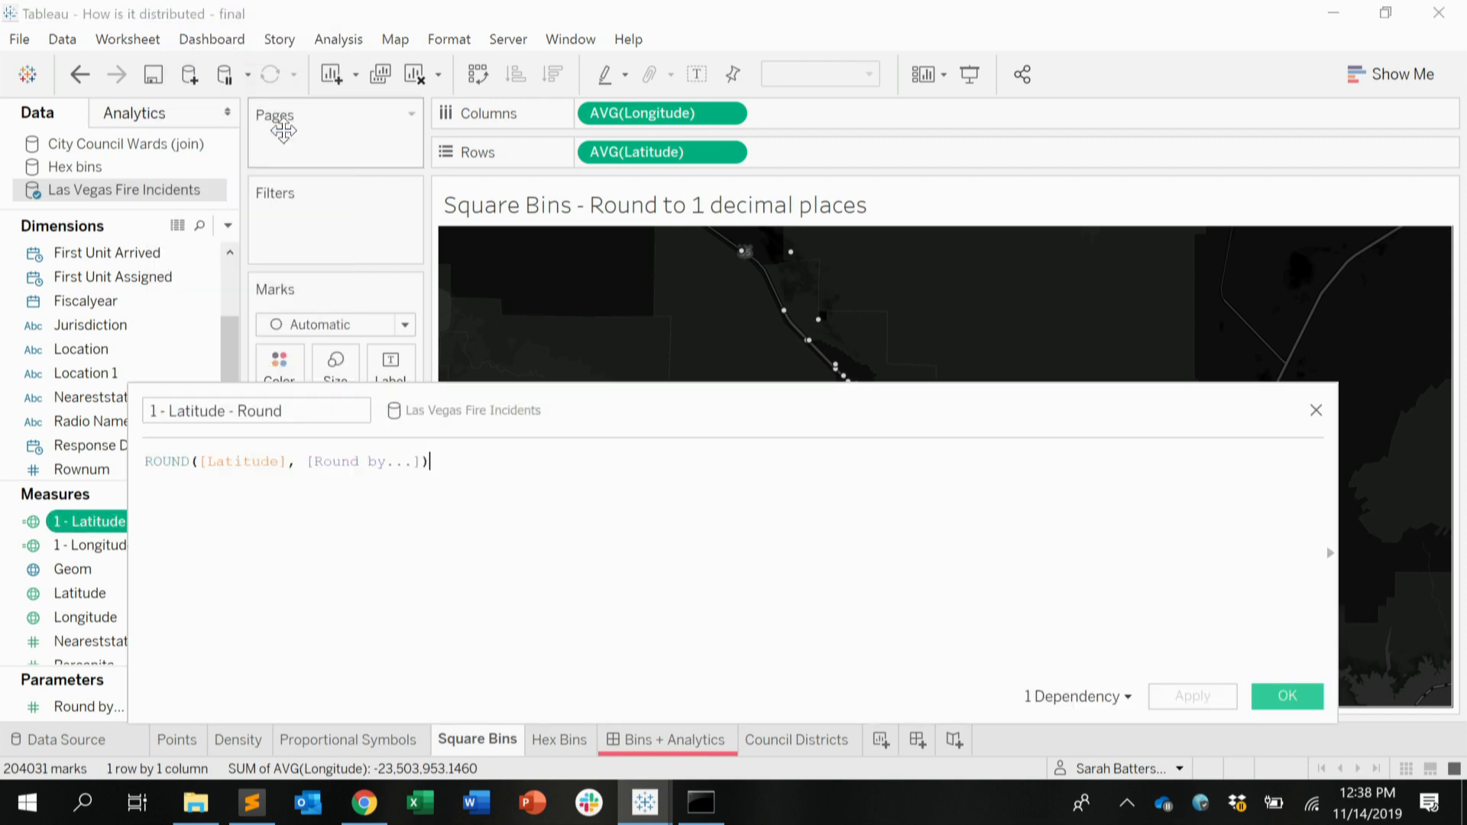
{"action": "scroll", "coordinate": [547, 527], "scroll_direction": "up", "scroll_amount": 4}
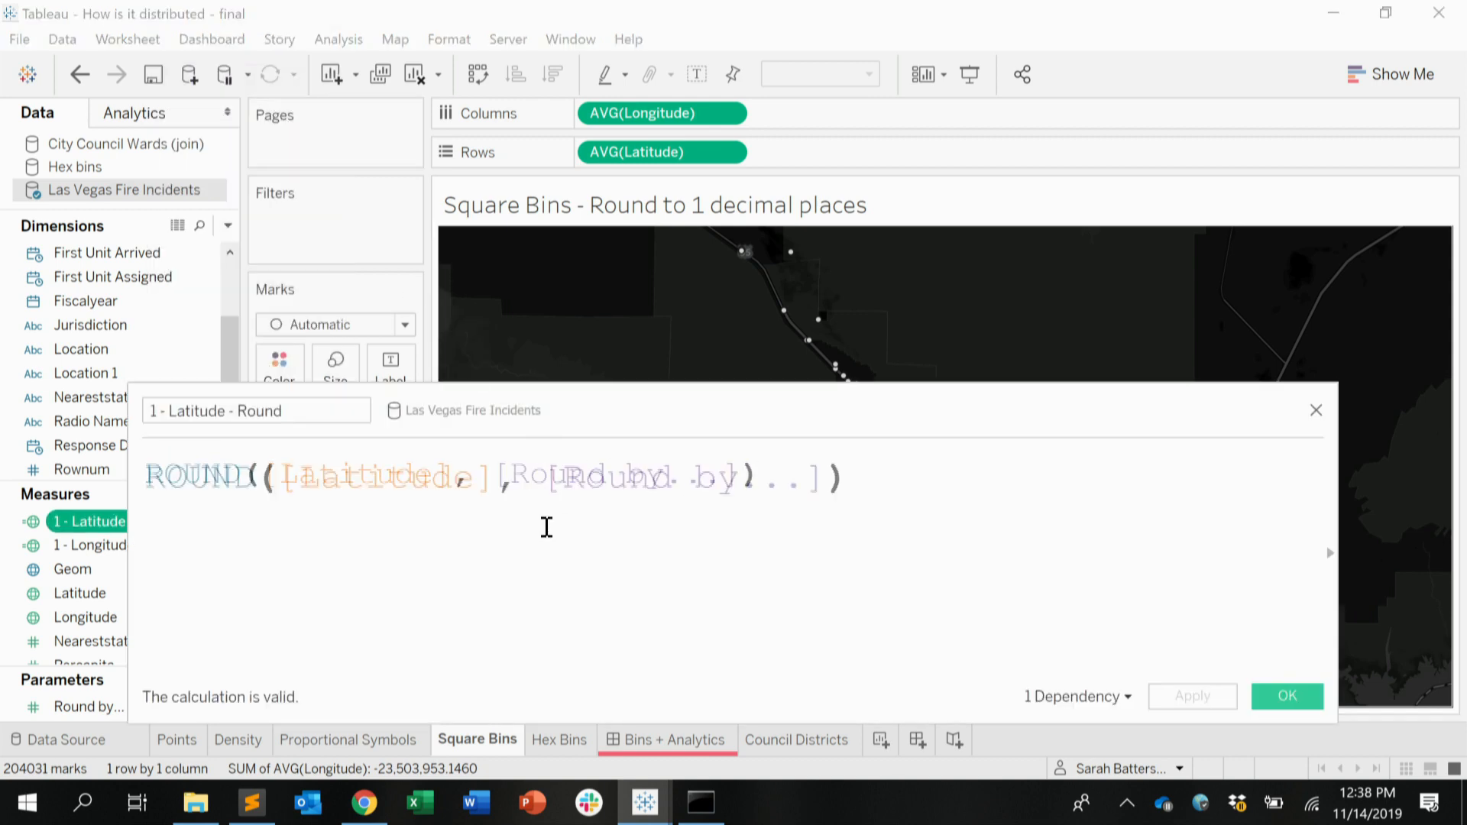
{"action": "left_click", "coordinate": [407, 478]}
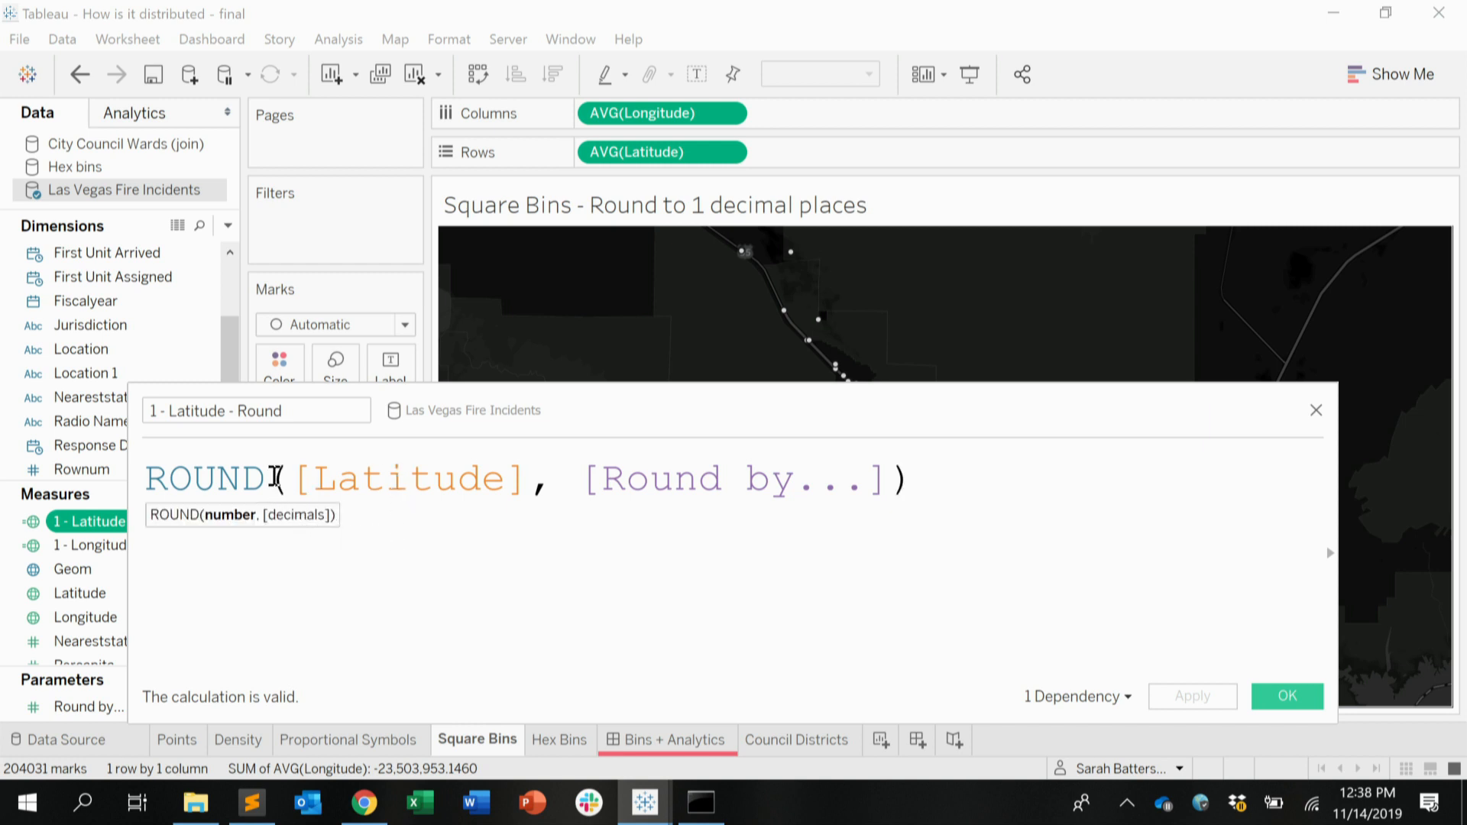
{"action": "left_click_drag", "start_coordinate": [275, 480], "coordinate": [141, 488]}
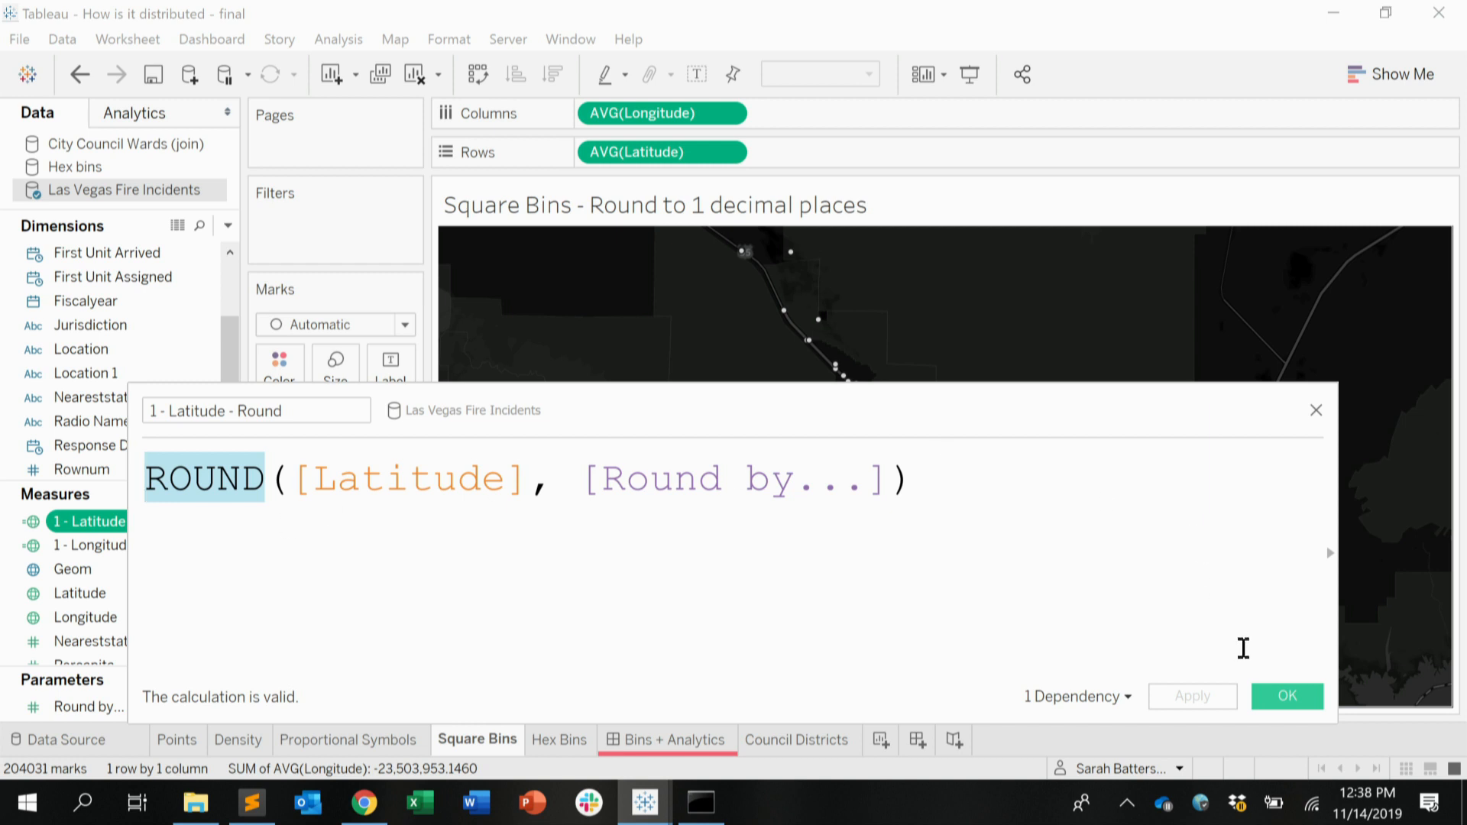
{"action": "left_click", "coordinate": [1270, 696]}
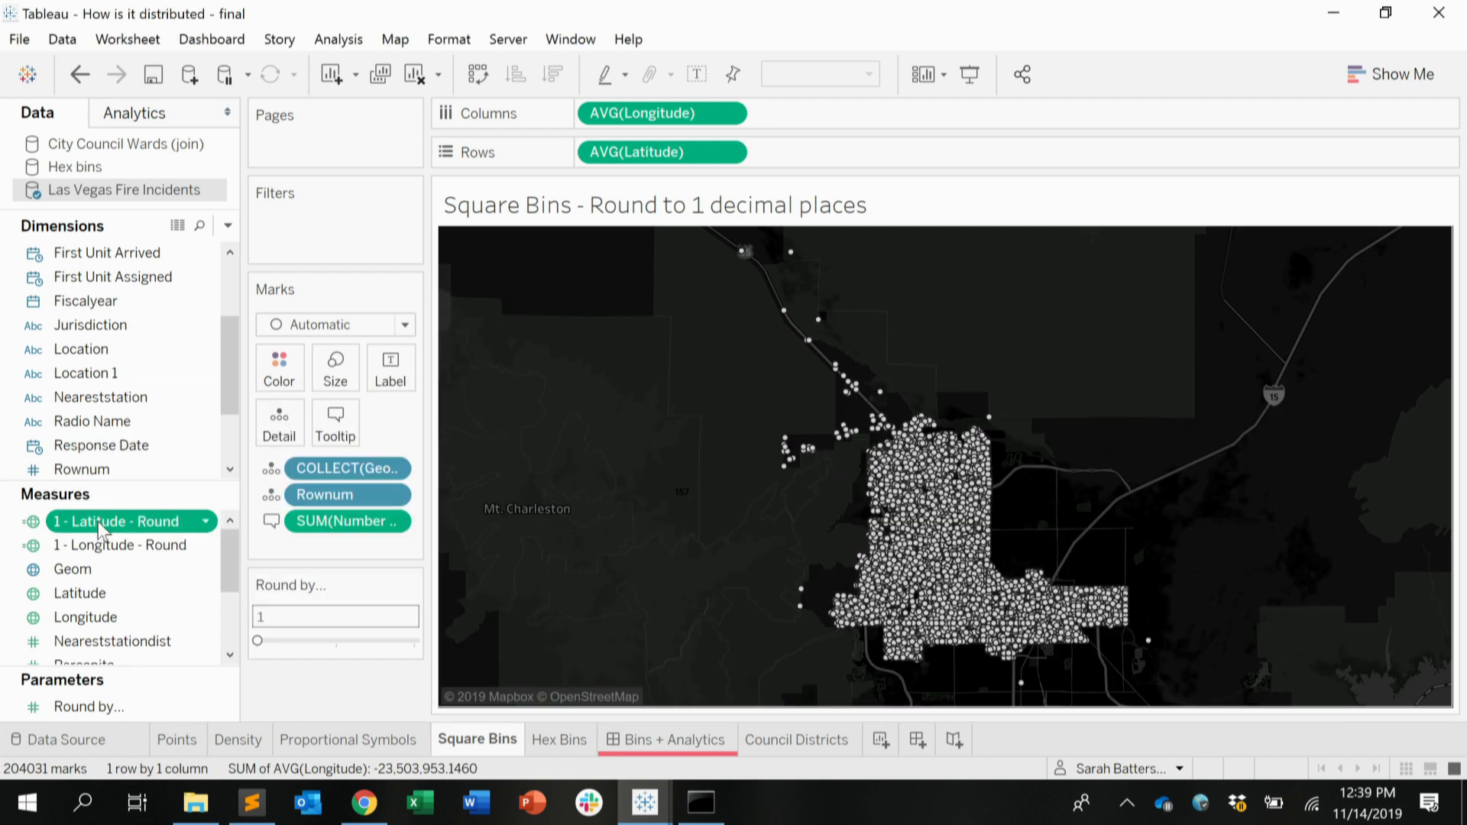
Step: Plot the Square Bins map by 1 - Latitude - Round and 1 - Longitude - Round, replacing Rownum in the detail with 1 - Round - ID
{"action": "left_click_drag", "start_coordinate": [103, 524], "coordinate": [631, 154]}
{"action": "left_click_drag", "start_coordinate": [122, 544], "coordinate": [656, 113]}
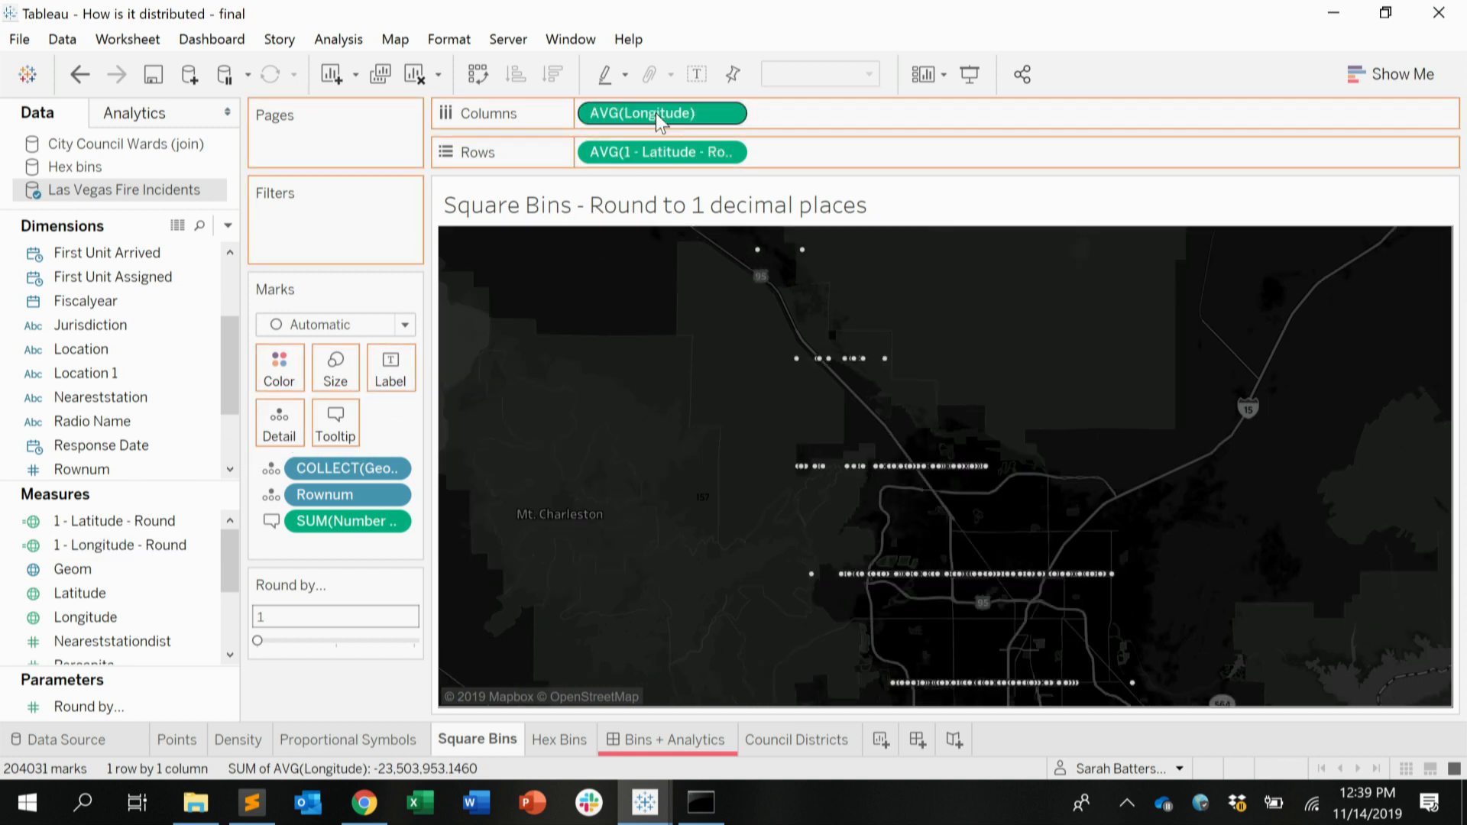
{"action": "left_click_drag", "start_coordinate": [223, 359], "coordinate": [234, 271]}
{"action": "left_click", "coordinate": [140, 255]}
{"action": "left_click_drag", "start_coordinate": [141, 255], "coordinate": [344, 497]}
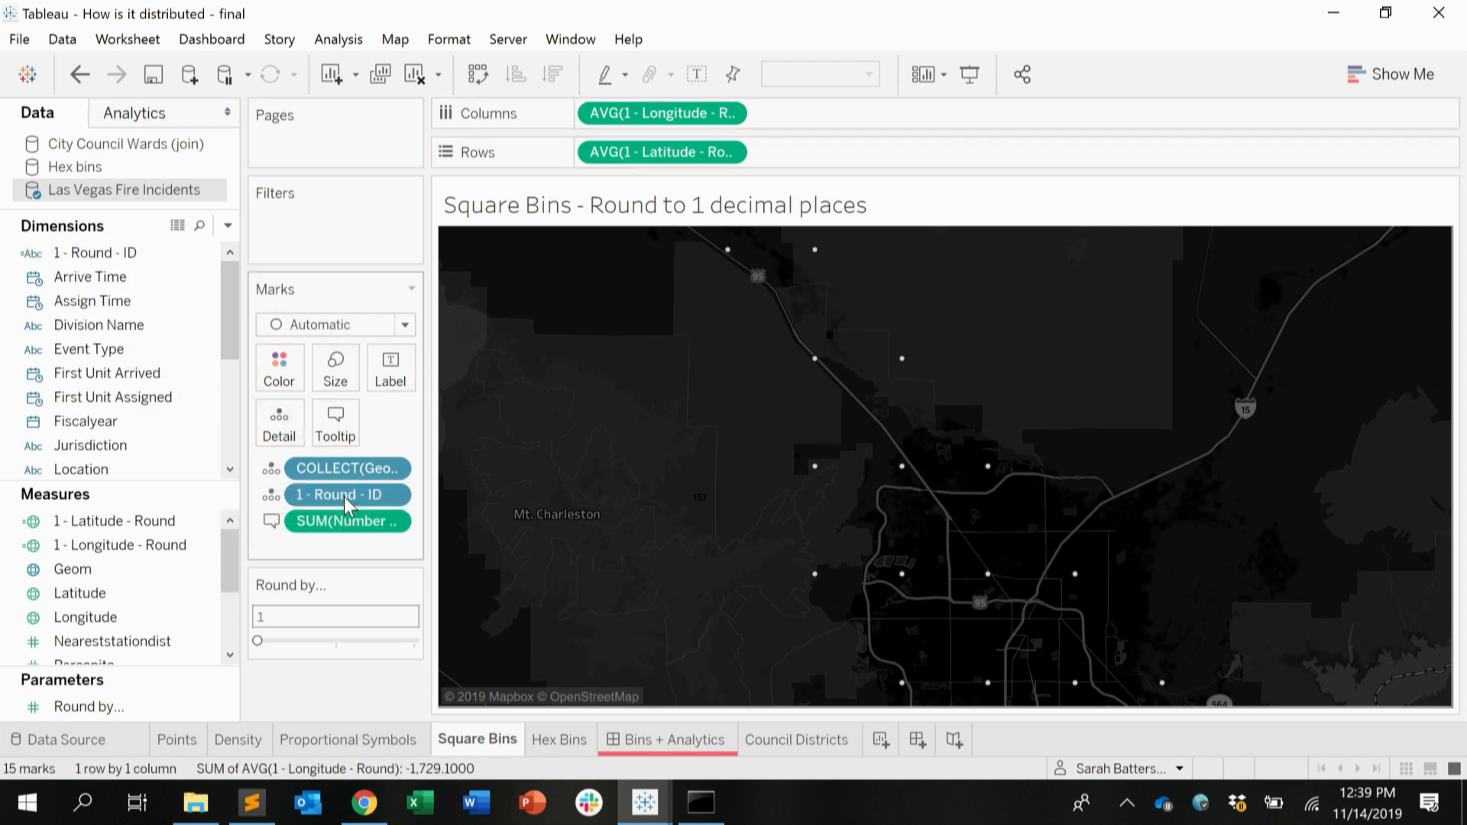
Step: Change the Square Bins marks to enlarged squares and color them by Number of Records
{"action": "left_click", "coordinate": [405, 324]}
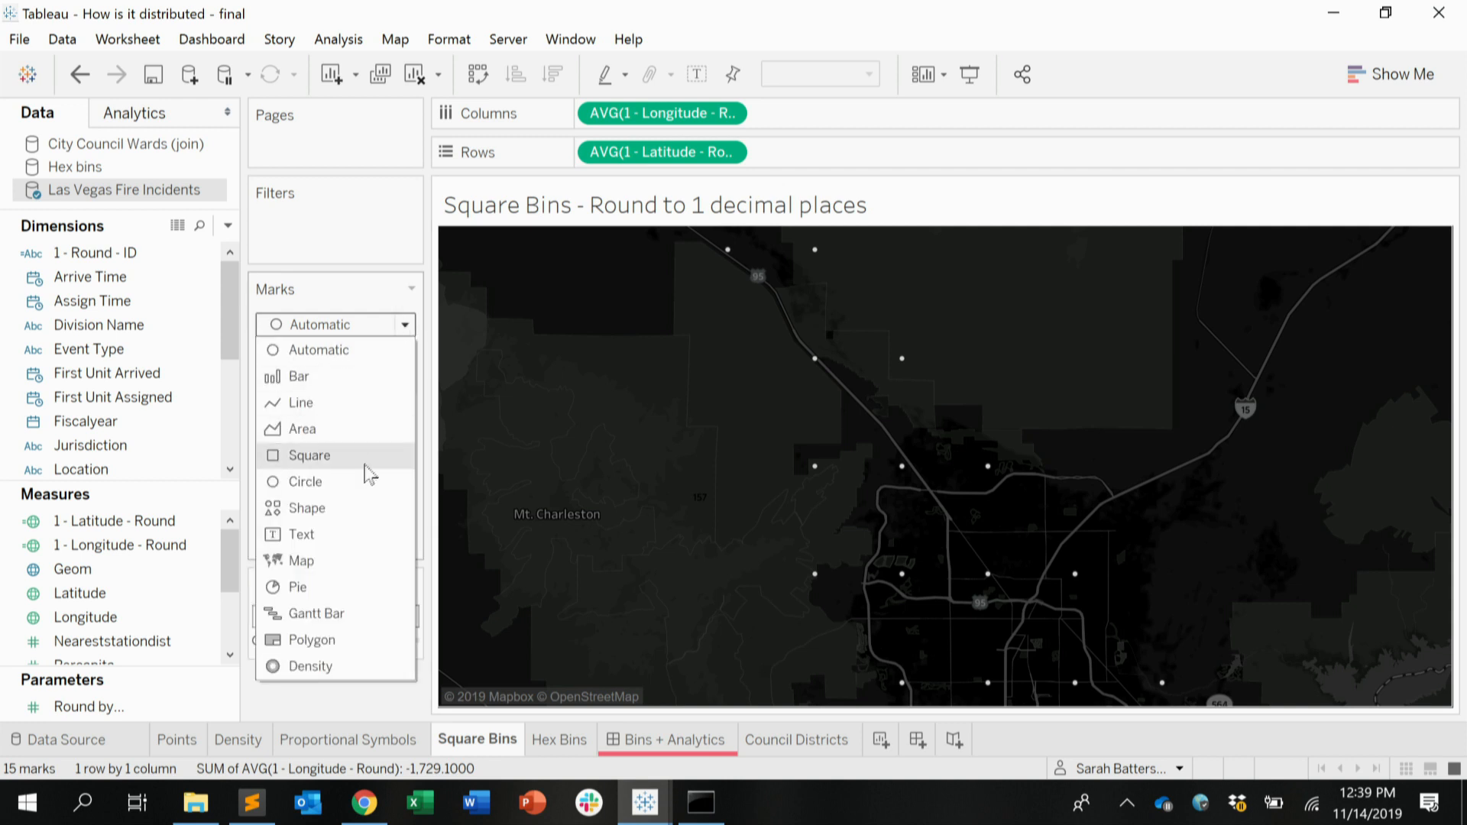
{"action": "key", "text": "Escape"}
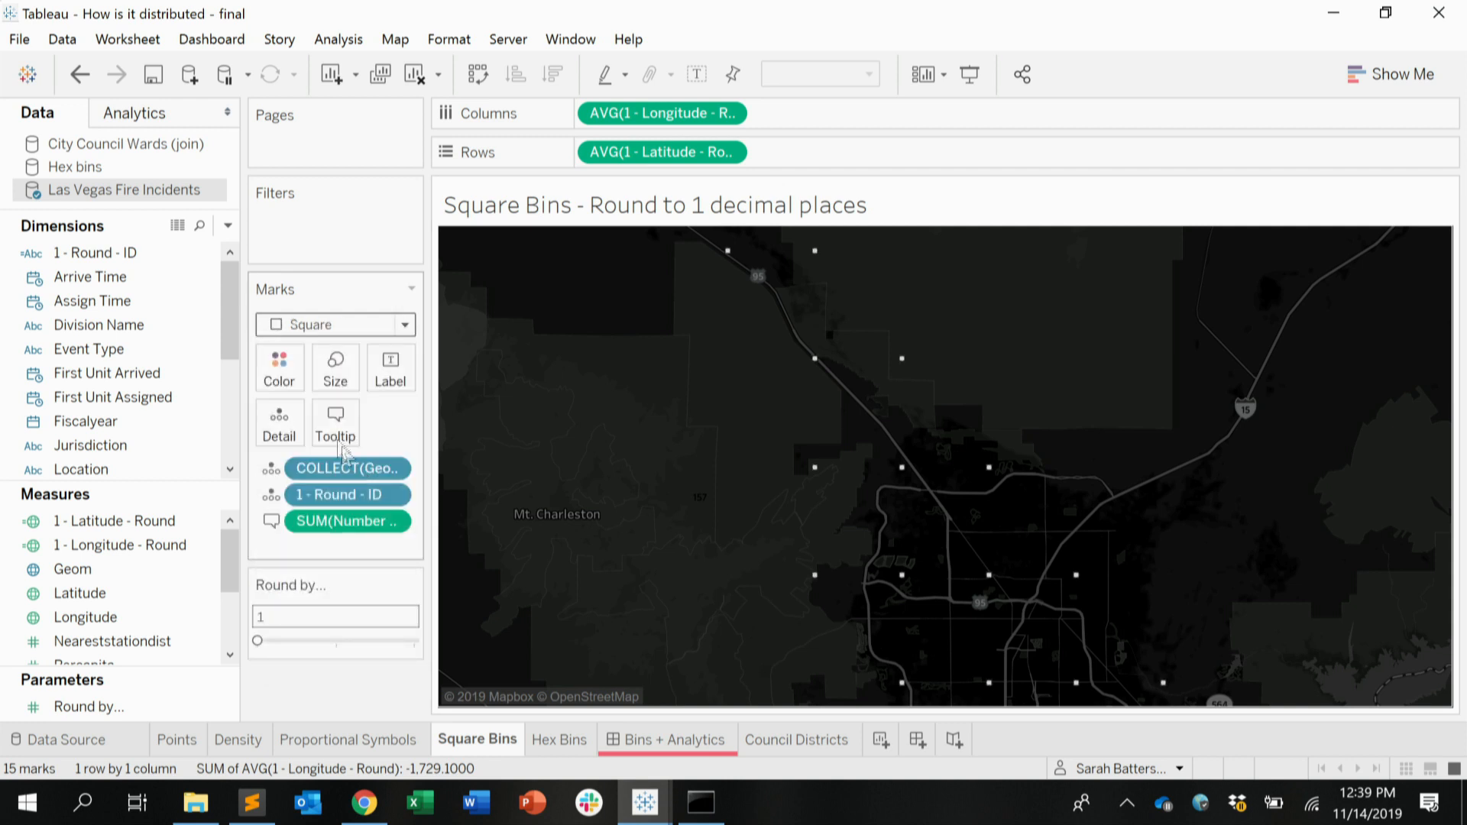
{"action": "left_click", "coordinate": [336, 378]}
{"action": "left_click_drag", "start_coordinate": [353, 425], "coordinate": [463, 417]}
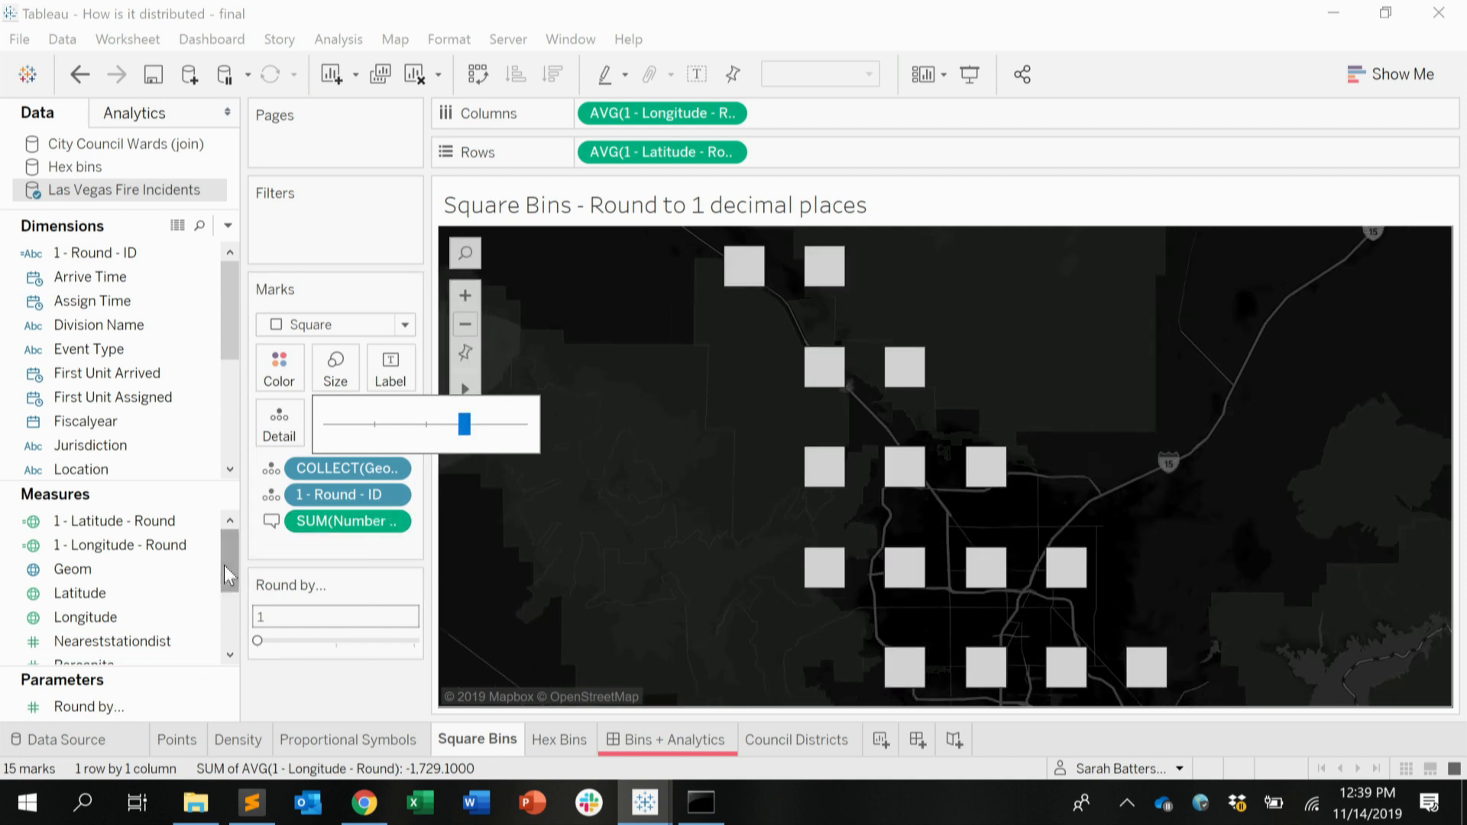
{"action": "scroll", "coordinate": [191, 657], "scroll_direction": "down", "scroll_amount": 2}
{"action": "left_click_drag", "start_coordinate": [153, 617], "coordinate": [272, 376]}
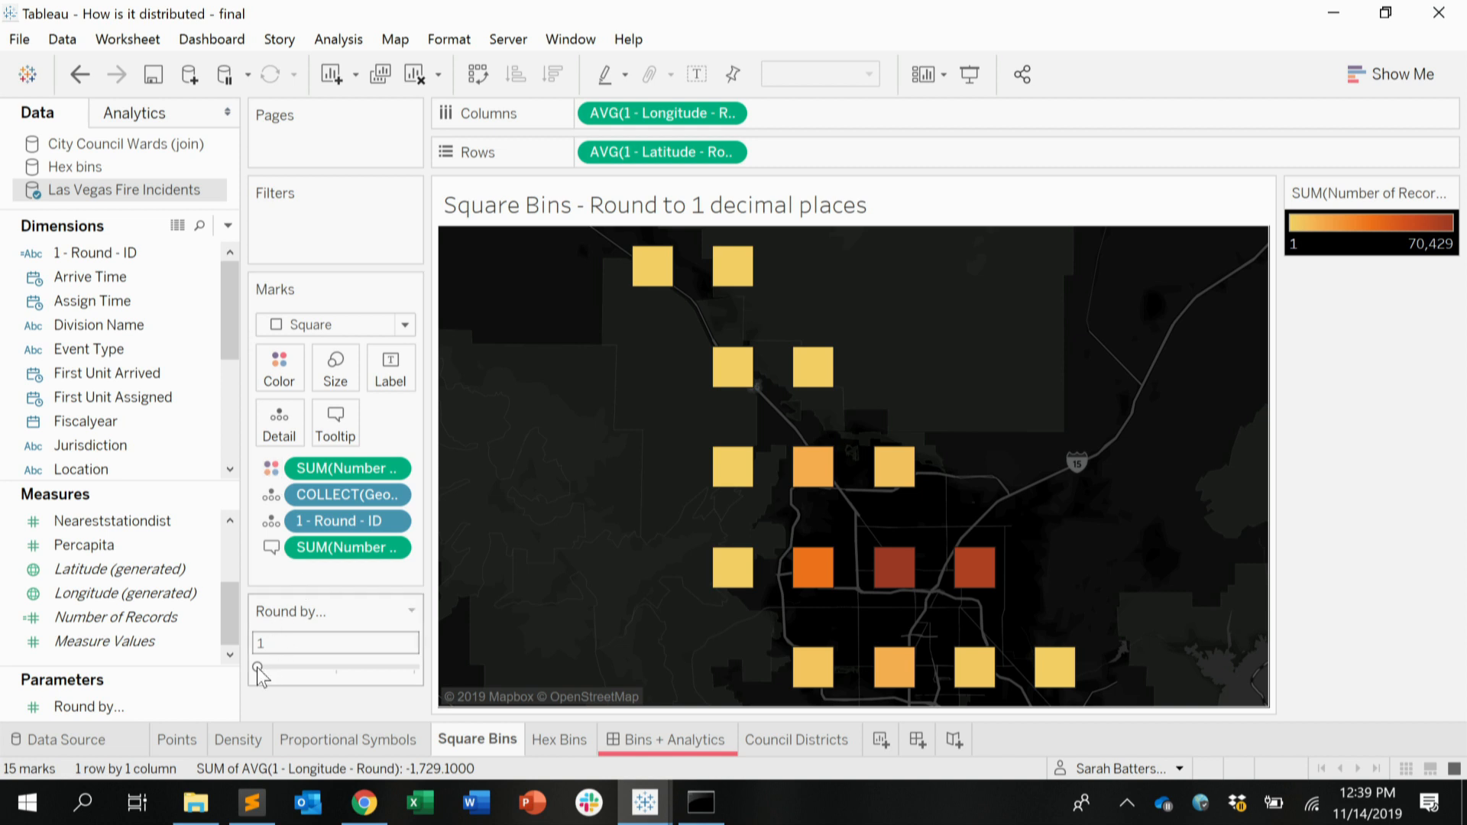
Step: Set the Round by parameter to 2 and shrink the square marks until the bins no longer overlap
{"action": "left_click", "coordinate": [336, 667]}
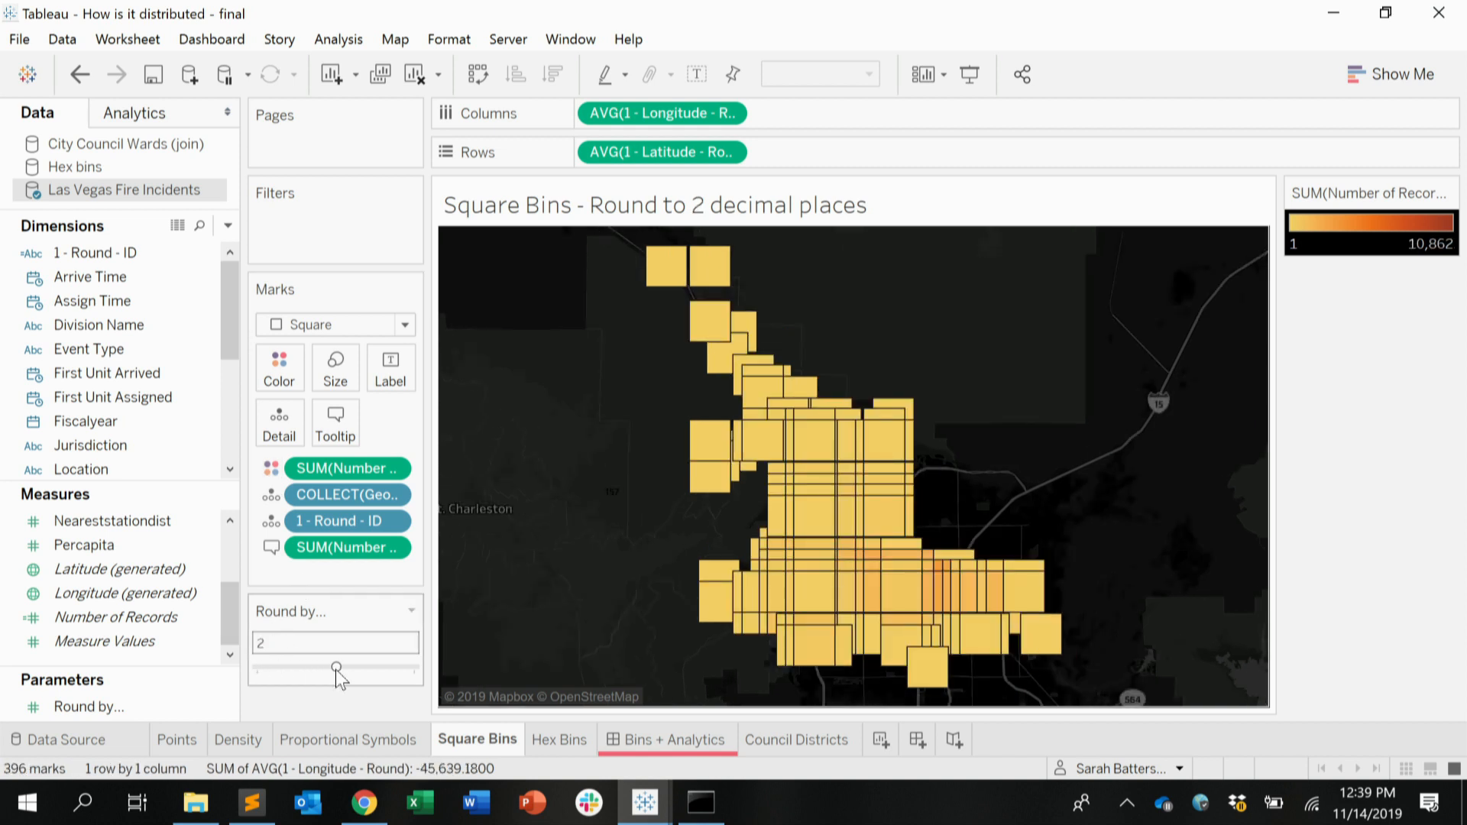
{"action": "left_click", "coordinate": [334, 371]}
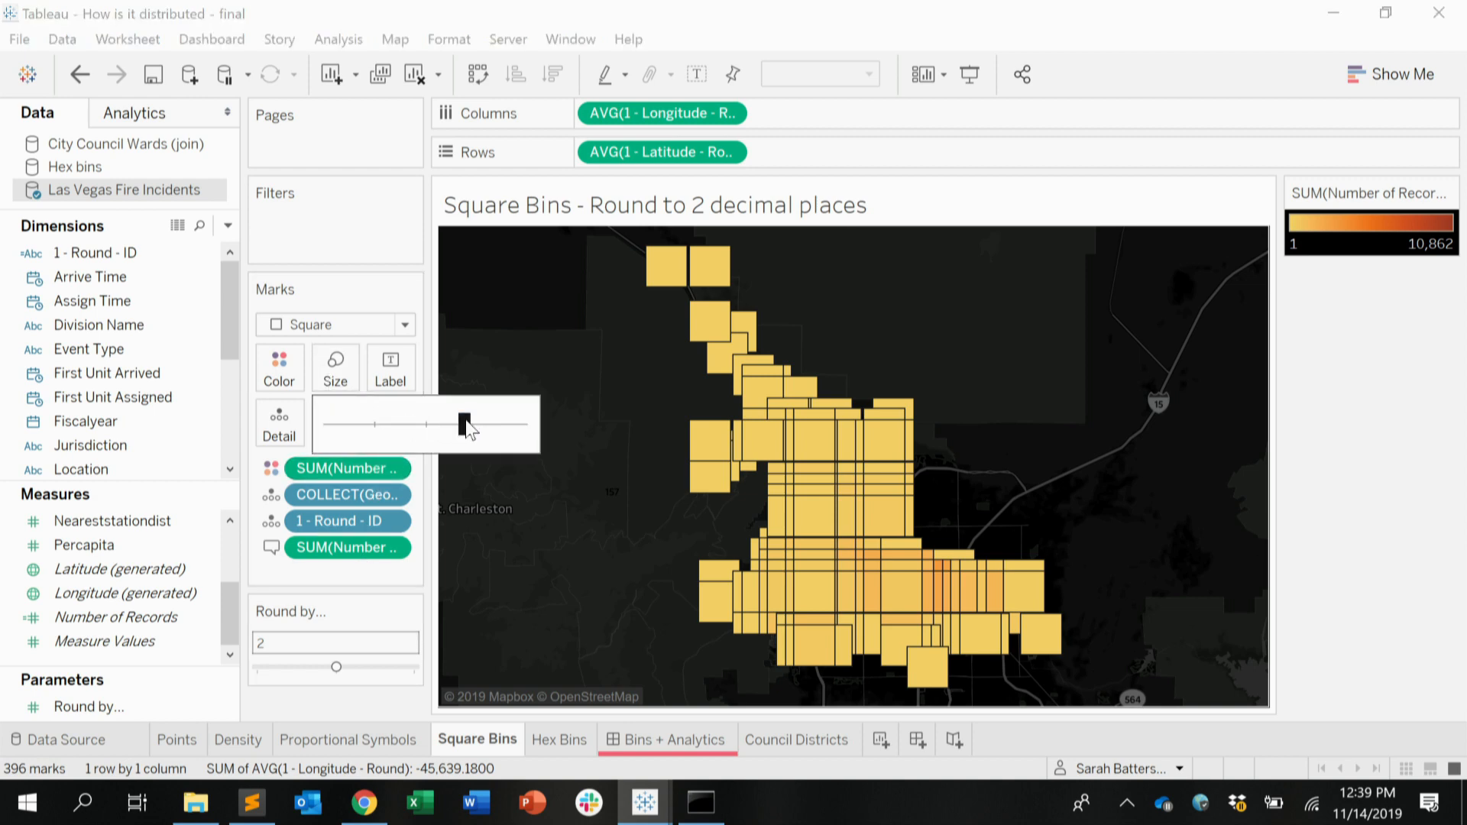
{"action": "left_click_drag", "start_coordinate": [466, 421], "coordinate": [360, 427]}
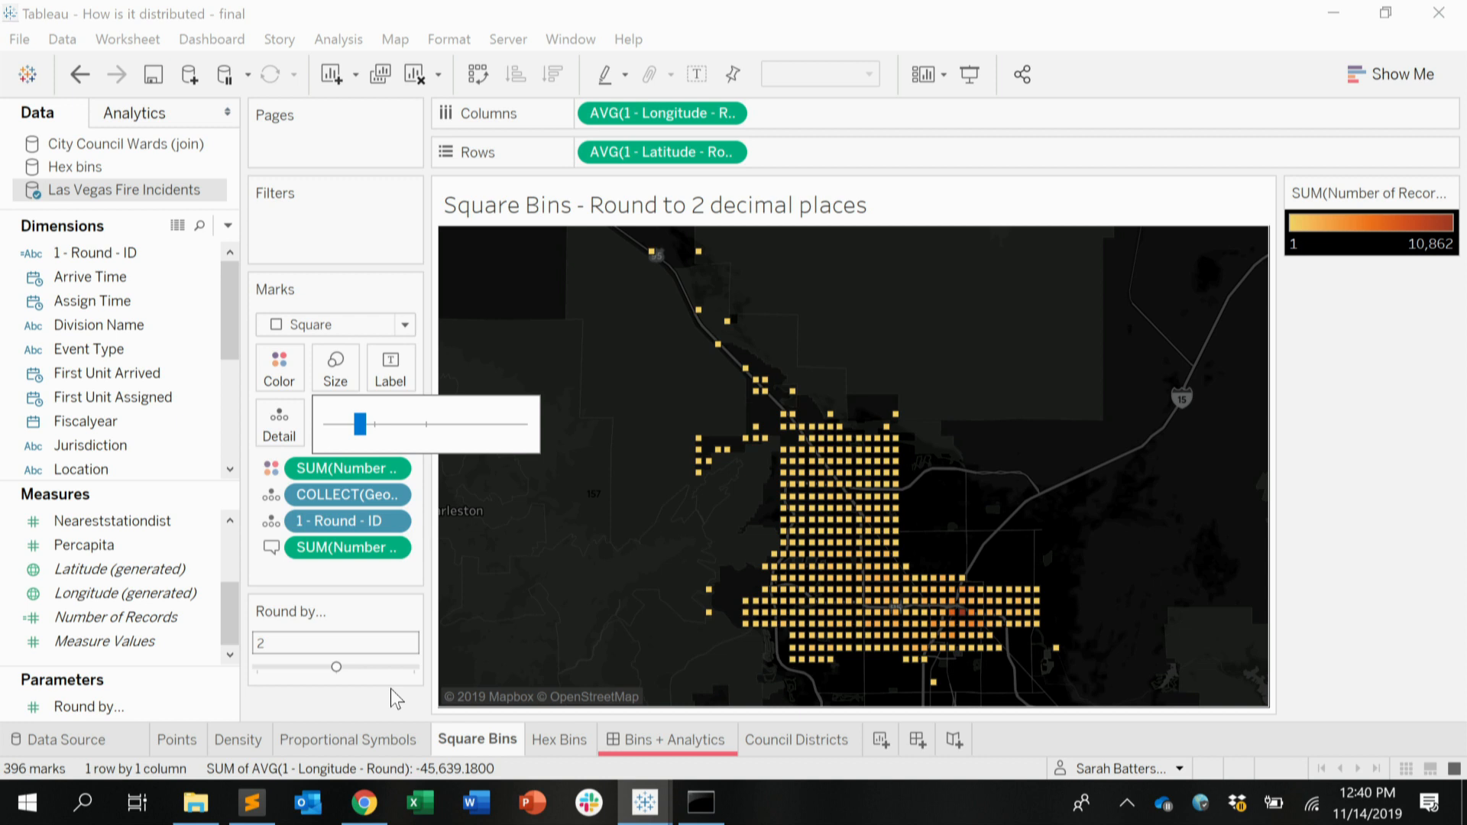
Step: From the Hex Bins sheet, change its data source's join between hexbin_1000.shp and Fire incidents to Inner, and return to the sheet
{"action": "left_click", "coordinate": [569, 741]}
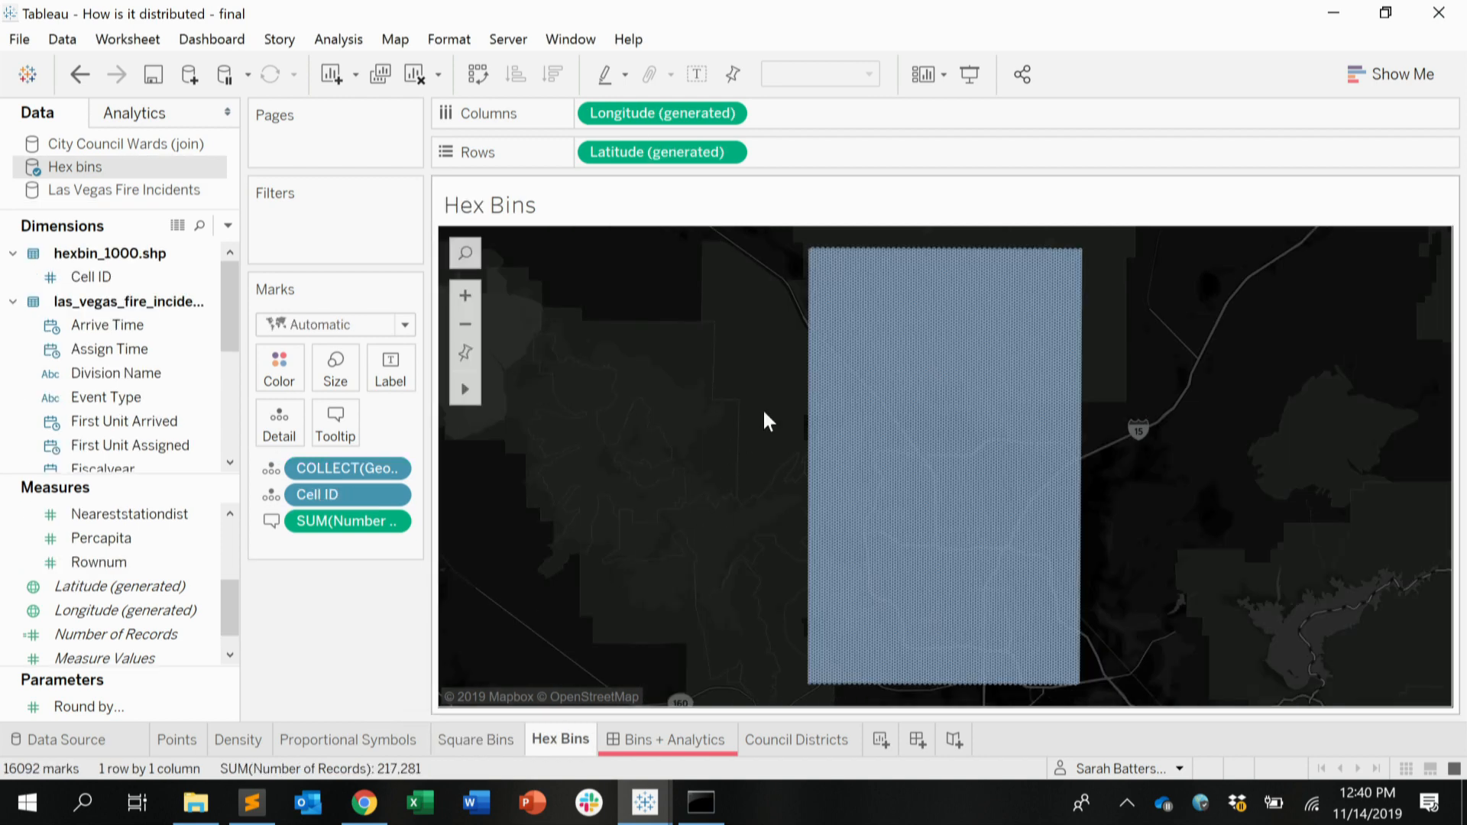
{"action": "left_click_drag", "start_coordinate": [764, 411], "coordinate": [1089, 603]}
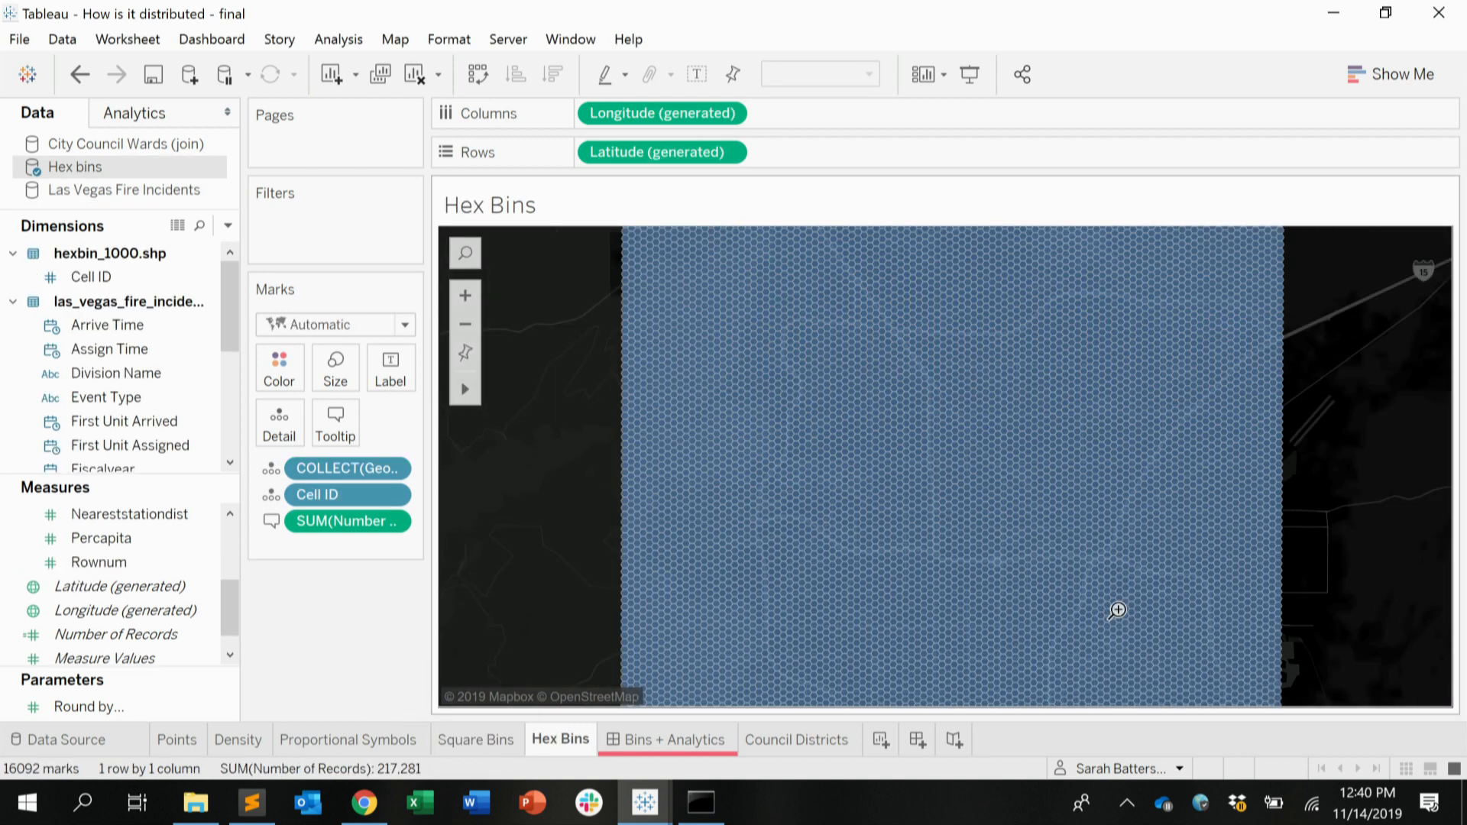
{"action": "left_click_drag", "start_coordinate": [857, 311], "coordinate": [1232, 644]}
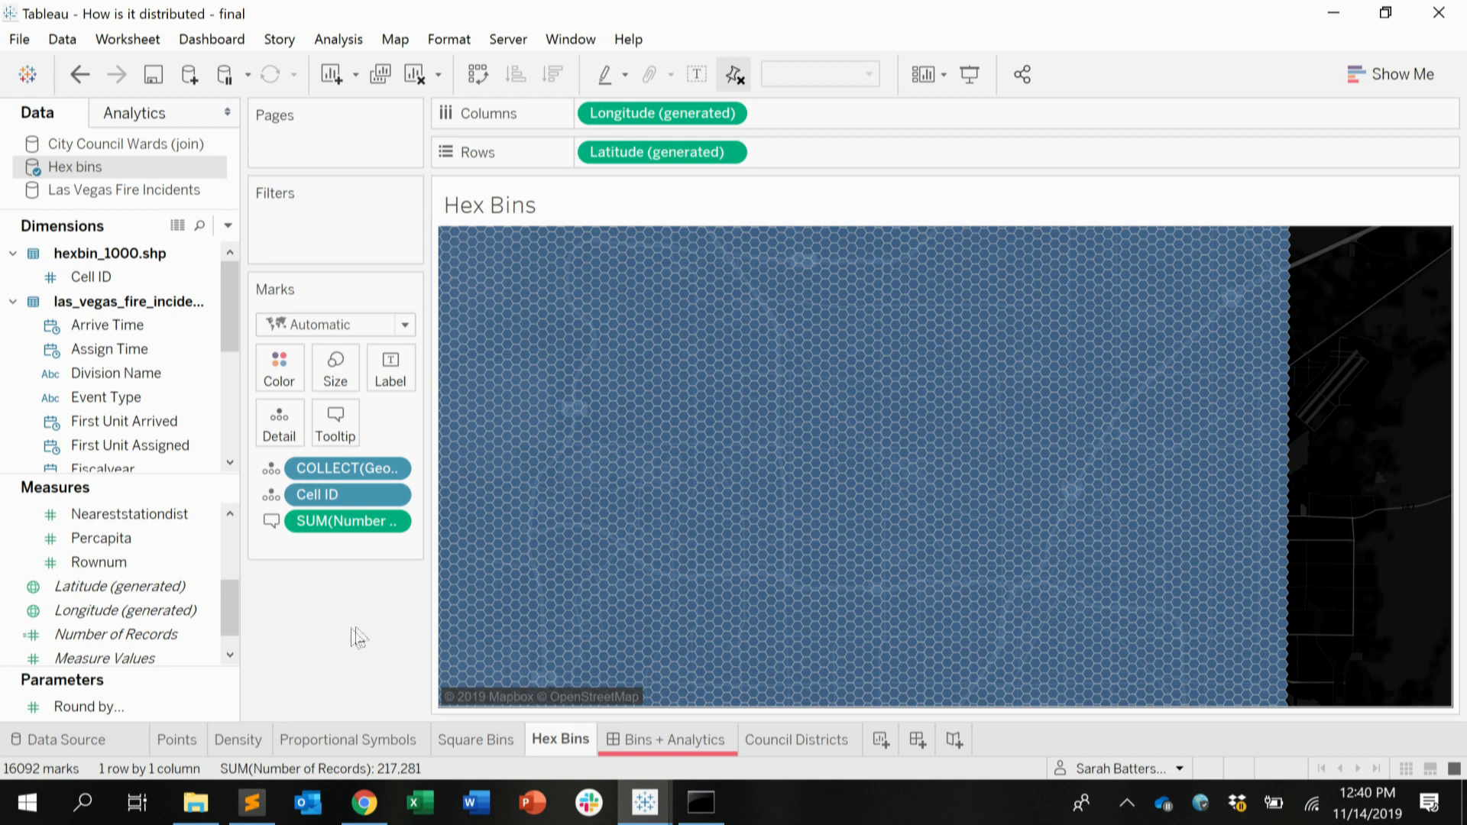
{"action": "left_click", "coordinate": [104, 739]}
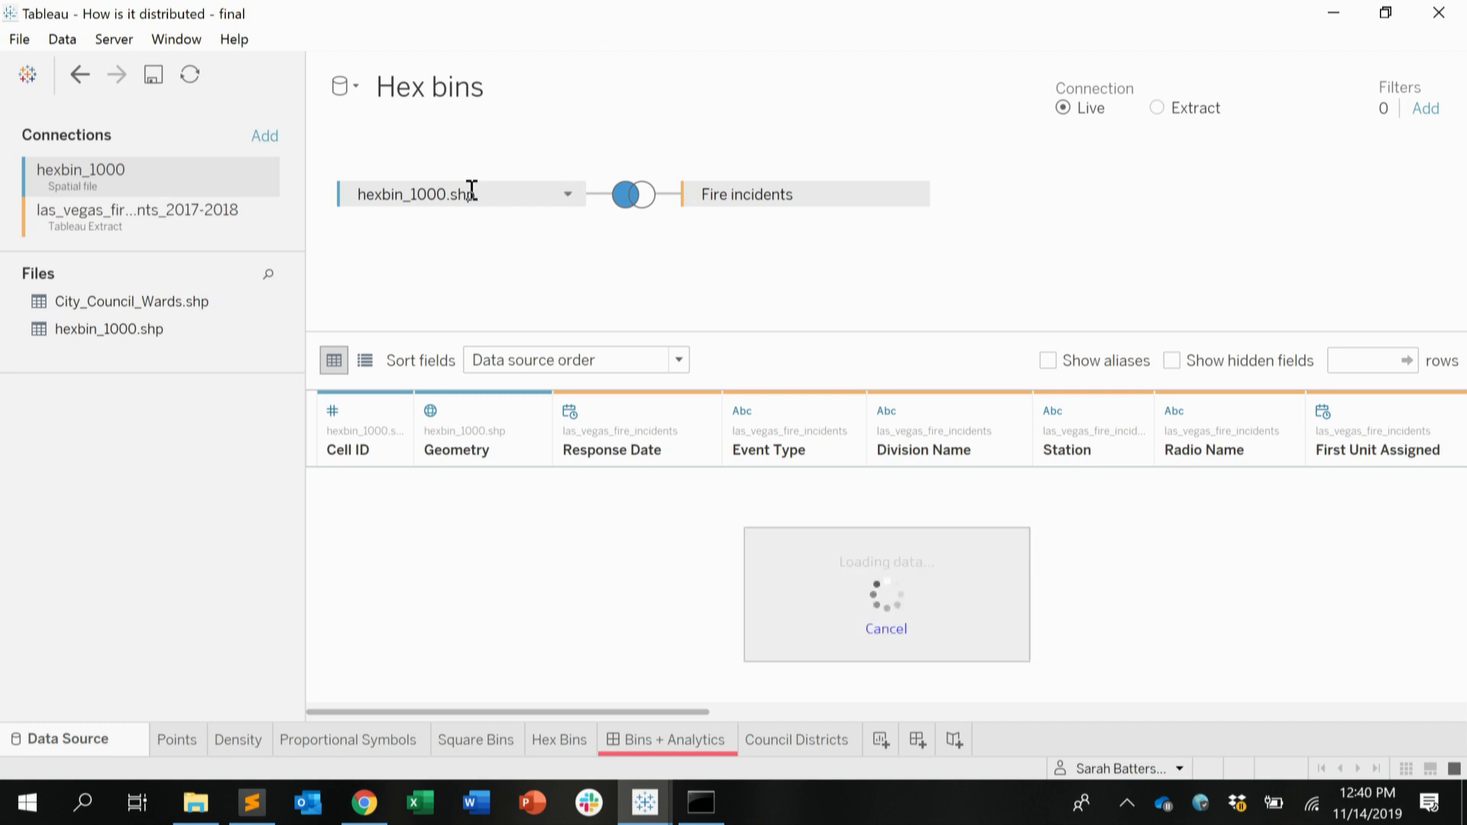
{"action": "left_click", "coordinate": [634, 196]}
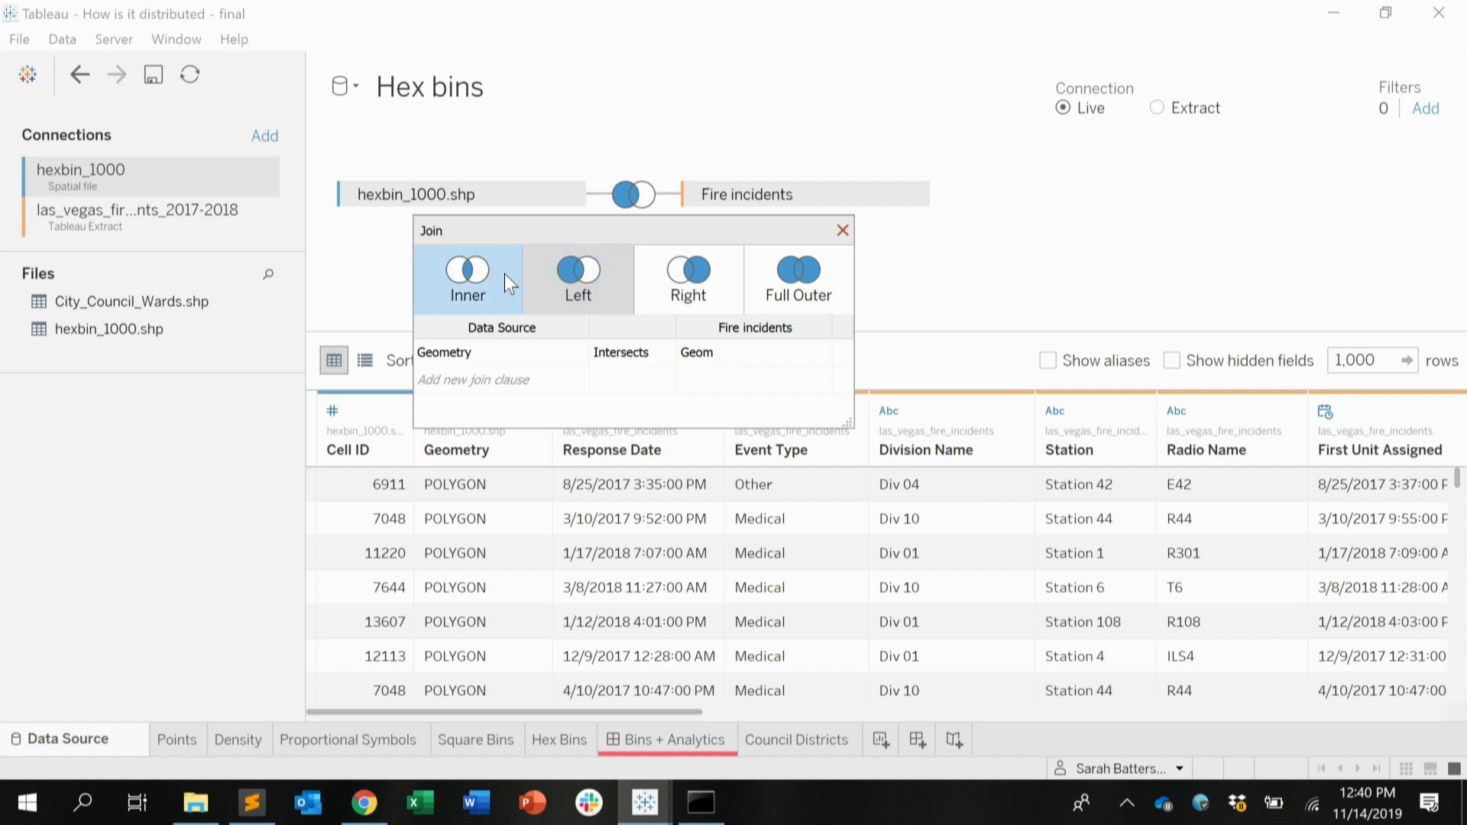
{"action": "left_click", "coordinate": [477, 273]}
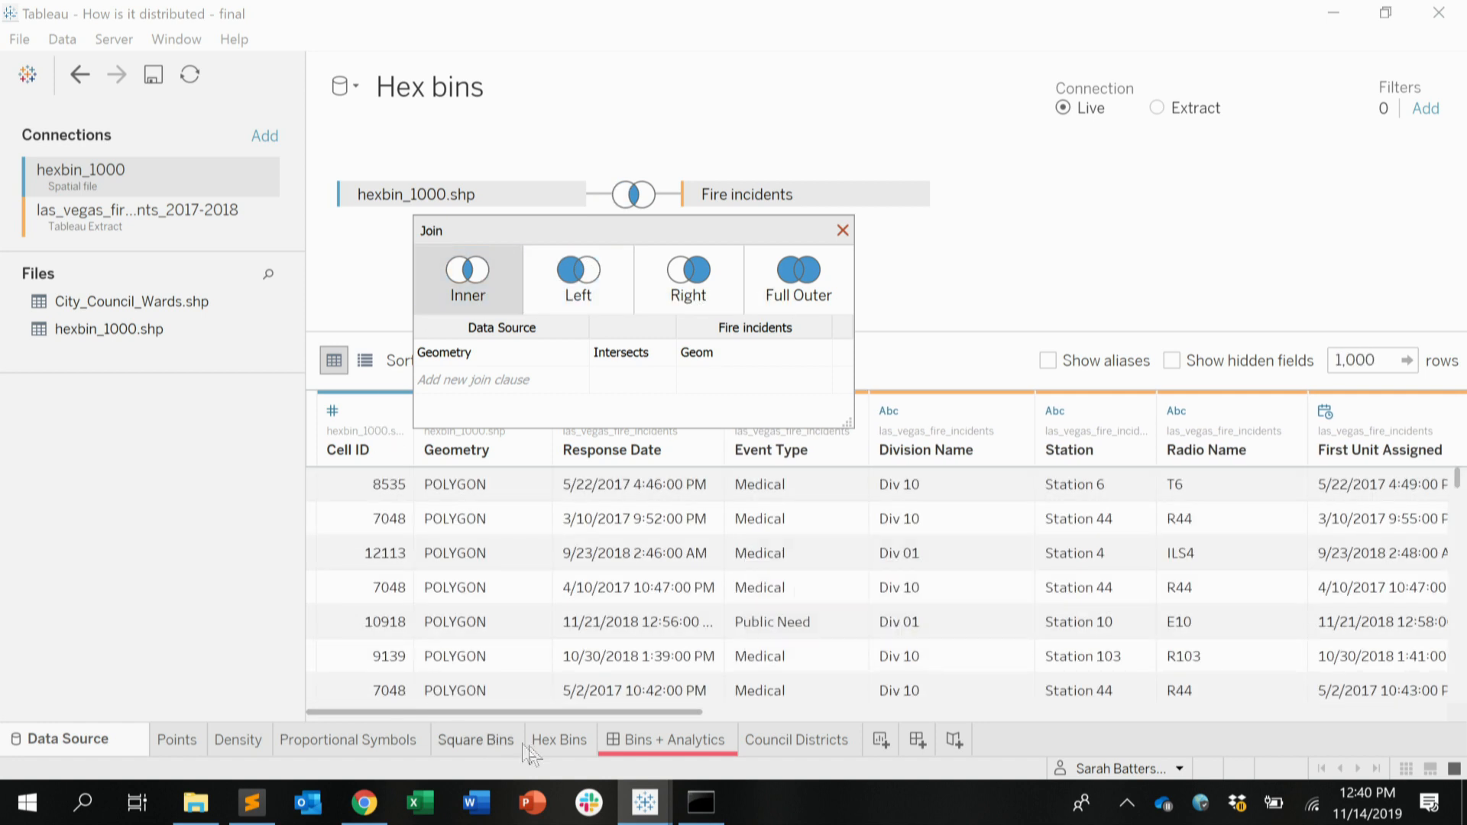
{"action": "left_click", "coordinate": [553, 737]}
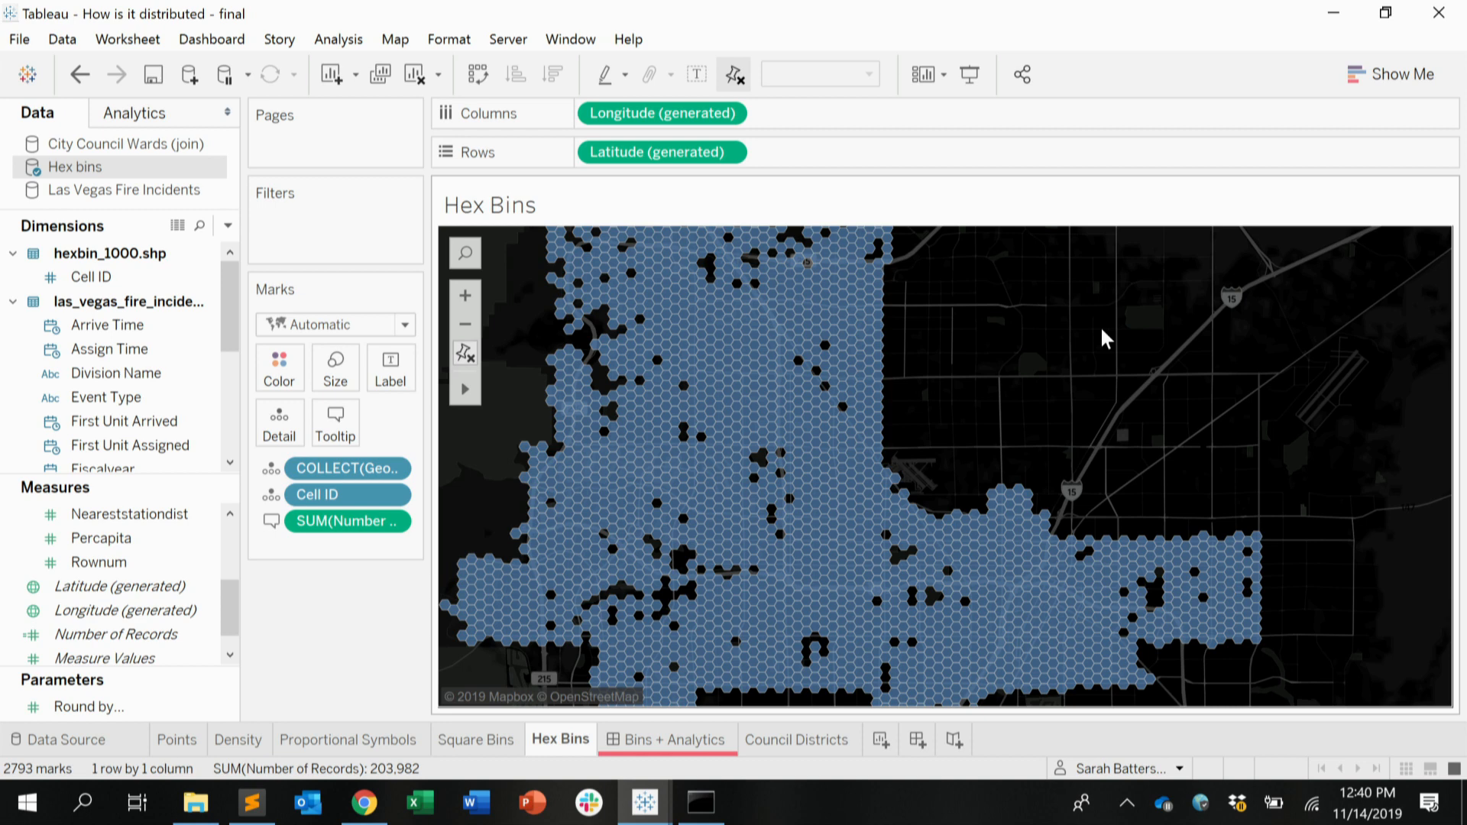
Step: Color the hex bins by Number of Records and inspect one of the darkest bins in the city center
{"action": "left_click_drag", "start_coordinate": [61, 640], "coordinate": [279, 367]}
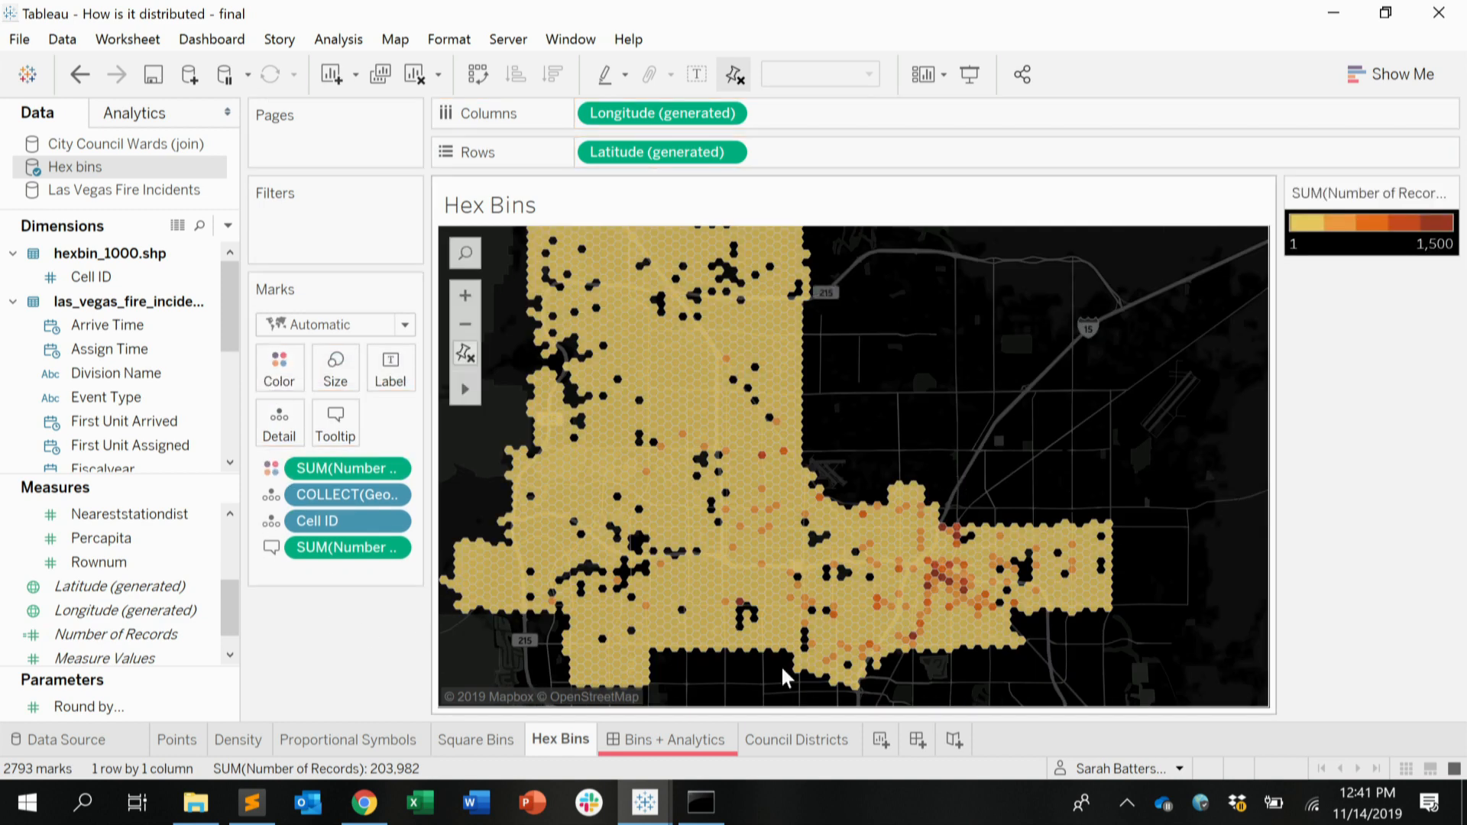
{"action": "left_click_drag", "start_coordinate": [831, 500], "coordinate": [1066, 669]}
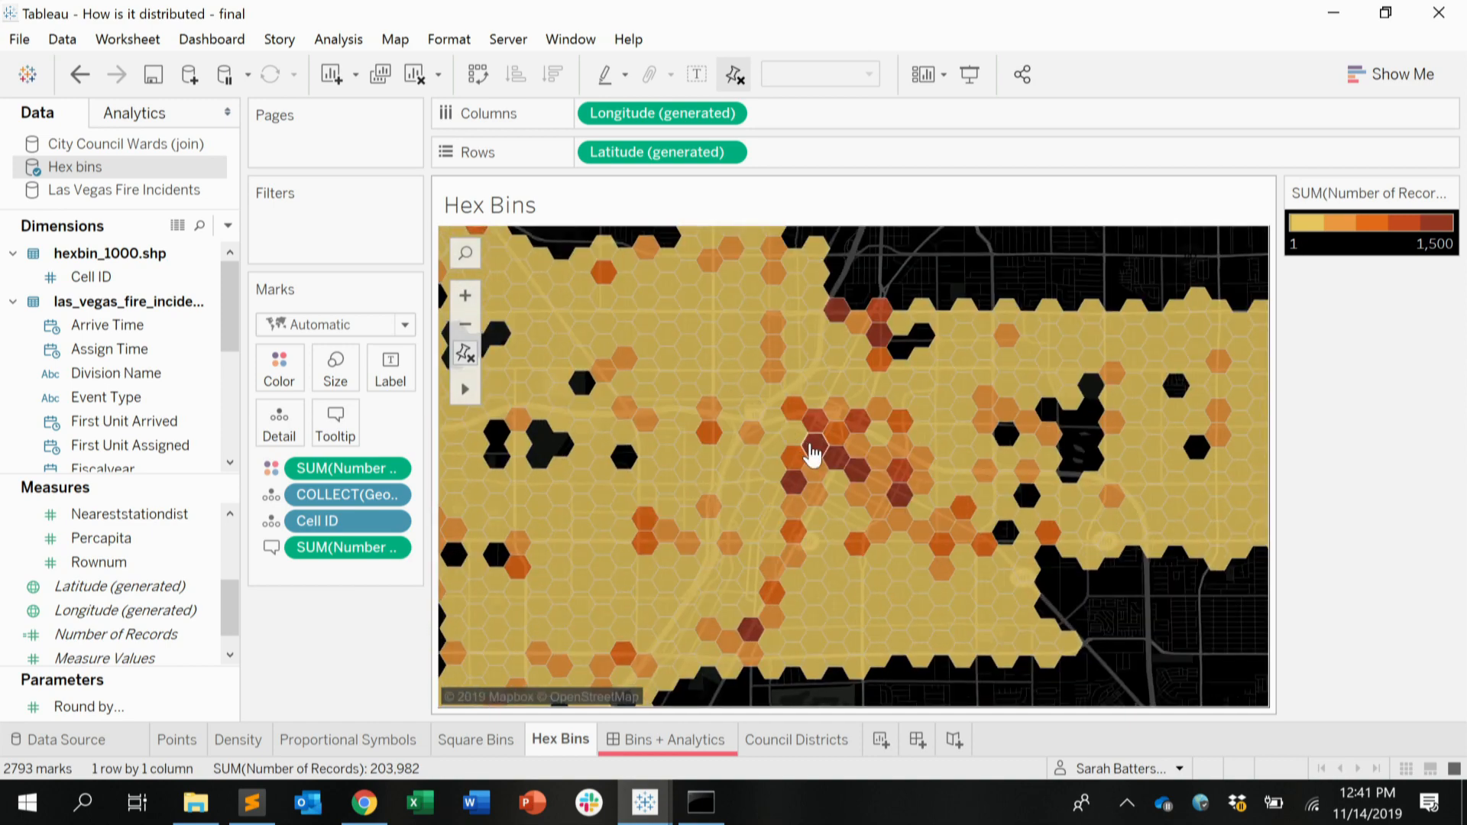
{"action": "left_click", "coordinate": [812, 453]}
{"action": "left_click", "coordinate": [812, 452]}
Step: Add SUM(Number of Records) at font size 24 to the Hex Bins tooltip and check it on a dark bin
{"action": "left_click", "coordinate": [326, 434]}
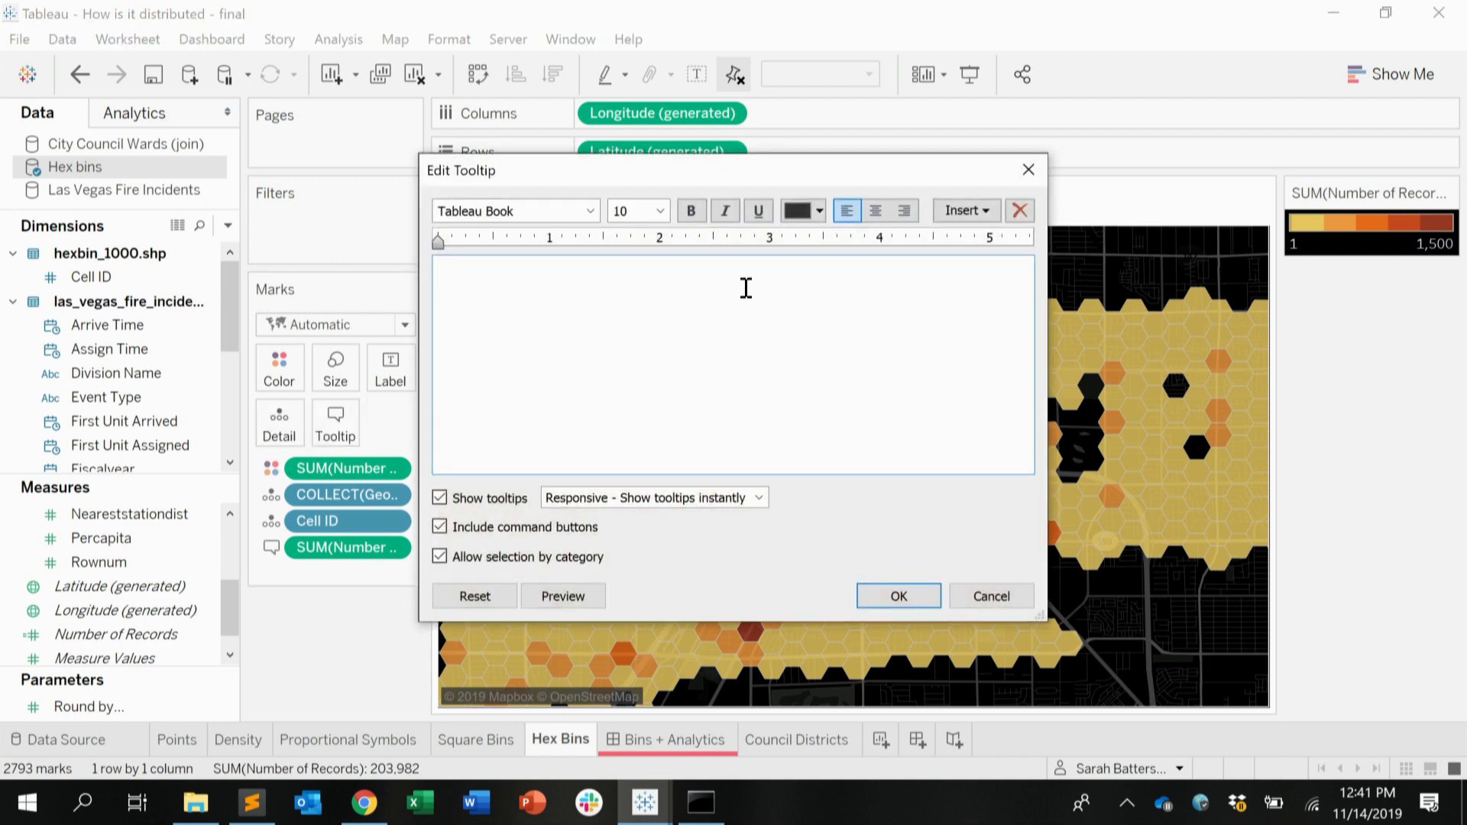
{"action": "left_click", "coordinate": [959, 212]}
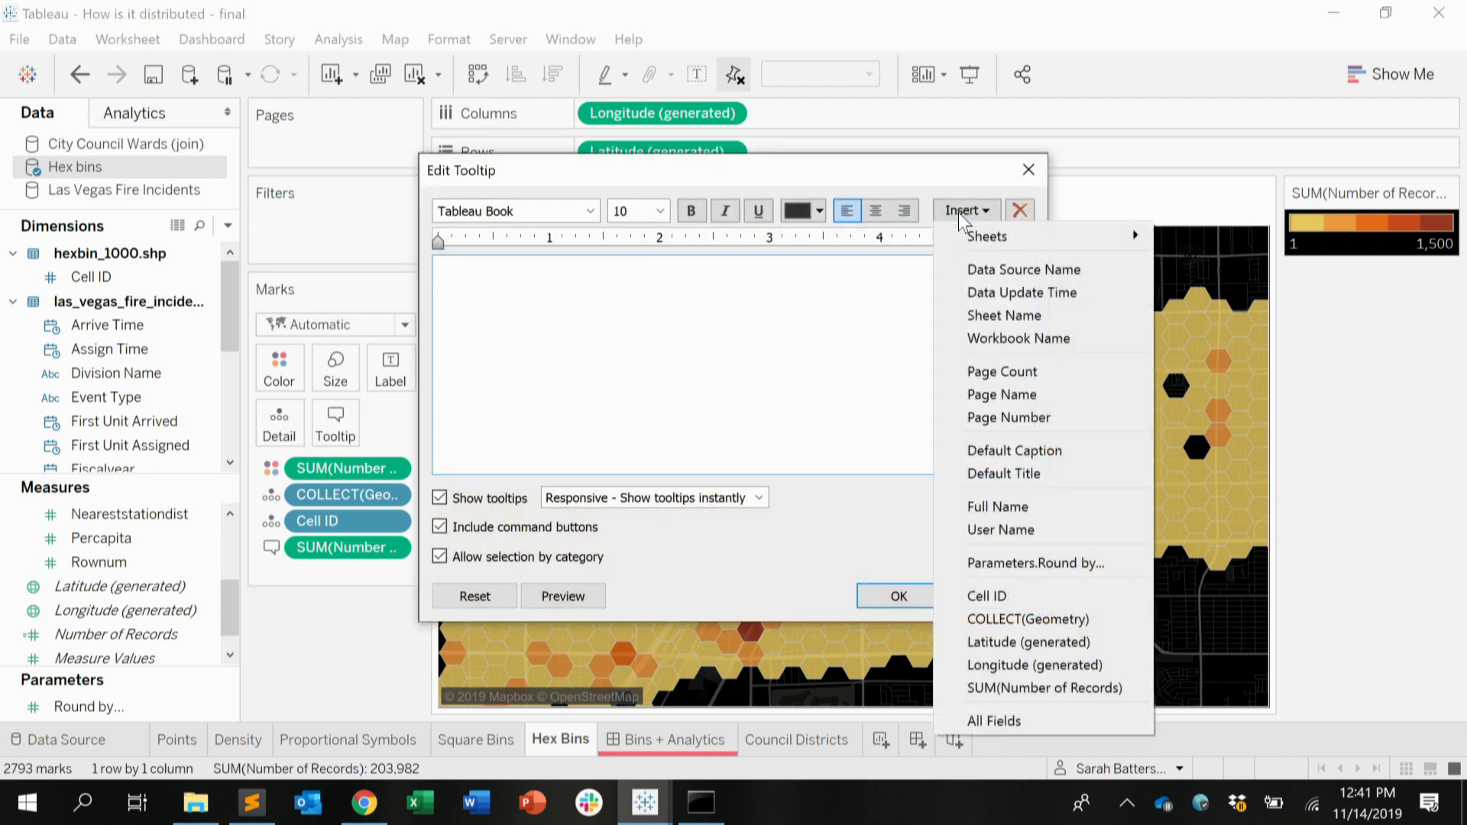
{"action": "left_click", "coordinate": [993, 688]}
{"action": "left_click_drag", "start_coordinate": [686, 291], "coordinate": [426, 239]}
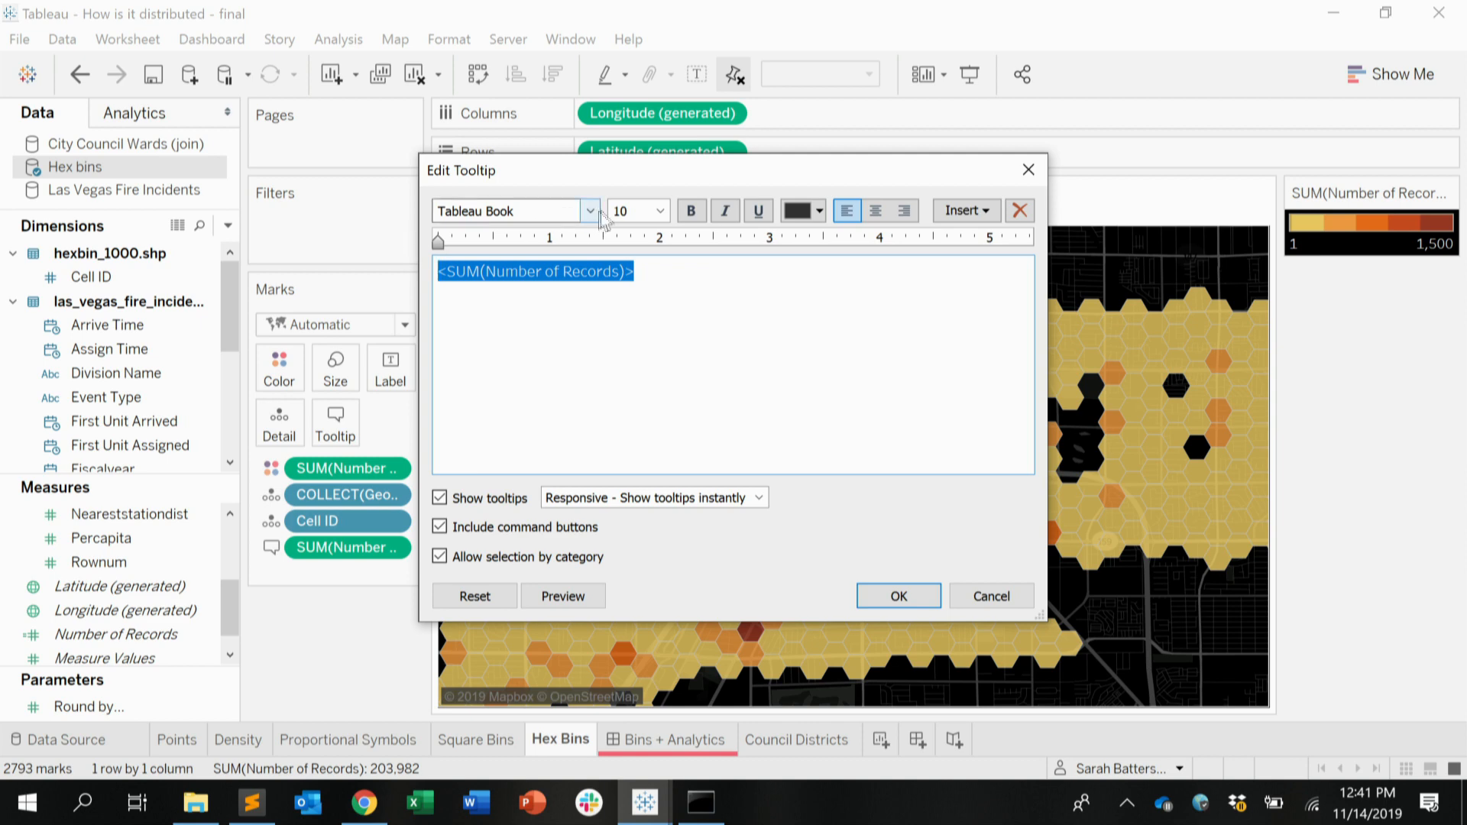
{"action": "left_click", "coordinate": [660, 211]}
{"action": "left_click", "coordinate": [632, 407]}
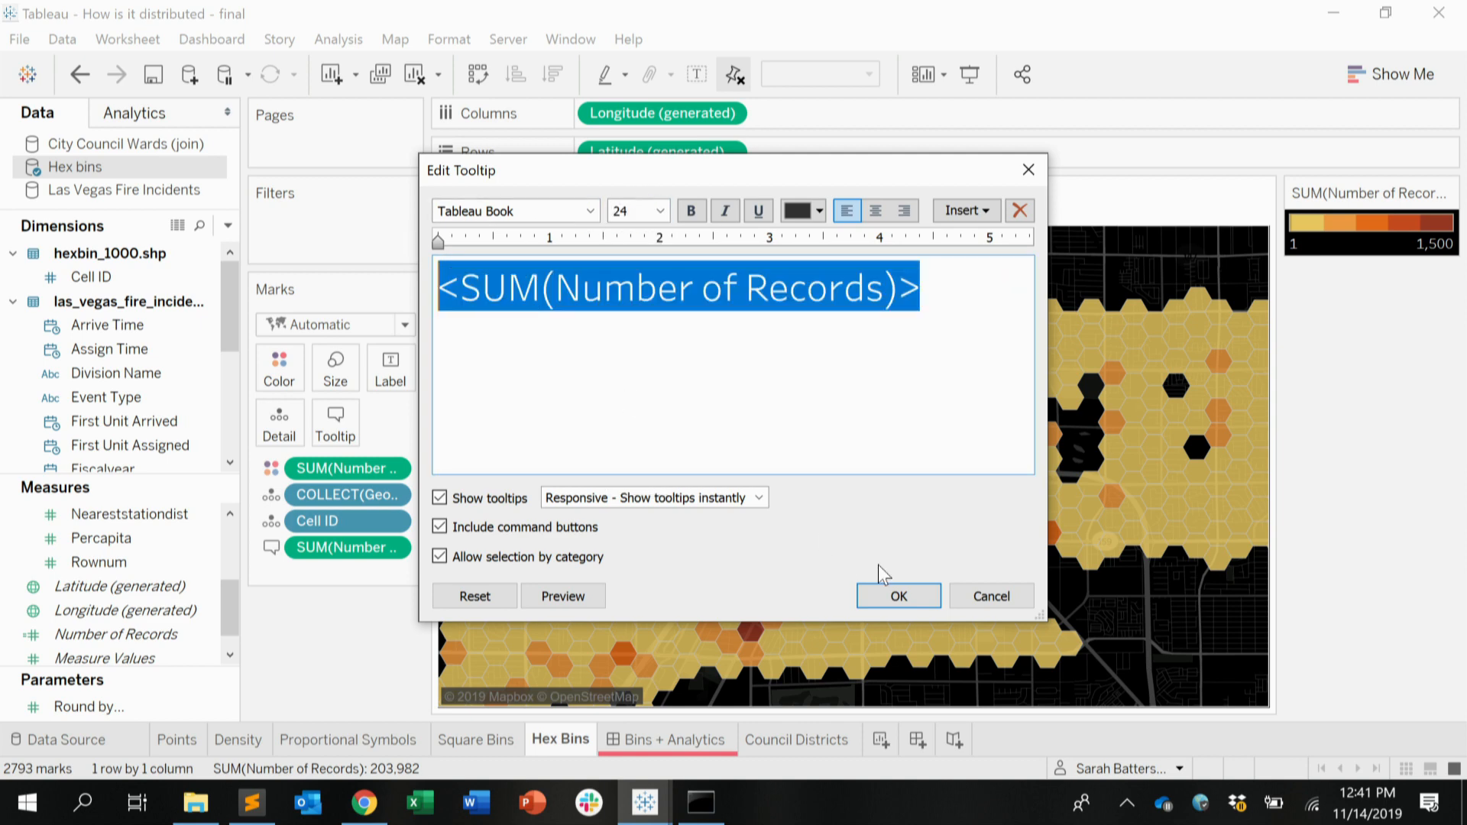
{"action": "left_click", "coordinate": [900, 600]}
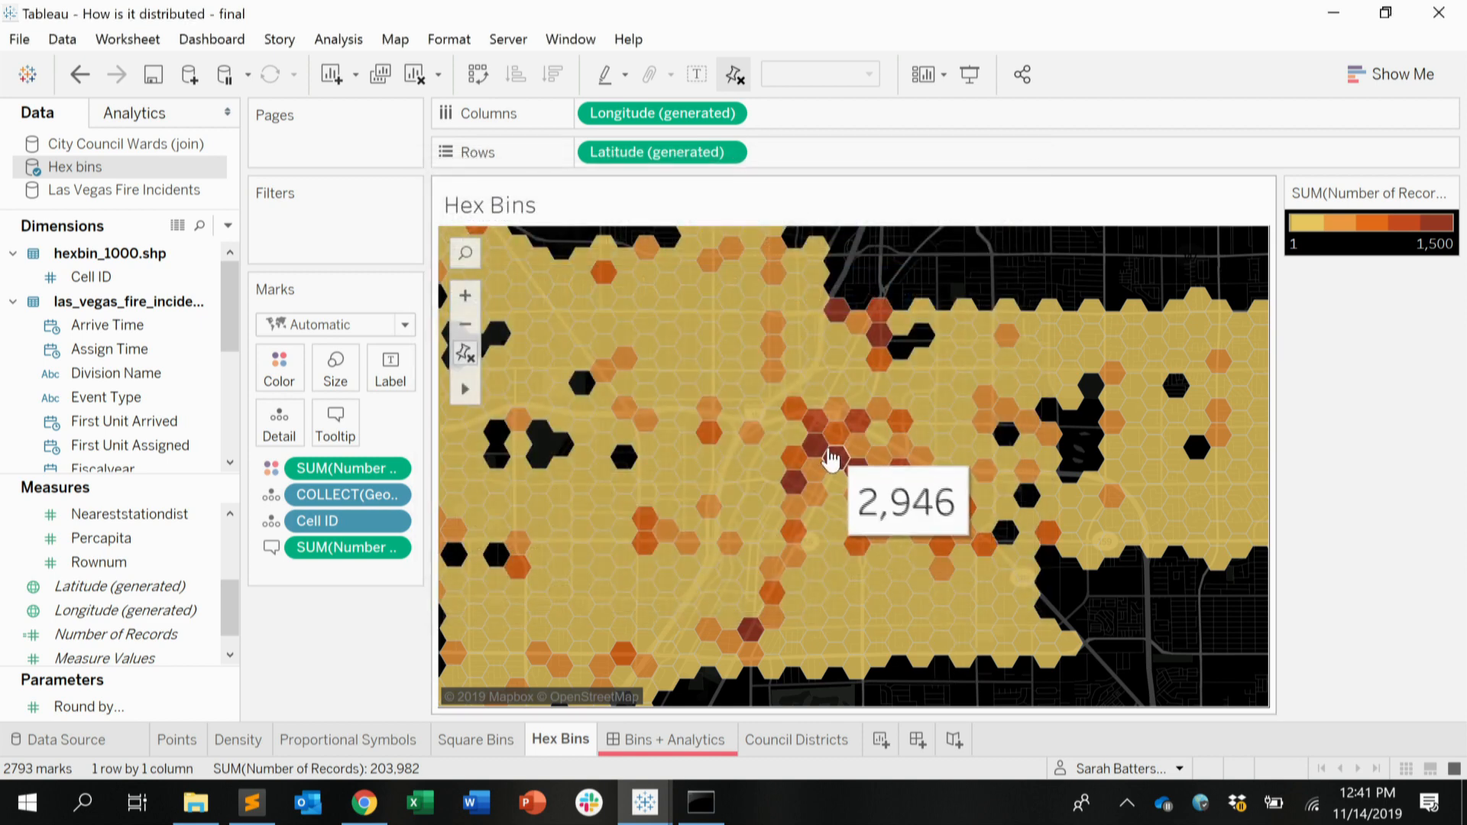
{"action": "left_click", "coordinate": [815, 450]}
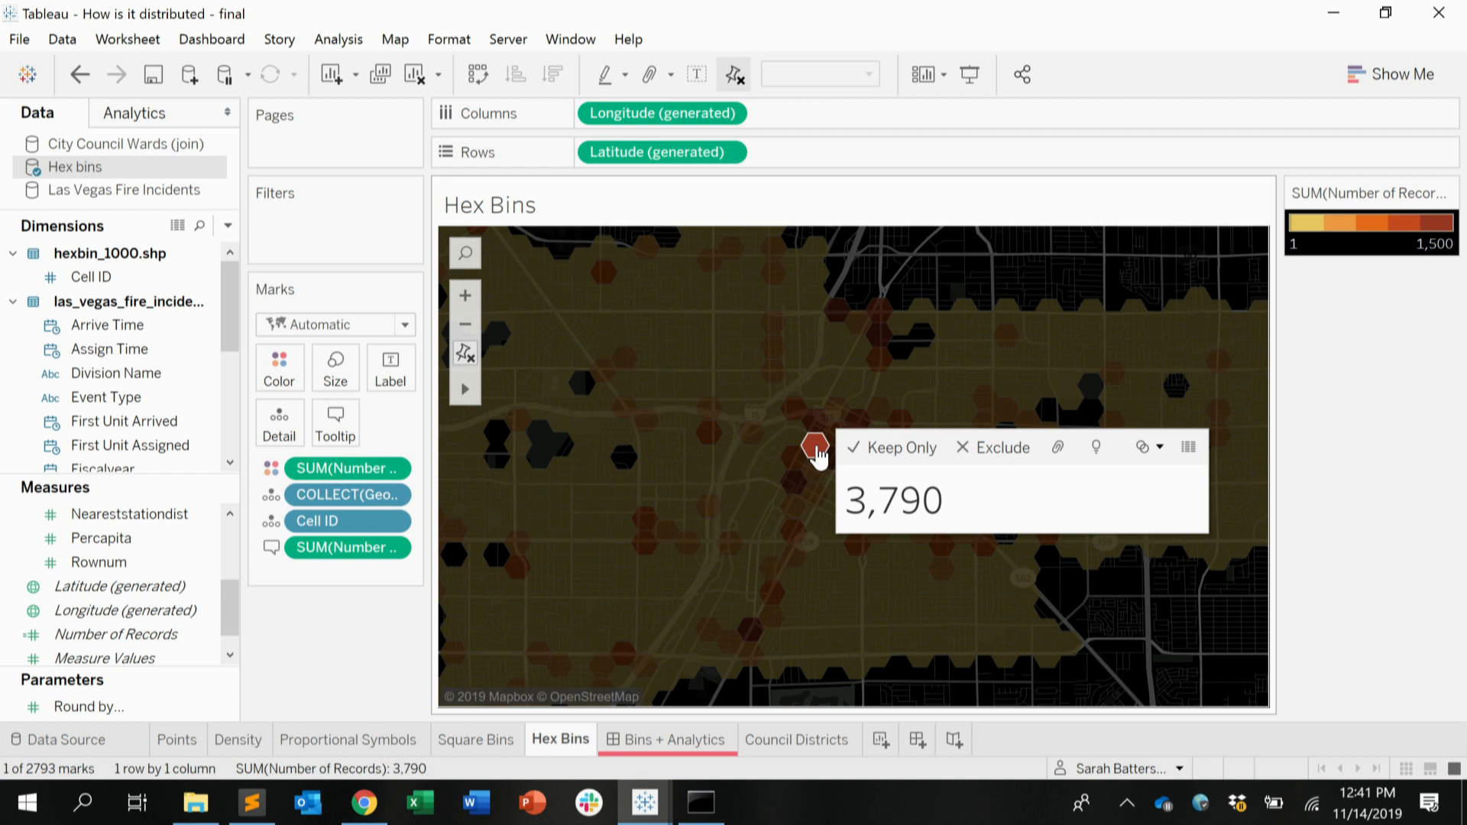
Step: On the Bins + Analytics dashboard, select a dark hex bin in the city center and examine its responding stations
{"action": "left_click", "coordinate": [672, 739]}
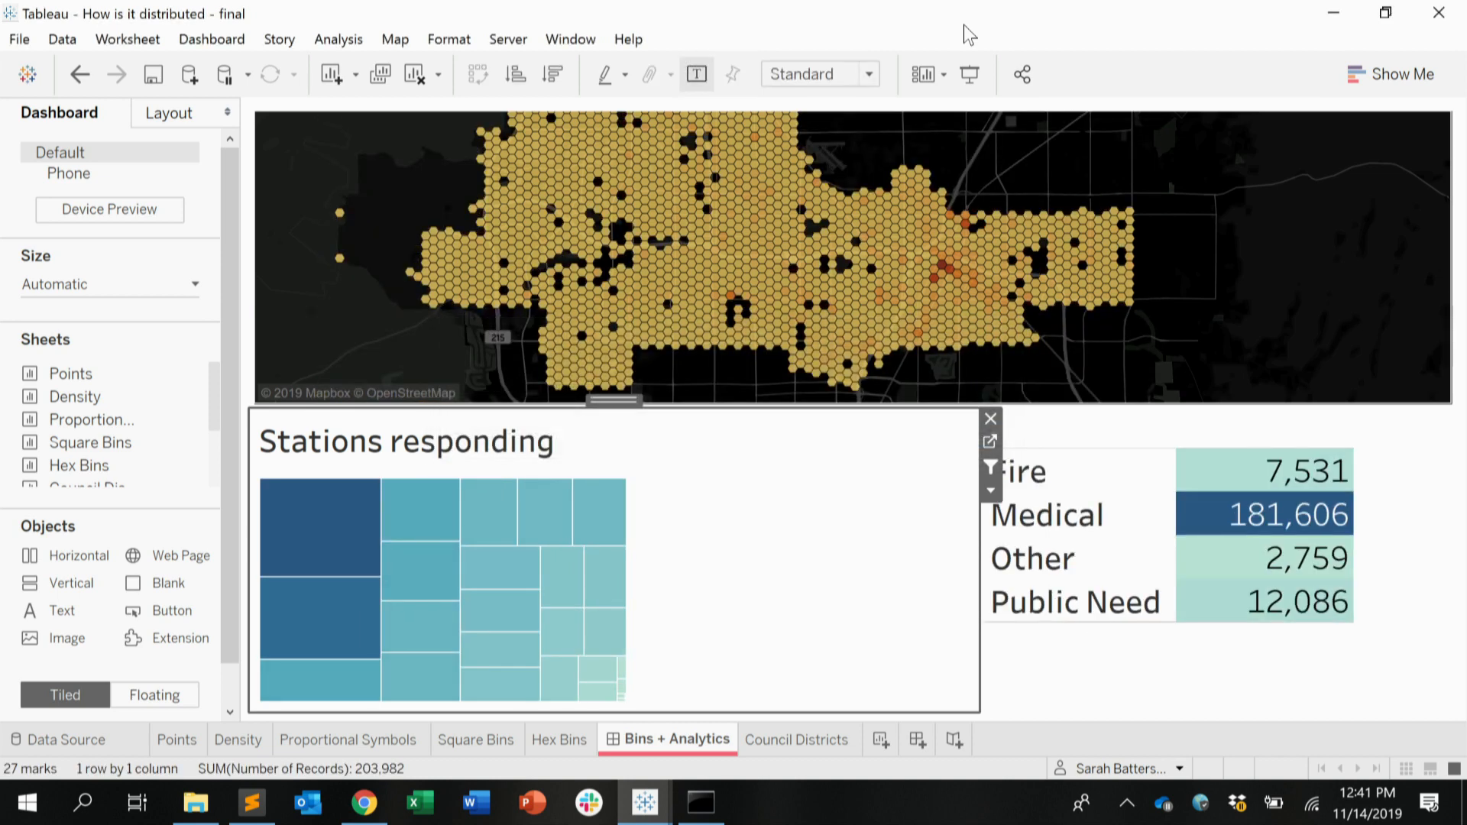
{"action": "left_click", "coordinate": [942, 269]}
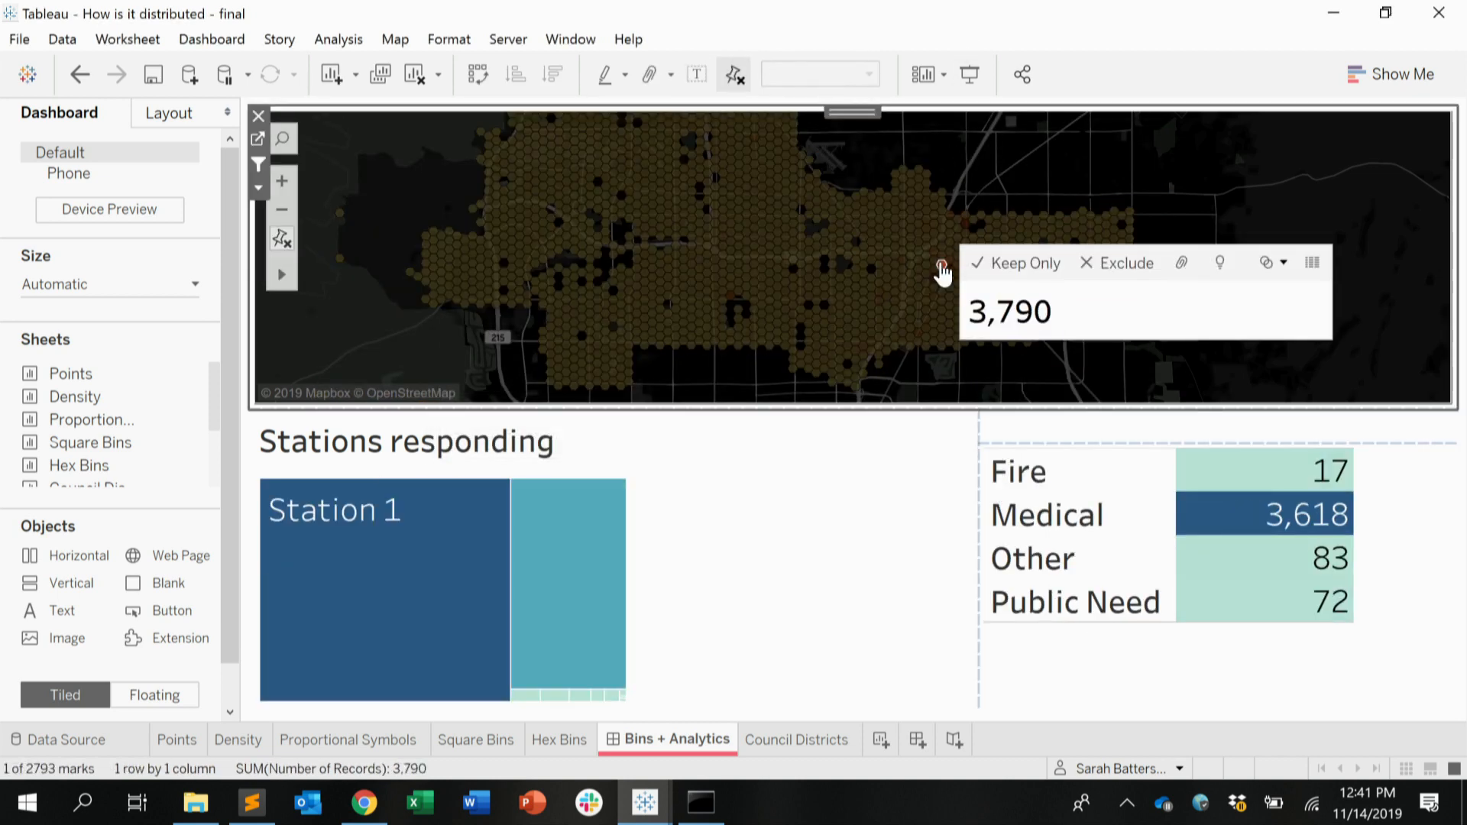
{"action": "mouse_move", "coordinate": [385, 556]}
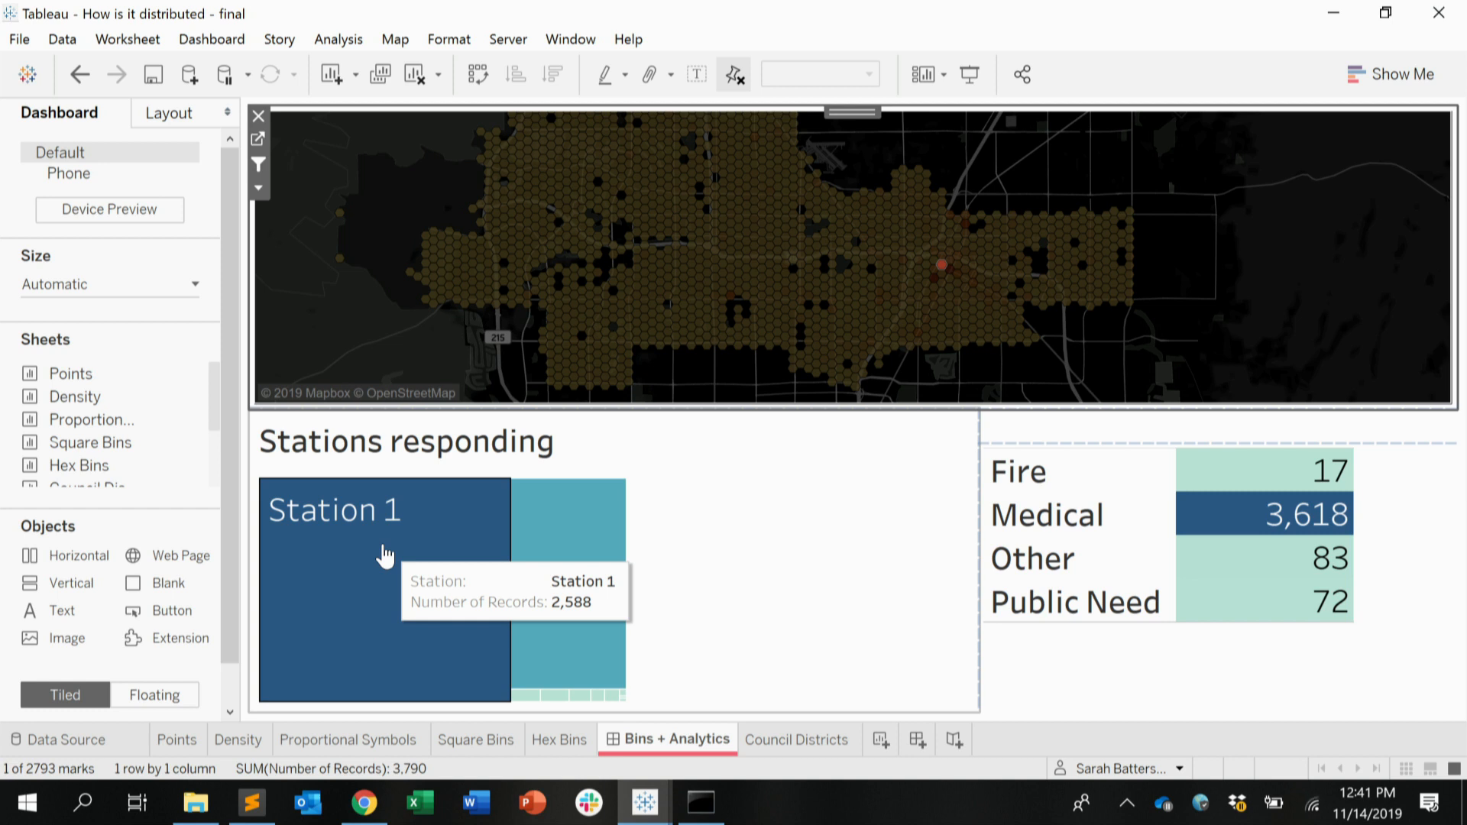
{"action": "left_click", "coordinate": [725, 529]}
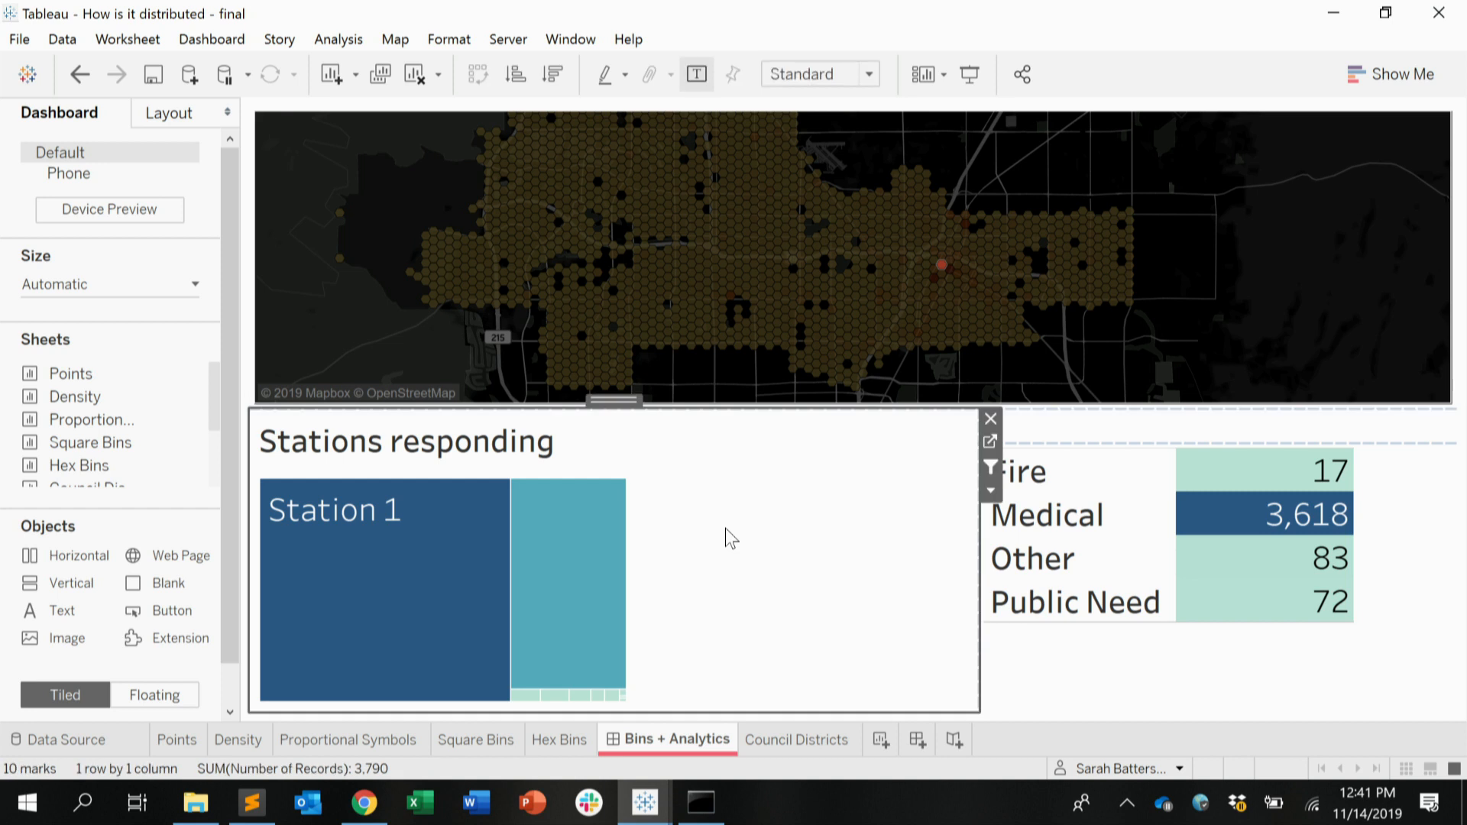
{"action": "mouse_move", "coordinate": [485, 582]}
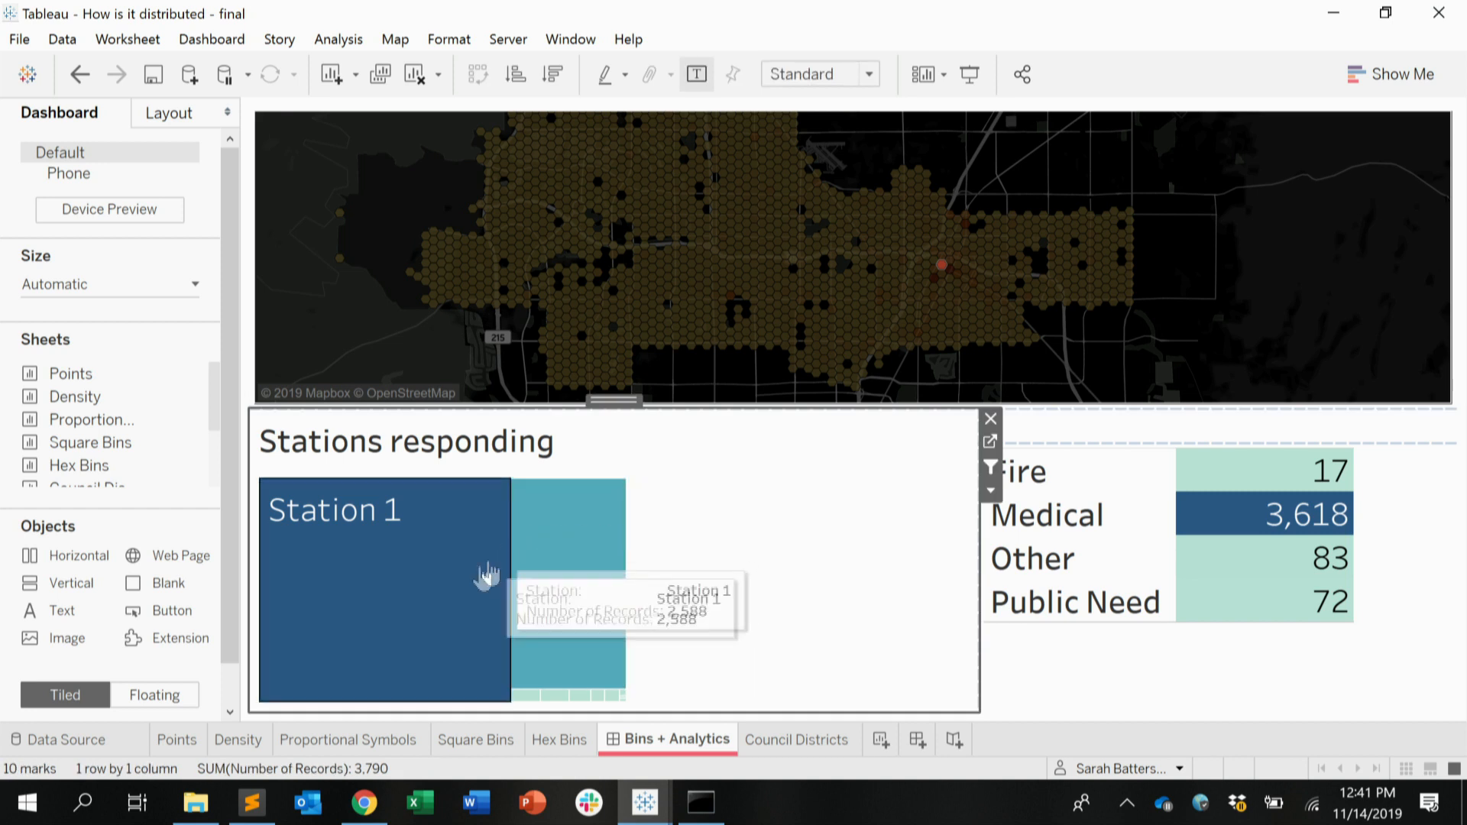
Step: Filter the dashboard to Station 1 and clear the hex bin selection on the map
{"action": "left_click", "coordinate": [425, 582]}
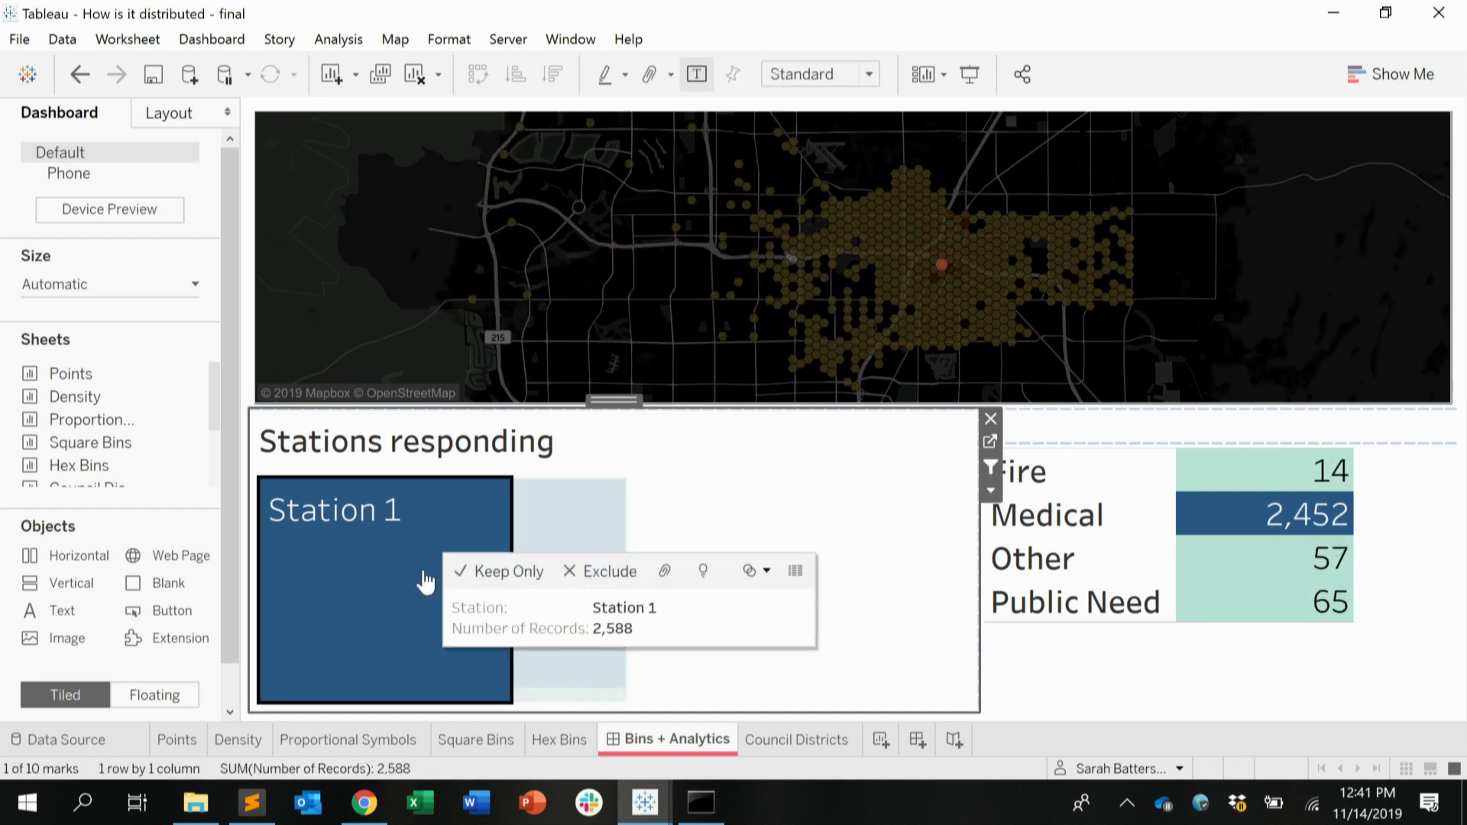
{"action": "left_click", "coordinate": [672, 365]}
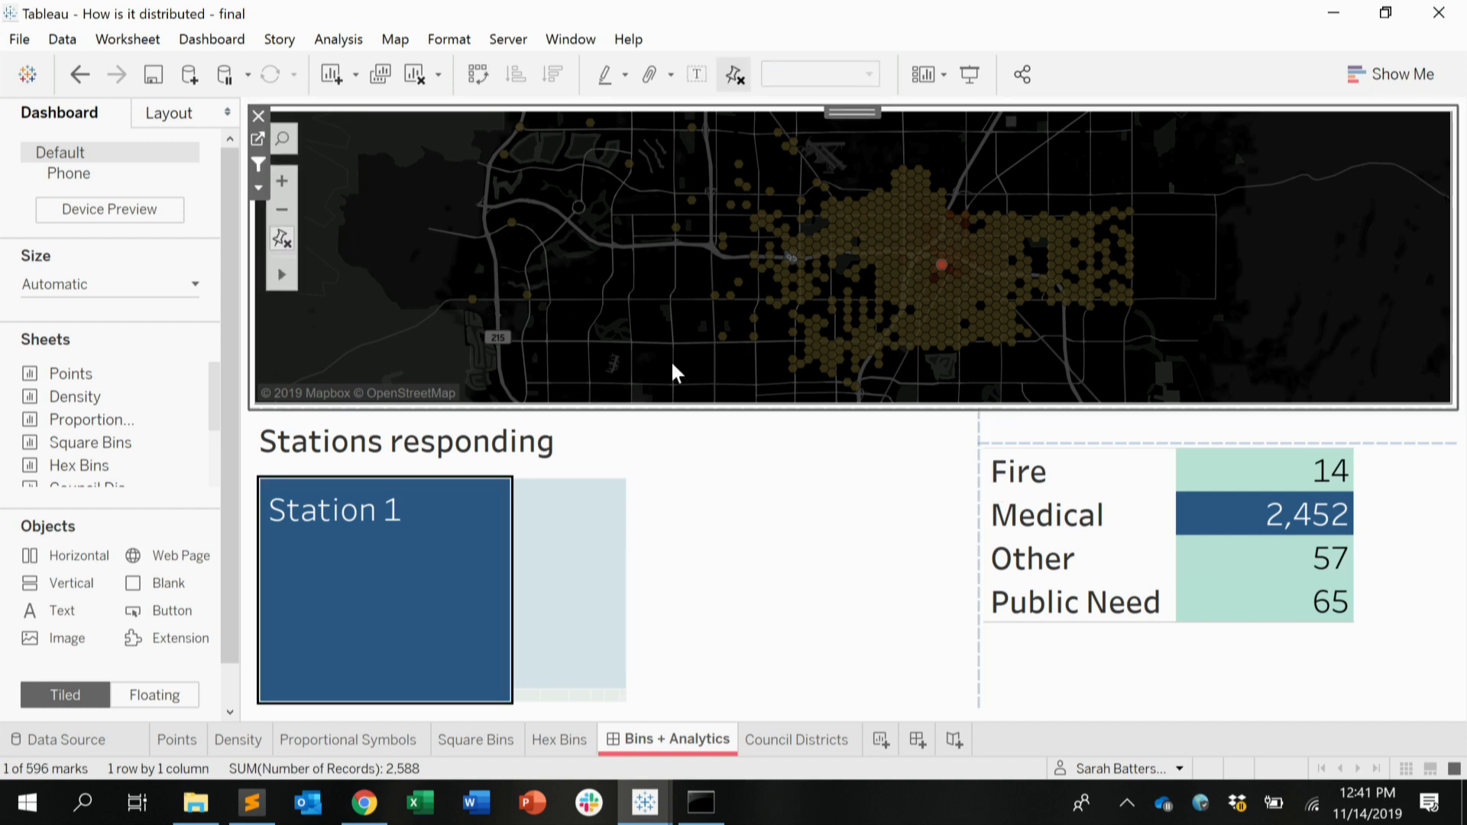
{"action": "left_click", "coordinate": [941, 269]}
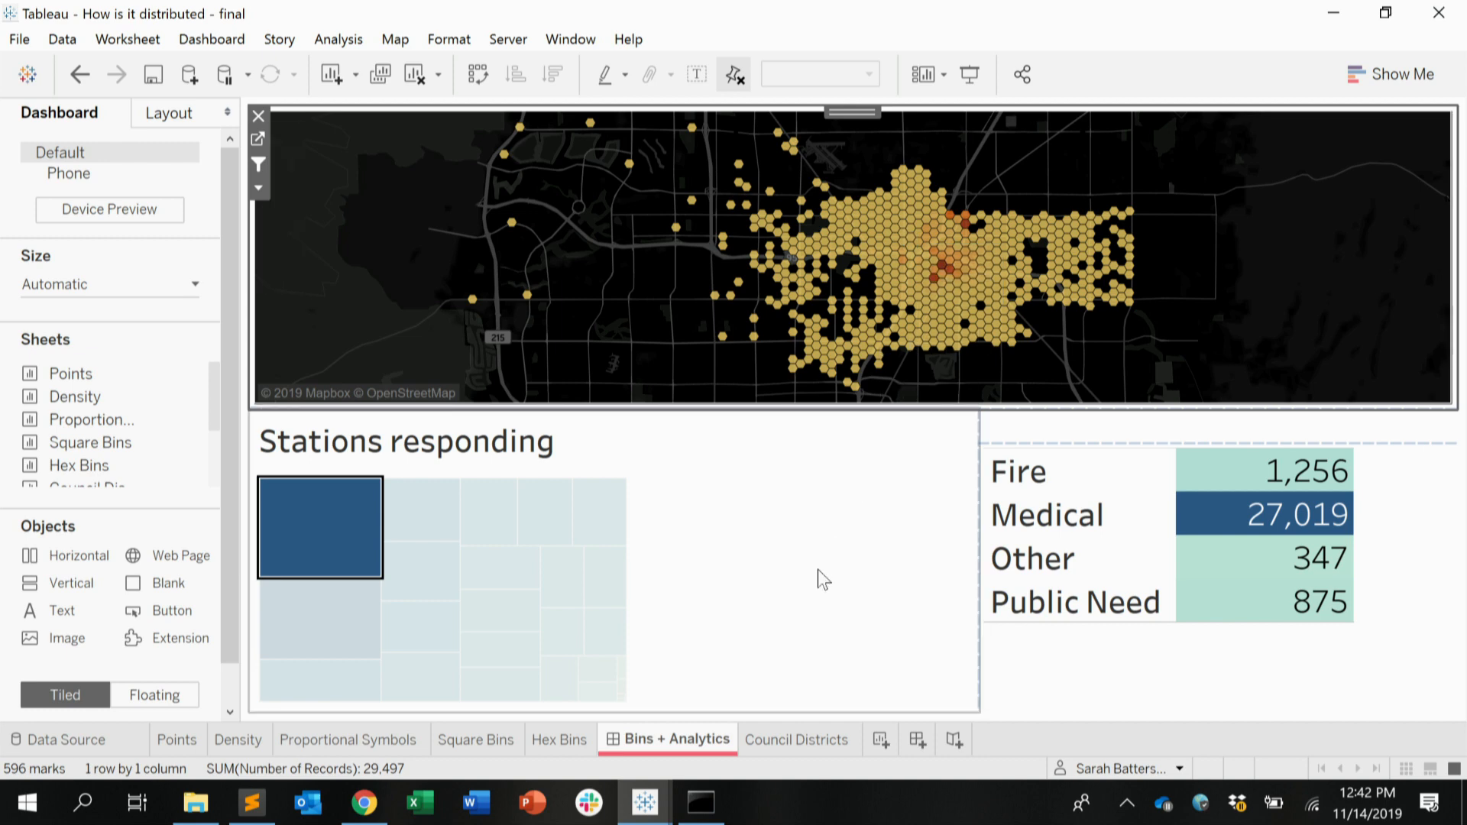
Step: On the Council Districts sheet, color the wards by Number of Records
{"action": "left_click", "coordinate": [794, 740]}
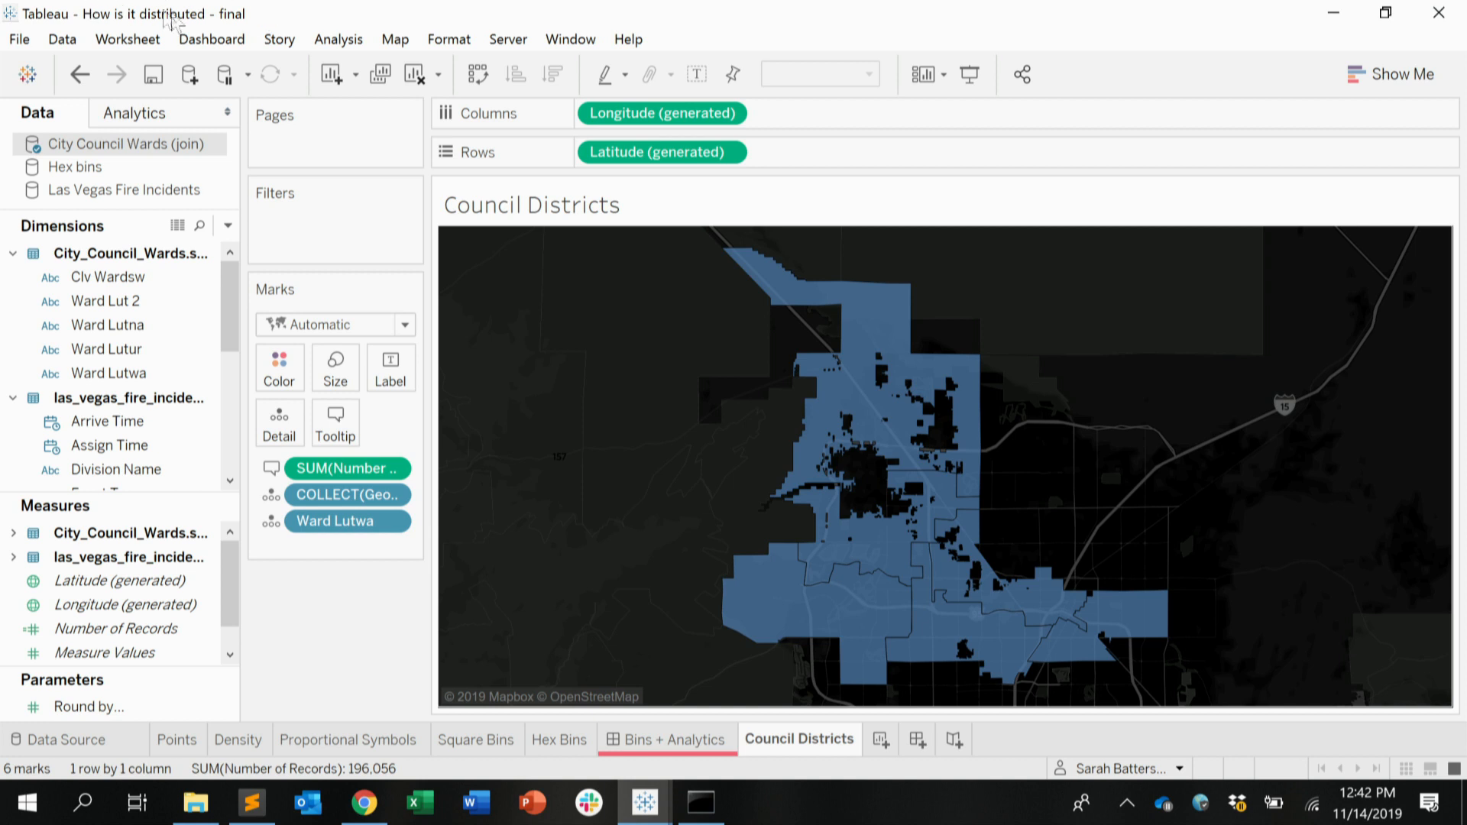
{"action": "left_click_drag", "start_coordinate": [115, 629], "coordinate": [264, 365]}
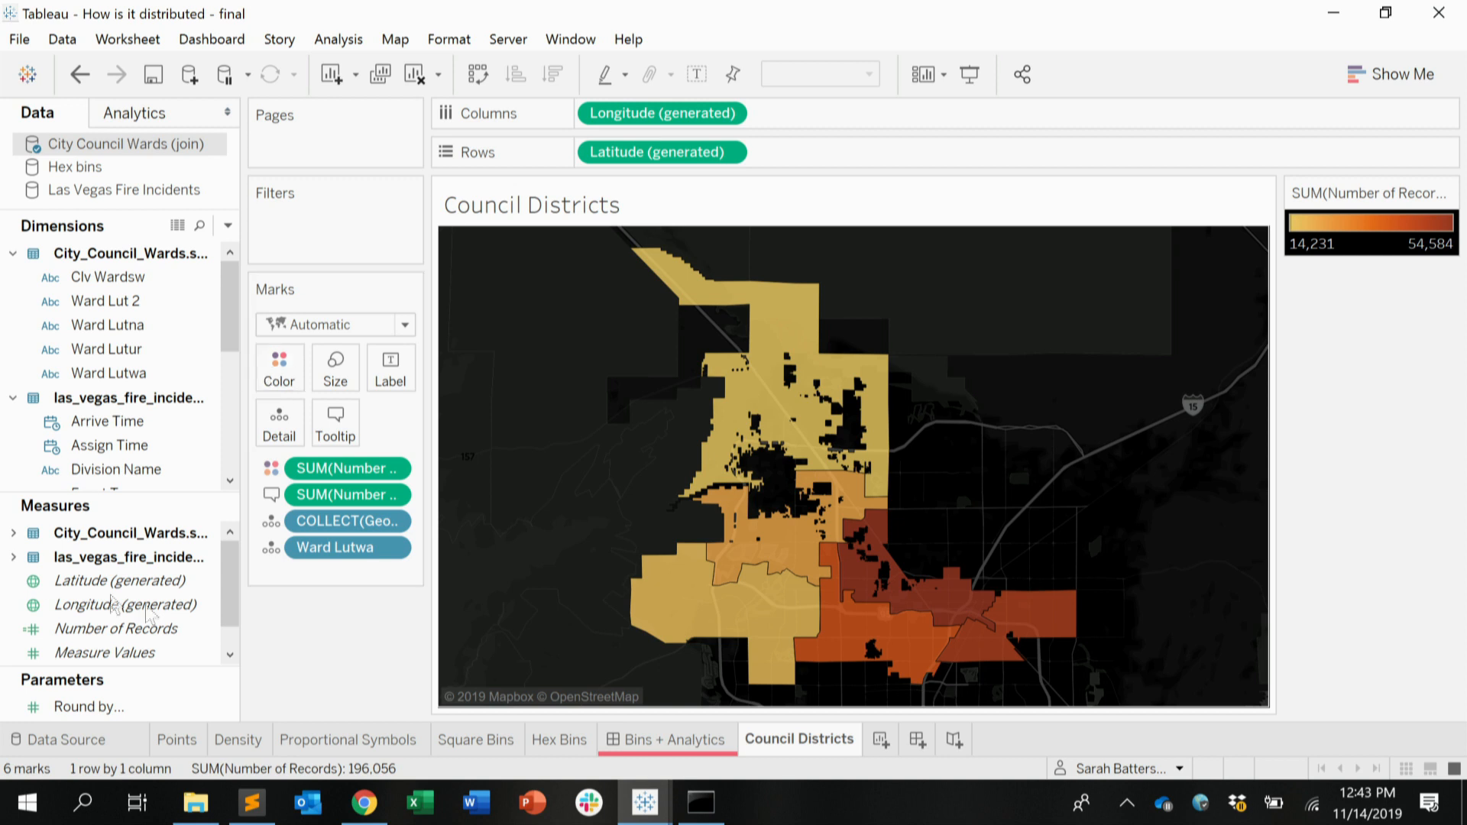
Step: Switch to the What is there - final workbook and examine the work type tooltips of points on the Building permits map
{"action": "left_click", "coordinate": [646, 811]}
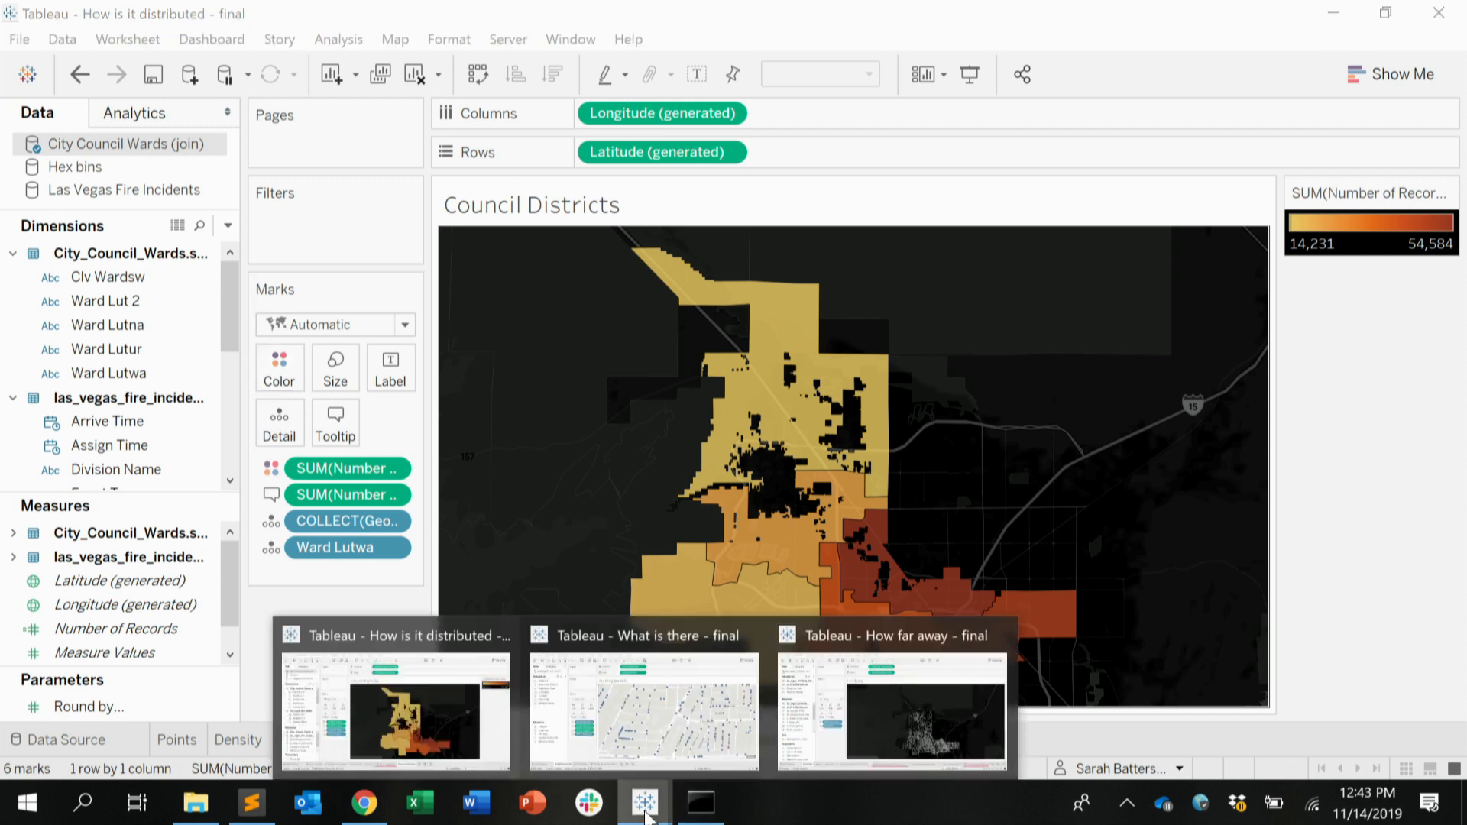
{"action": "left_click", "coordinate": [643, 745]}
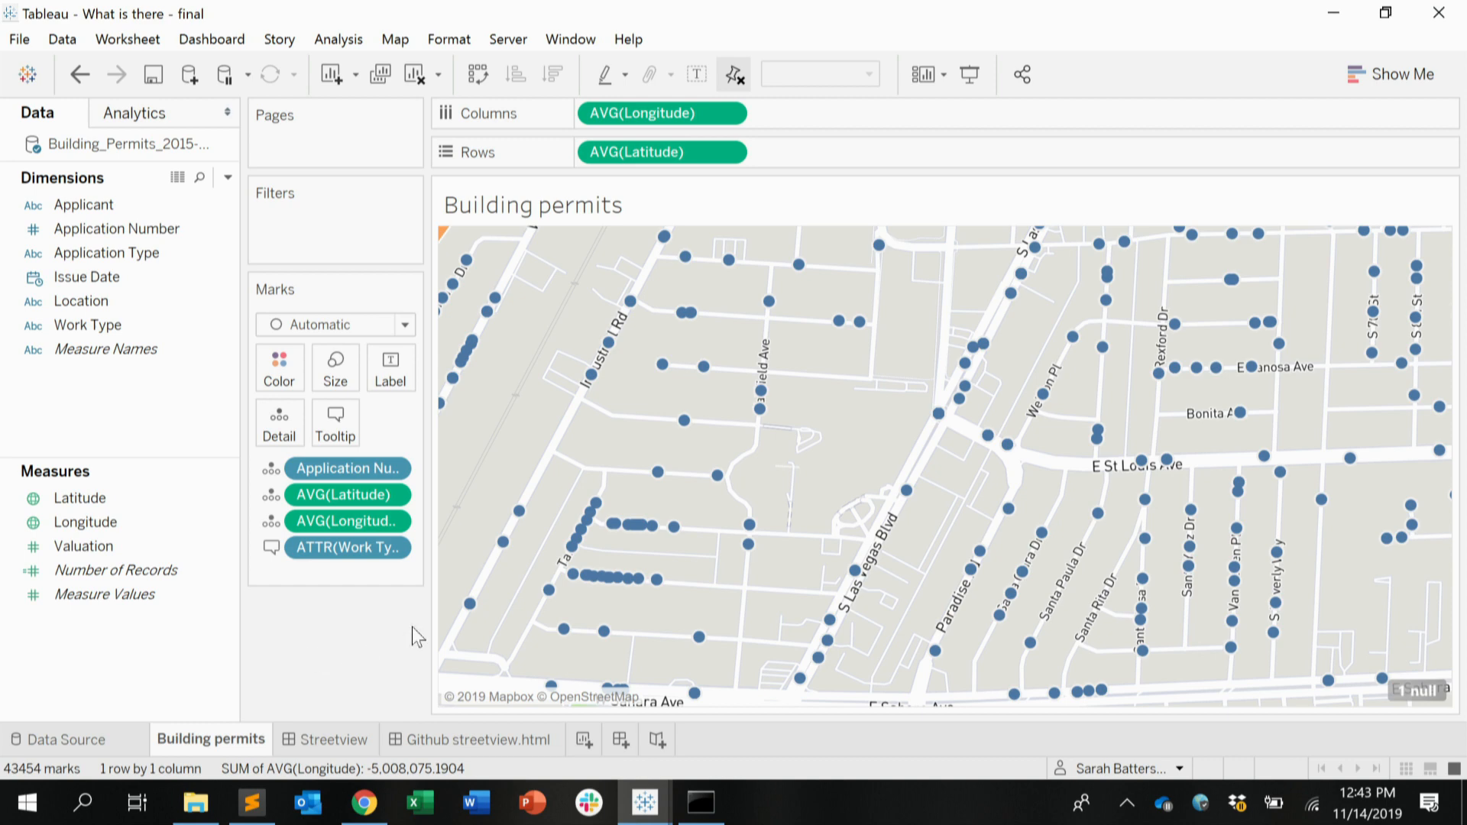
{"action": "mouse_move", "coordinate": [766, 419]}
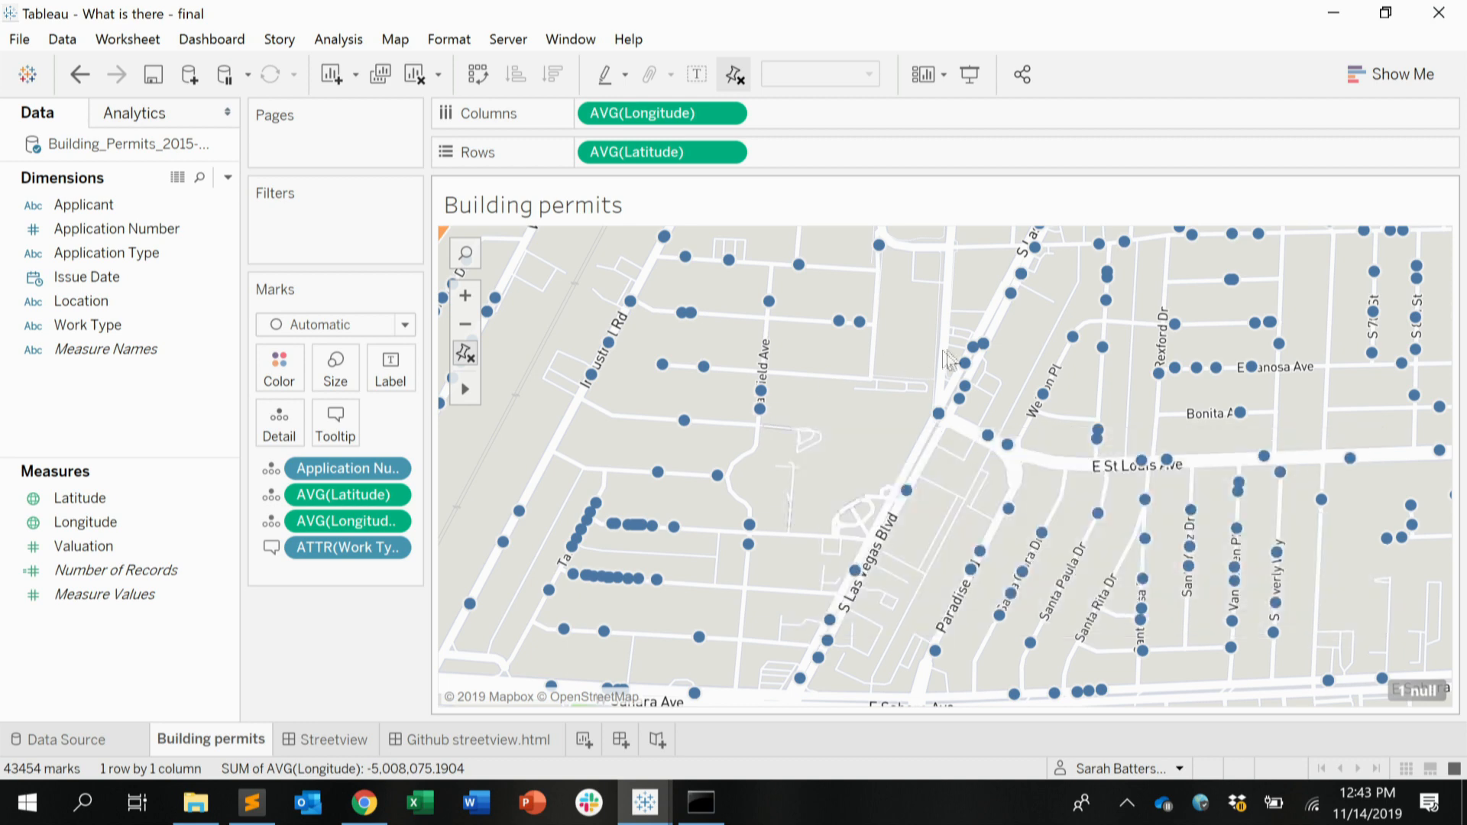
{"action": "mouse_move", "coordinate": [984, 354]}
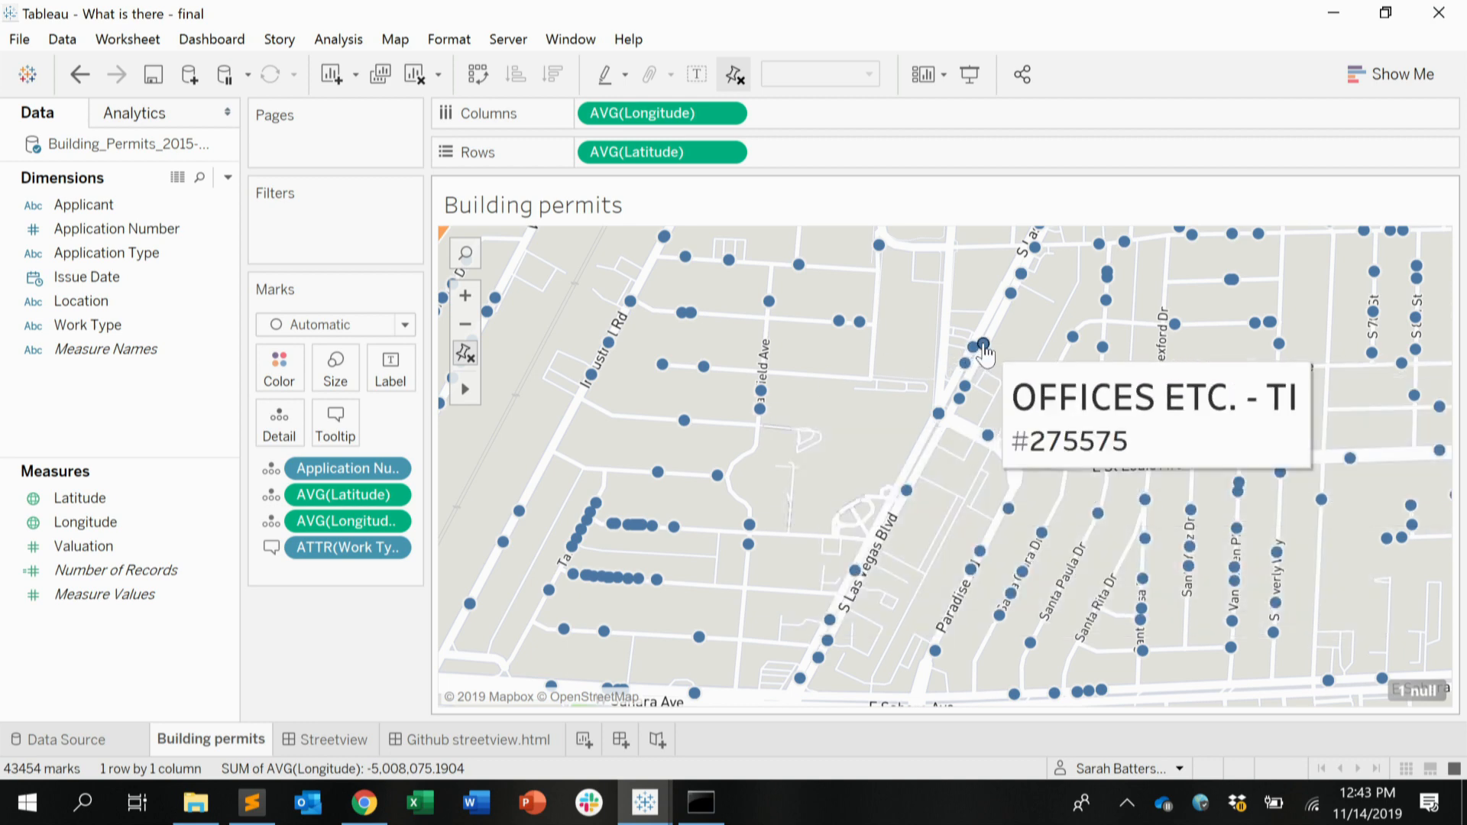
{"action": "mouse_move", "coordinate": [767, 306]}
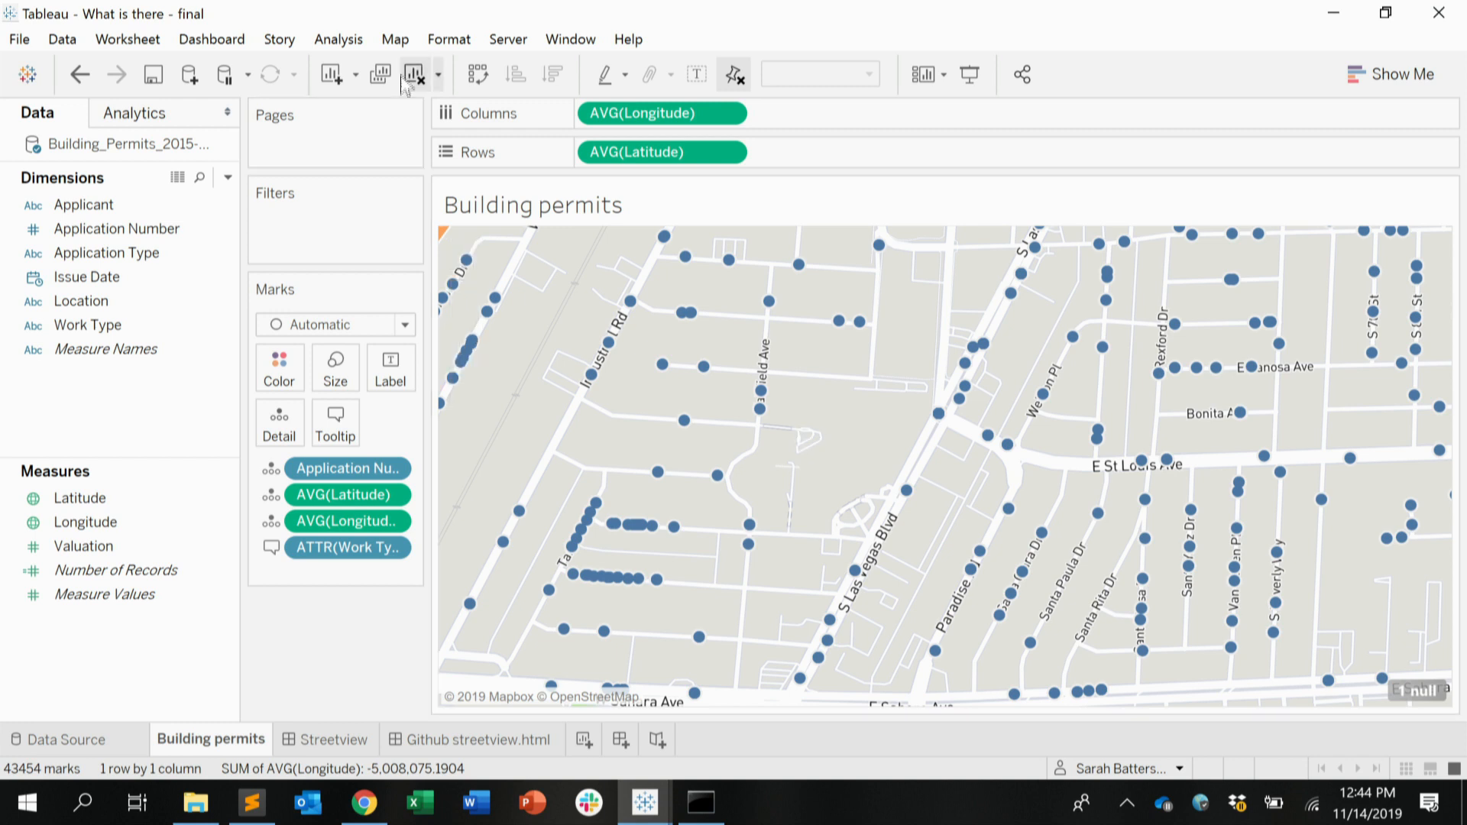
Step: Turn on the Points of Interest map layer for the Building permits map and inspect the labels around Stratosphere Las Vegas
{"action": "left_click", "coordinate": [395, 40]}
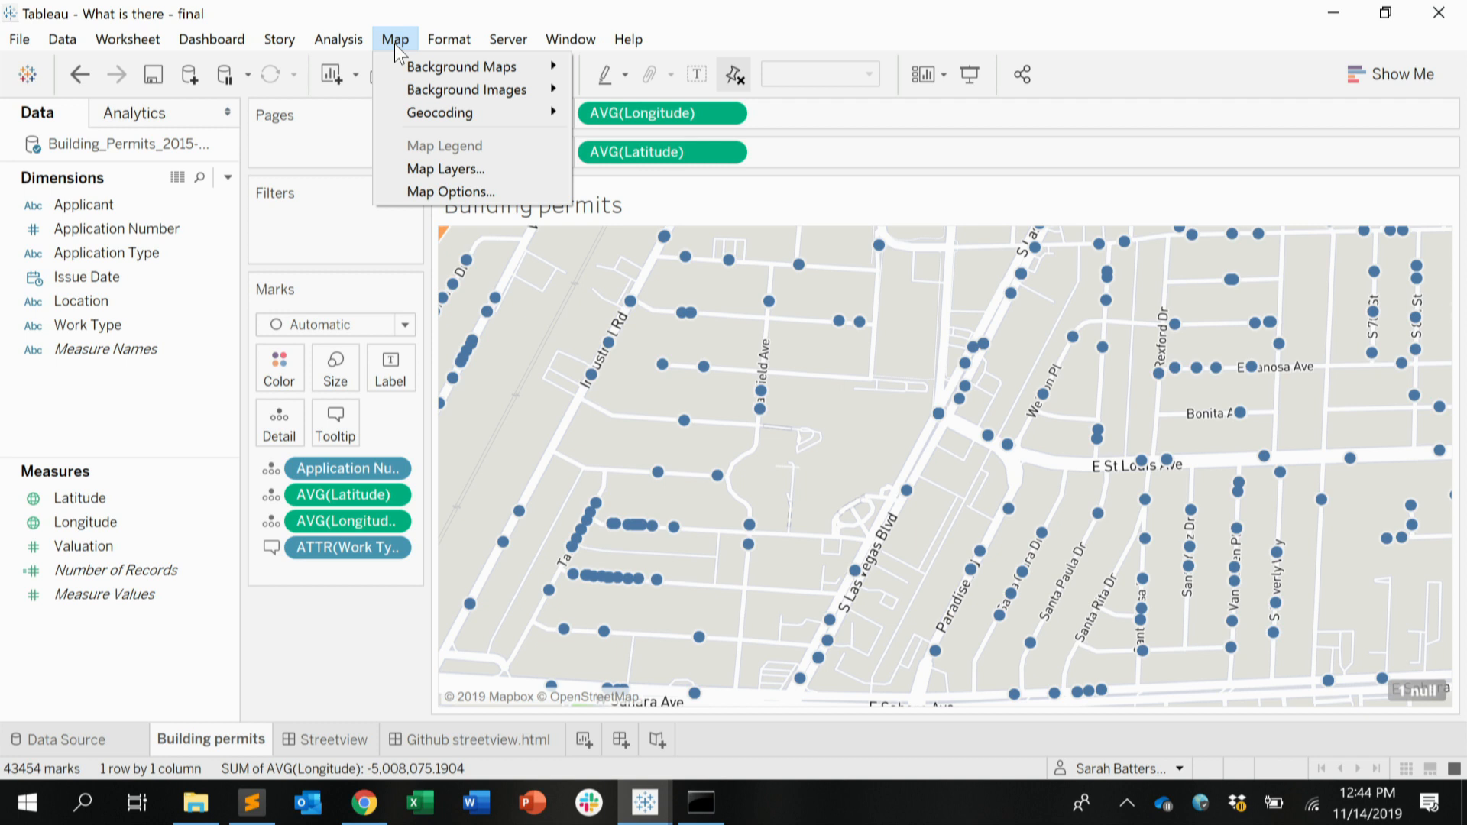
{"action": "left_click", "coordinate": [423, 167]}
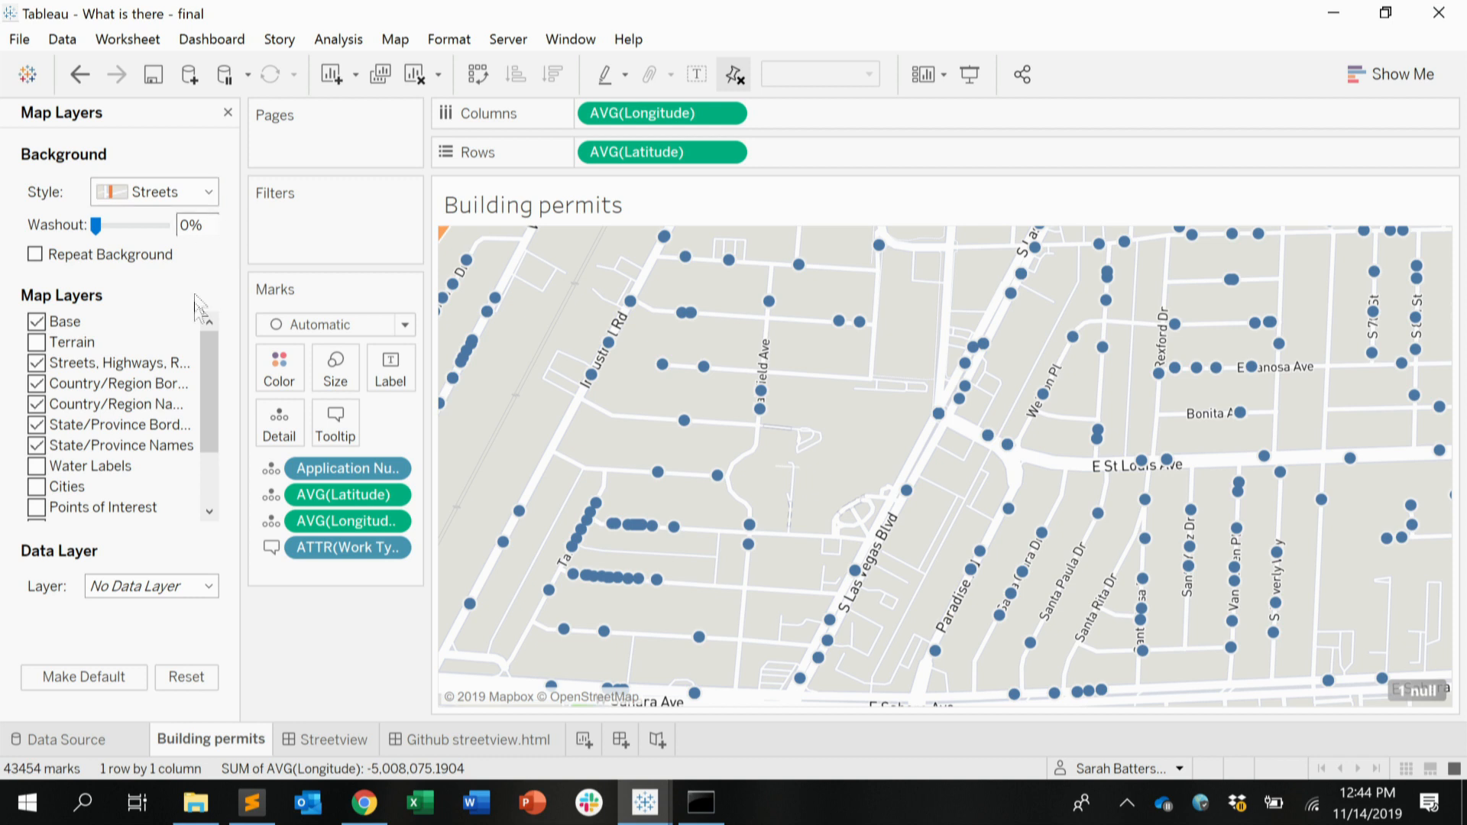
{"action": "left_click_drag", "start_coordinate": [213, 341], "coordinate": [212, 388]}
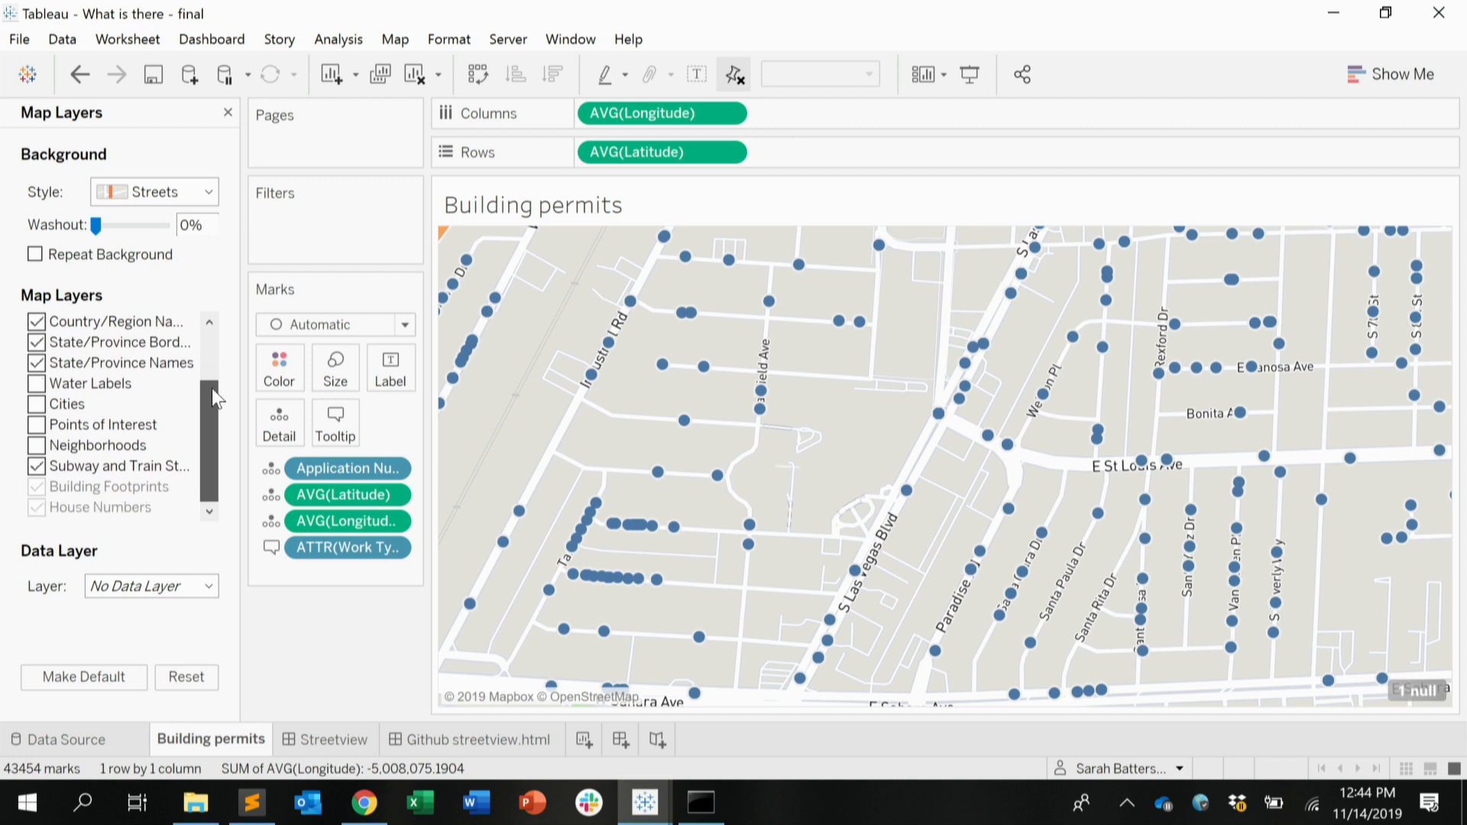
{"action": "left_click", "coordinate": [35, 427]}
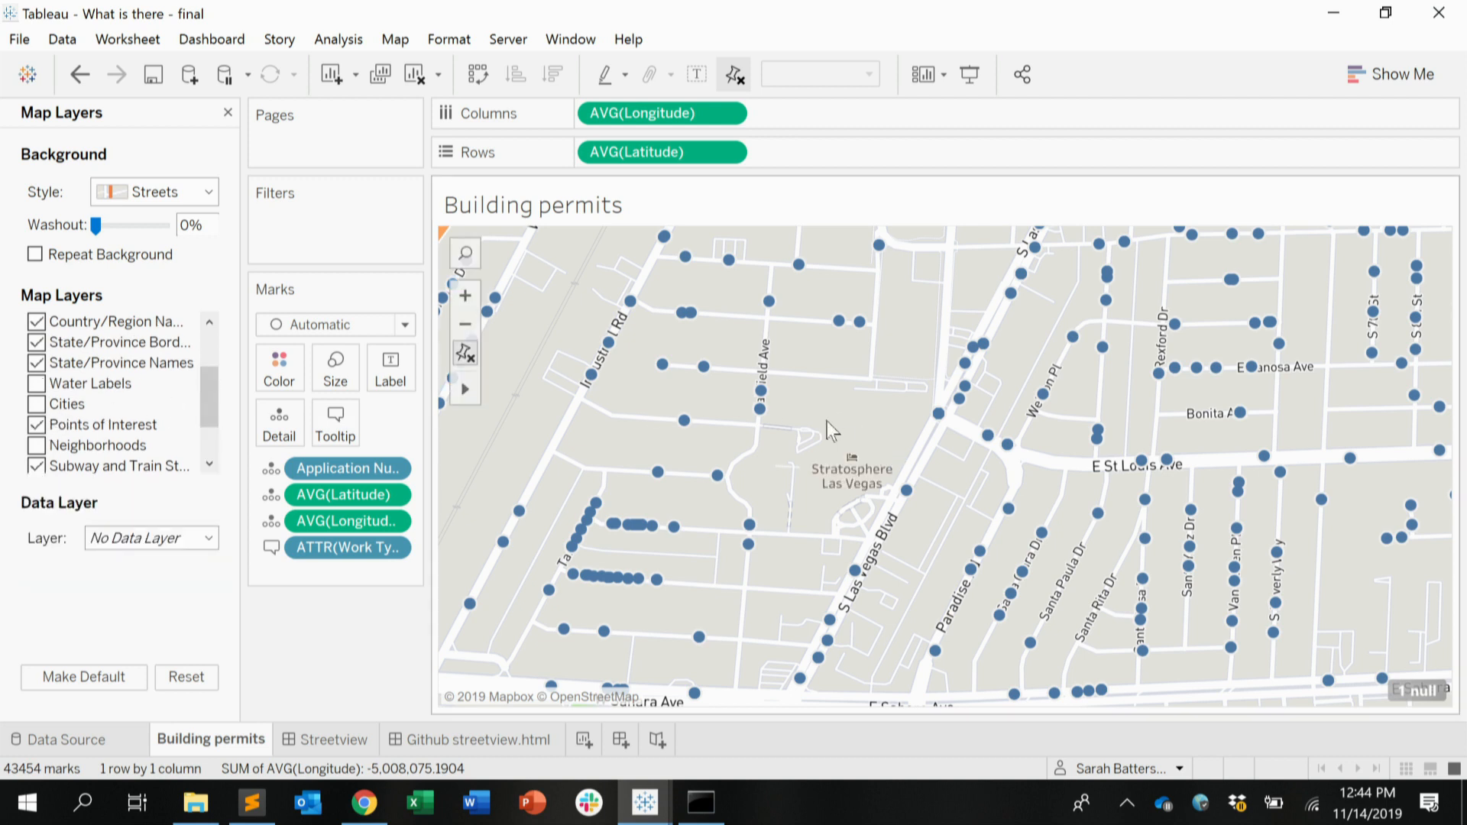
{"action": "left_click_drag", "start_coordinate": [797, 410], "coordinate": [1052, 599]}
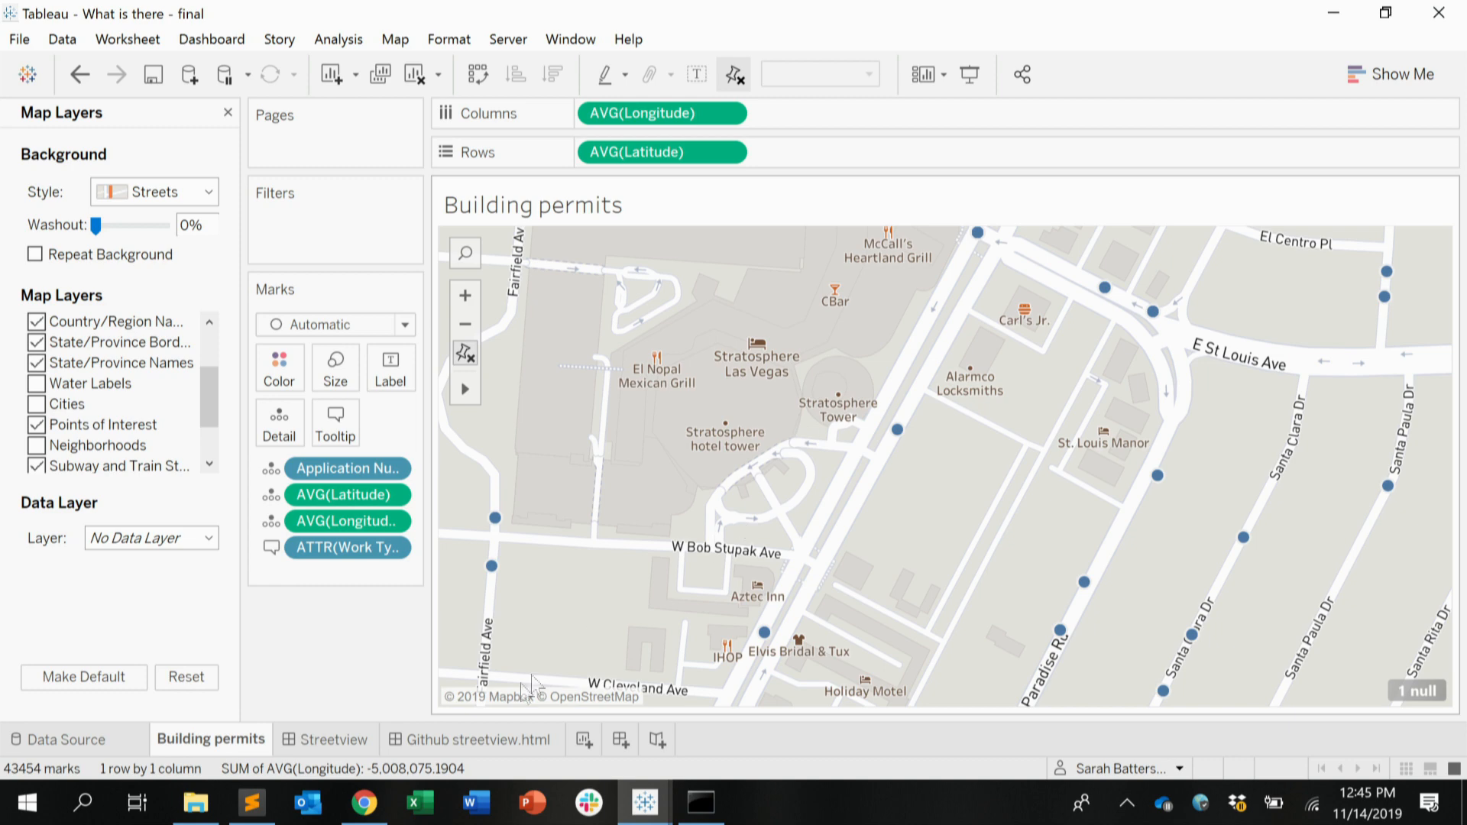
Step: On the Streetview dashboard, load the street view for the 3D_044_WATER HEATER permit northeast of Stratosphere Las Vegas
{"action": "left_click", "coordinate": [323, 740]}
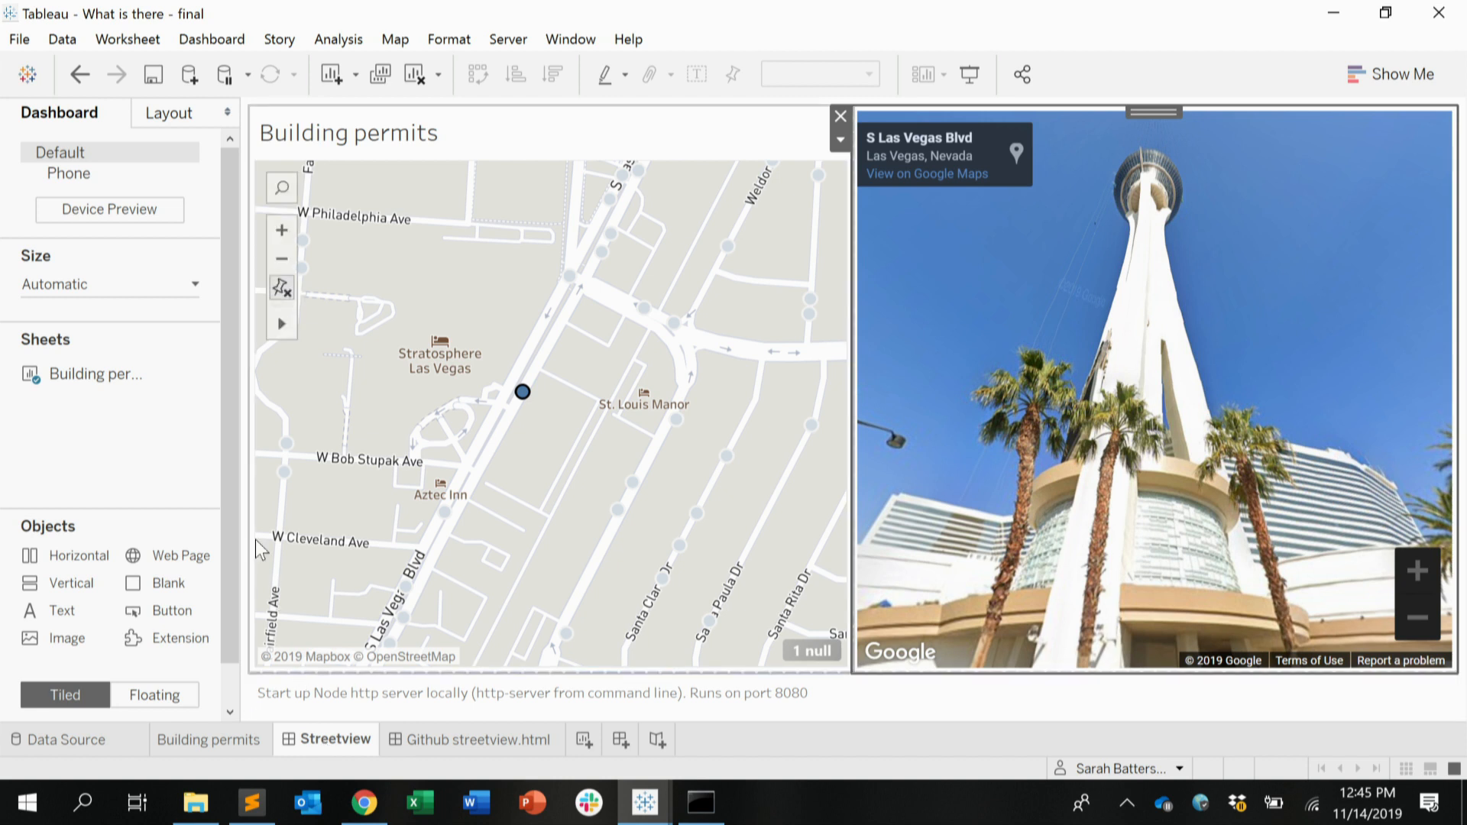
{"action": "mouse_move", "coordinate": [601, 260]}
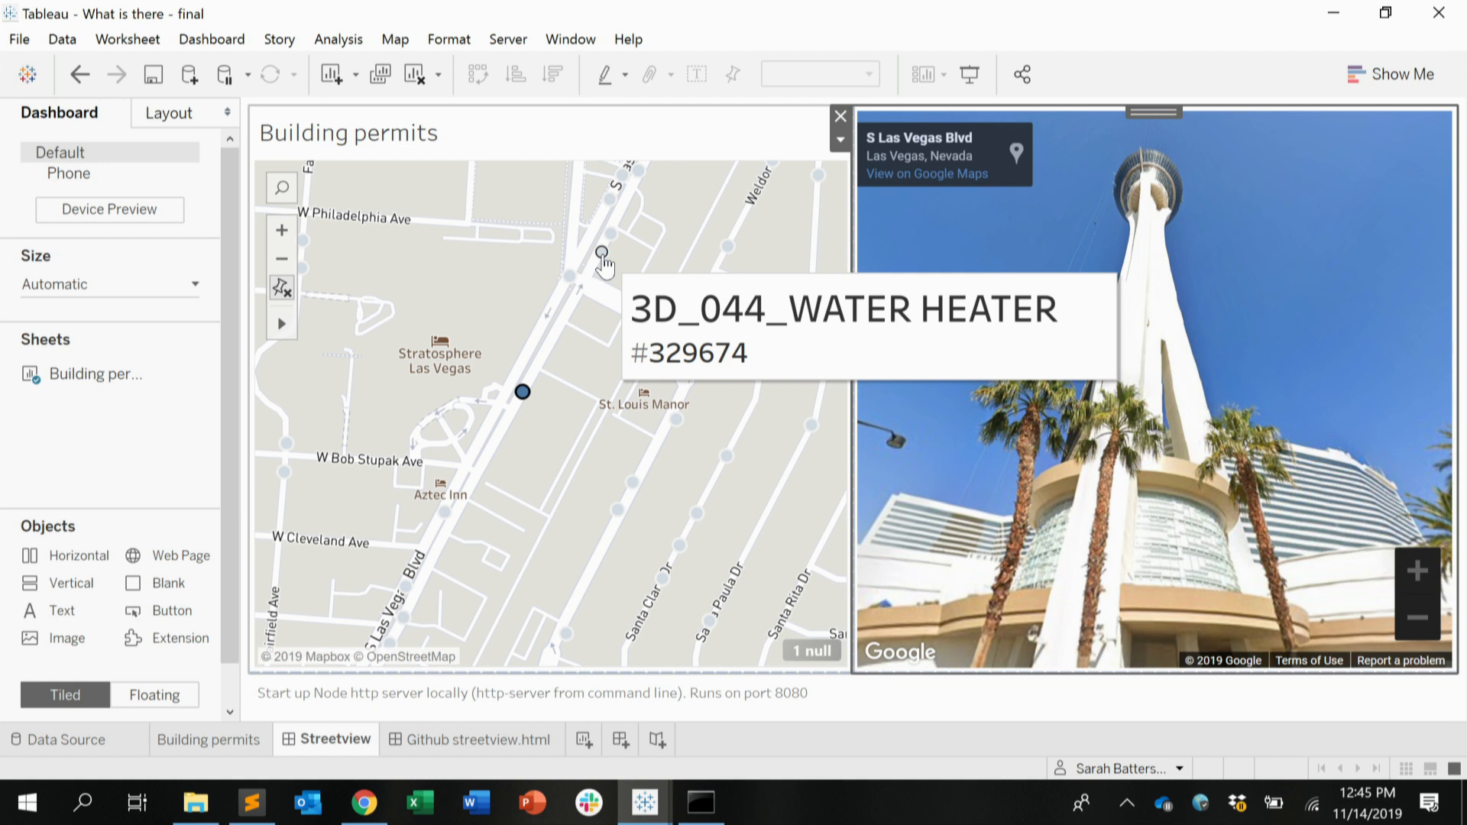
{"action": "left_click", "coordinate": [602, 260]}
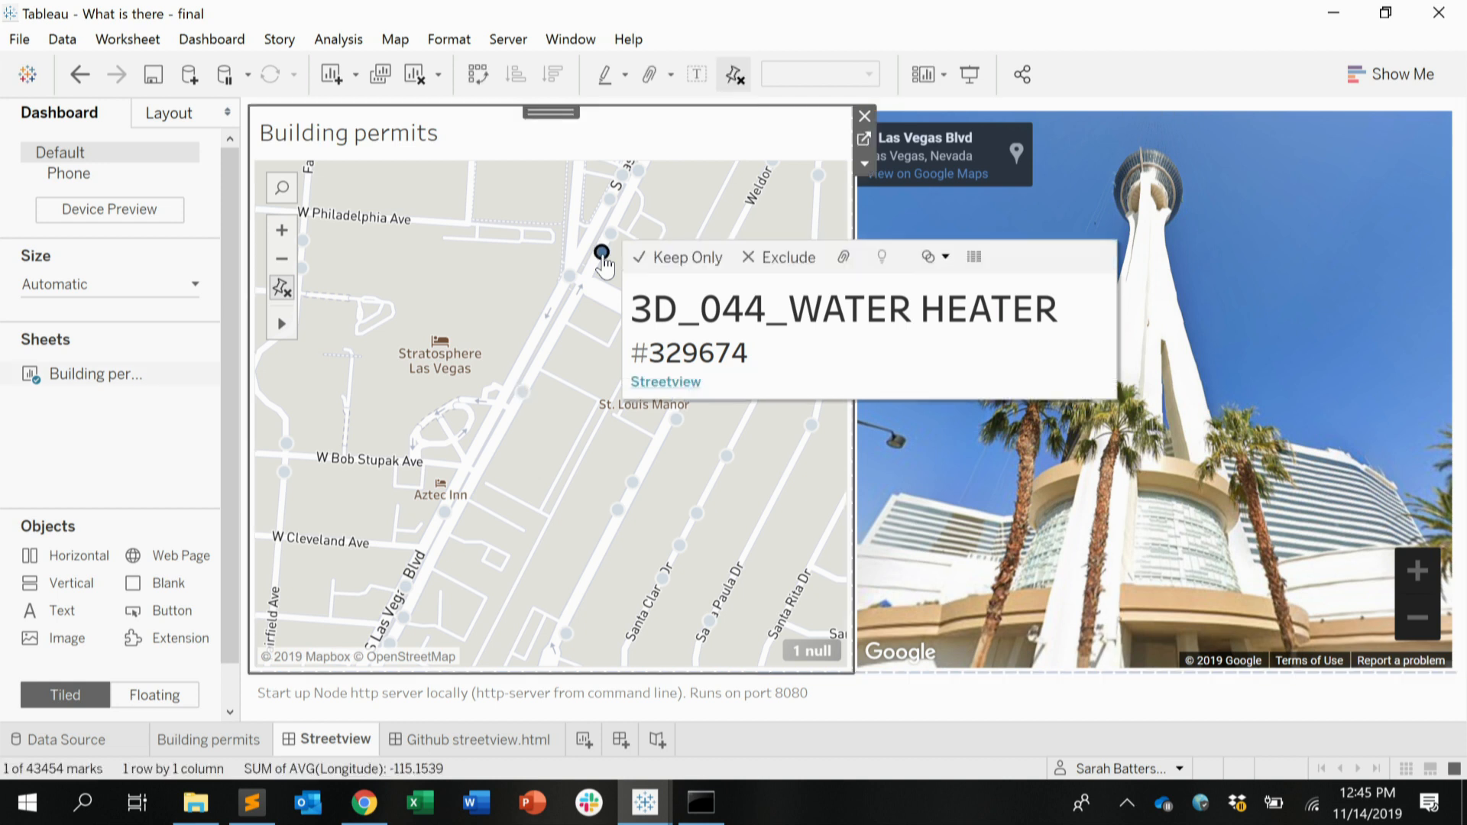
{"action": "left_click", "coordinate": [664, 382]}
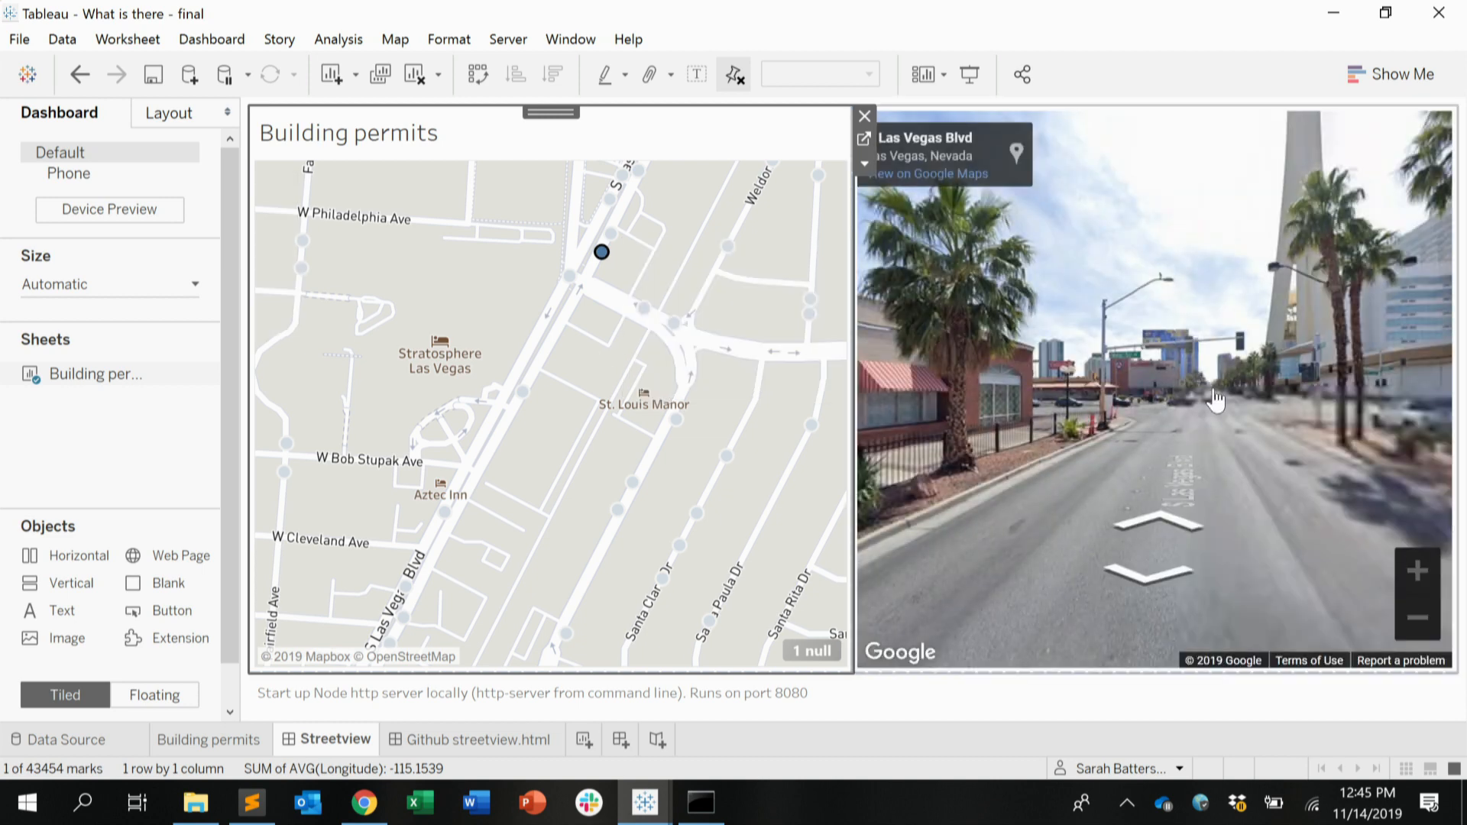
Step: Look around the S Las Vegas Blvd street view, rotating past the Stratosphere side toward the St. Louis Square sign
{"action": "left_click", "coordinate": [1068, 382]}
{"action": "left_click_drag", "start_coordinate": [1068, 382], "coordinate": [886, 375]}
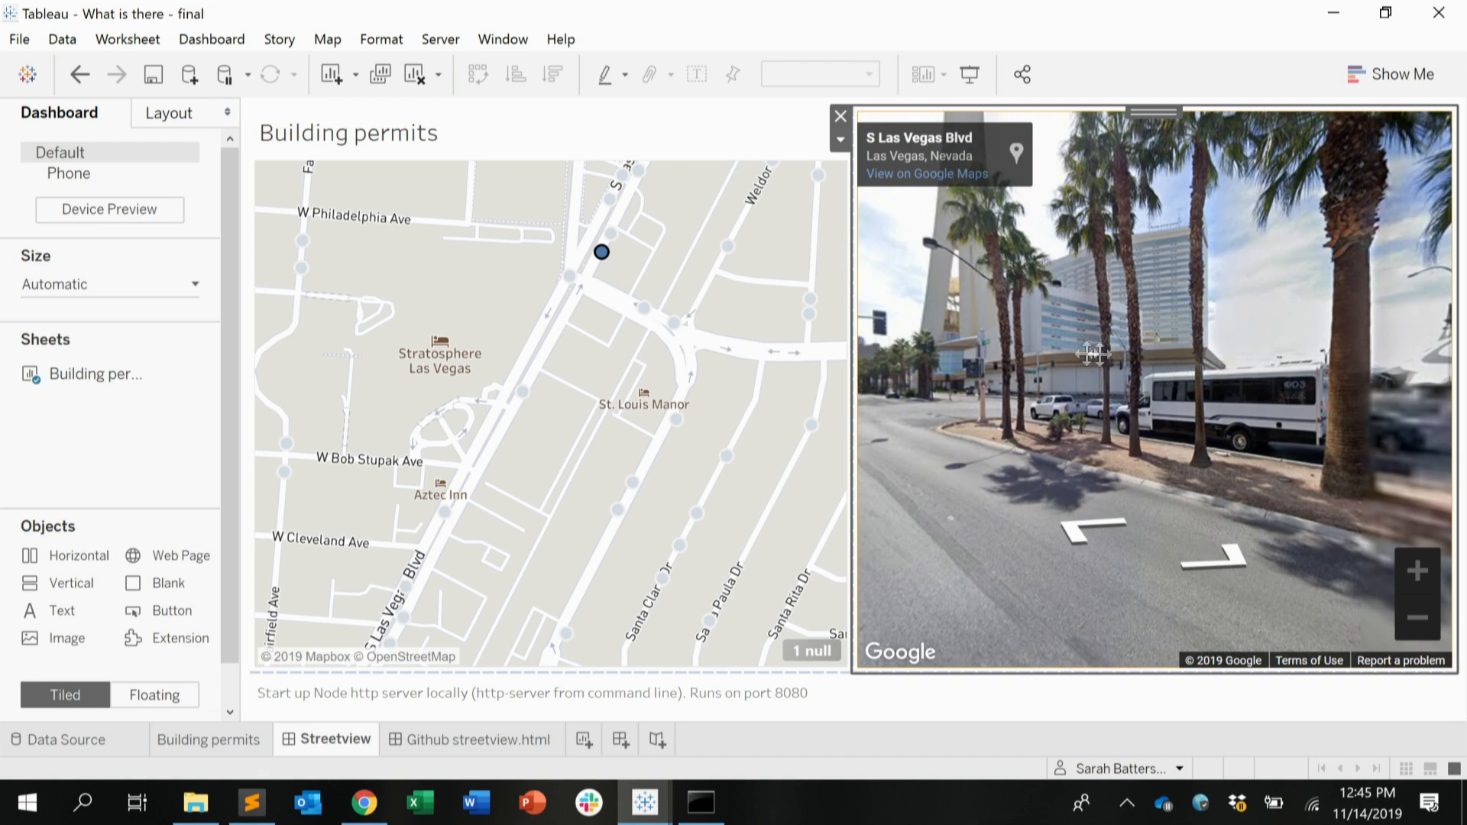
{"action": "left_click_drag", "start_coordinate": [1344, 367], "coordinate": [1092, 355]}
{"action": "left_click_drag", "start_coordinate": [1230, 359], "coordinate": [1127, 363]}
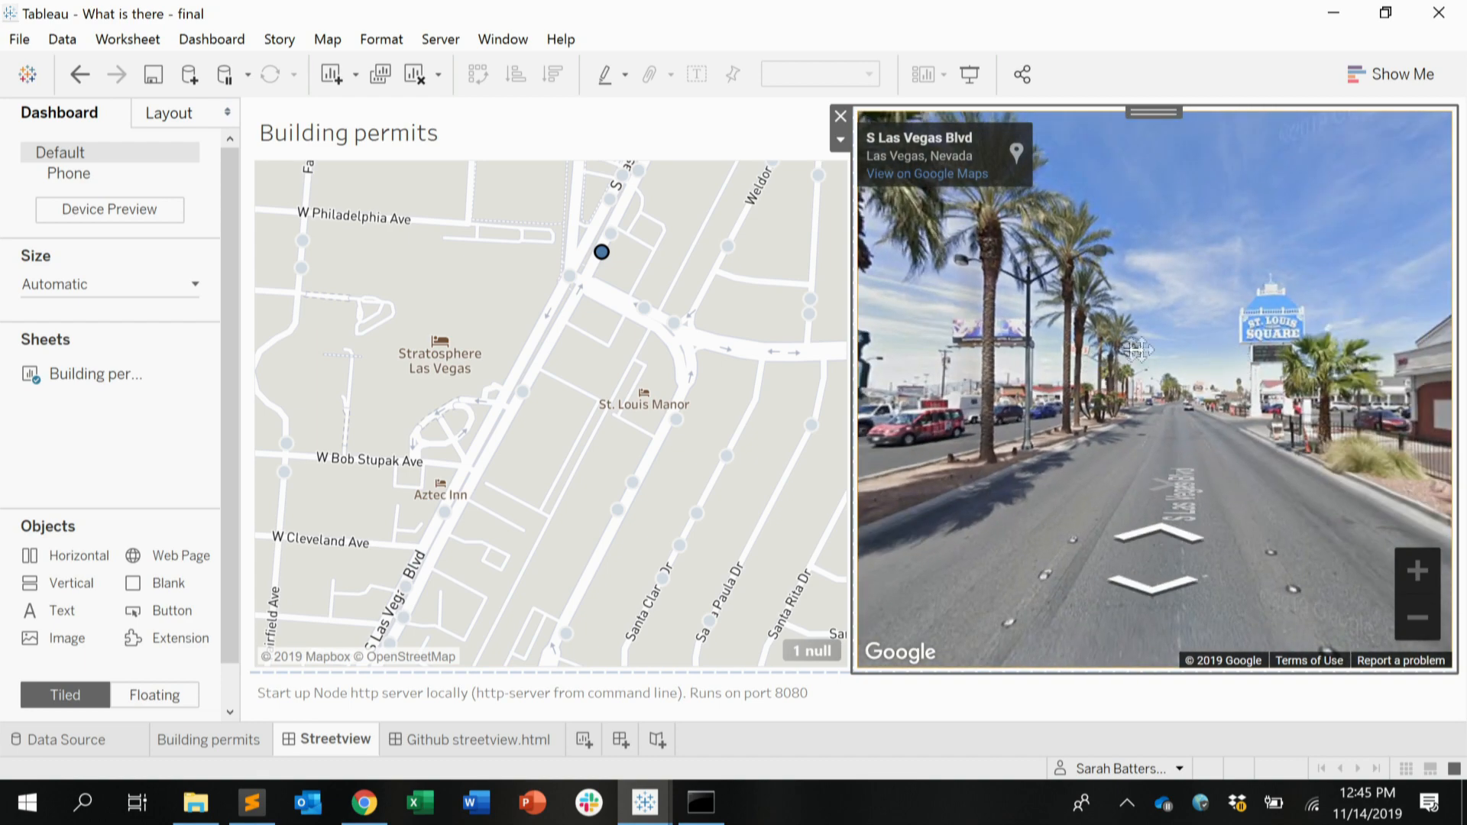
{"action": "left_click_drag", "start_coordinate": [1244, 359], "coordinate": [1117, 361]}
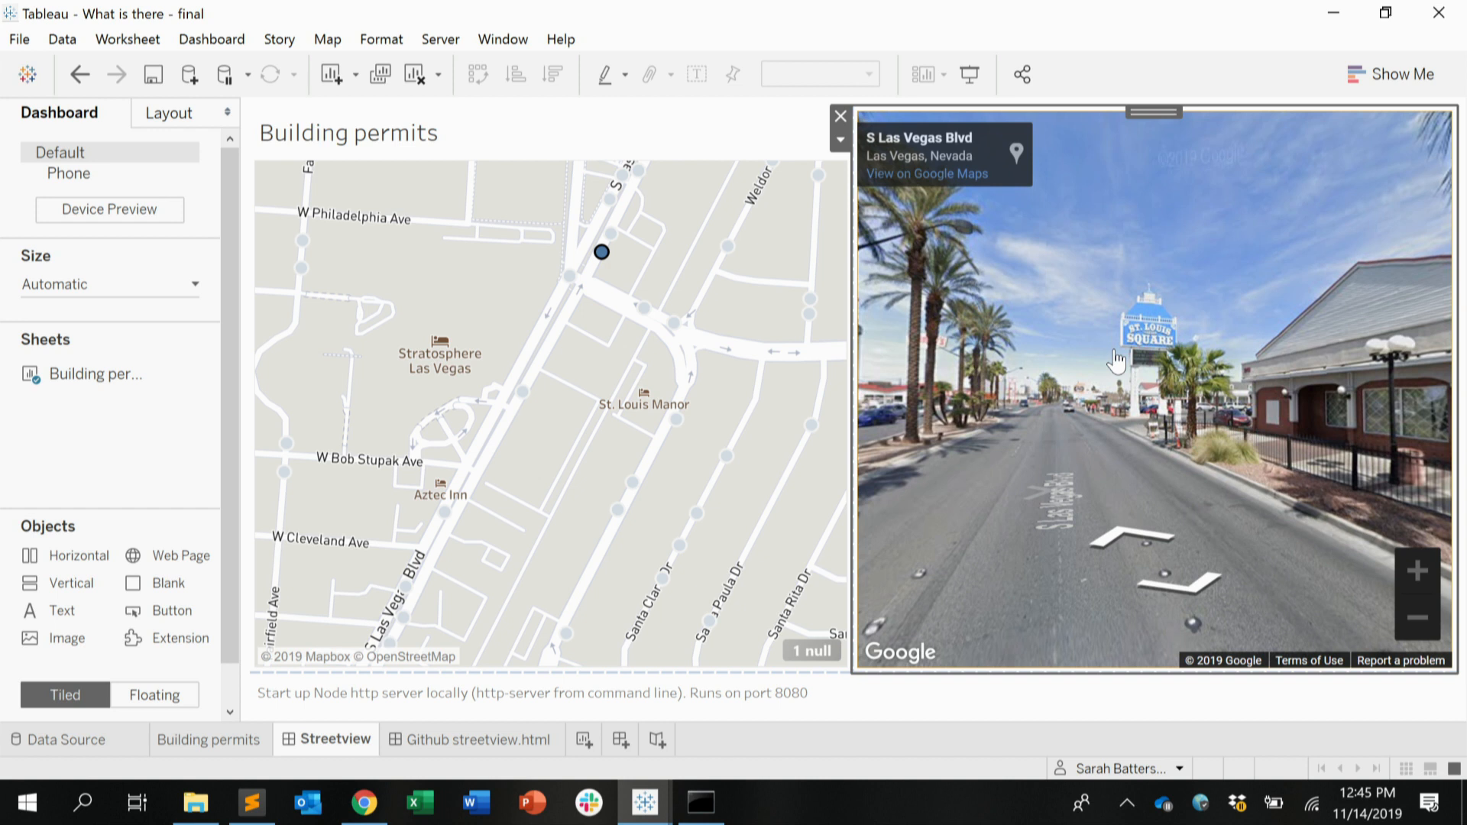
Step: Show the Github streetview.html dashboard and highlight the API key placeholder in the Google Maps script line
{"action": "left_click", "coordinate": [467, 739]}
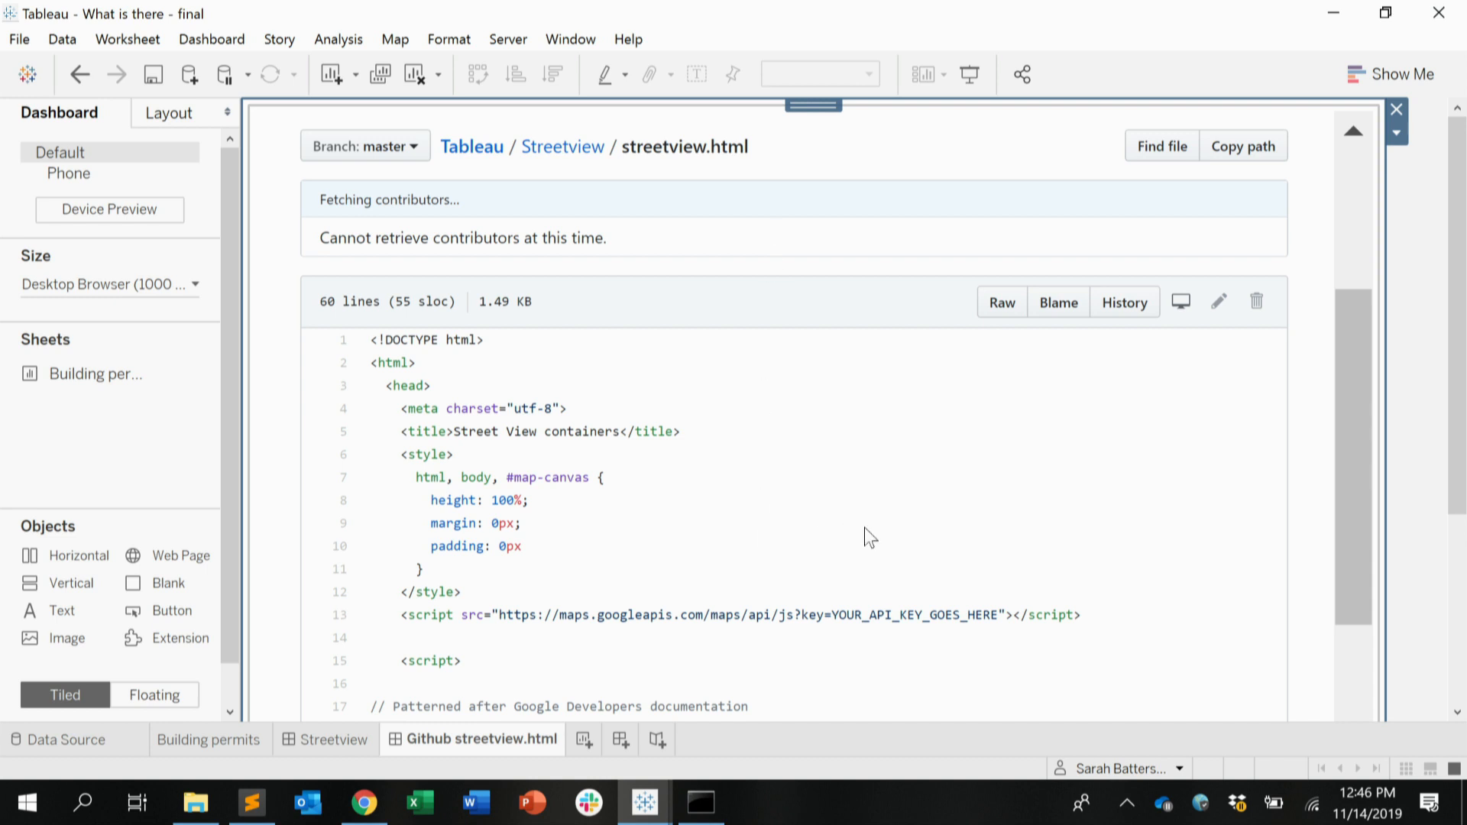
{"action": "left_click_drag", "start_coordinate": [838, 615], "coordinate": [1000, 615]}
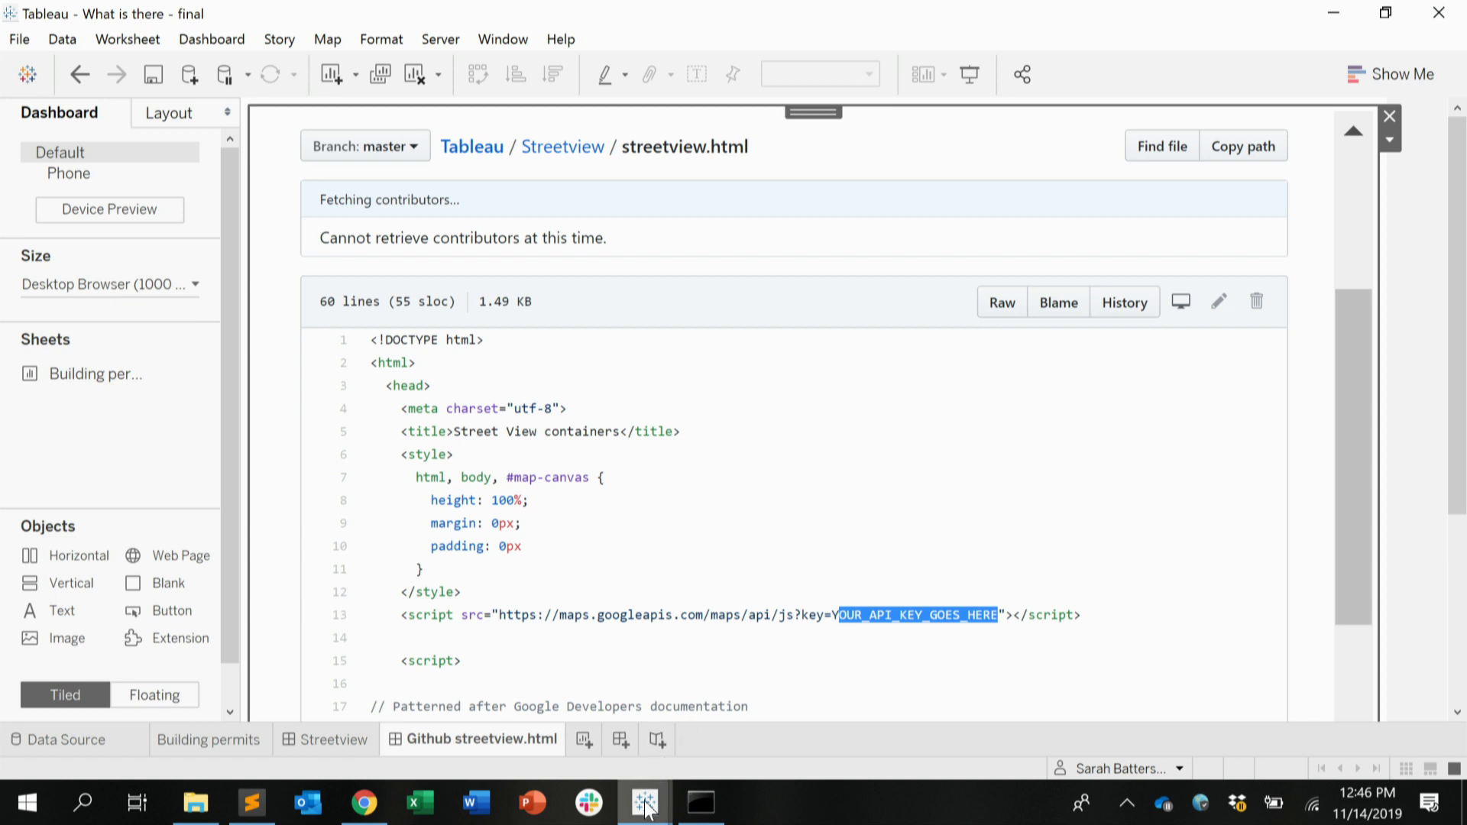
Step: Switch to the How far away - final workbook and view the Stations map and the Dual axis map
{"action": "mouse_move", "coordinate": [646, 805]}
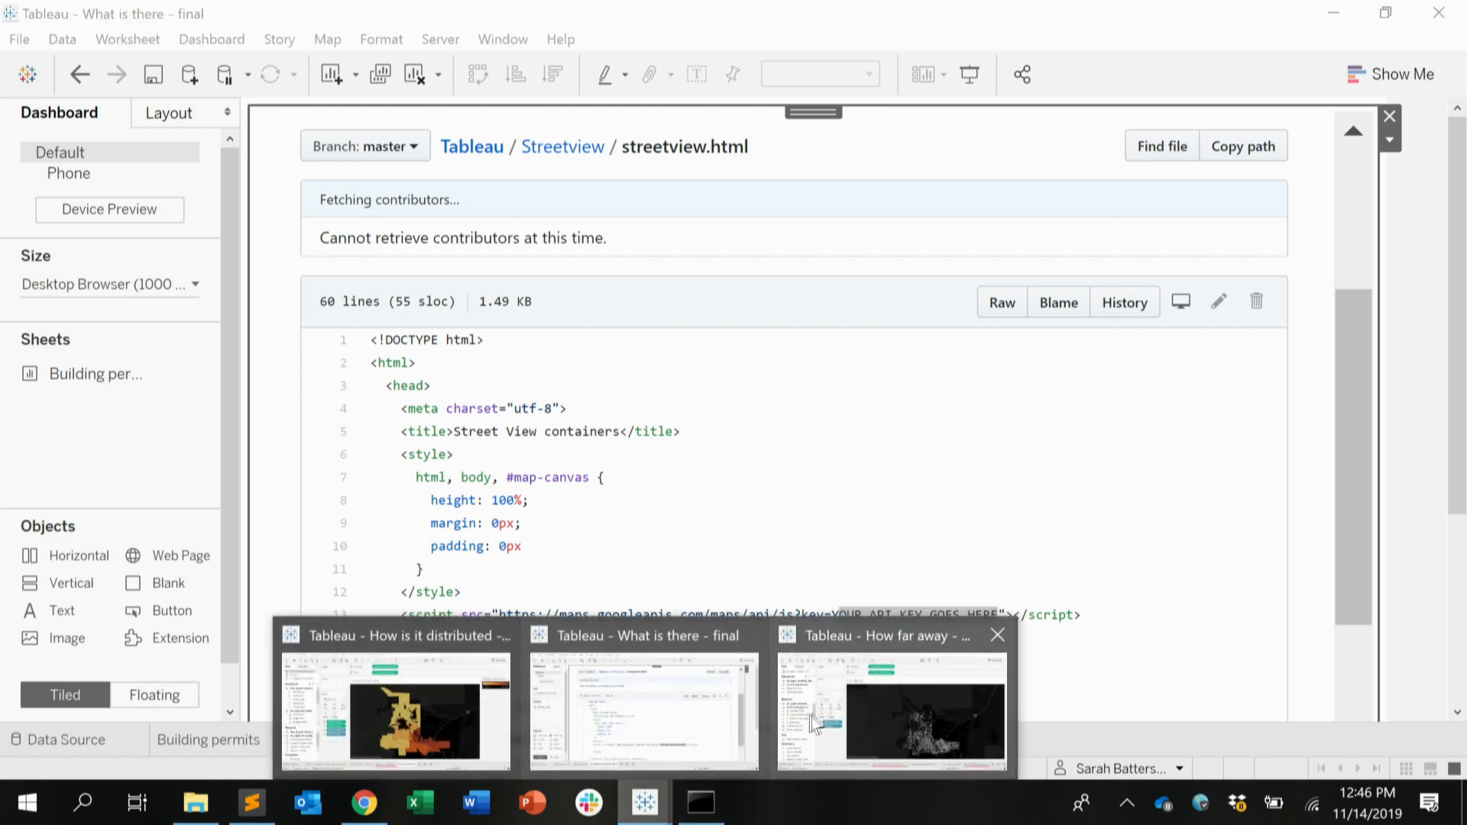
{"action": "left_click", "coordinate": [864, 682]}
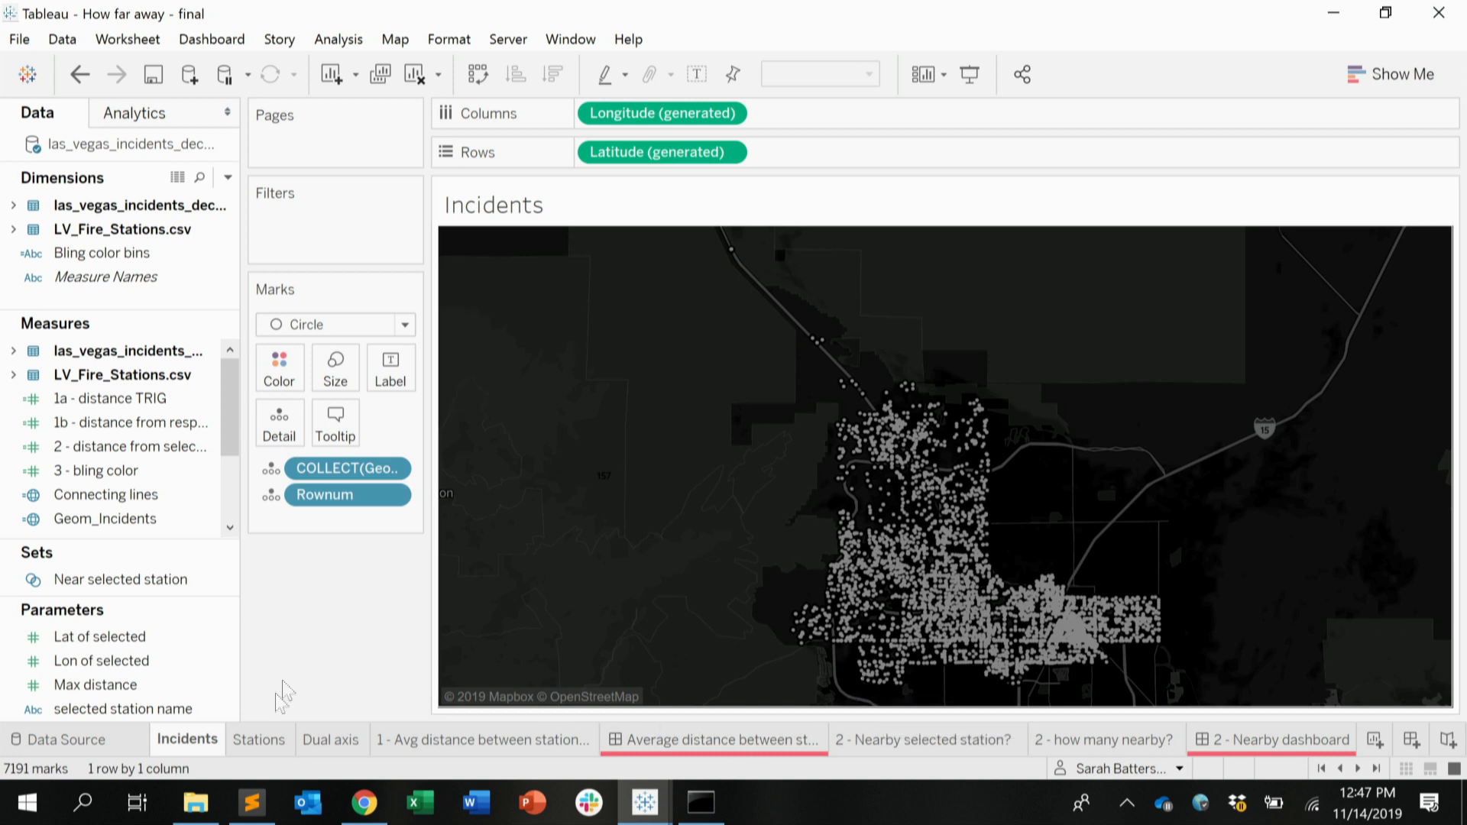
{"action": "left_click", "coordinate": [259, 739]}
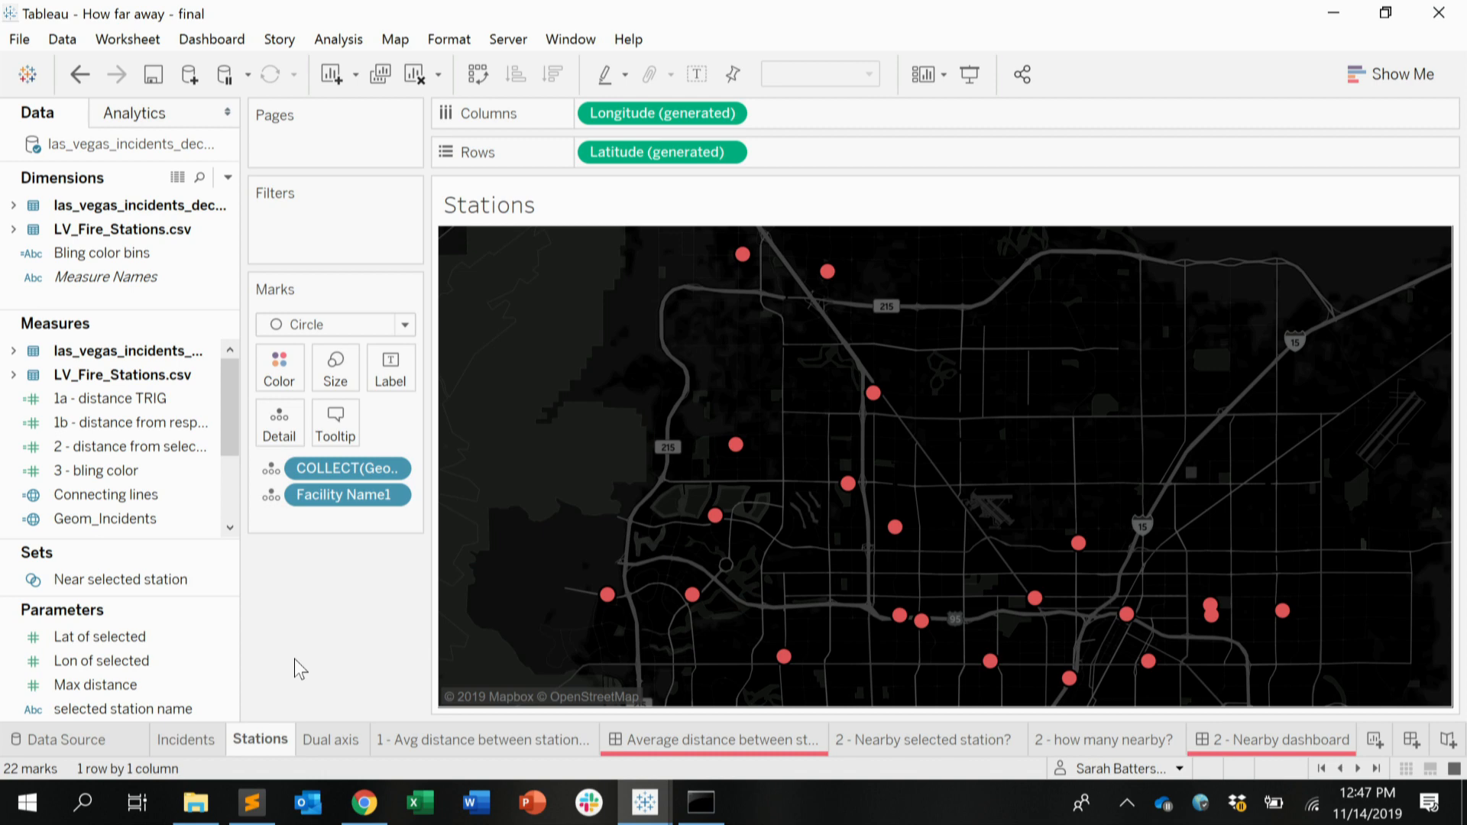
{"action": "left_click", "coordinate": [337, 743]}
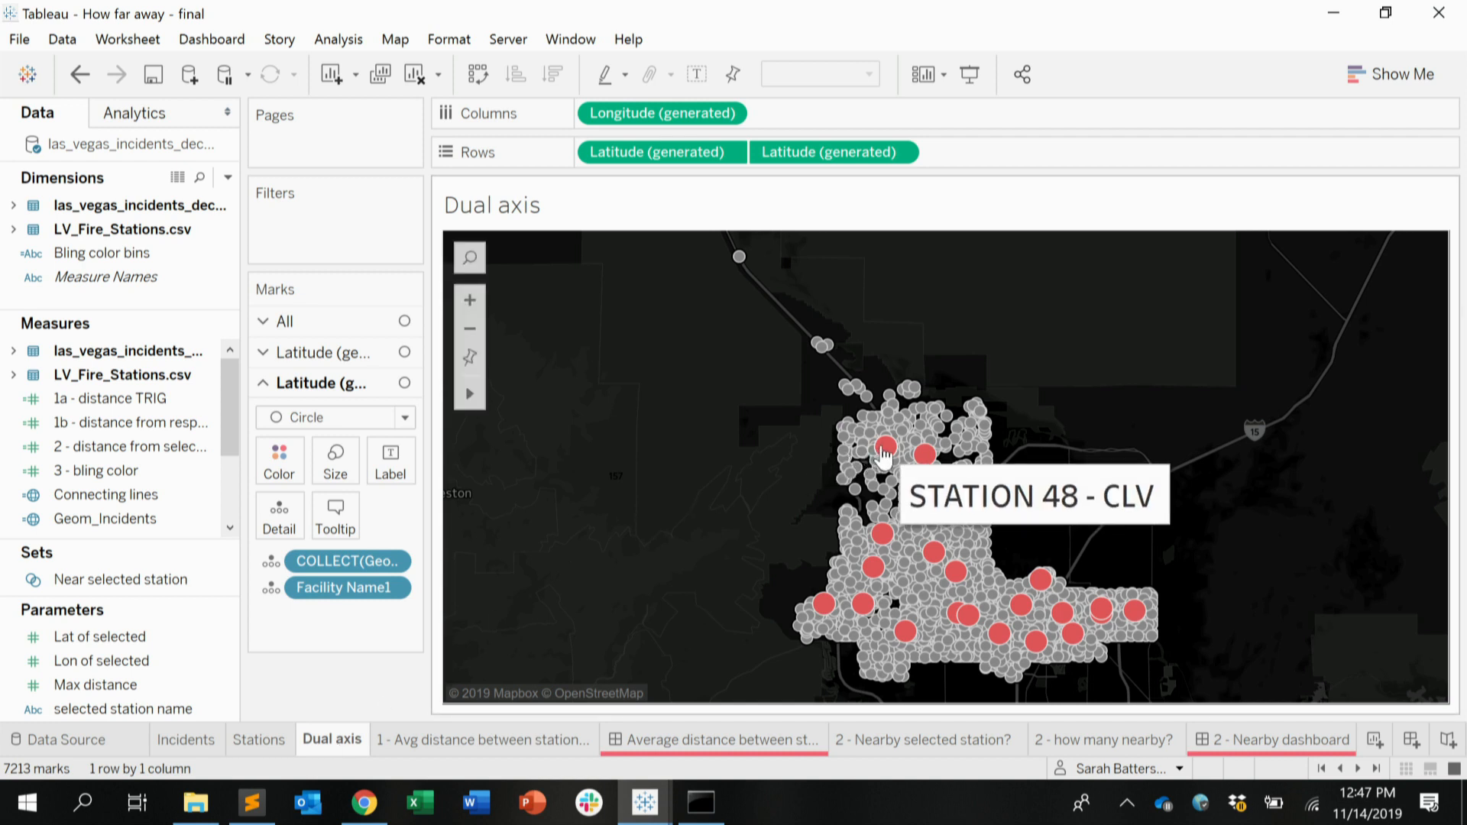
Step: Highlight the incidents belonging to individual fire stations on the Dual axis map, including Station 48, Station 106 and Station 108
{"action": "left_click", "coordinate": [883, 451]}
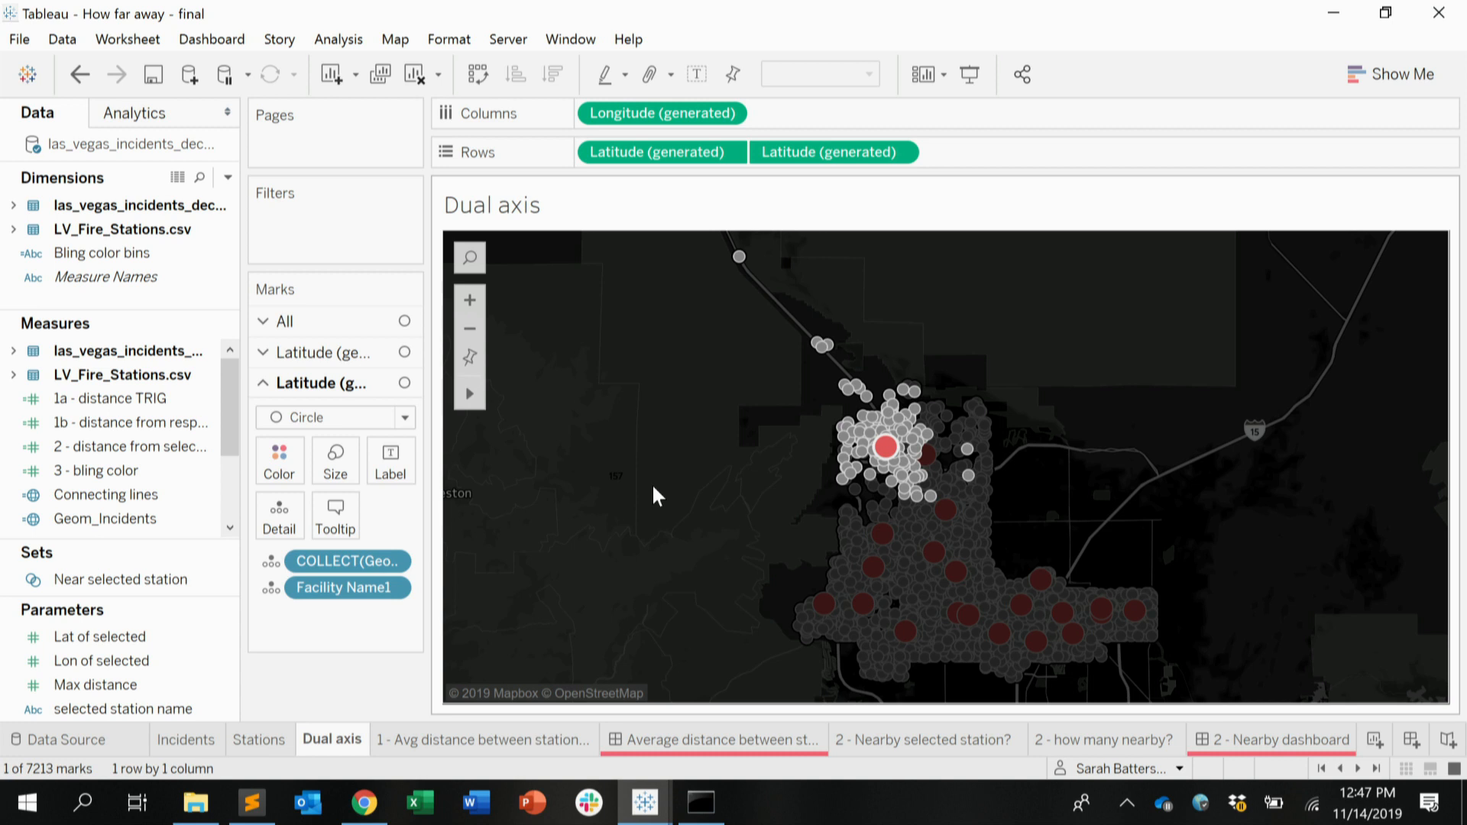
{"action": "left_click", "coordinate": [954, 575]}
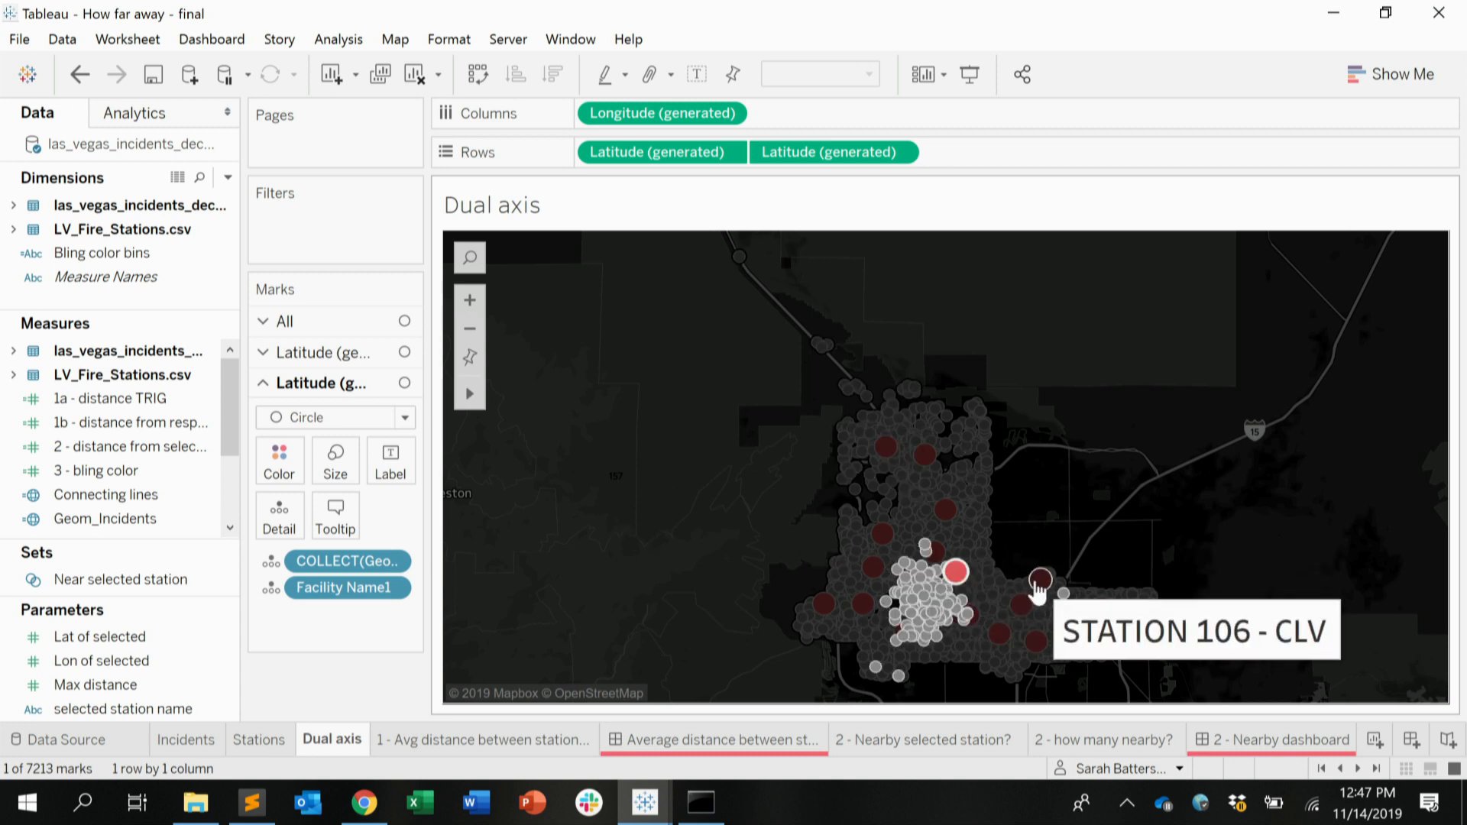
{"action": "left_click", "coordinate": [1040, 581]}
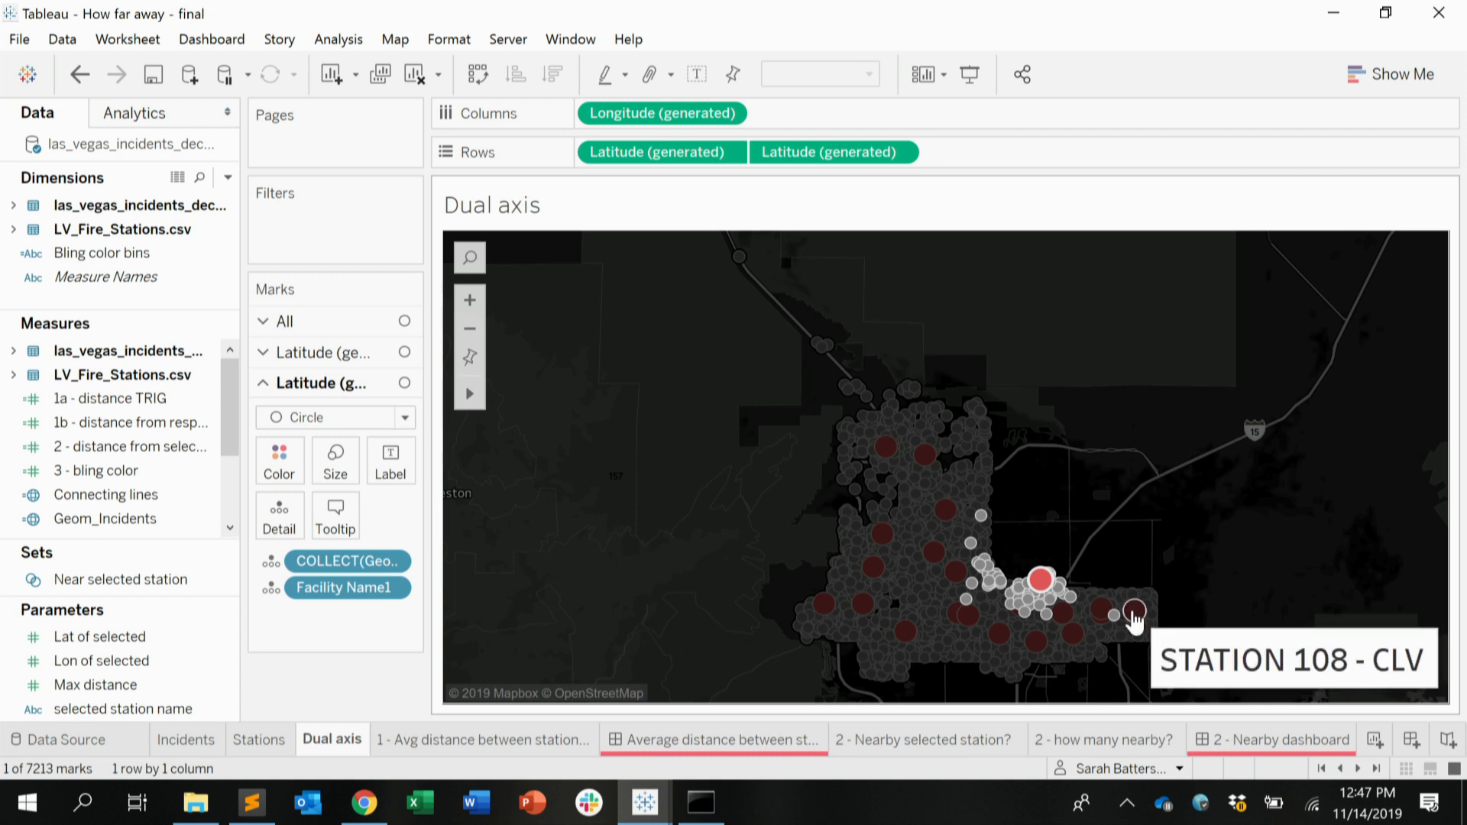
{"action": "left_click", "coordinate": [1134, 609]}
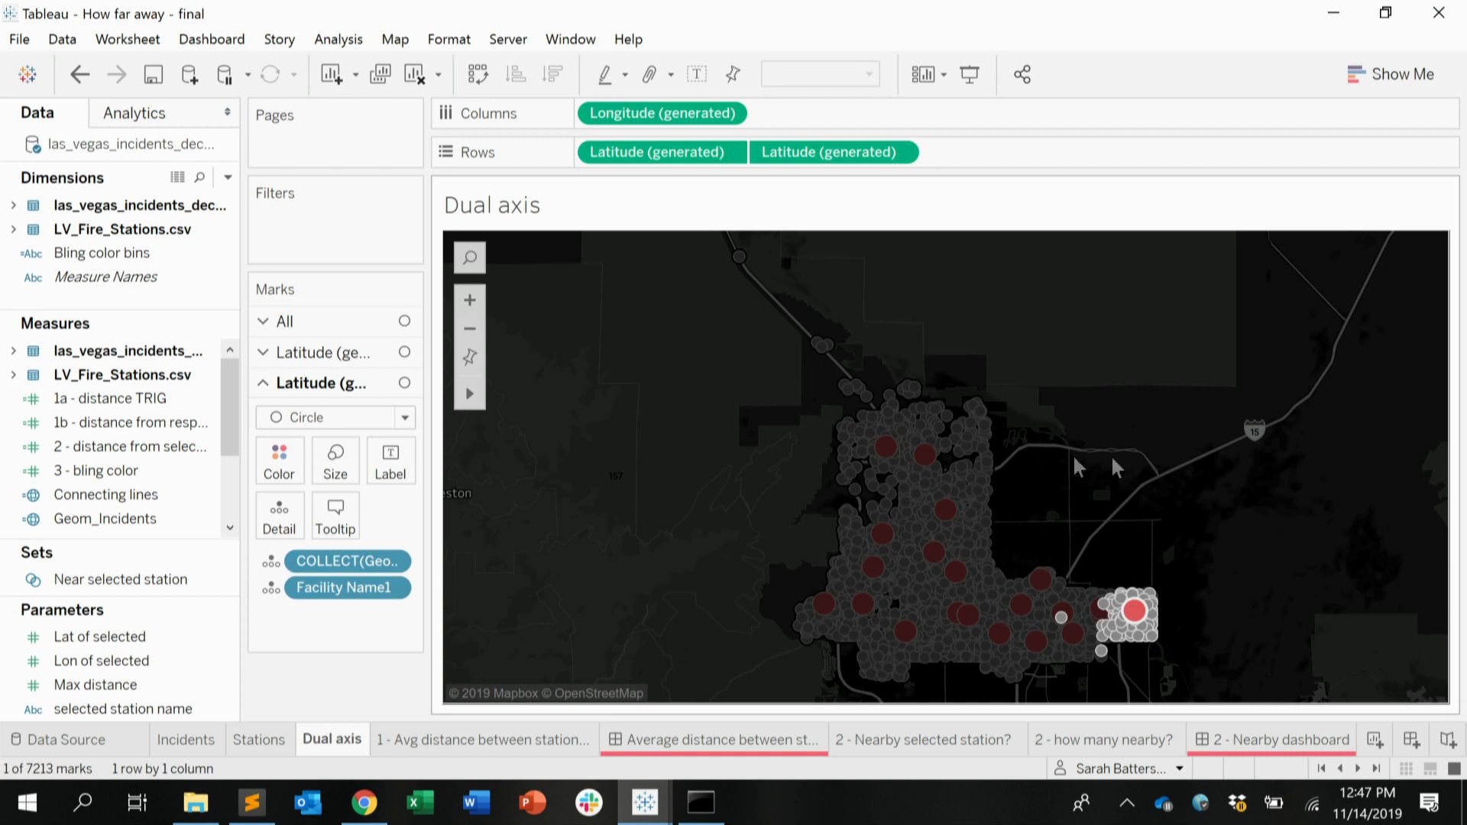
Step: On the 1 - Avg distance between station and incidents sheet, examine the 1a - distance TRIG formula and close it without changes
{"action": "left_click", "coordinate": [494, 740]}
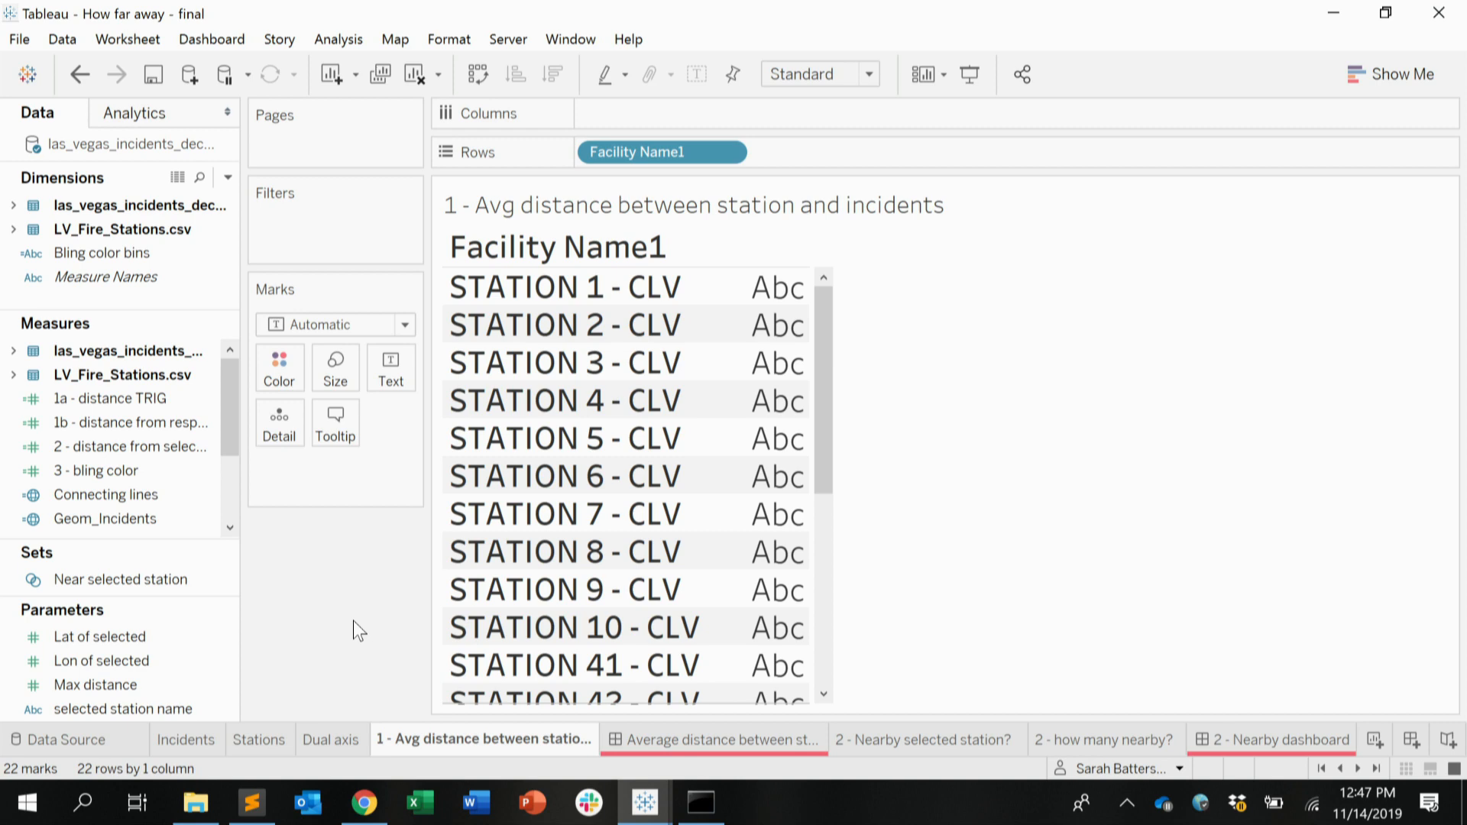
{"action": "right_click", "coordinate": [135, 409]}
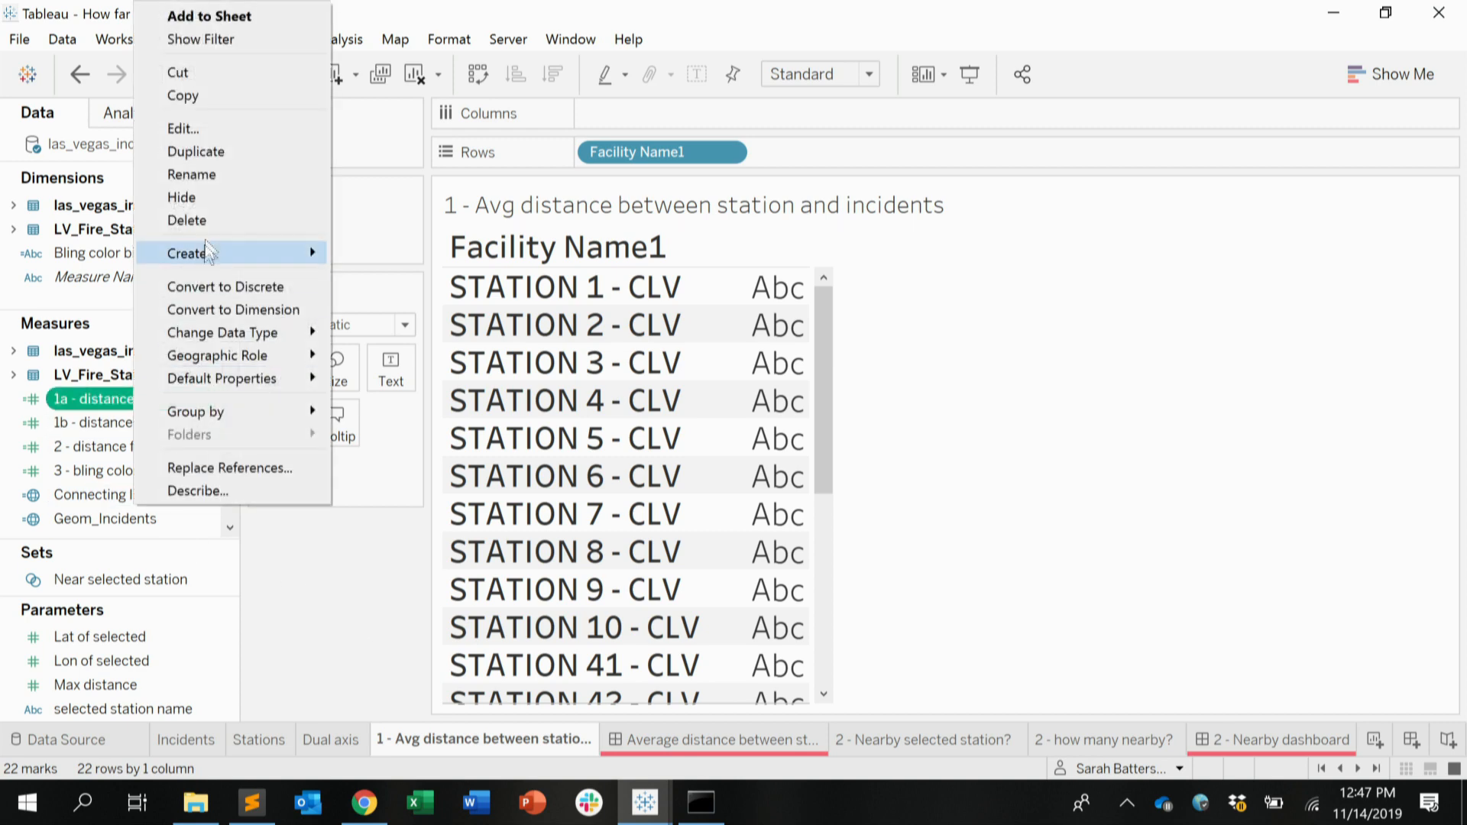
{"action": "left_click", "coordinate": [213, 128]}
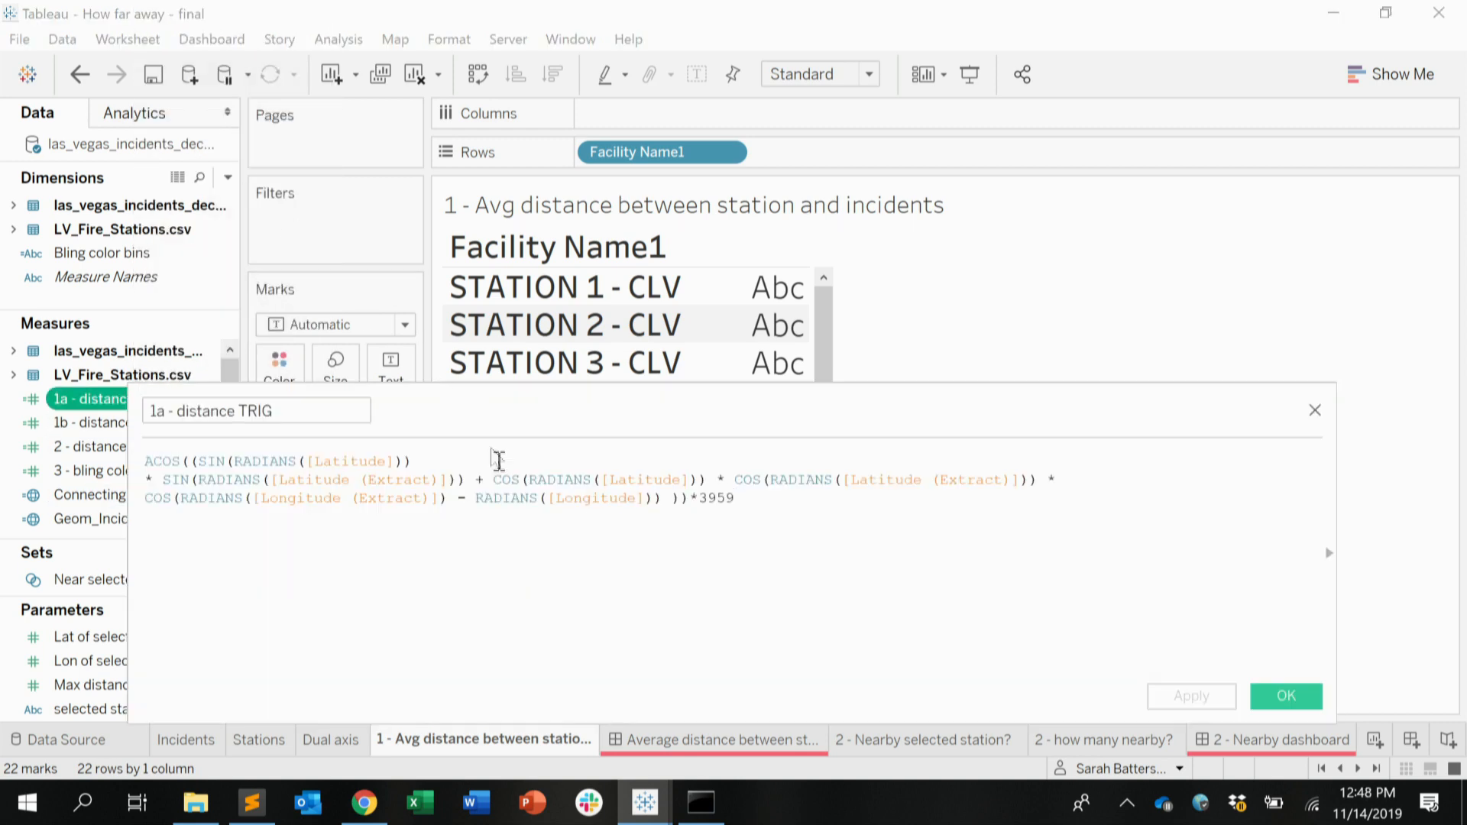
{"action": "scroll", "coordinate": [508, 484], "scroll_direction": "up", "scroll_amount": 5}
{"action": "left_click", "coordinate": [510, 487]}
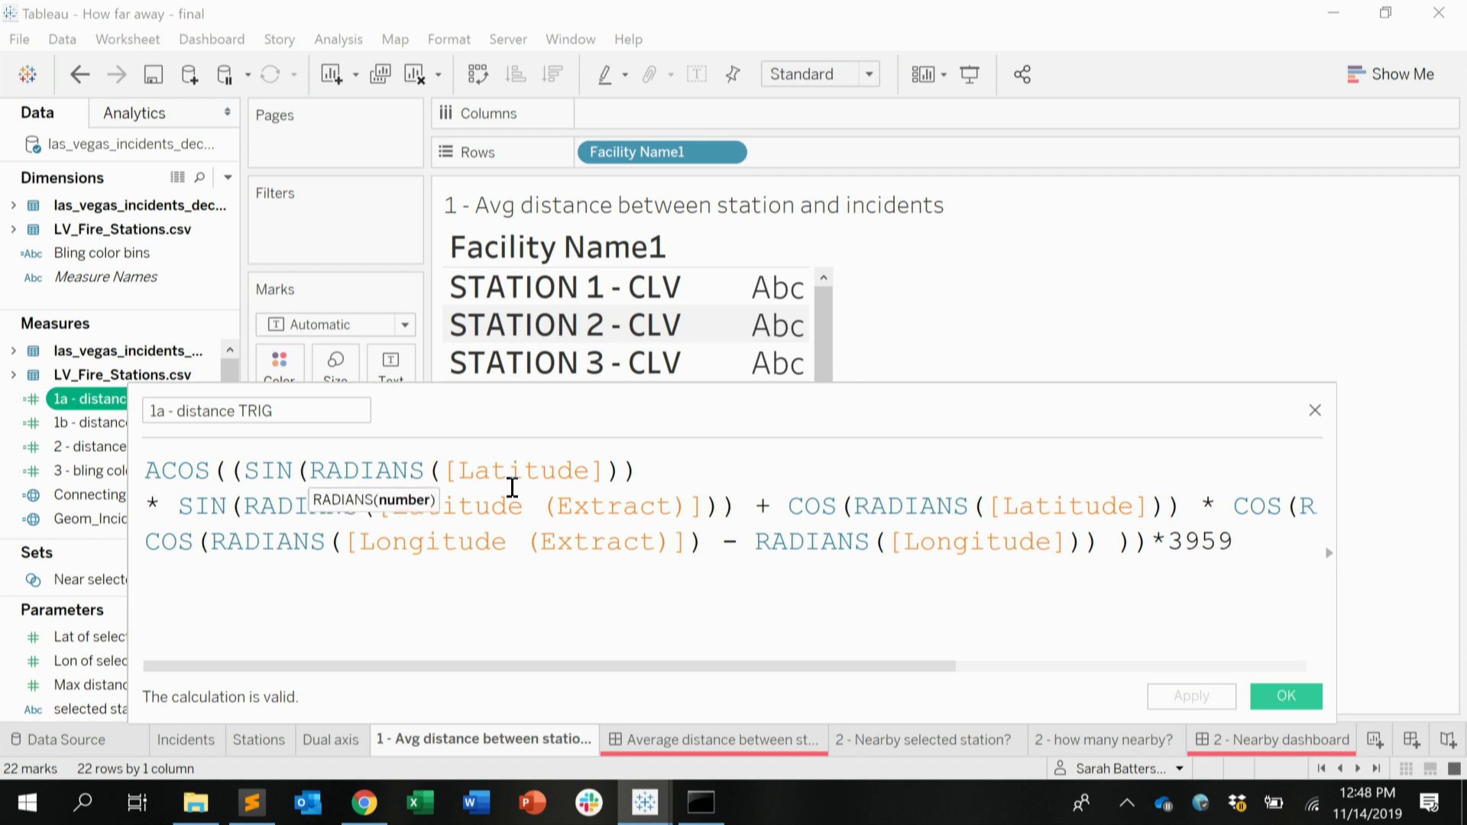
{"action": "left_click", "coordinate": [441, 544]}
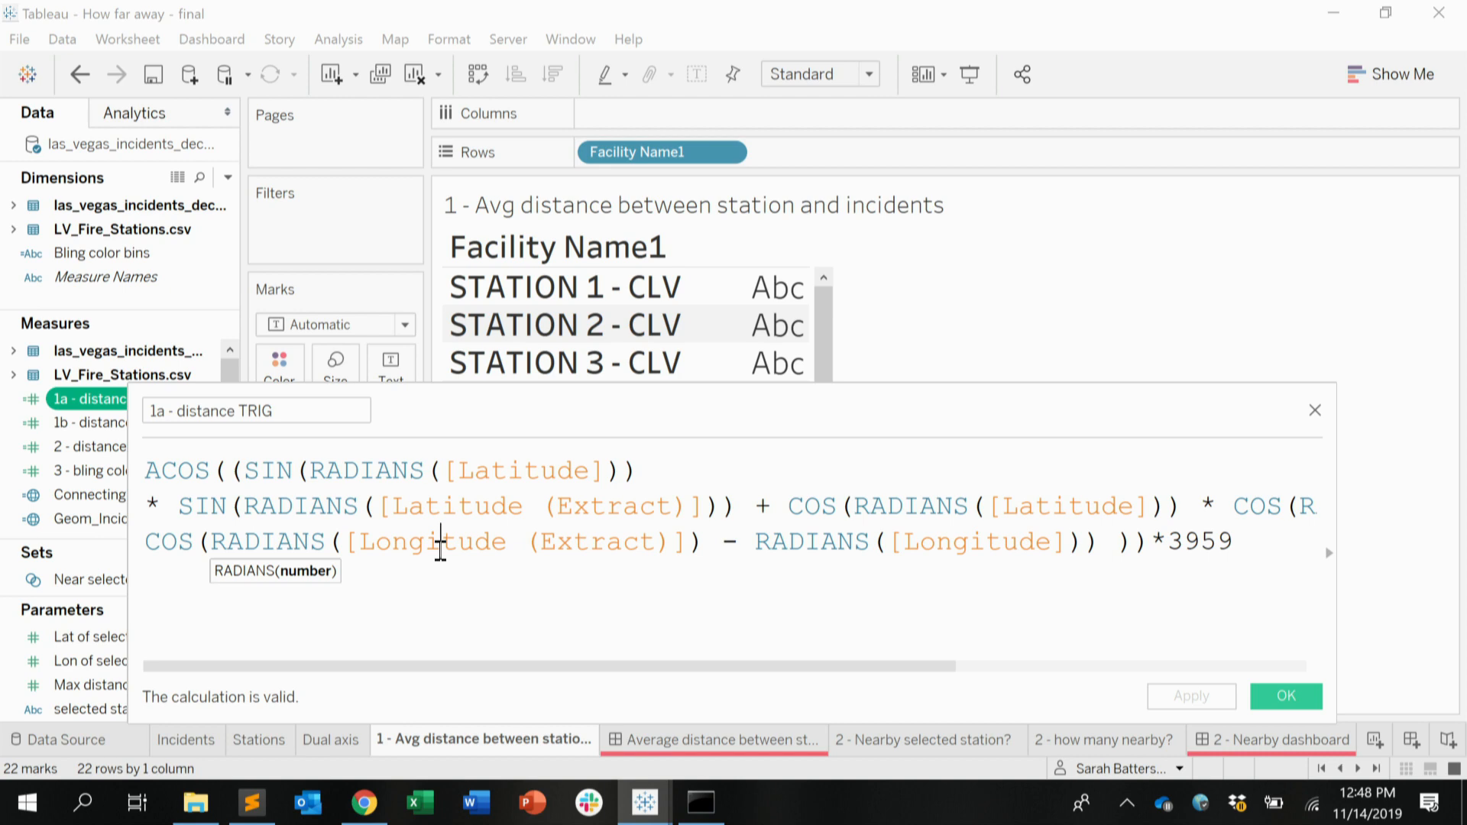
{"action": "left_click", "coordinate": [1315, 410]}
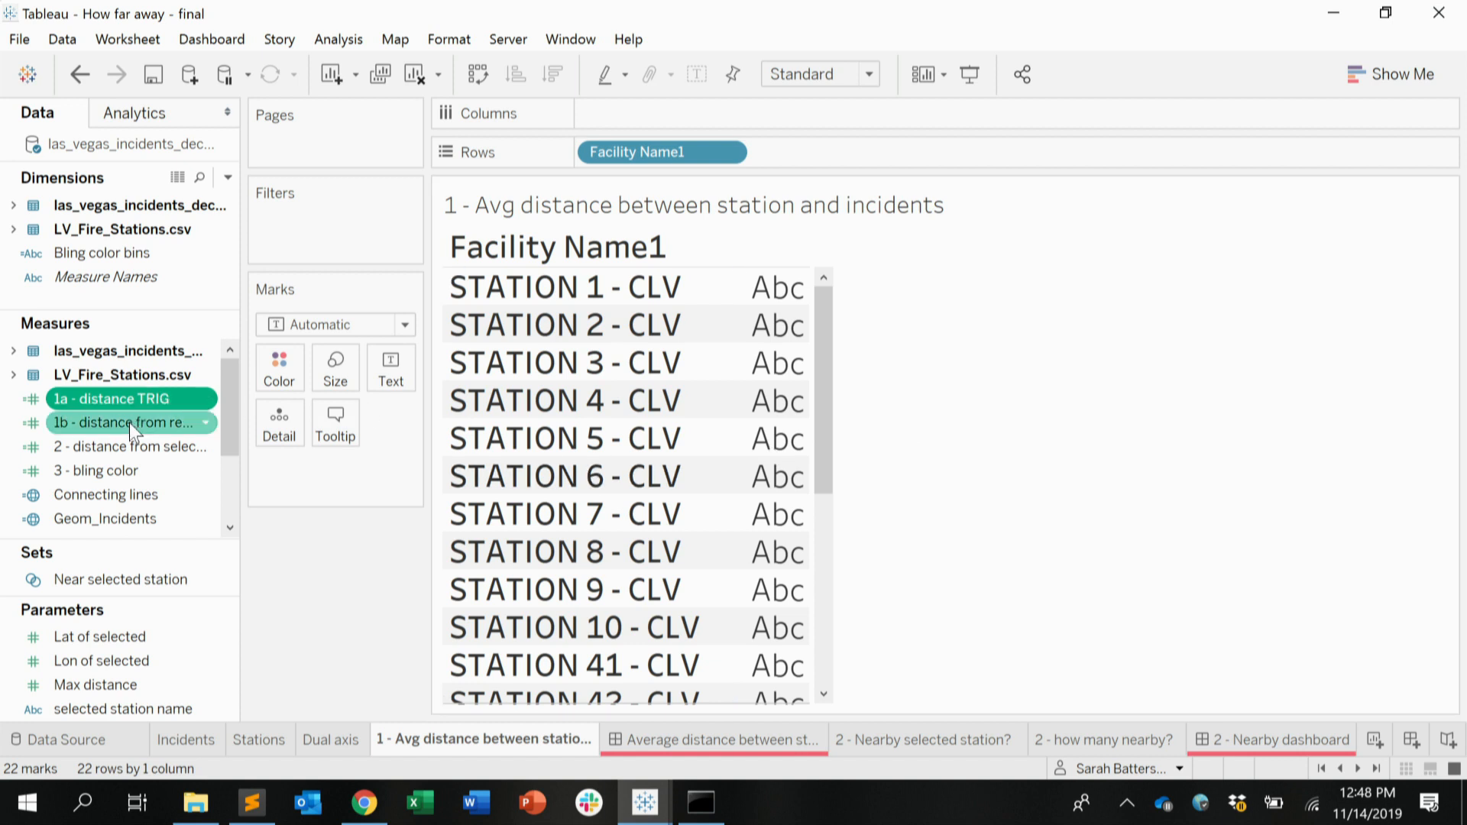
Step: Add 1a - distance TRIG as the values of the station table and aggregate it as an average
{"action": "left_click_drag", "start_coordinate": [126, 400], "coordinate": [761, 378]}
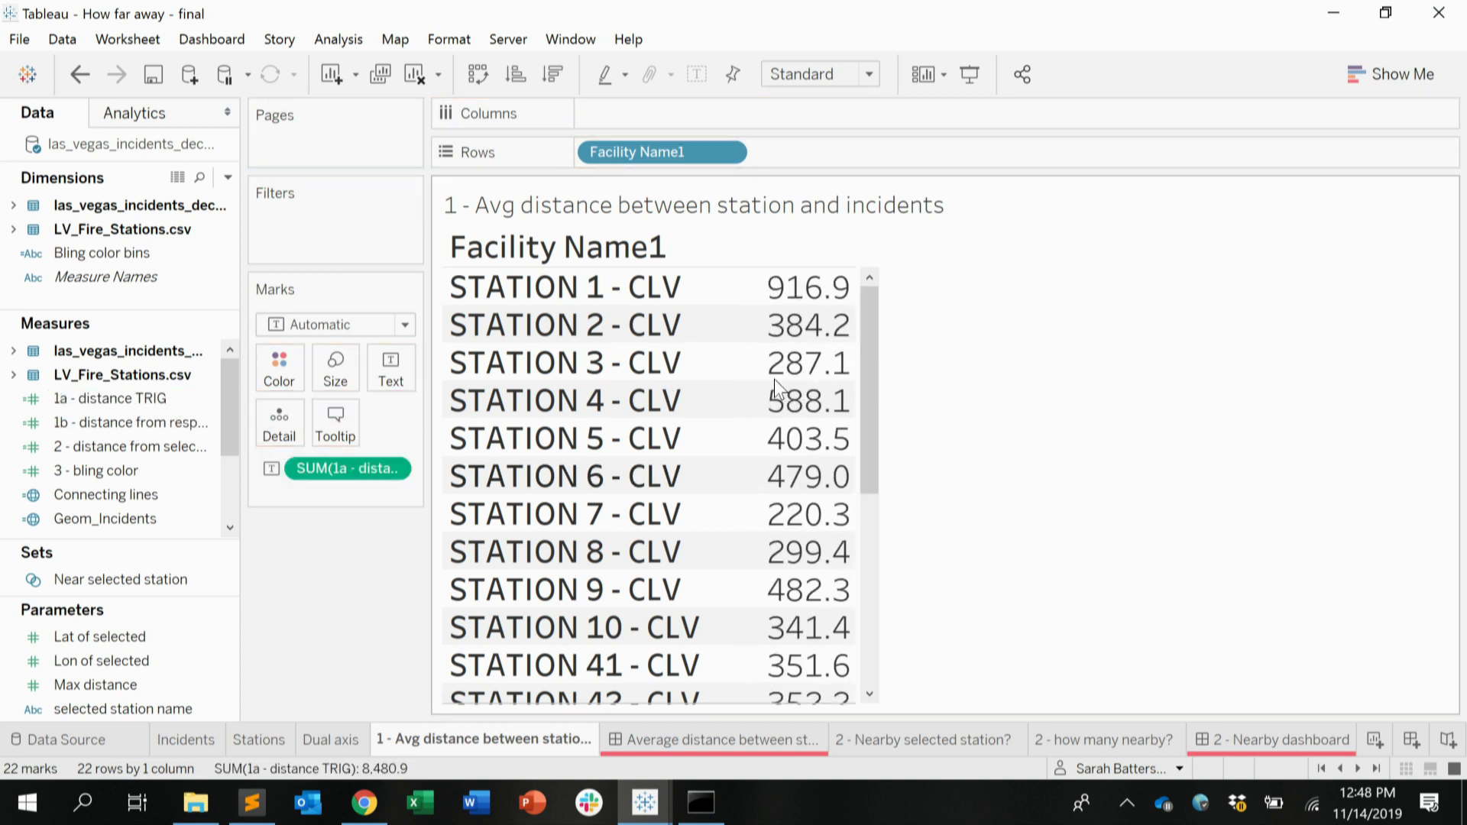
{"action": "left_click", "coordinate": [390, 472]}
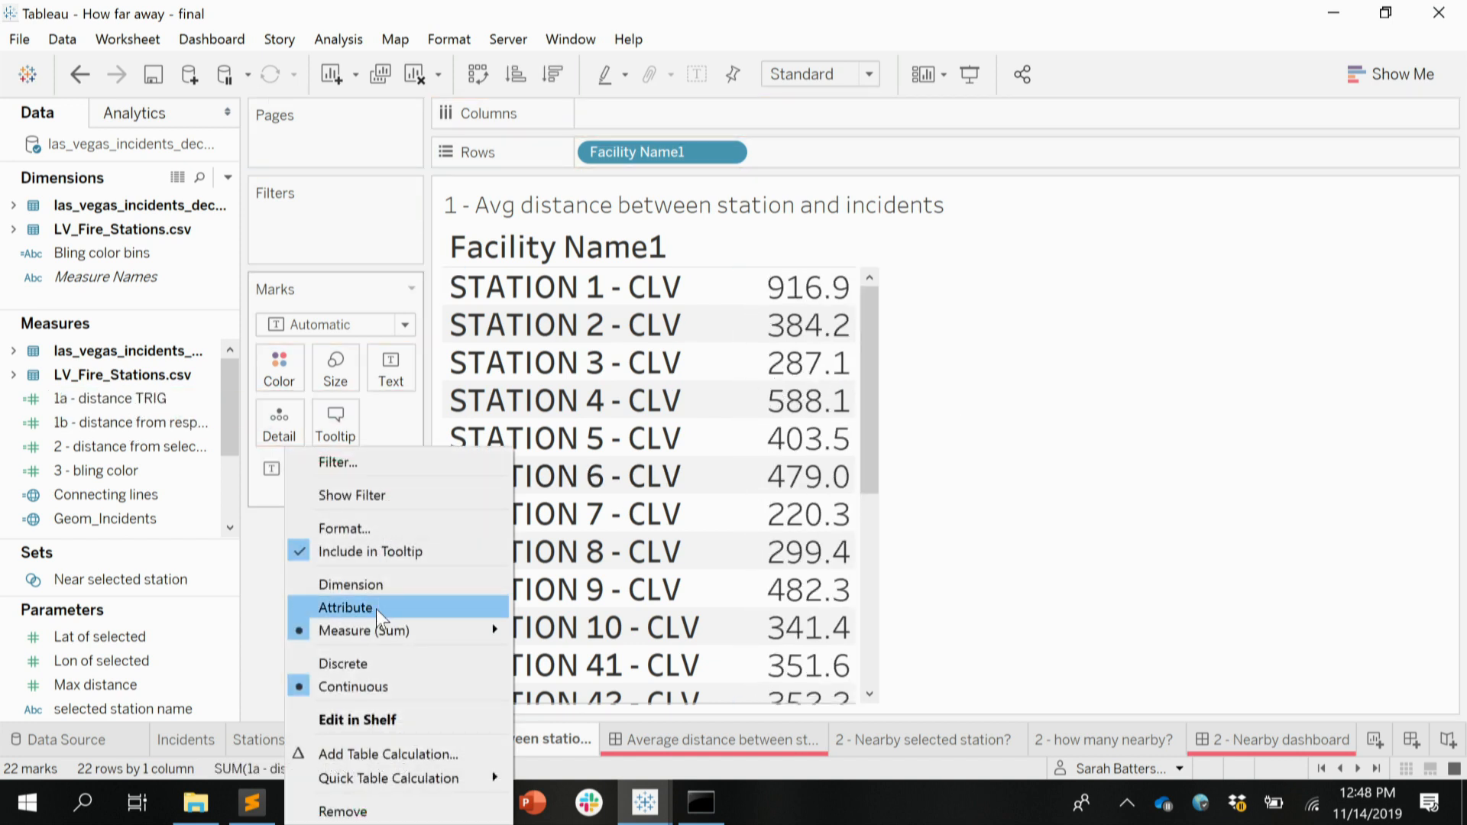
{"action": "mouse_move", "coordinate": [378, 630]}
{"action": "left_click", "coordinate": [551, 573]}
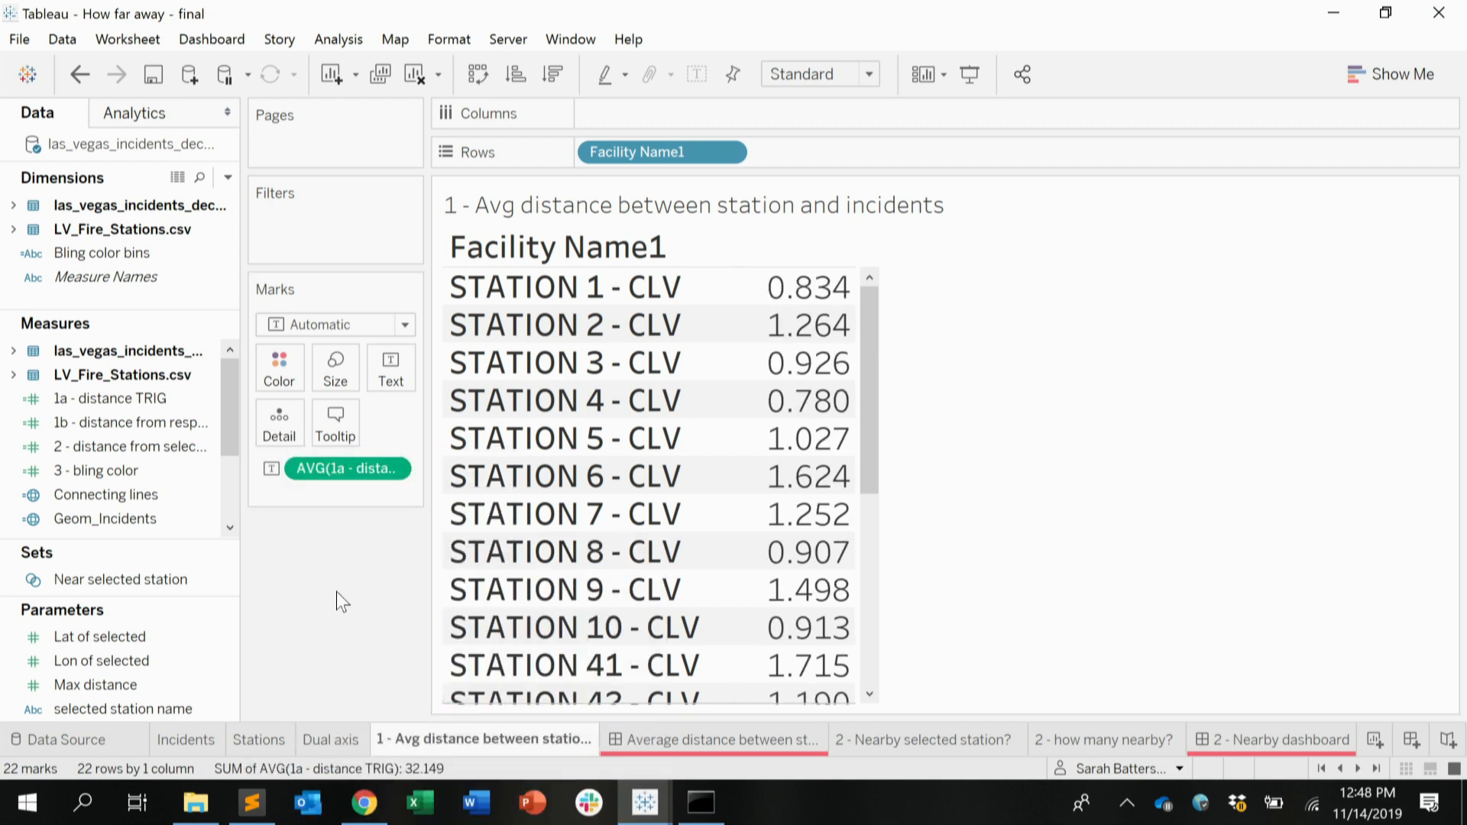
Step: Examine the start, end and units arguments of the DISTANCE formula in the 1b distance from responding station (miles) calculation
{"action": "left_click", "coordinate": [77, 424]}
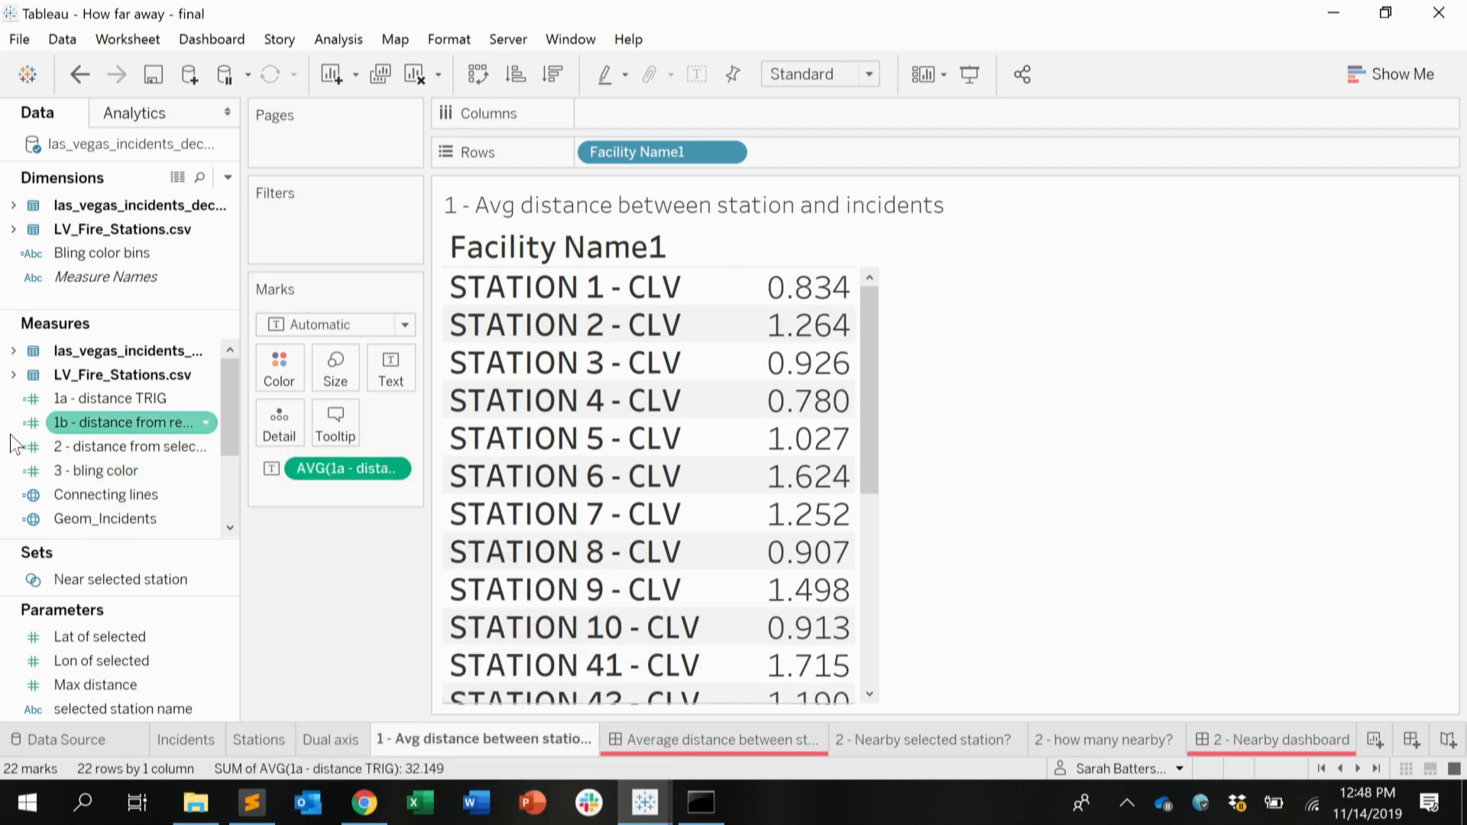
{"action": "right_click", "coordinate": [76, 424]}
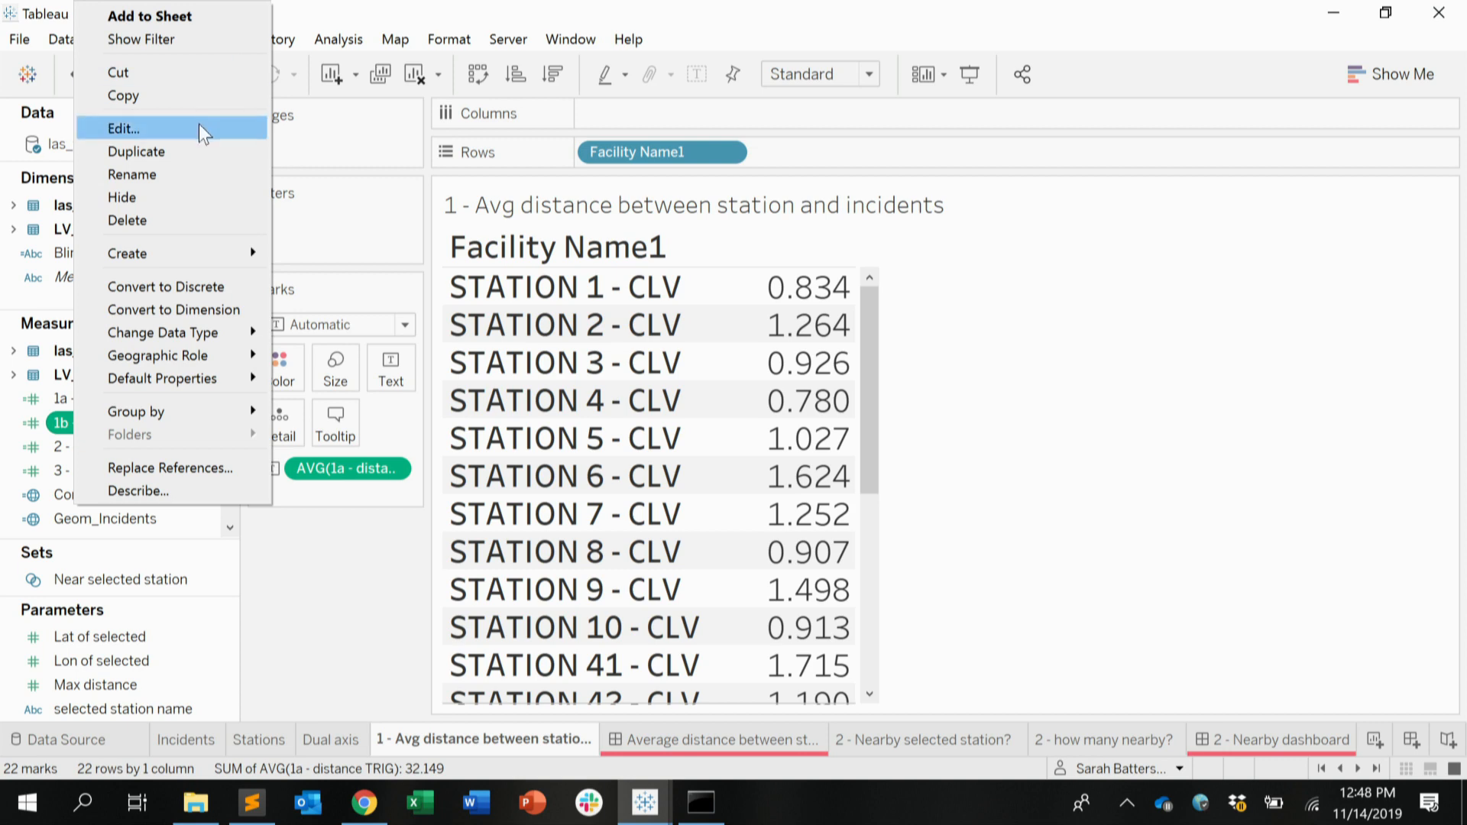
{"action": "left_click", "coordinate": [199, 128]}
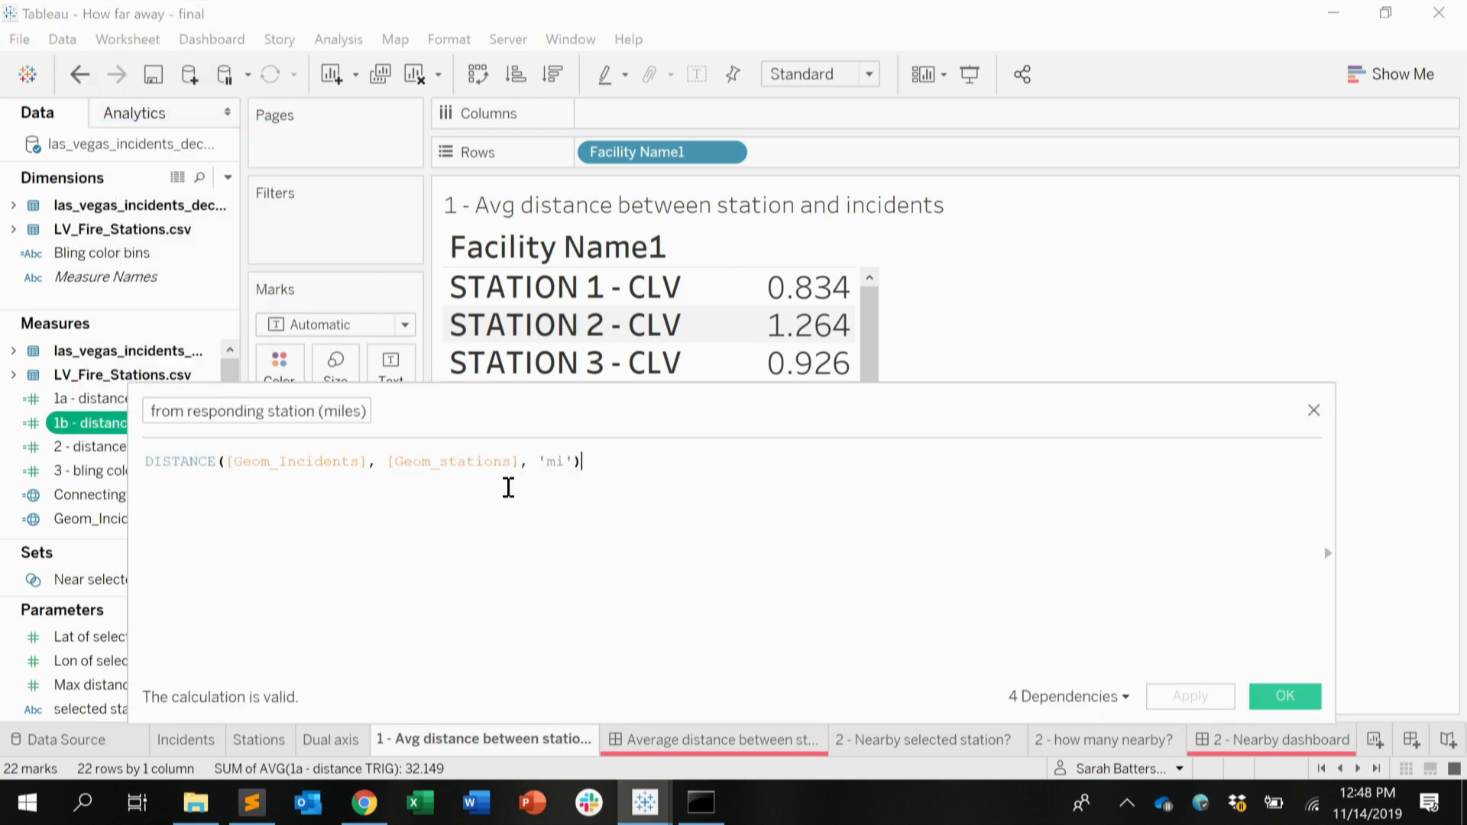
{"action": "scroll", "coordinate": [508, 486], "scroll_direction": "up", "scroll_amount": 2}
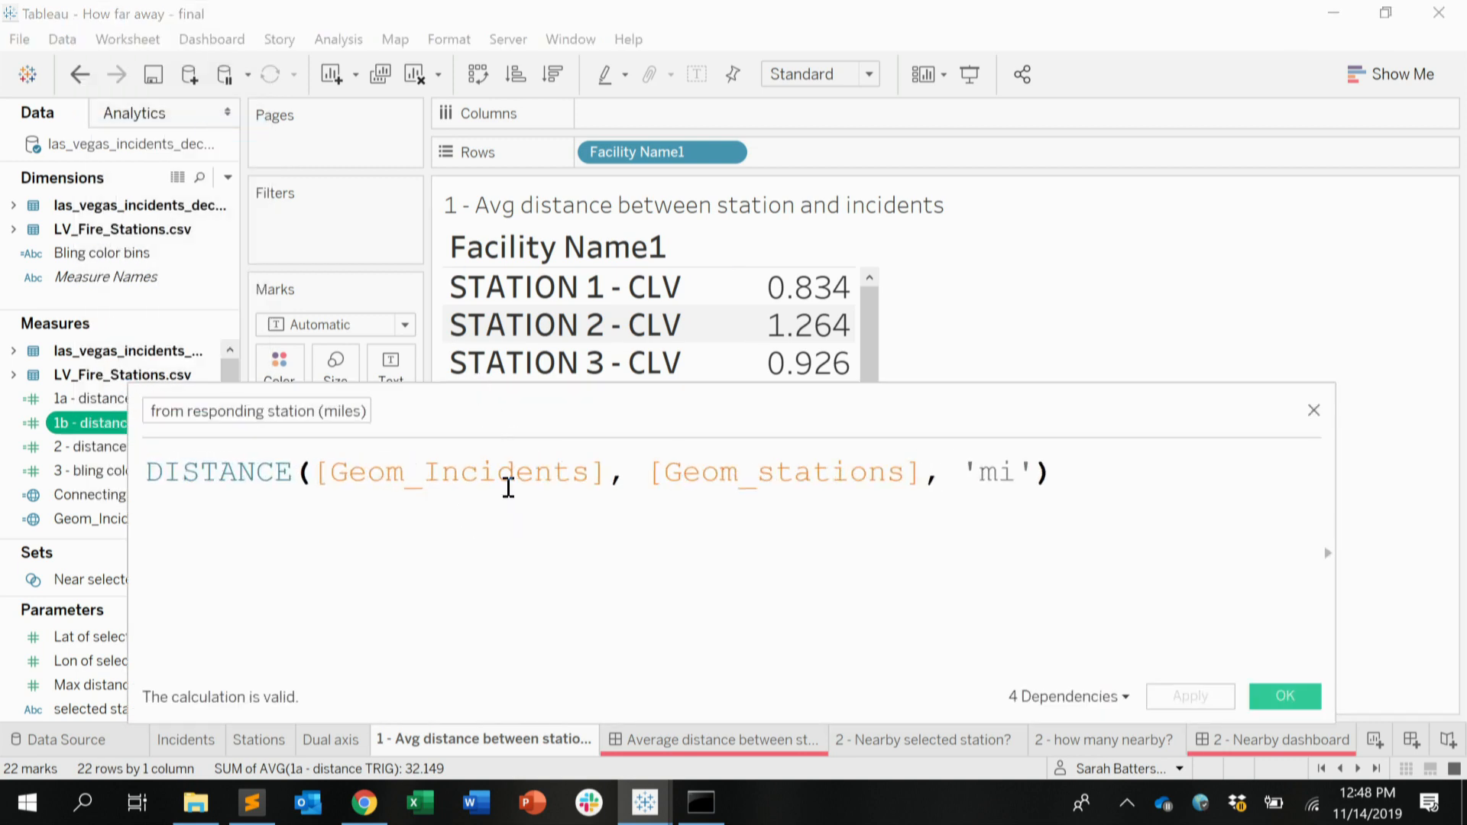
{"action": "left_click", "coordinate": [199, 471]}
{"action": "left_click", "coordinate": [372, 471]}
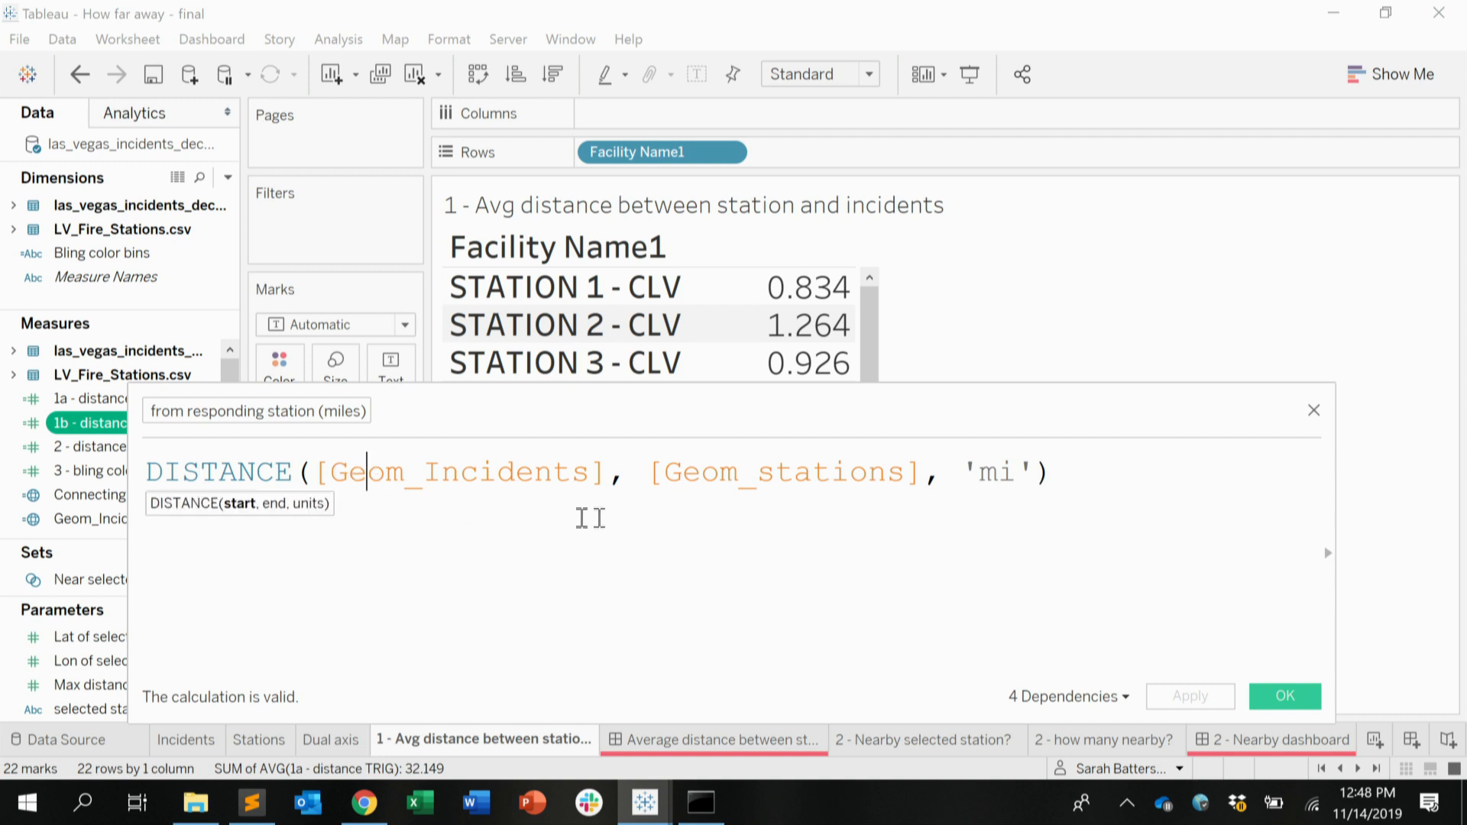
{"action": "left_click", "coordinate": [706, 479]}
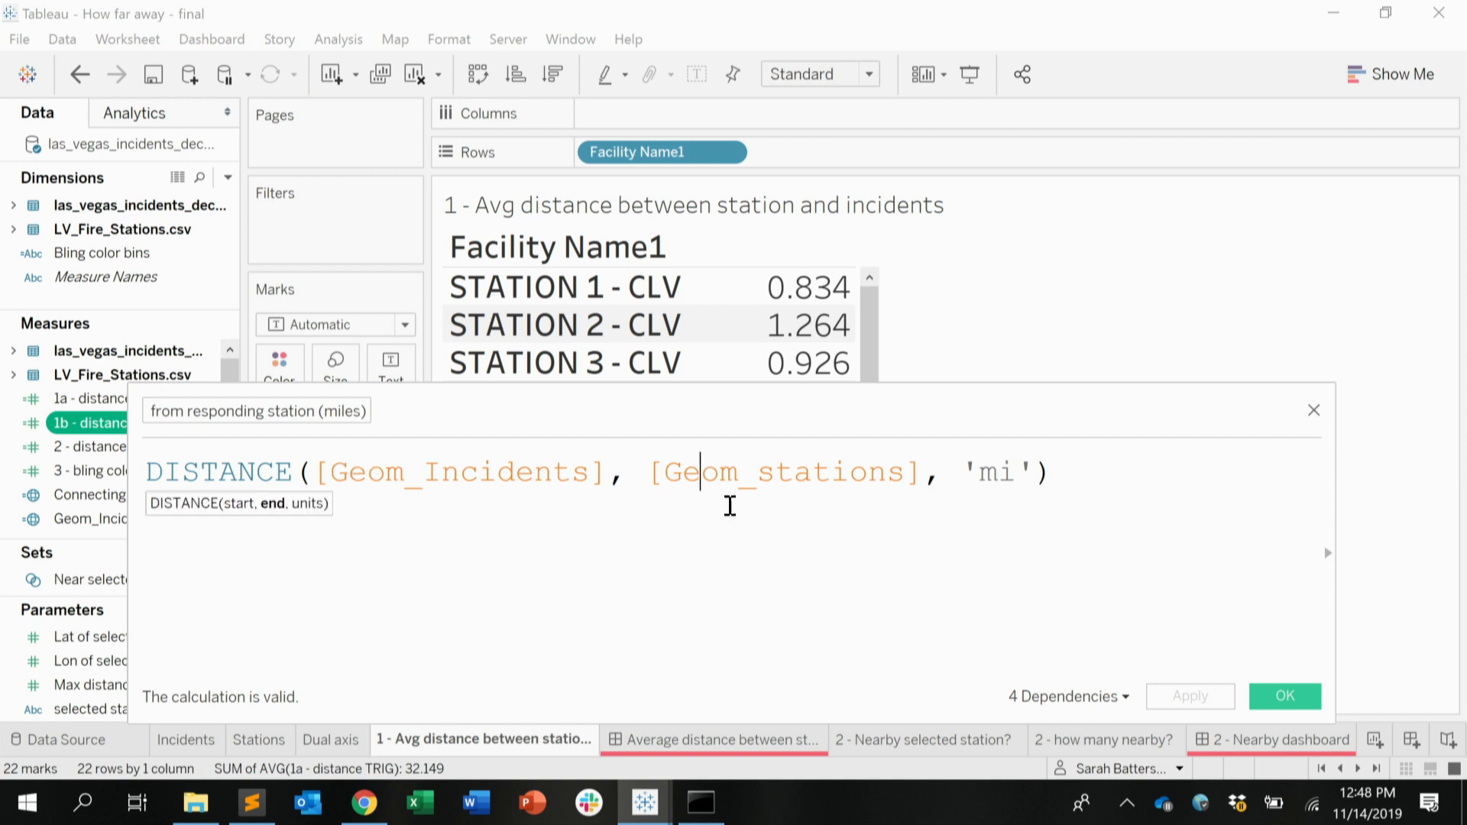
{"action": "left_click_drag", "start_coordinate": [963, 471], "coordinate": [1016, 472]}
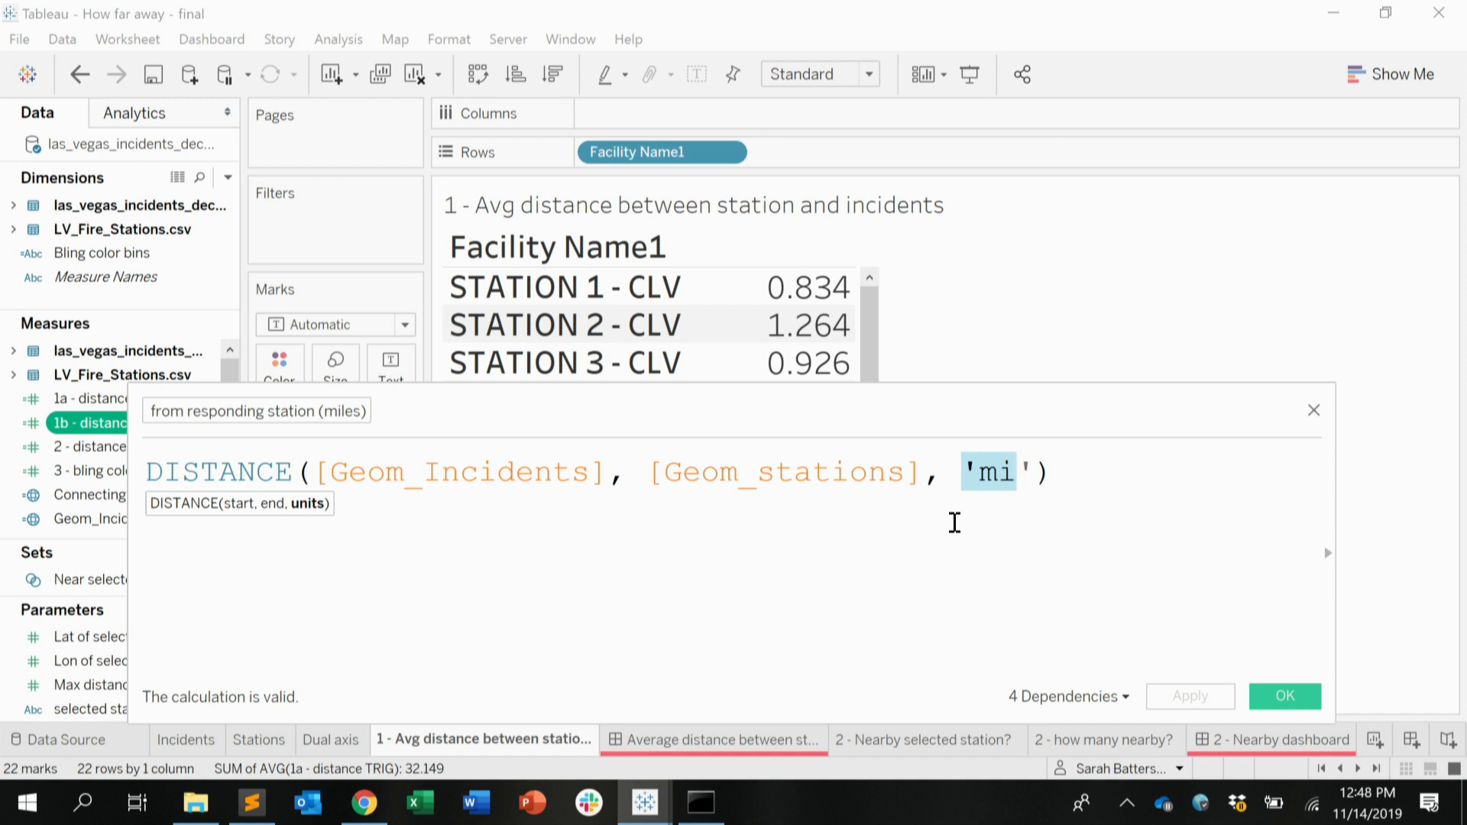
{"action": "left_click", "coordinate": [977, 467]}
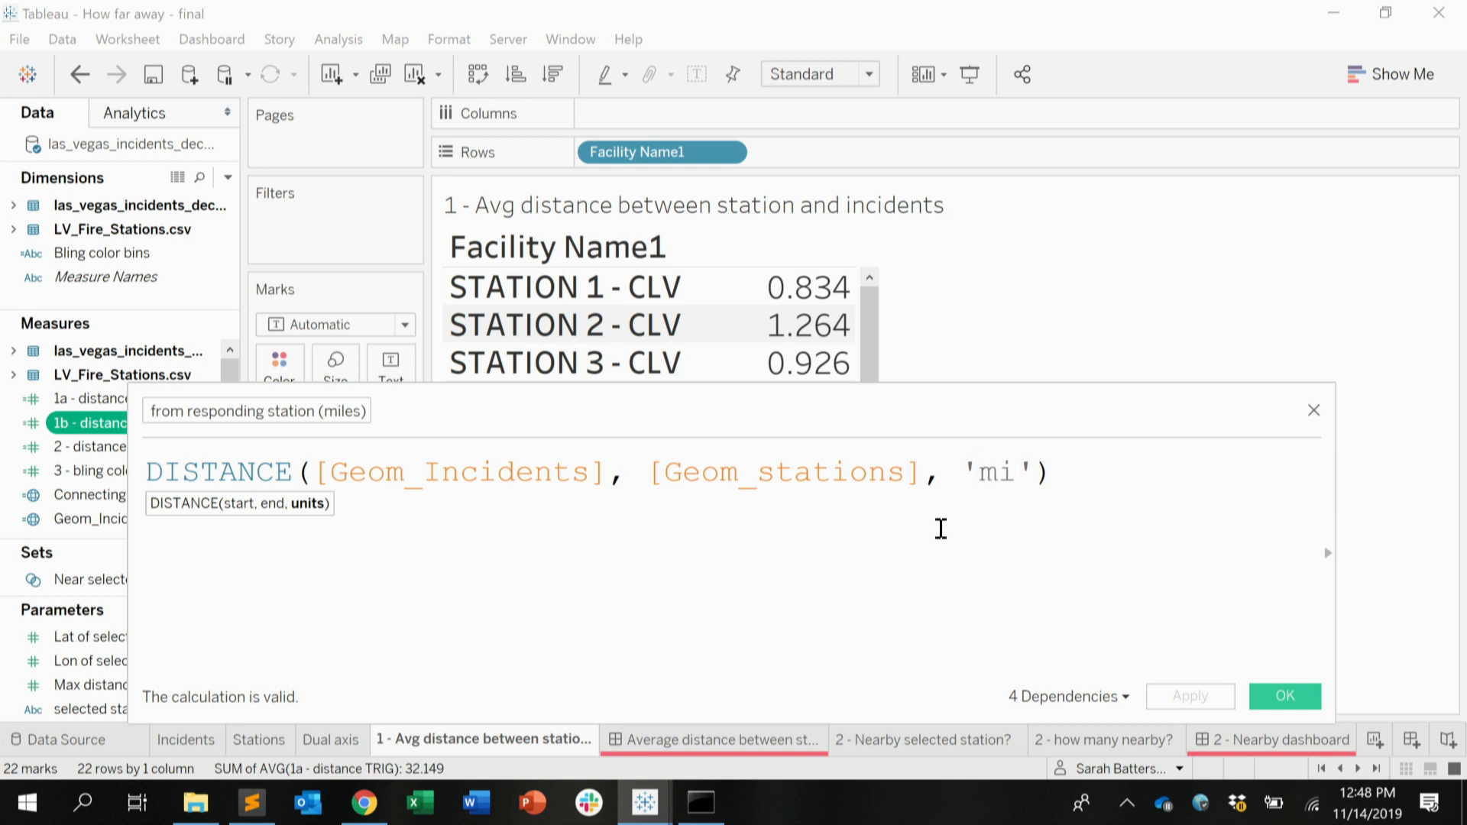
{"action": "left_click", "coordinate": [773, 472]}
{"action": "left_click", "coordinate": [1276, 702]}
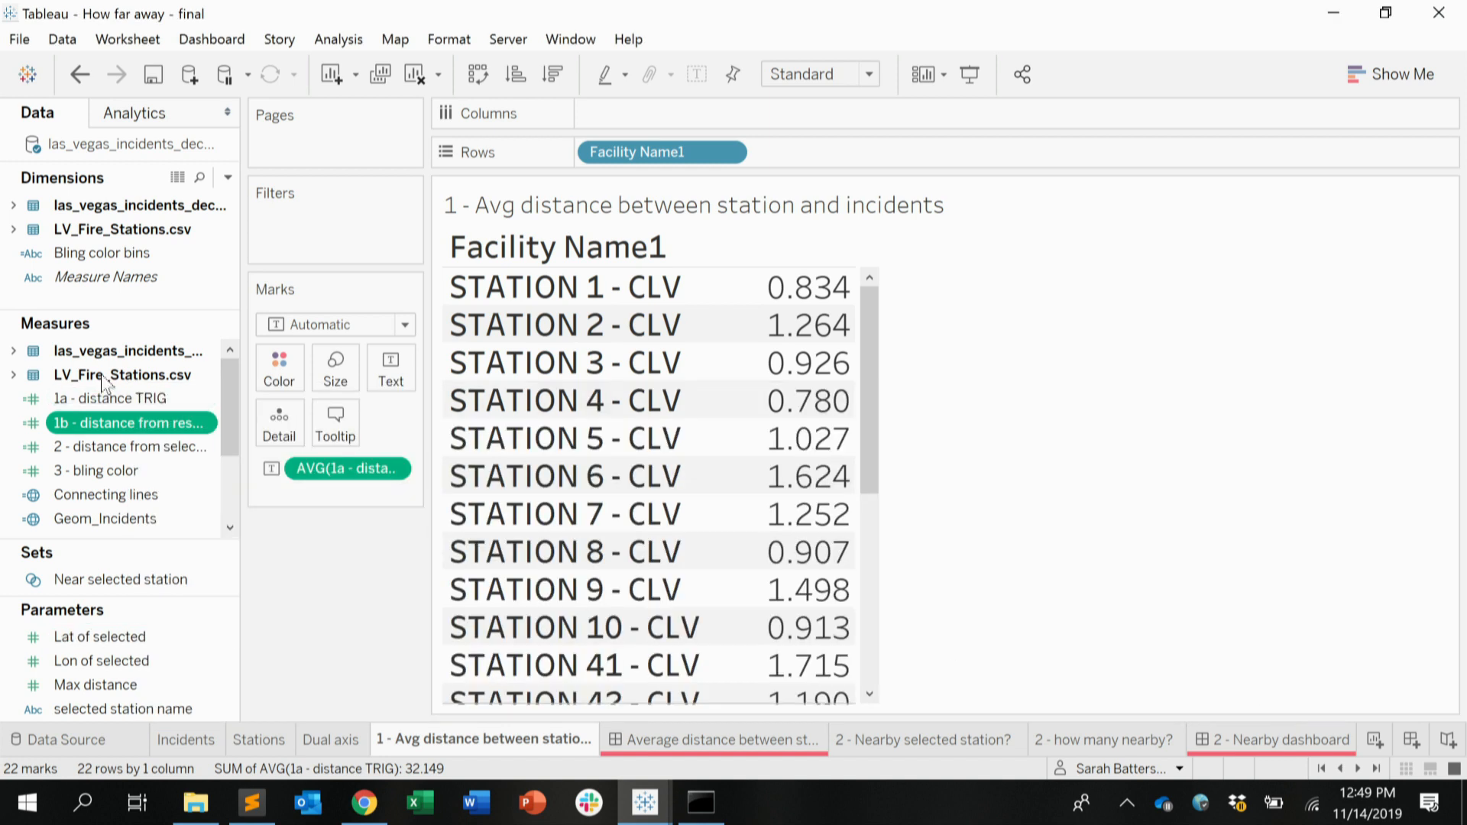
Step: Add 1b - distance from responding station (miles) to the station table as an average and remove 1a - distance TRIG
{"action": "left_click_drag", "start_coordinate": [99, 423], "coordinate": [757, 386]}
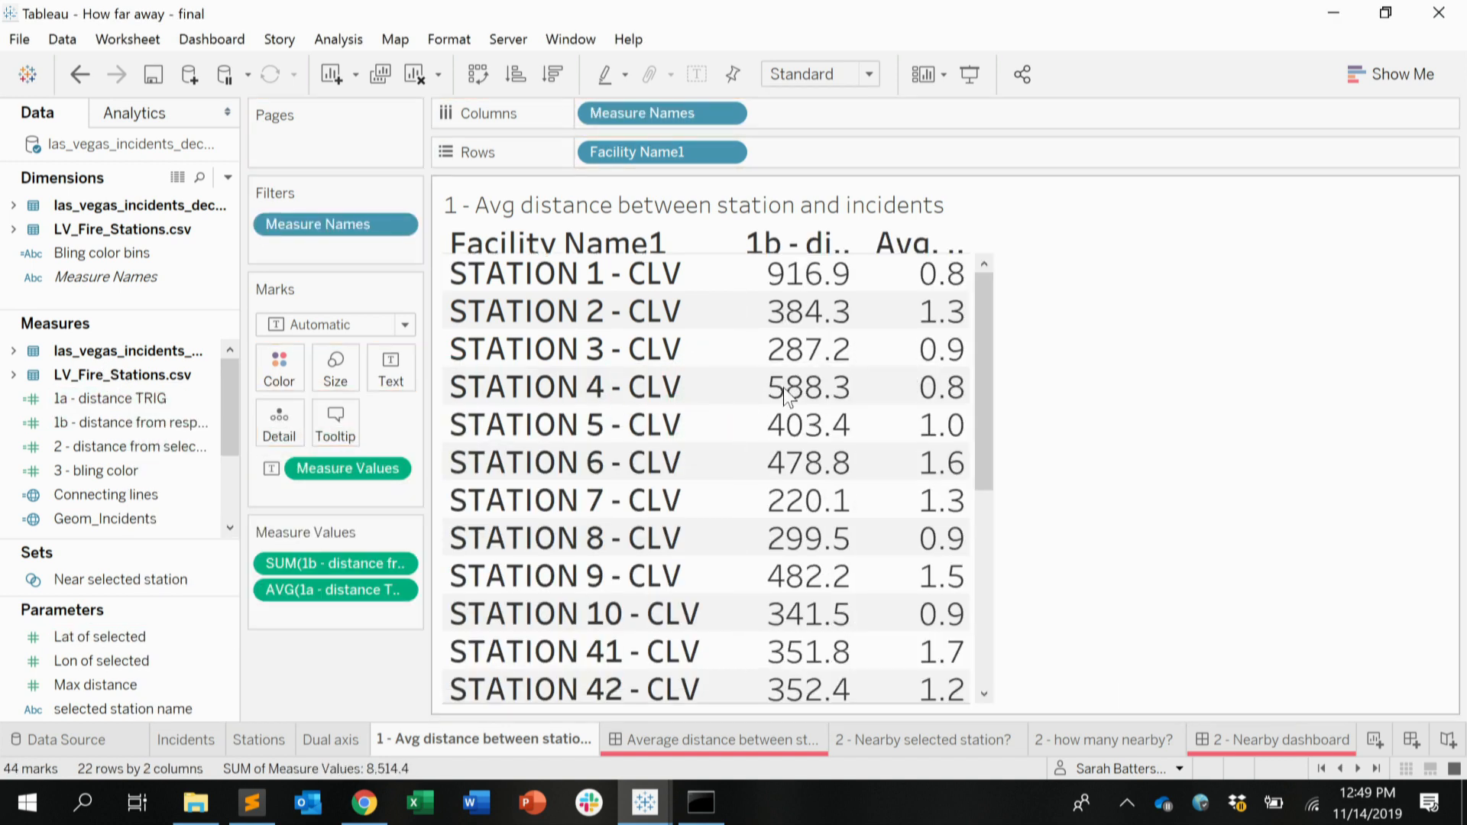
{"action": "right_click", "coordinate": [400, 563]}
{"action": "mouse_move", "coordinate": [393, 686]}
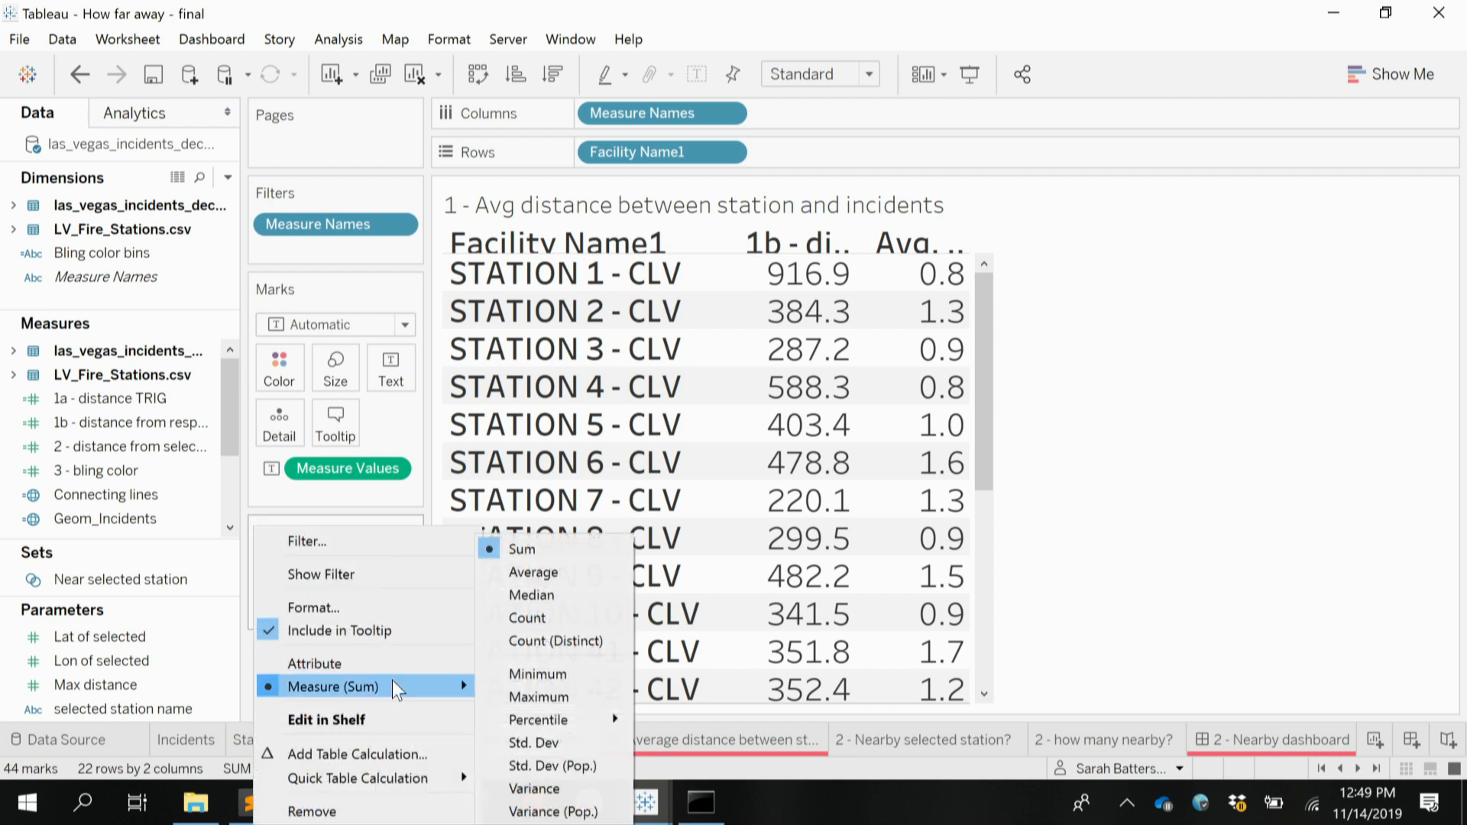
{"action": "left_click", "coordinate": [557, 575]}
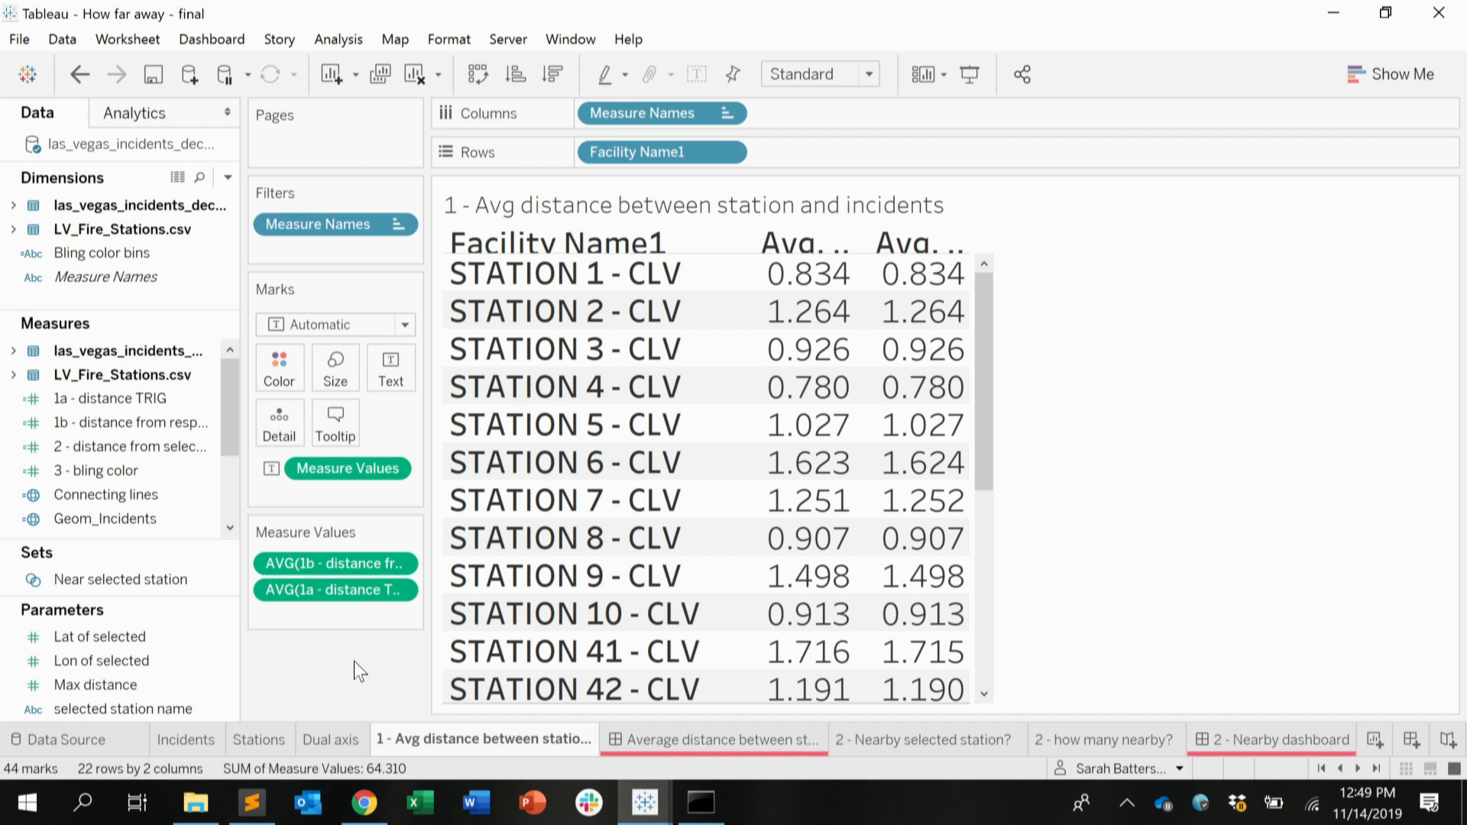
{"action": "left_click_drag", "start_coordinate": [355, 593], "coordinate": [129, 533]}
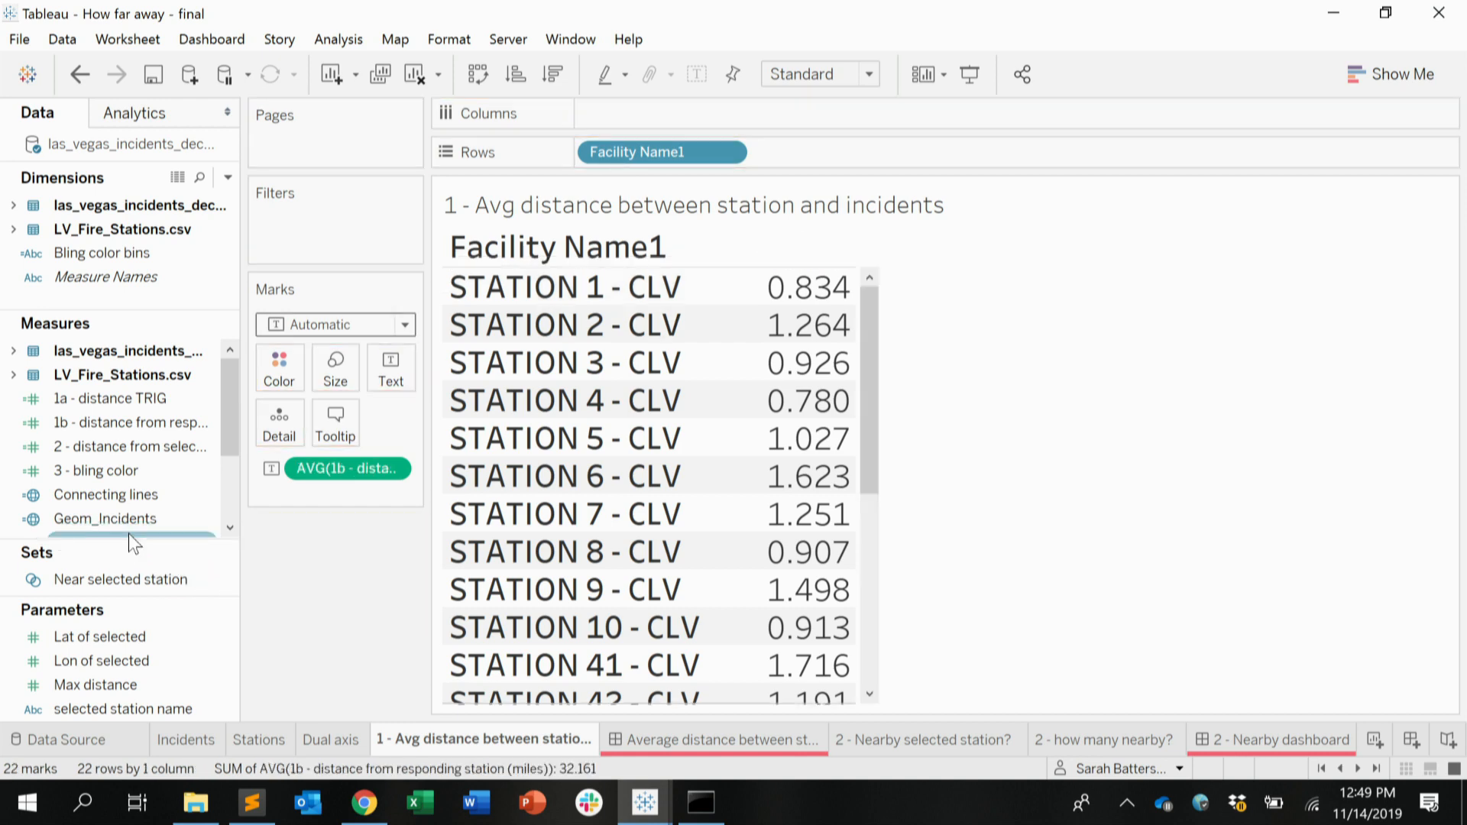
Step: On the Average distance dashboard, highlight the incidents belonging to Station 102 on the Dual axis map
{"action": "left_click", "coordinate": [703, 741]}
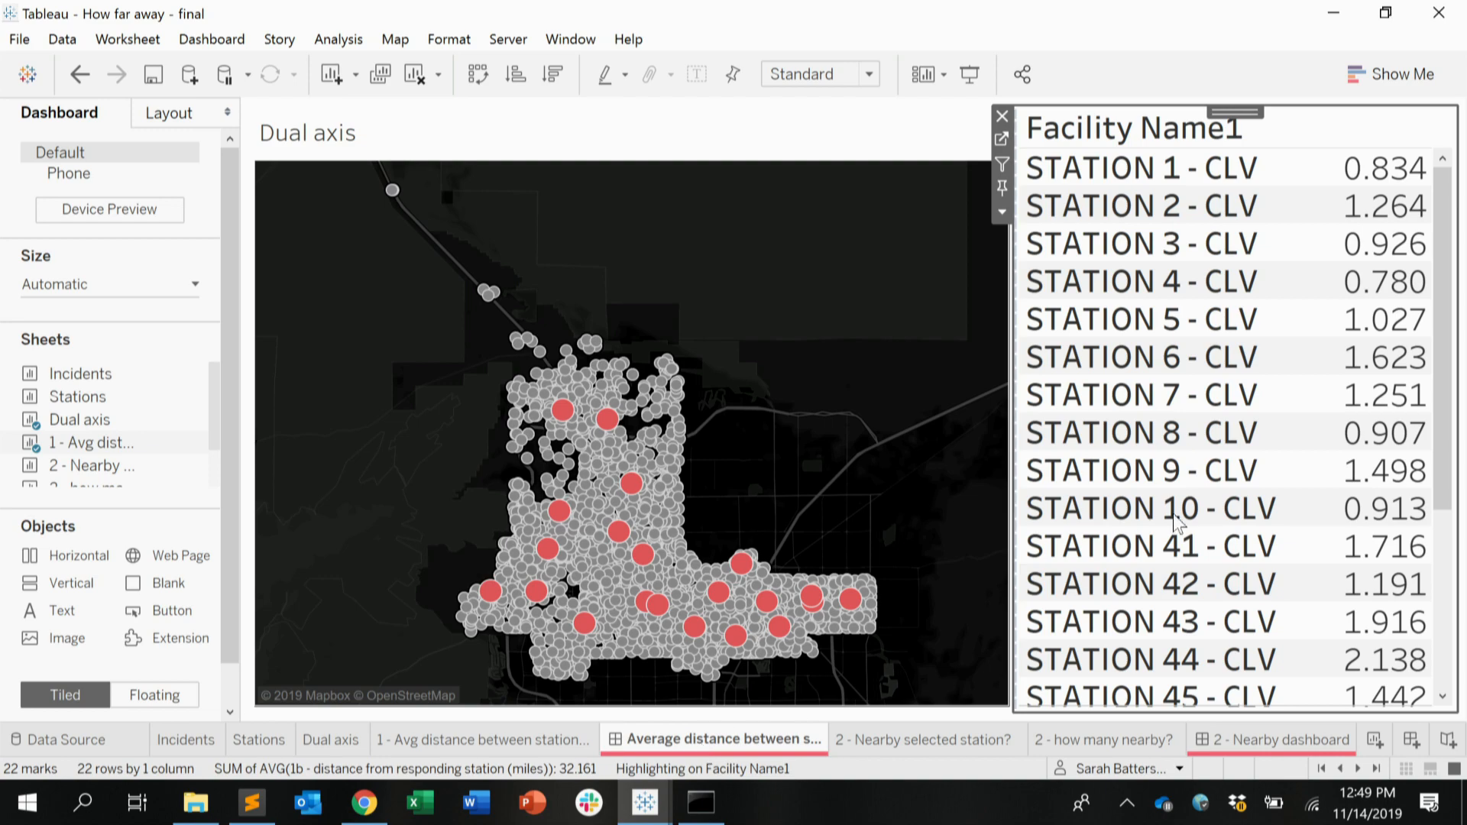
{"action": "left_click_drag", "start_coordinate": [1446, 264], "coordinate": [1459, 443]}
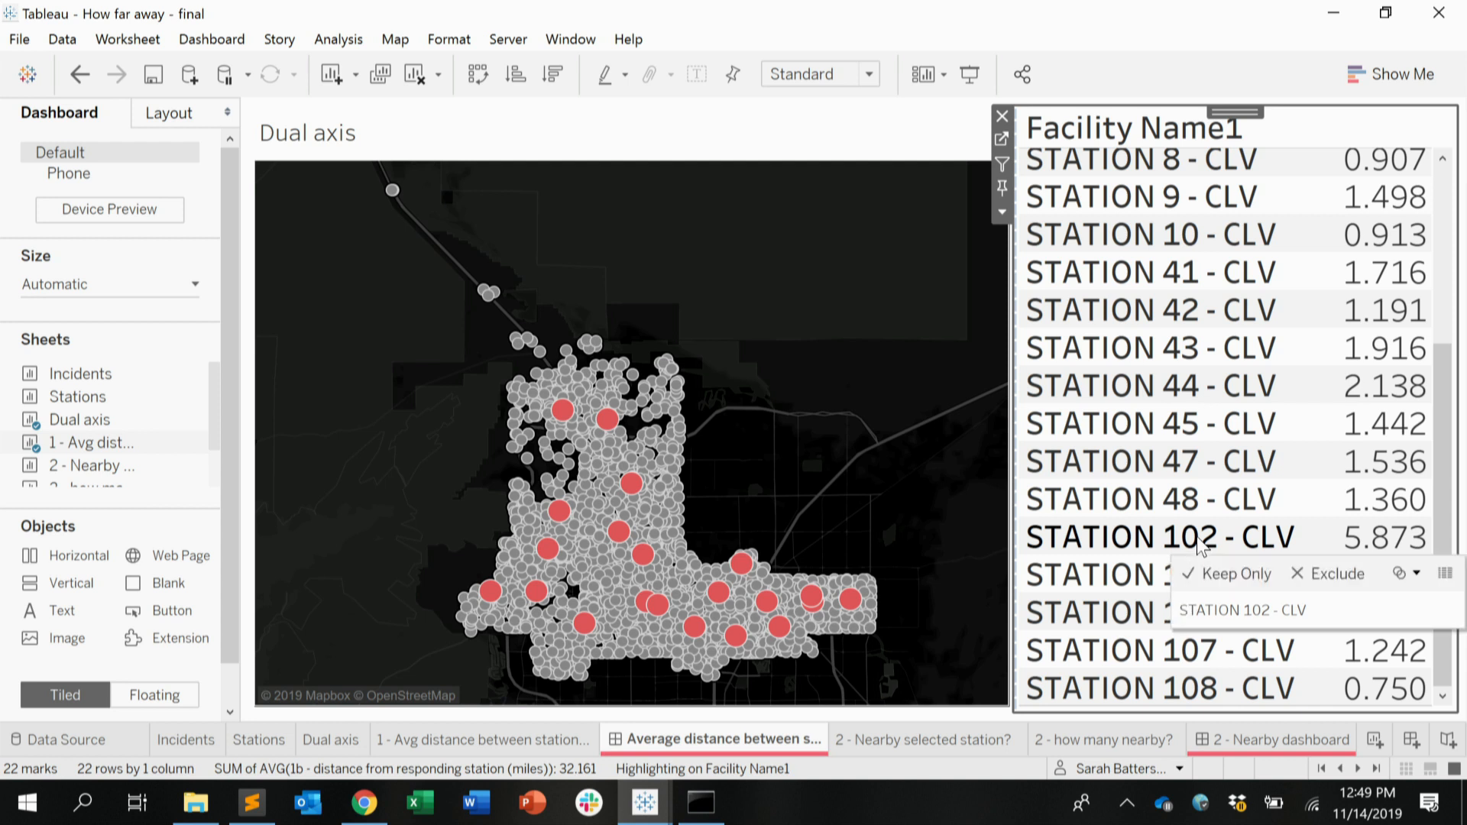
{"action": "left_click", "coordinate": [1202, 544]}
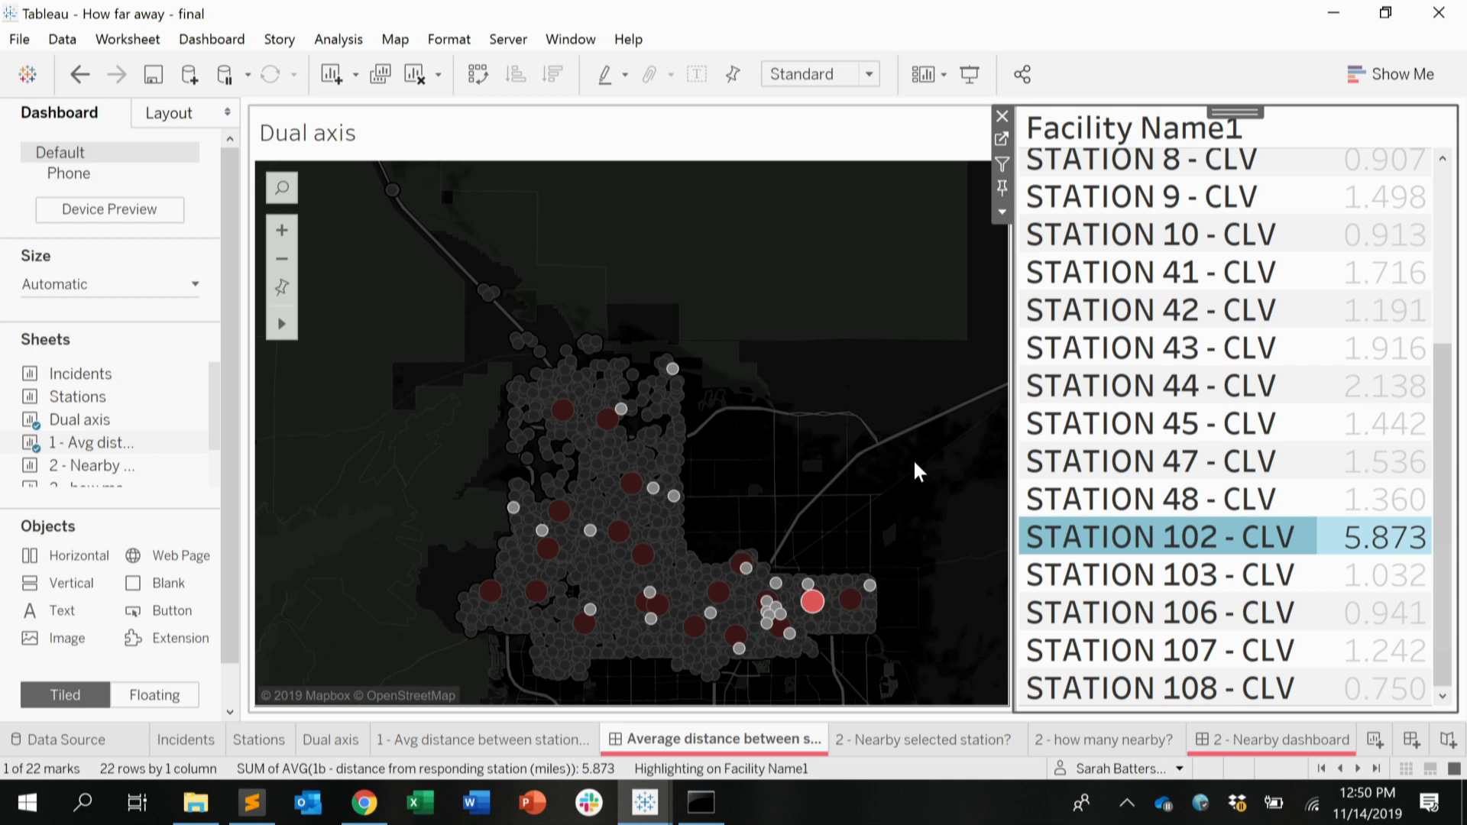
Step: On the 2 - Nearby selected station? map, choose Station 9 as the selected station and clear the mark selection
{"action": "left_click", "coordinate": [974, 740]}
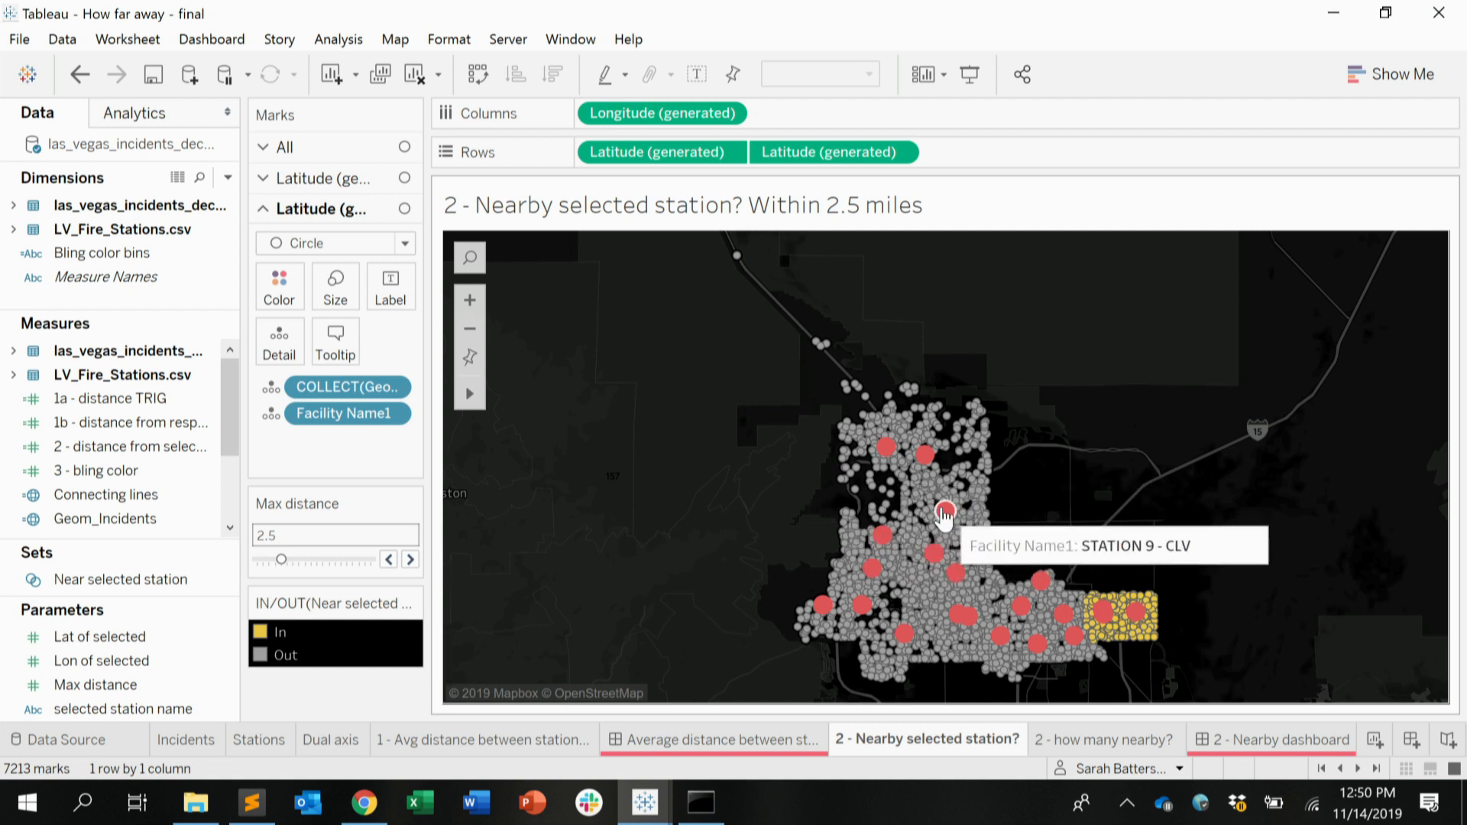
{"action": "left_click", "coordinate": [944, 512]}
{"action": "left_click", "coordinate": [725, 527]}
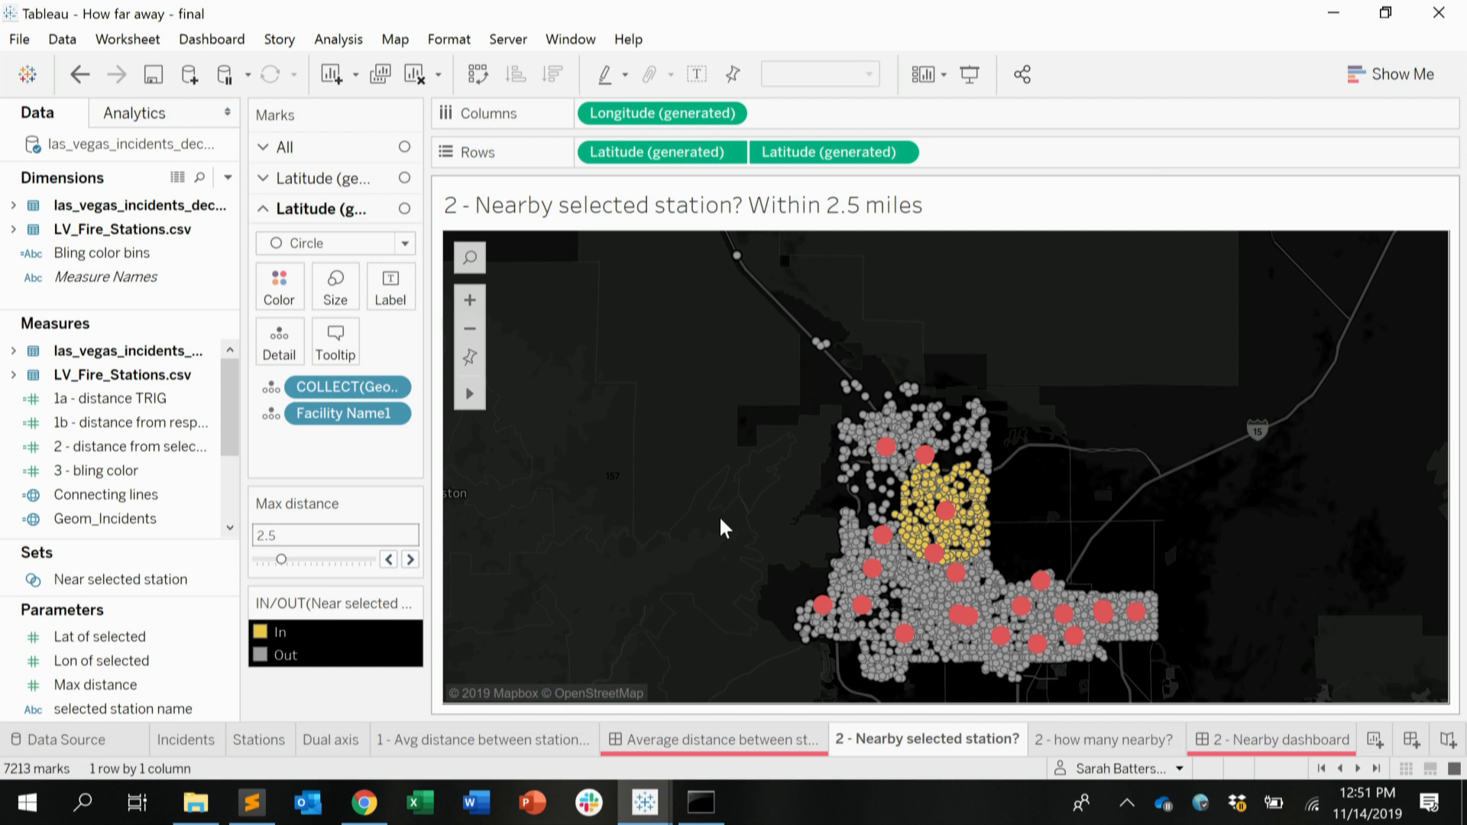
Step: Examine the DISTANCE and MAKEPOINT formula of the 2 - distance from selected station (miles) calculation and close it without changes
{"action": "right_click", "coordinate": [156, 447]}
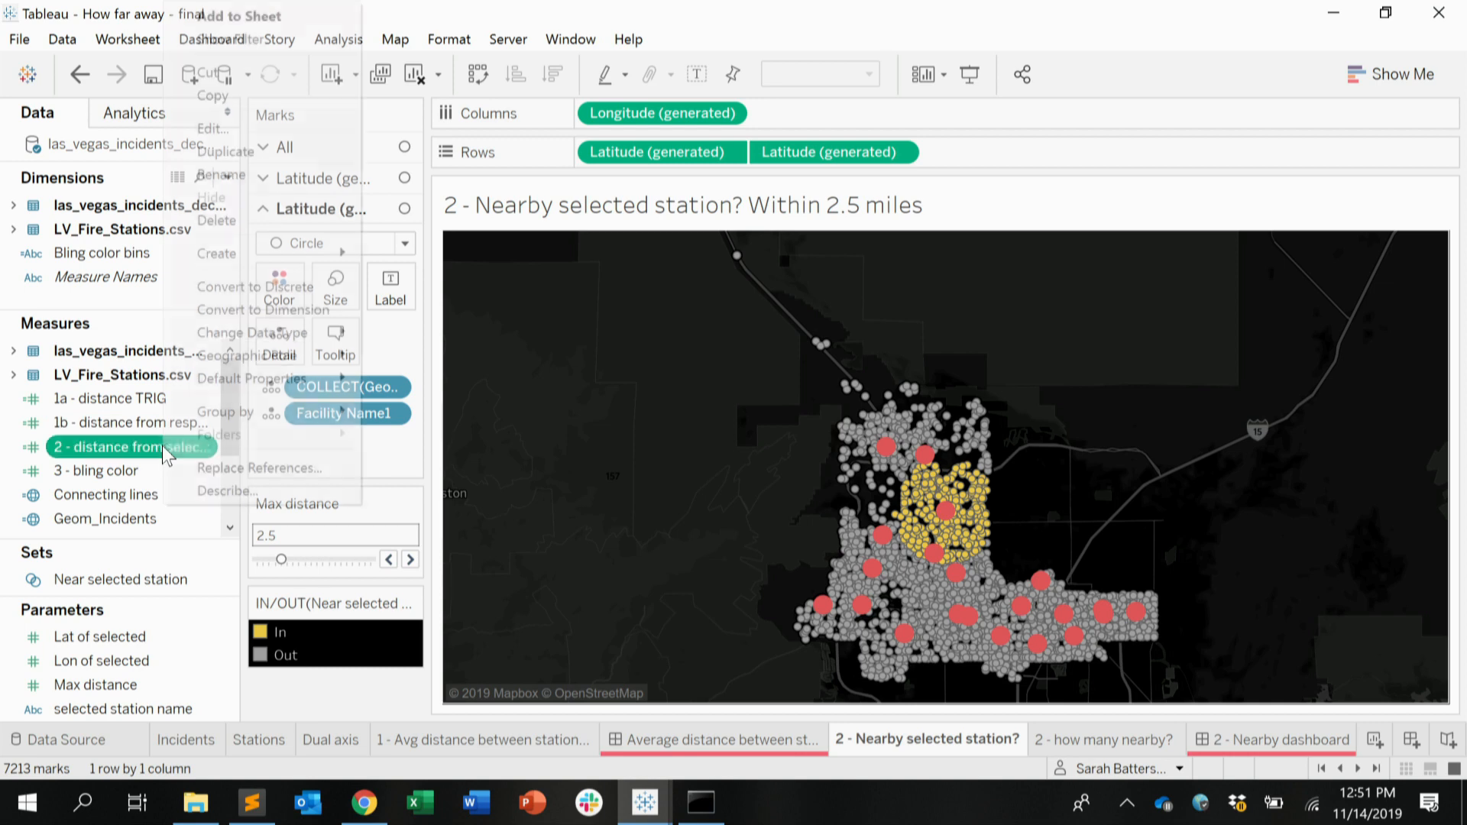
{"action": "left_click", "coordinate": [295, 129]}
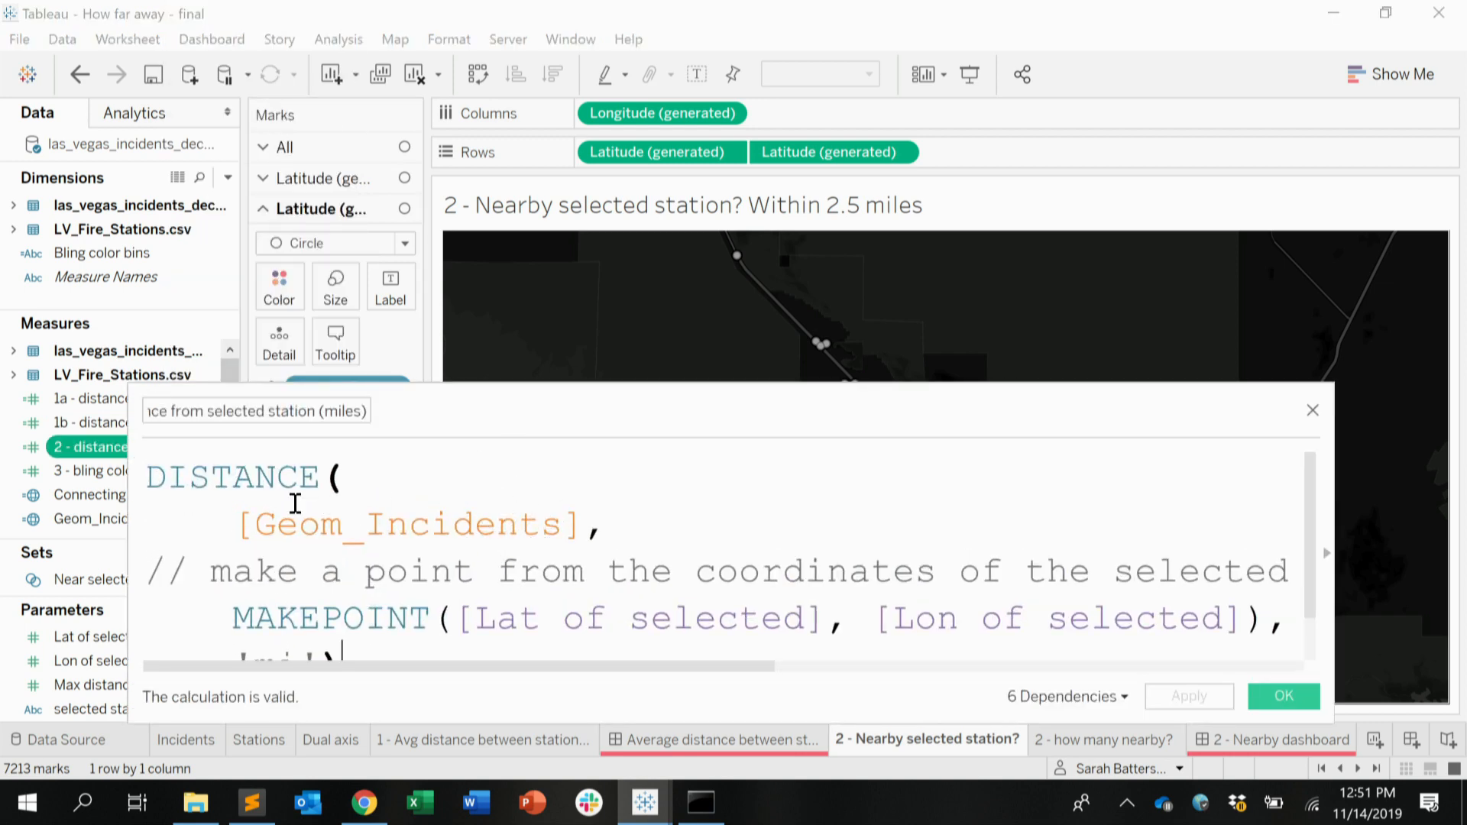
{"action": "left_click_drag", "start_coordinate": [320, 475], "coordinate": [166, 476]}
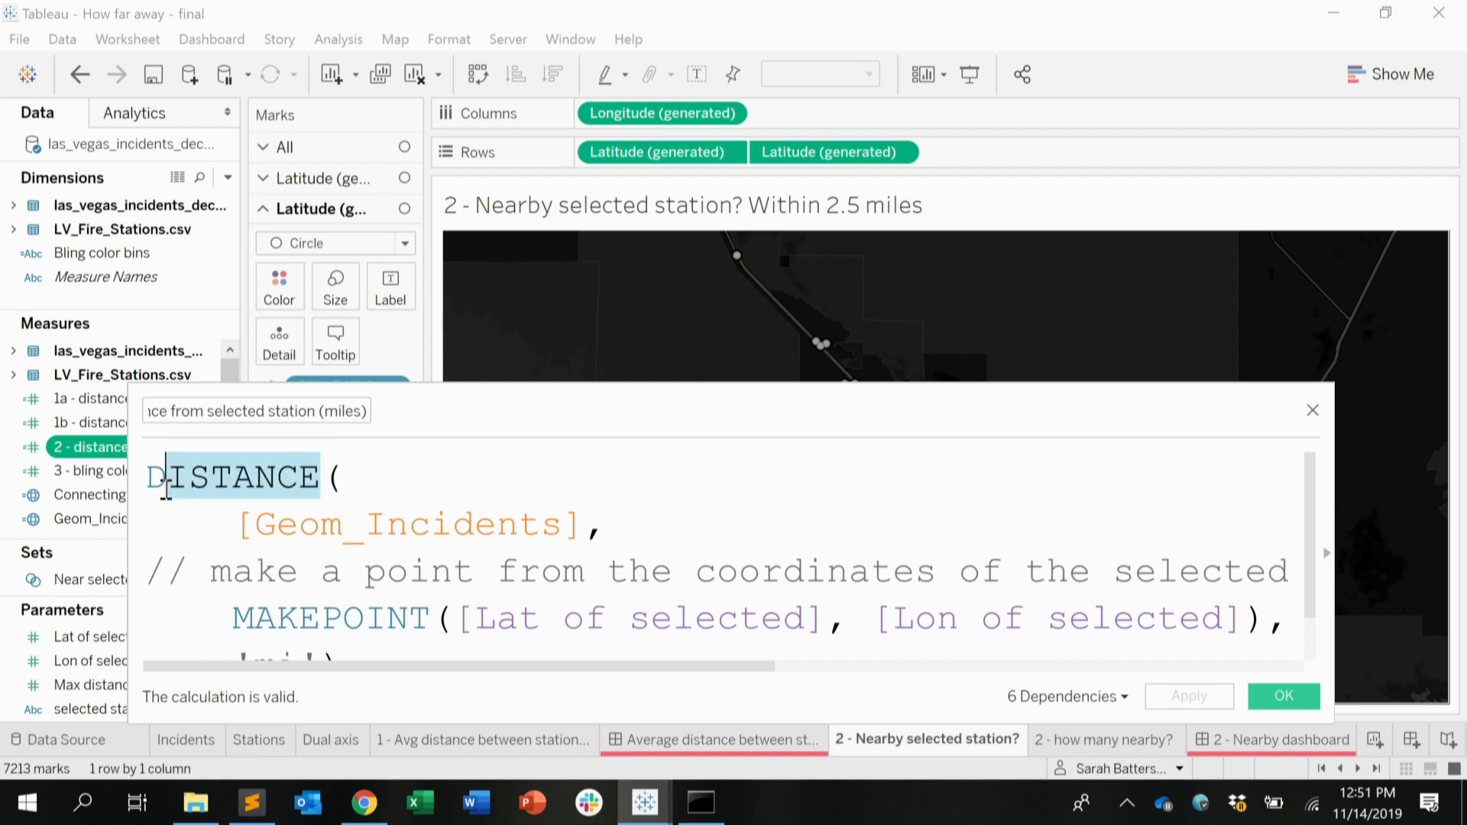
{"action": "left_click_drag", "start_coordinate": [236, 519], "coordinate": [582, 532]}
{"action": "left_click_drag", "start_coordinate": [1313, 572], "coordinate": [1314, 614]}
{"action": "mouse_move", "coordinate": [231, 570]}
{"action": "left_mouse_down"}
{"action": "mouse_move", "coordinate": [1010, 622]}
{"action": "mouse_move", "coordinate": [1149, 612]}
{"action": "mouse_move", "coordinate": [1246, 573]}
{"action": "left_mouse_up"}
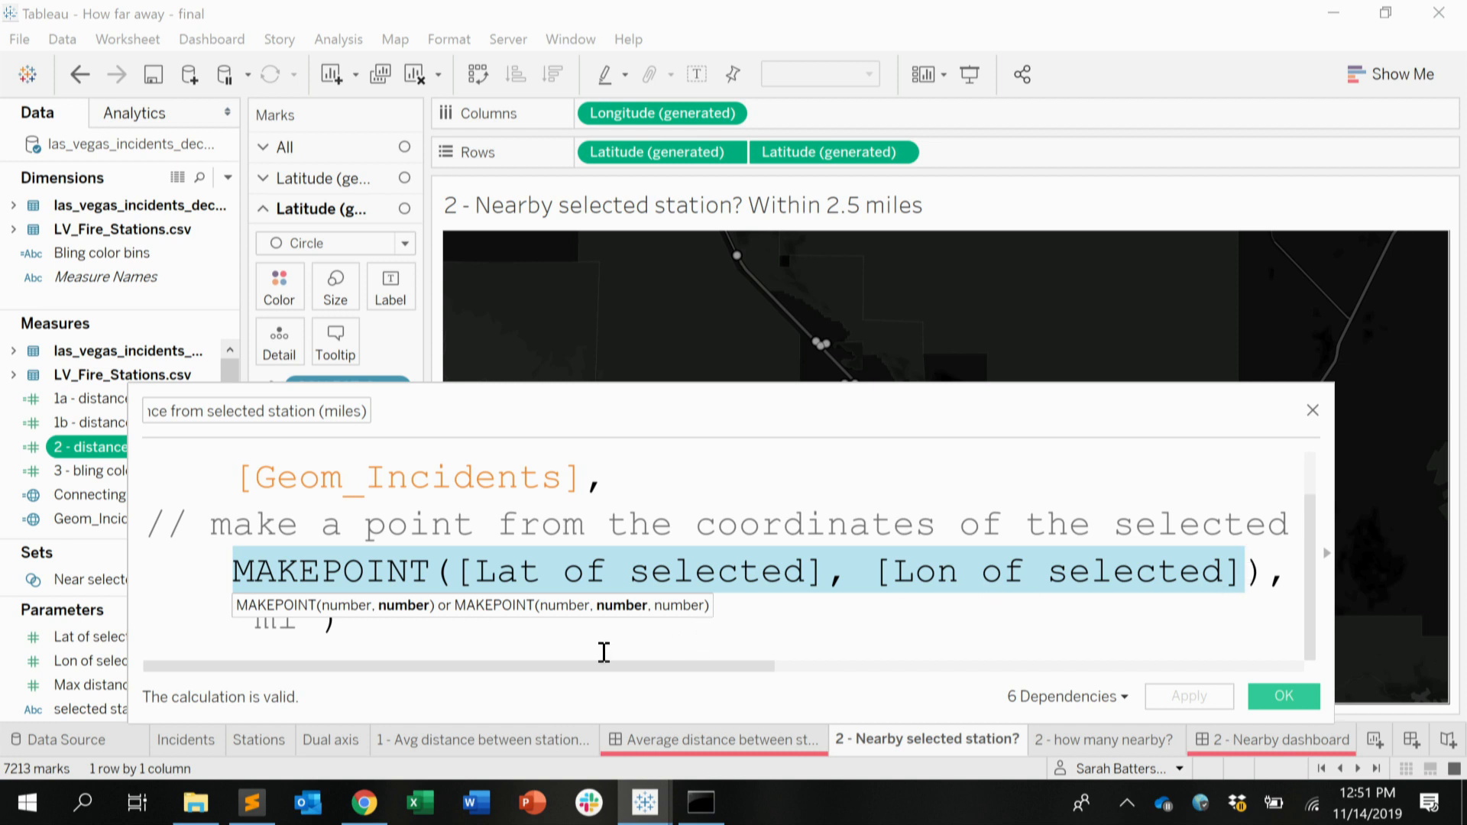
{"action": "left_click", "coordinate": [276, 619]}
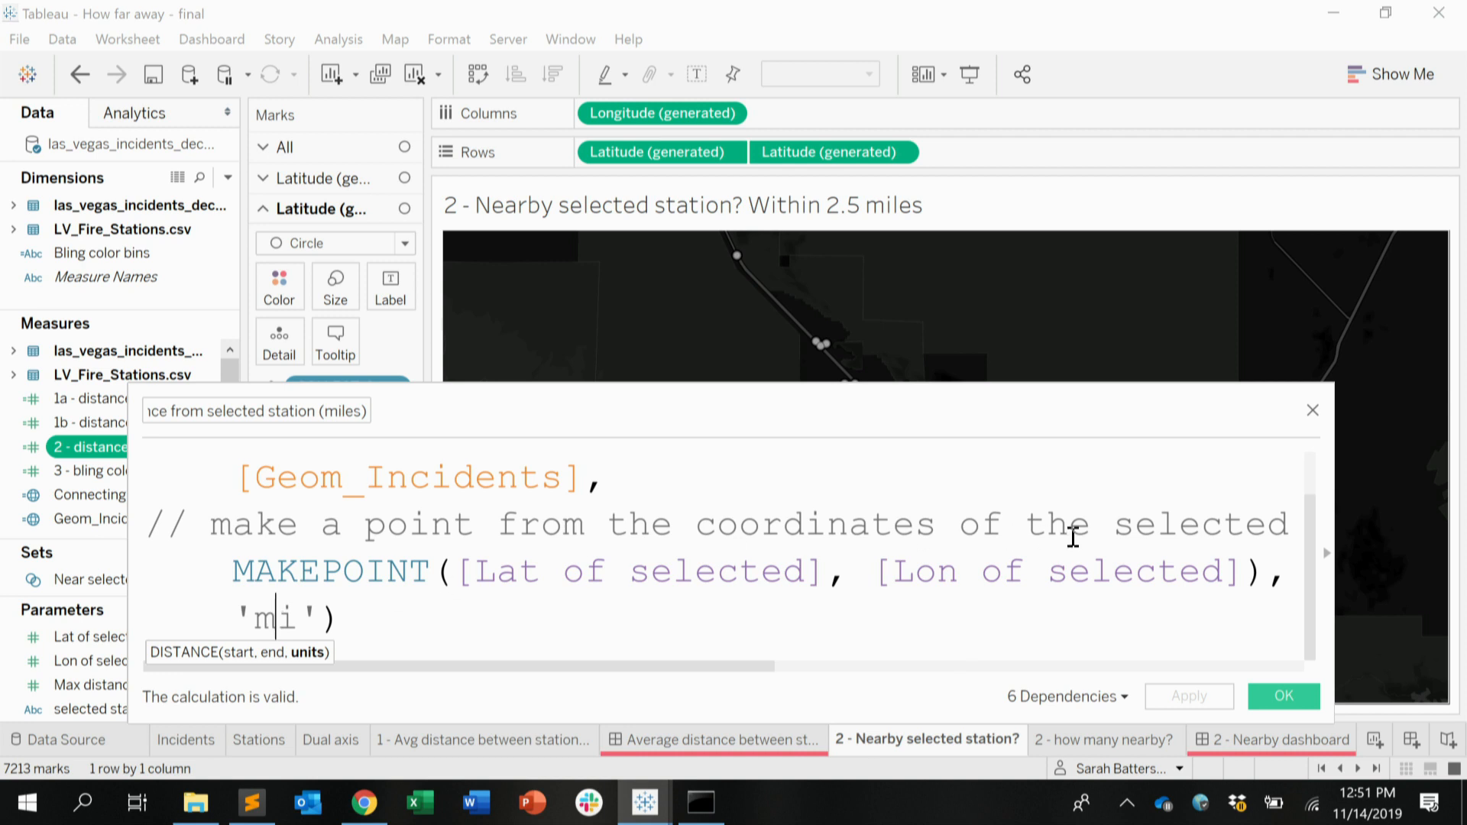
{"action": "left_click", "coordinate": [1283, 698]}
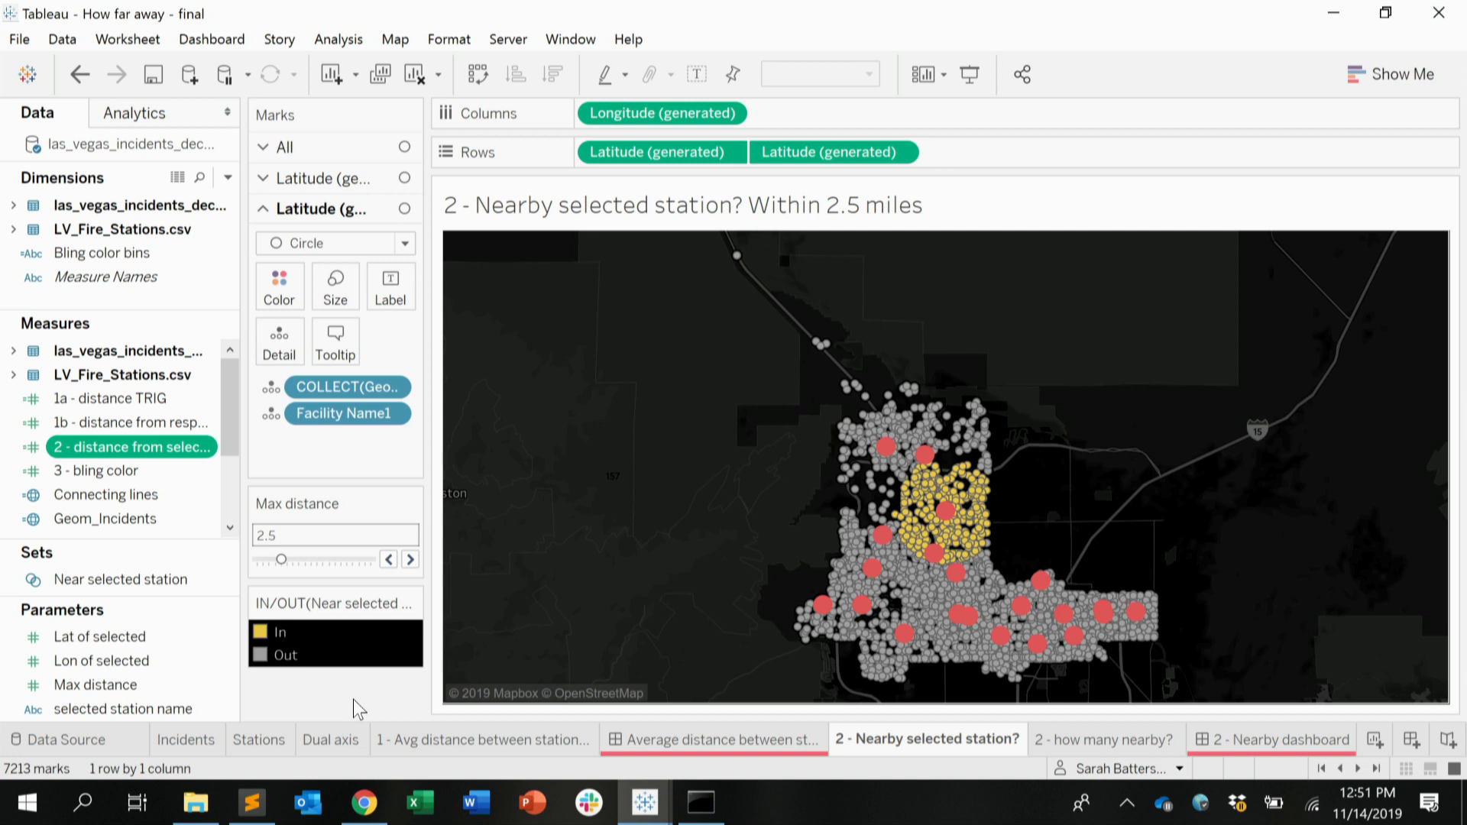
Step: Try larger Max distance values around the selected station, including 4 and 4.5 miles, and settle on 3 miles
{"action": "left_click", "coordinate": [411, 559]}
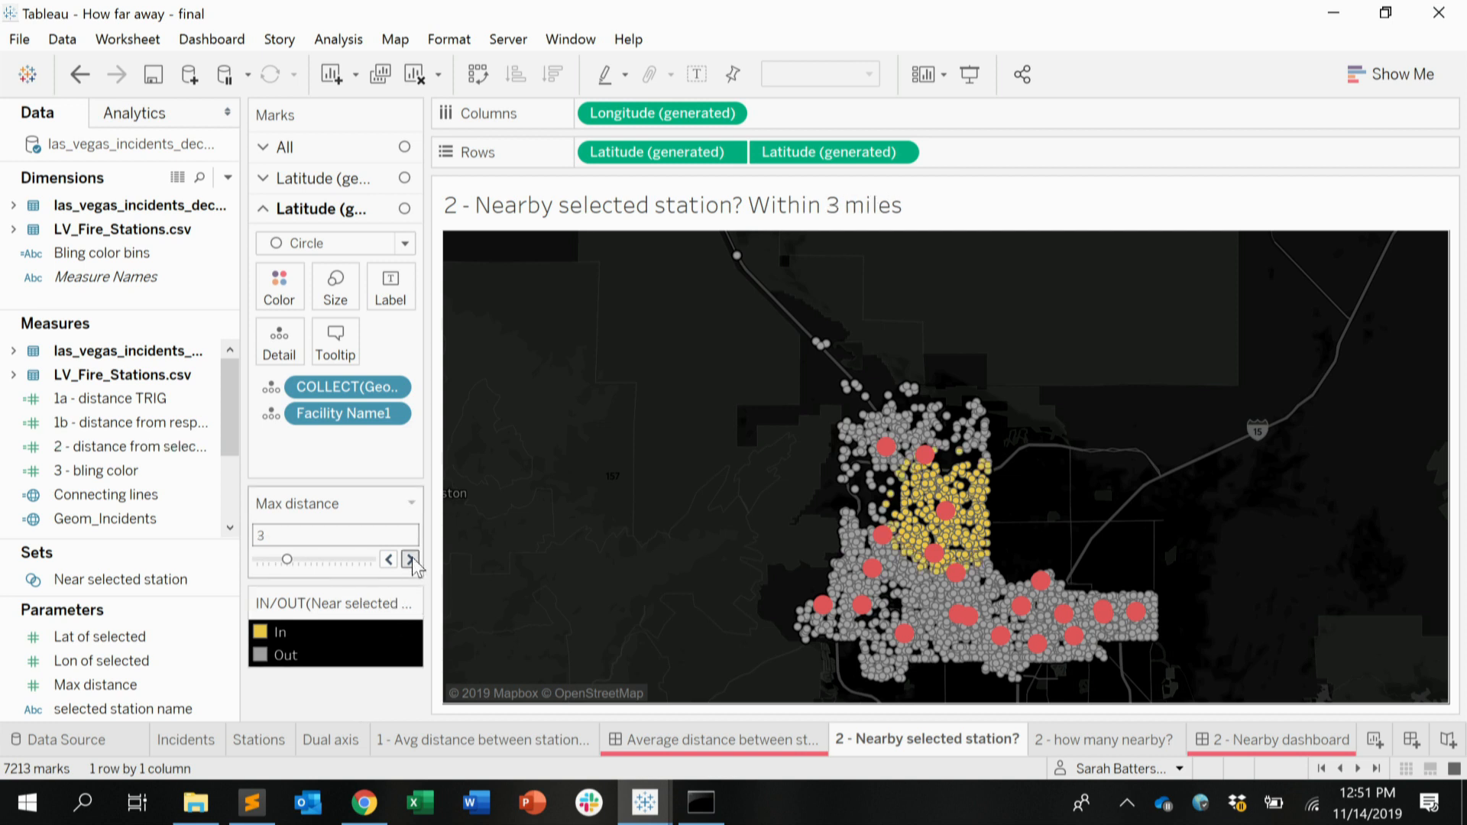
{"action": "left_click", "coordinate": [411, 559]}
{"action": "left_click", "coordinate": [411, 559]}
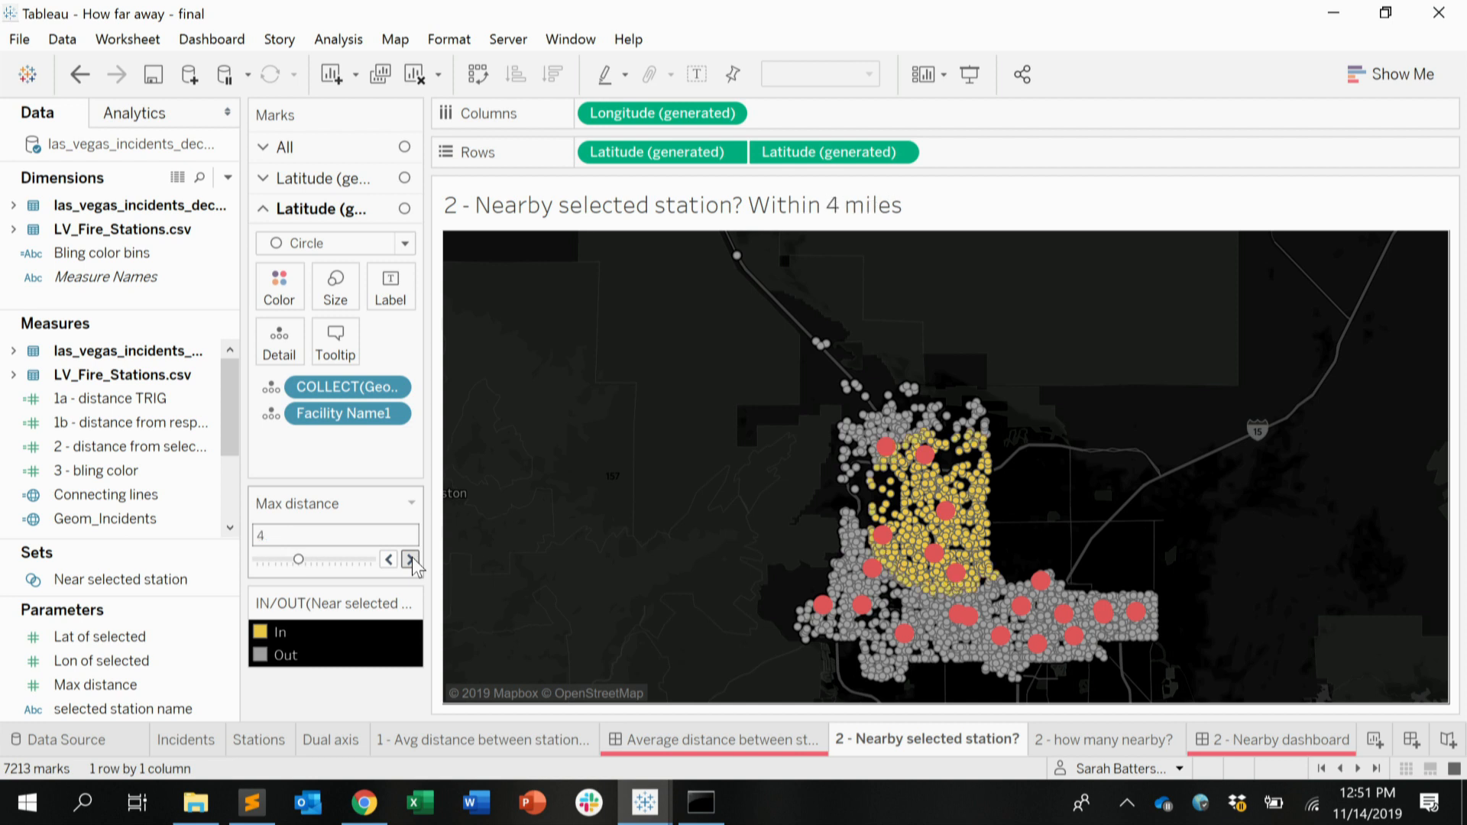
{"action": "left_click", "coordinate": [411, 559]}
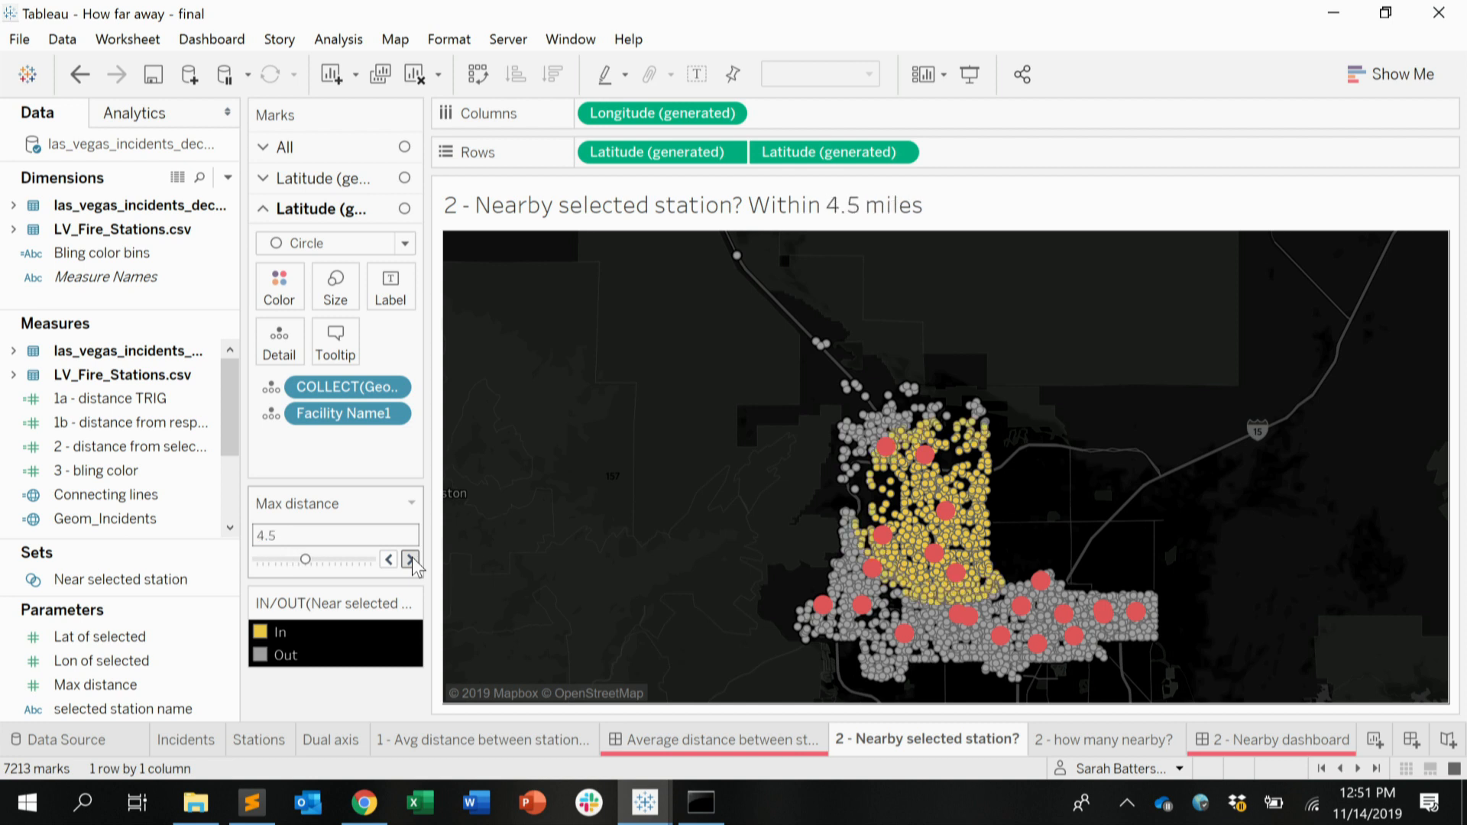
{"action": "left_click", "coordinate": [410, 559]}
{"action": "left_click", "coordinate": [388, 560]}
{"action": "left_click", "coordinate": [389, 560]}
{"action": "left_click", "coordinate": [389, 560]}
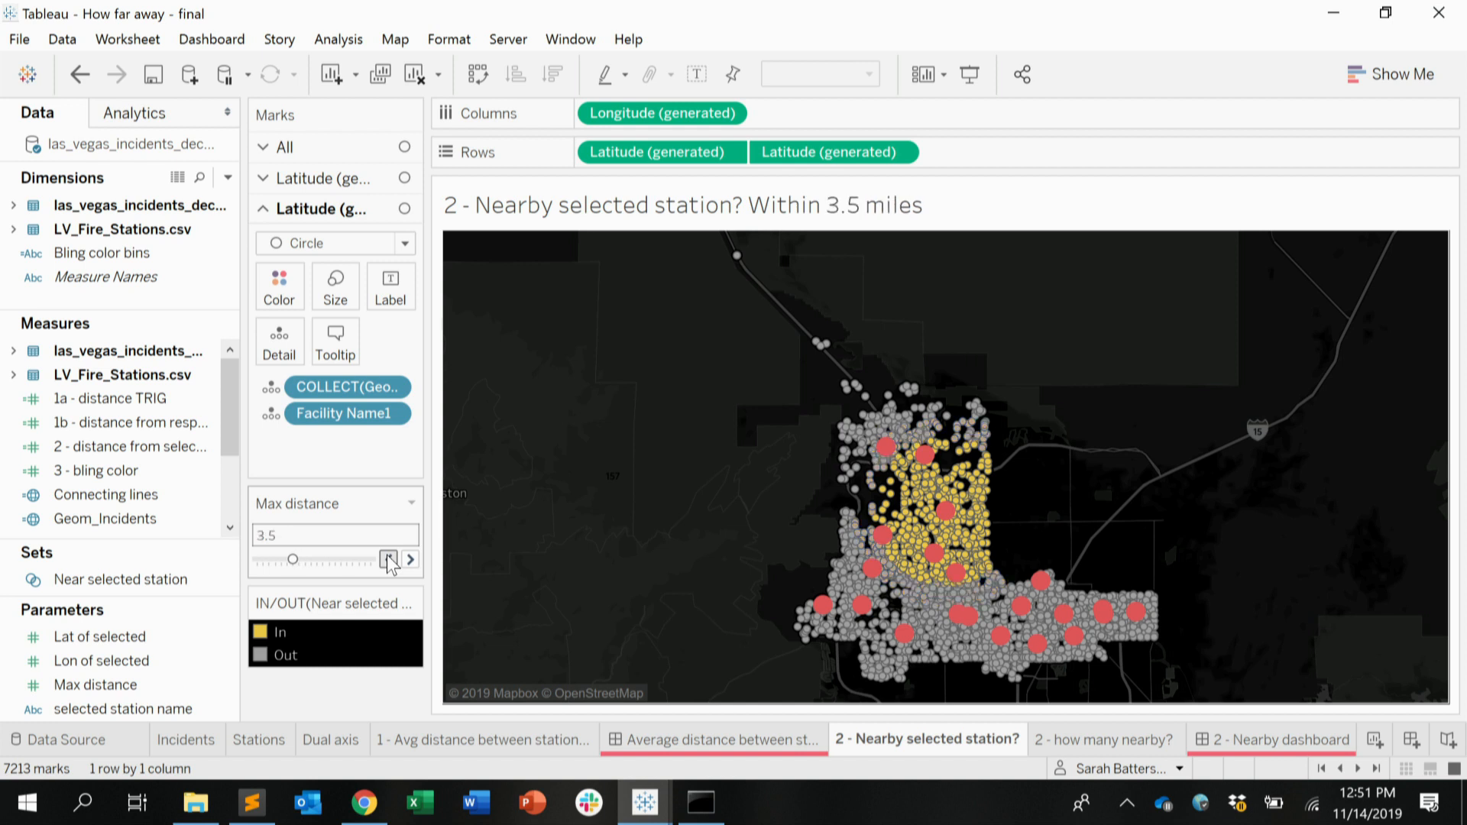
{"action": "left_click", "coordinate": [389, 560]}
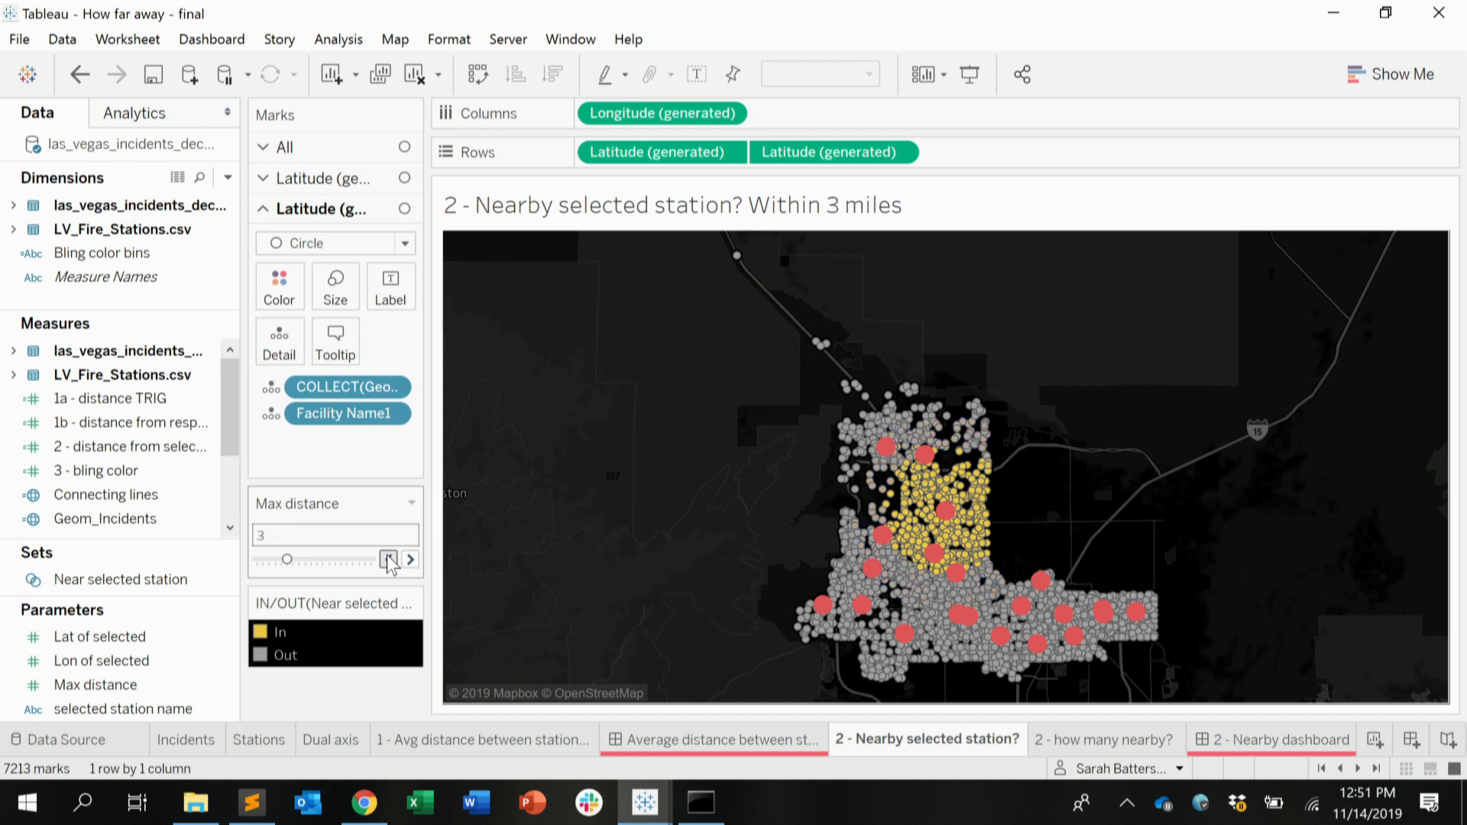
Step: View the 2 - how many nearby? chart and choose Station 103 as the selected station on the 2 - Nearby dashboard map
{"action": "left_click", "coordinate": [1107, 739]}
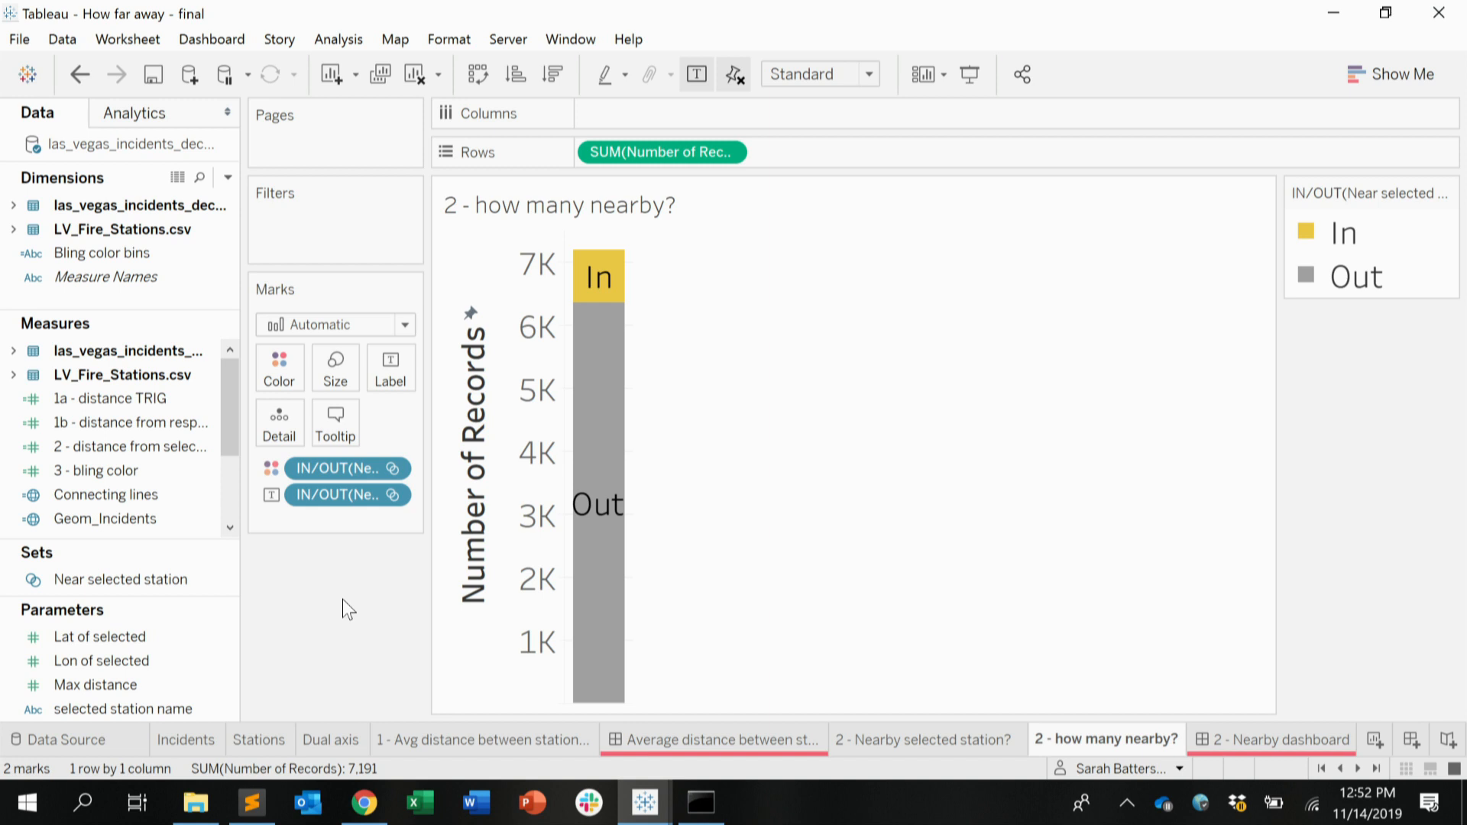
{"action": "left_click", "coordinate": [1255, 741]}
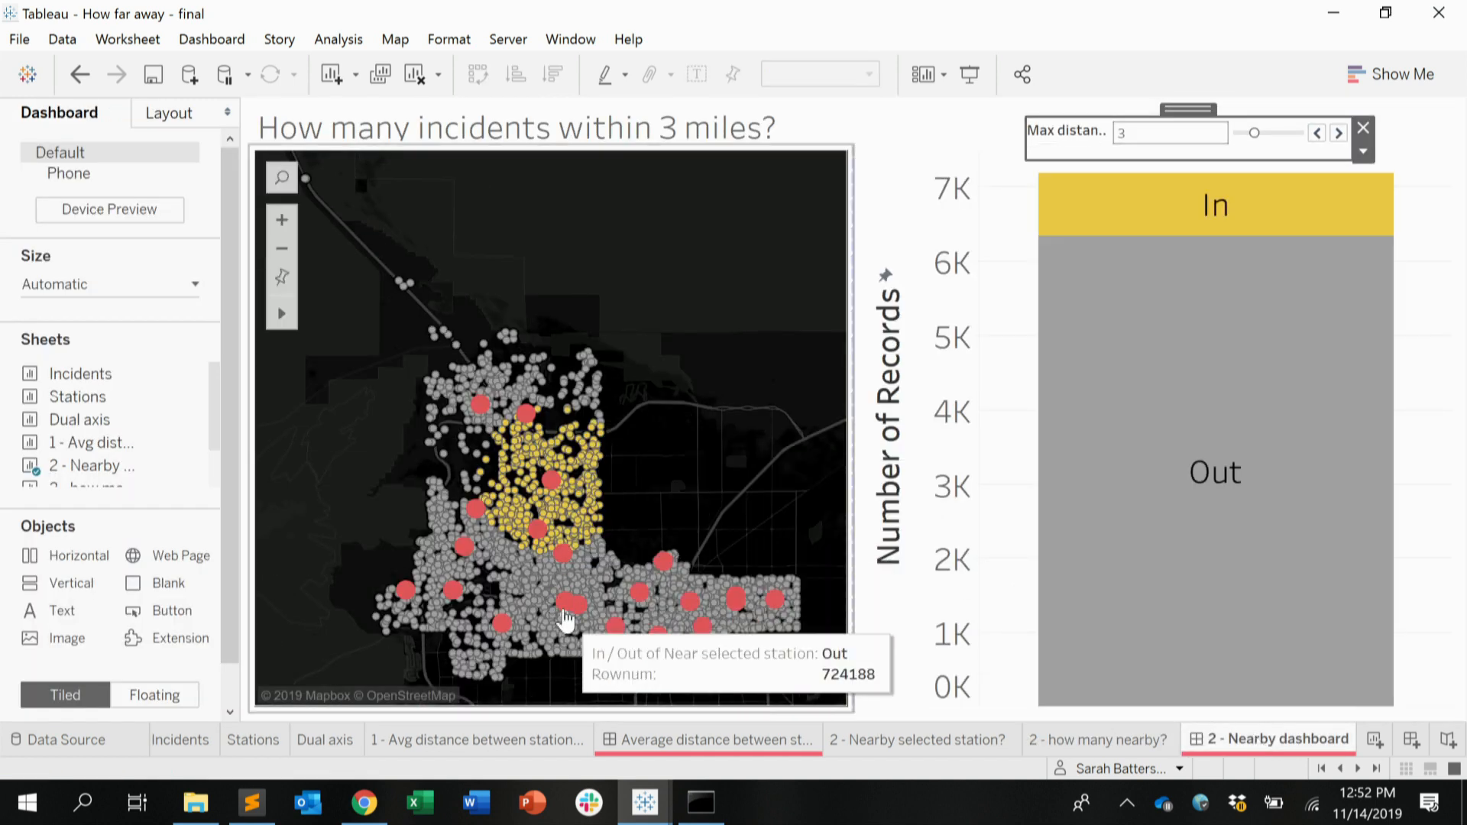
{"action": "left_click", "coordinate": [565, 602]}
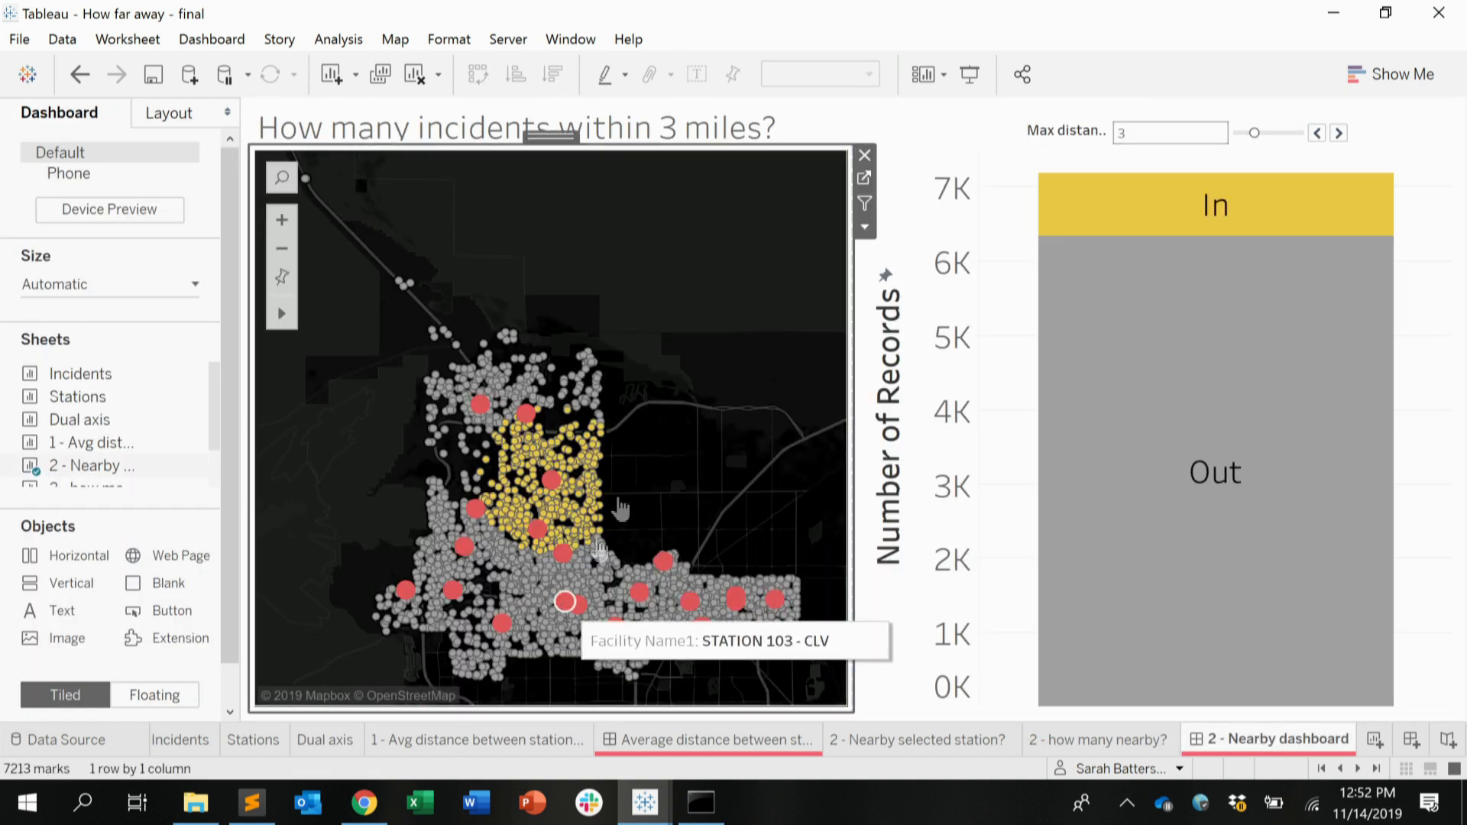
{"action": "left_click", "coordinate": [688, 377]}
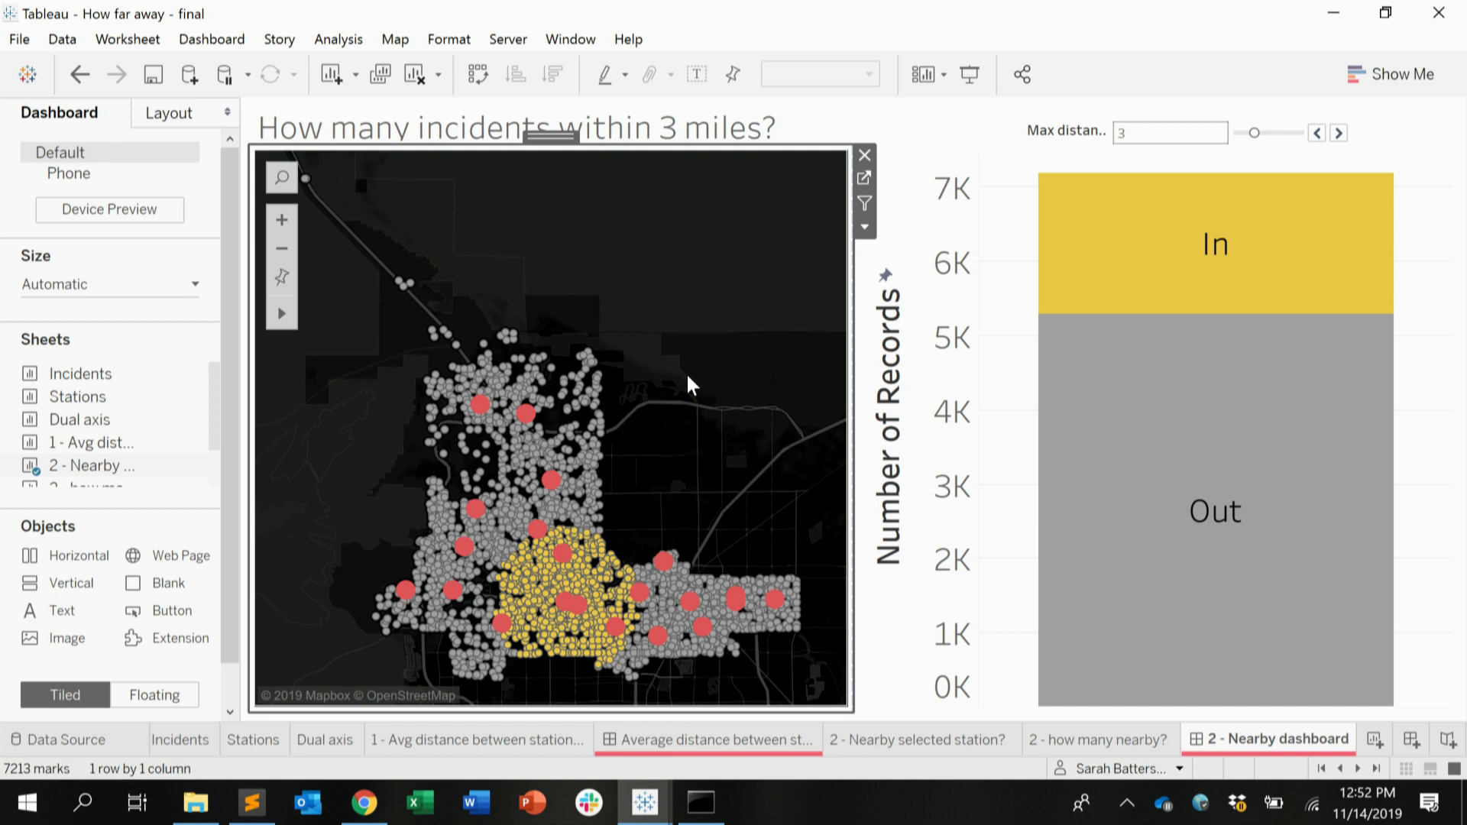
Step: On the Lines bling up the viz dashboard, highlight the incident lines of Stations 10, 47, 41 and 8
{"action": "left_click", "coordinate": [1376, 767]}
{"action": "left_click", "coordinate": [1180, 741]}
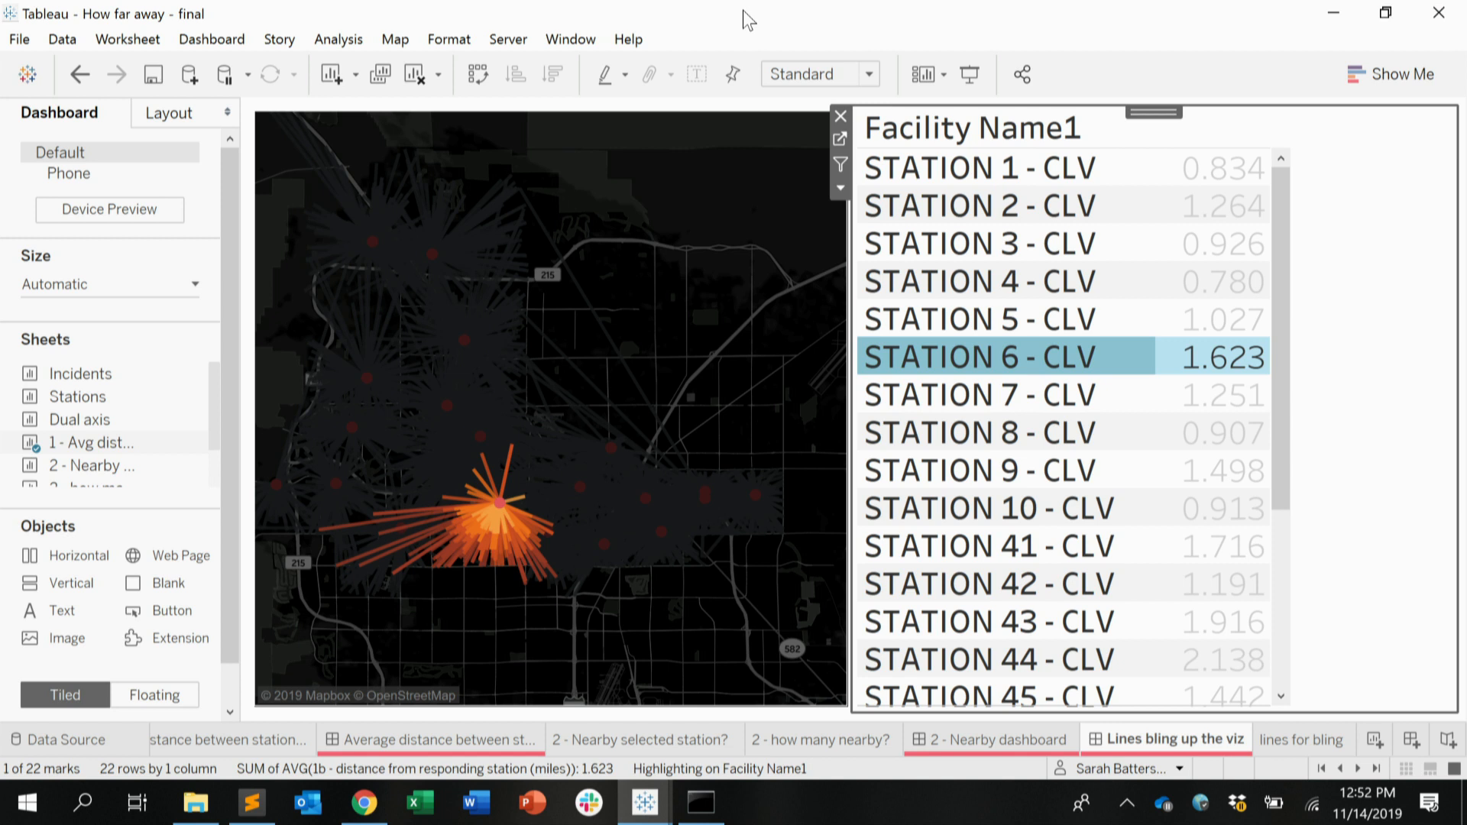
{"action": "left_click", "coordinate": [1109, 523]}
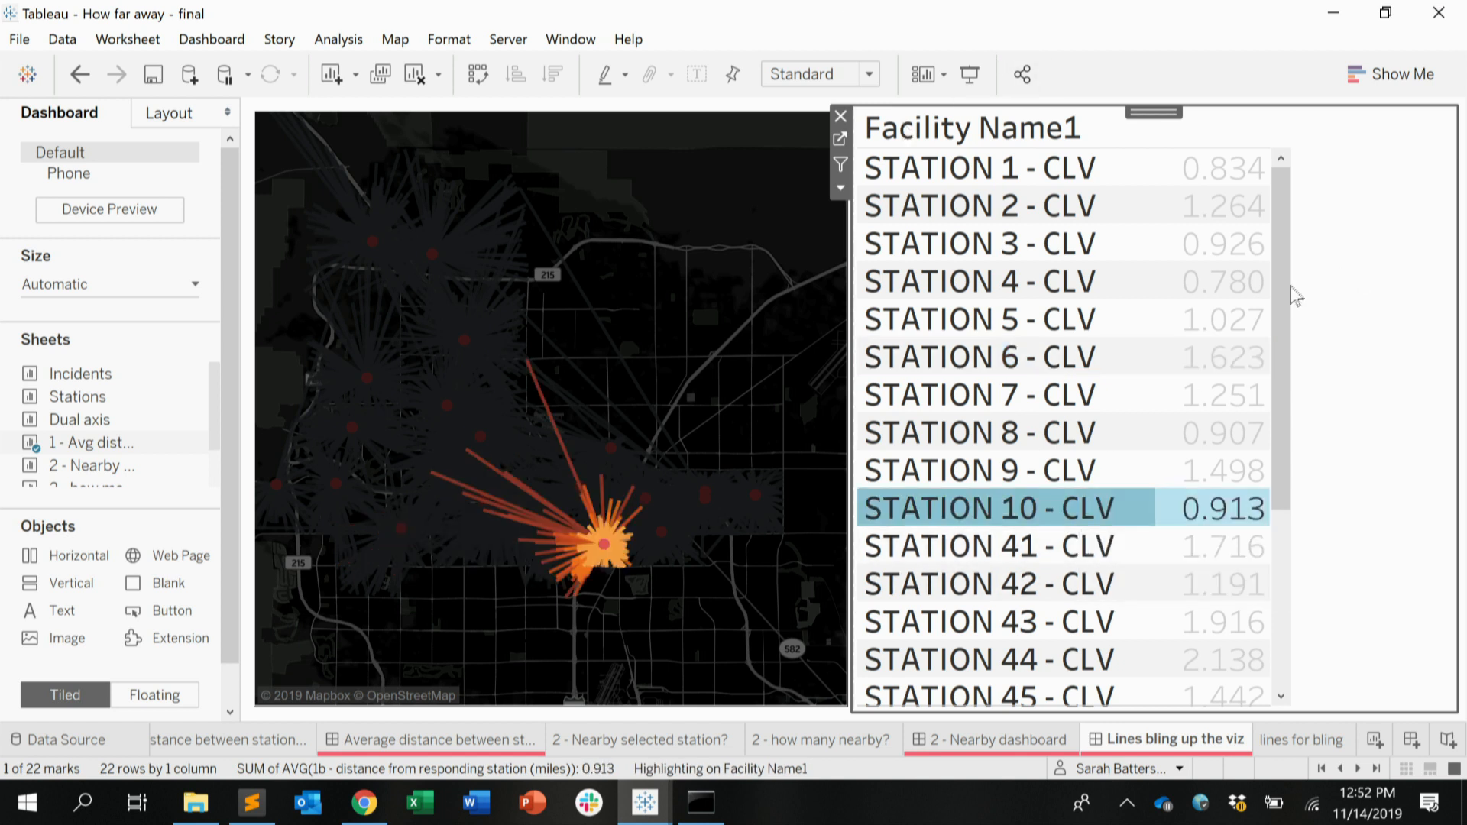
{"action": "left_click_drag", "start_coordinate": [1294, 295], "coordinate": [1285, 458]}
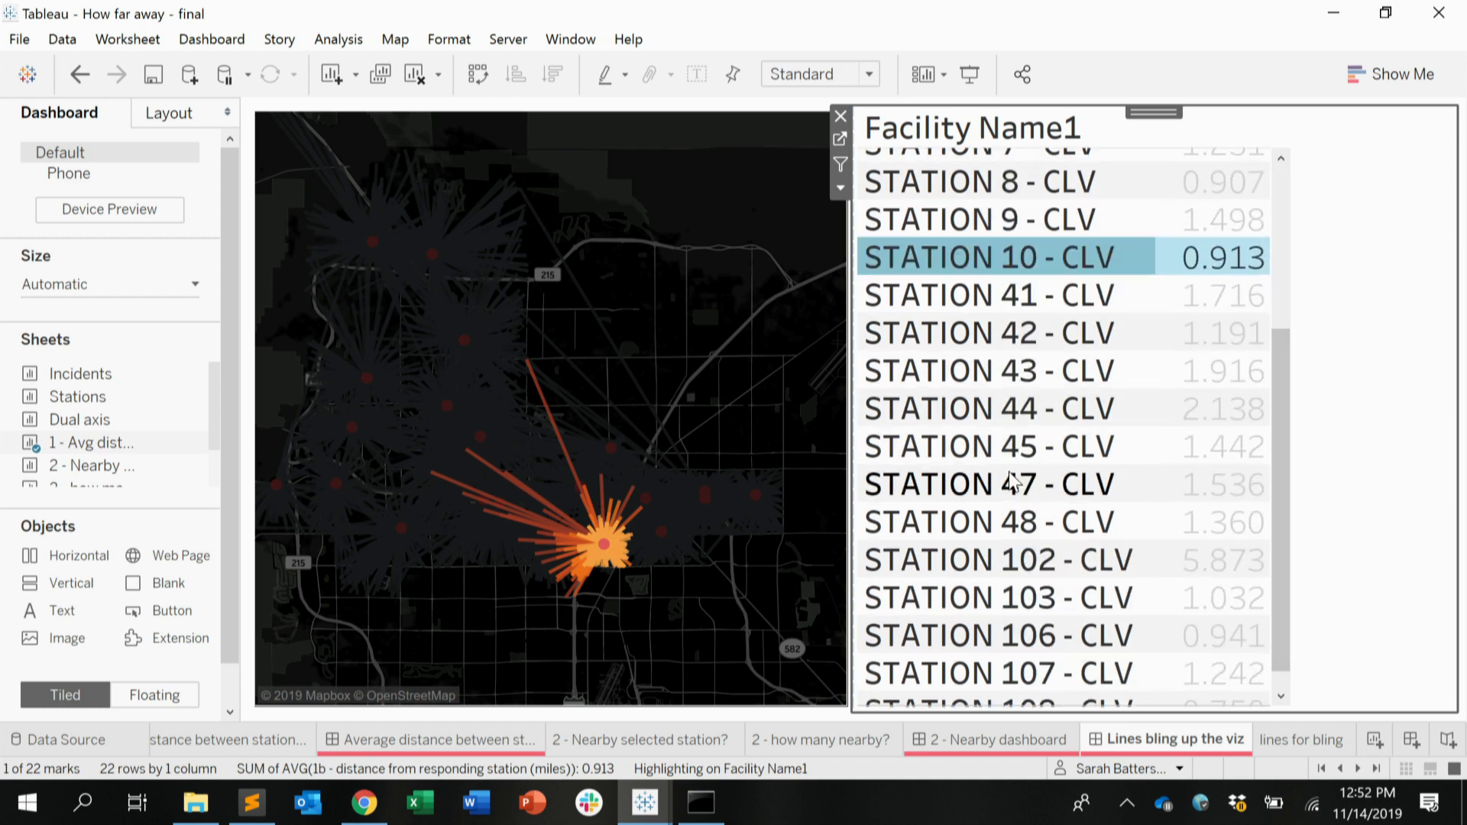
{"action": "left_click", "coordinate": [1012, 483]}
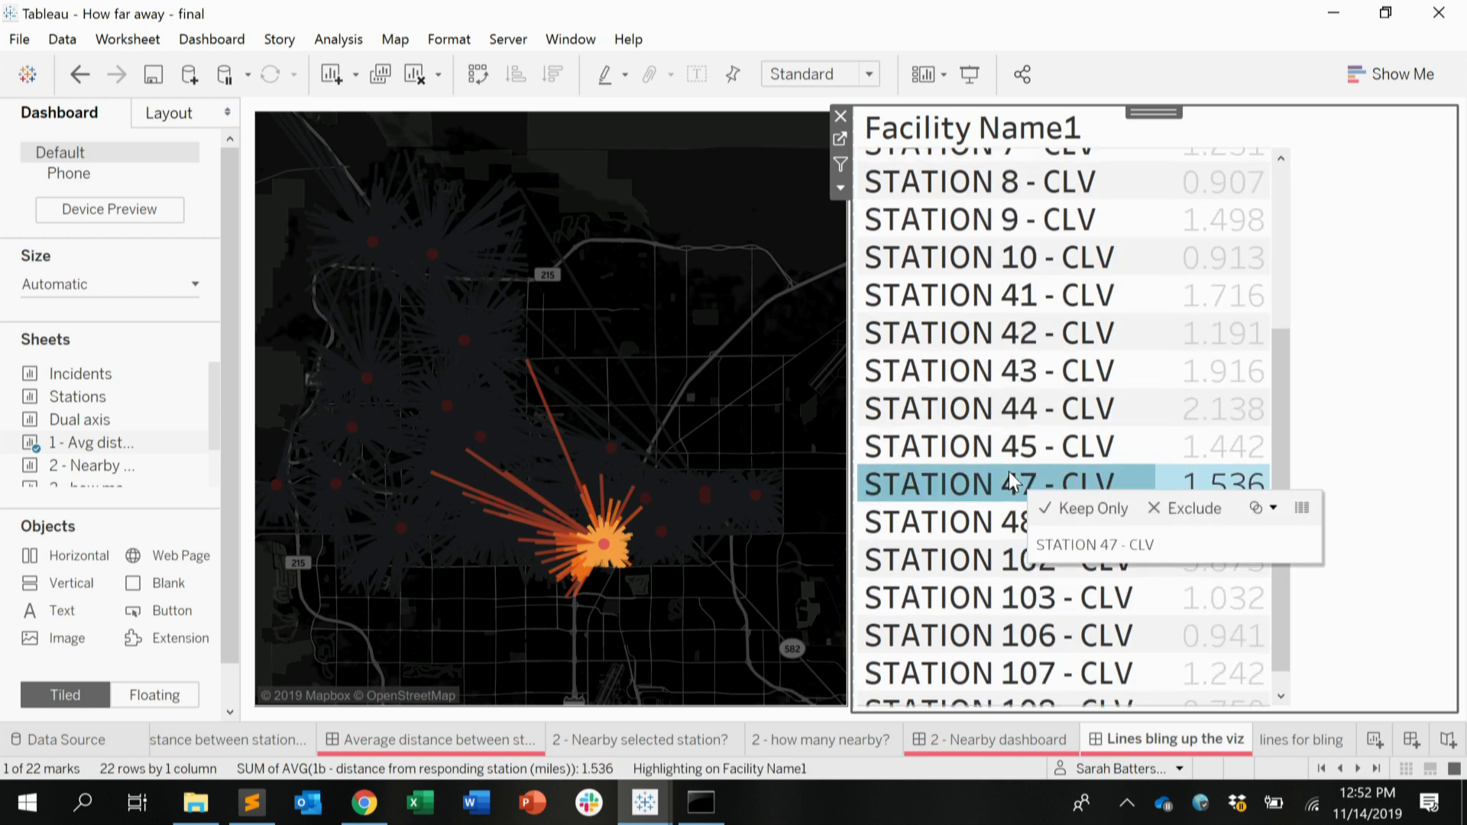
{"action": "left_click", "coordinate": [970, 304]}
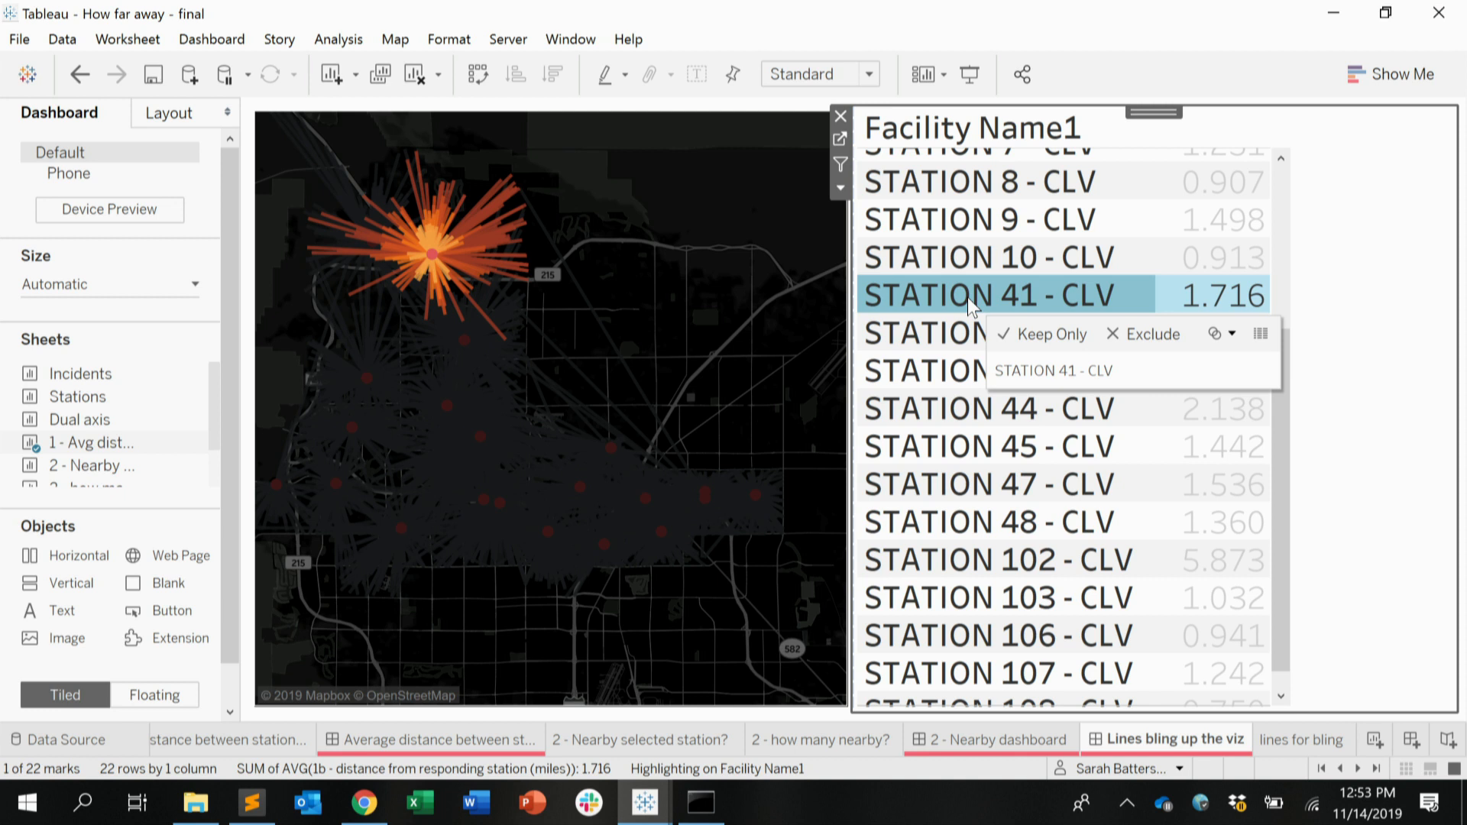
{"action": "left_click", "coordinate": [977, 193]}
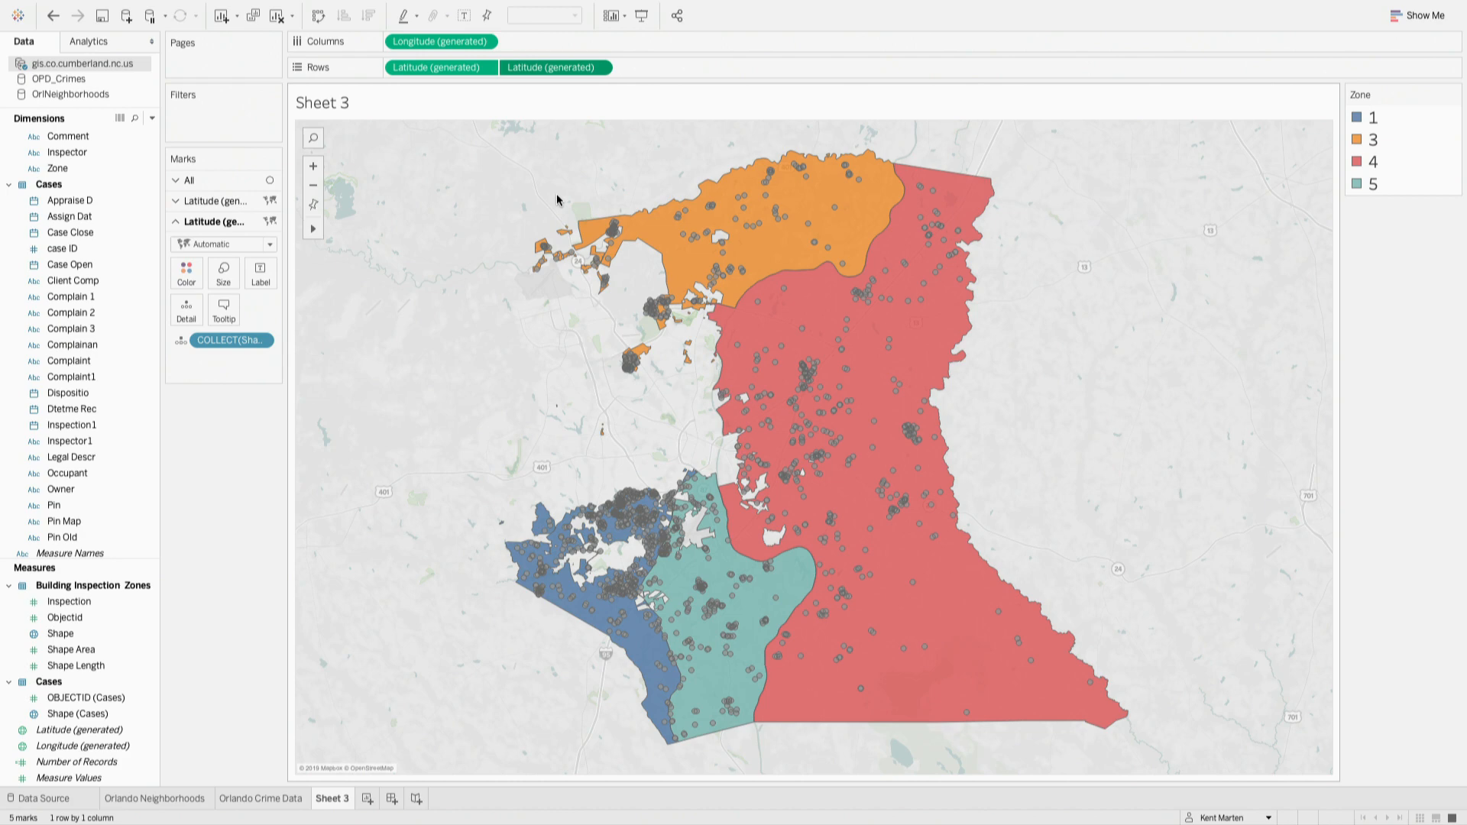
Step: Switch to the Las Vegas fire stations Tableau workbook and start a calculated field named Stations Buffer in the Stations data source
{"action": "key", "text": "ctrl+Up"}
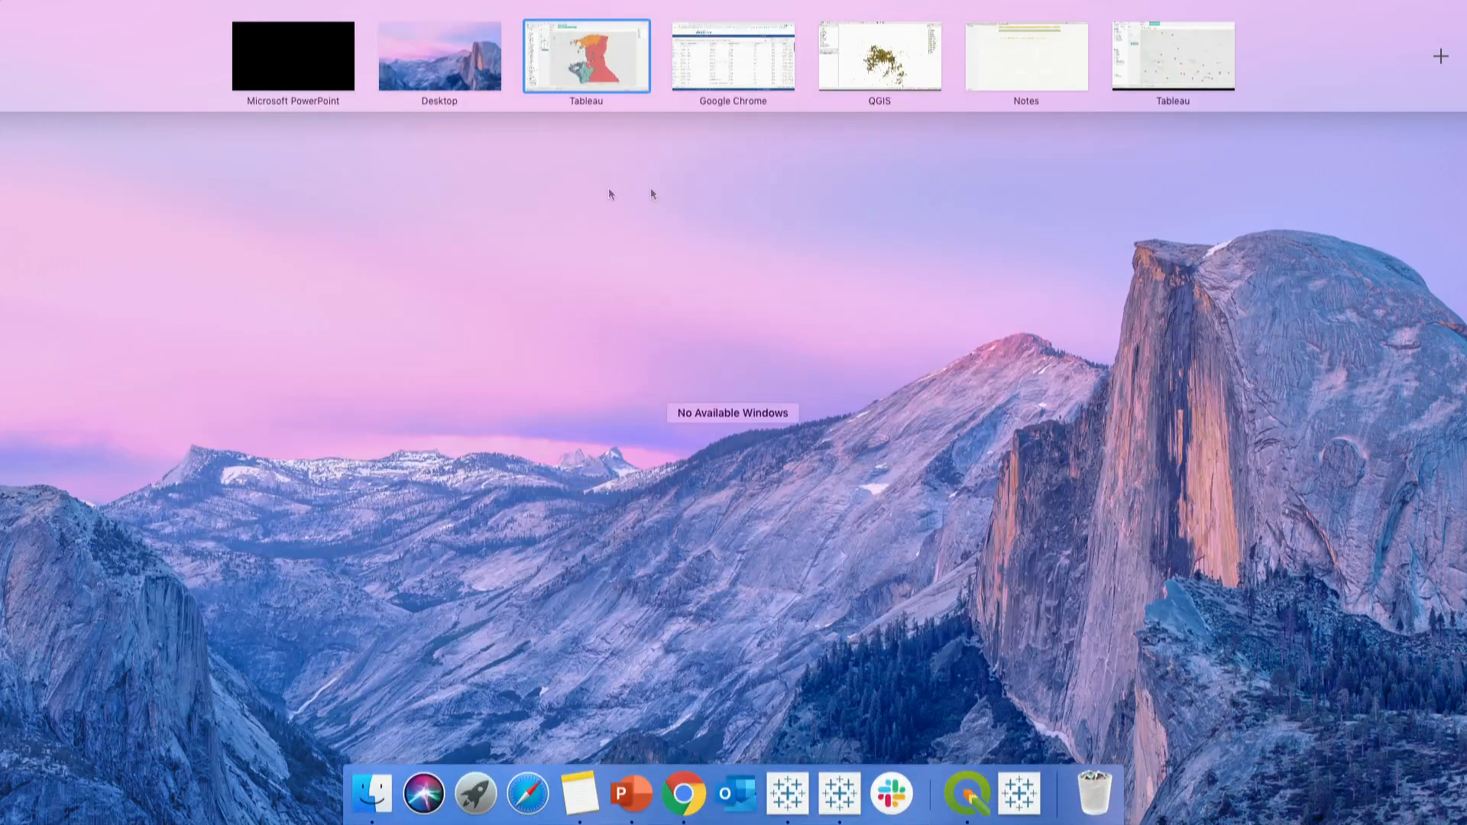
{"action": "left_click", "coordinate": [1157, 76]}
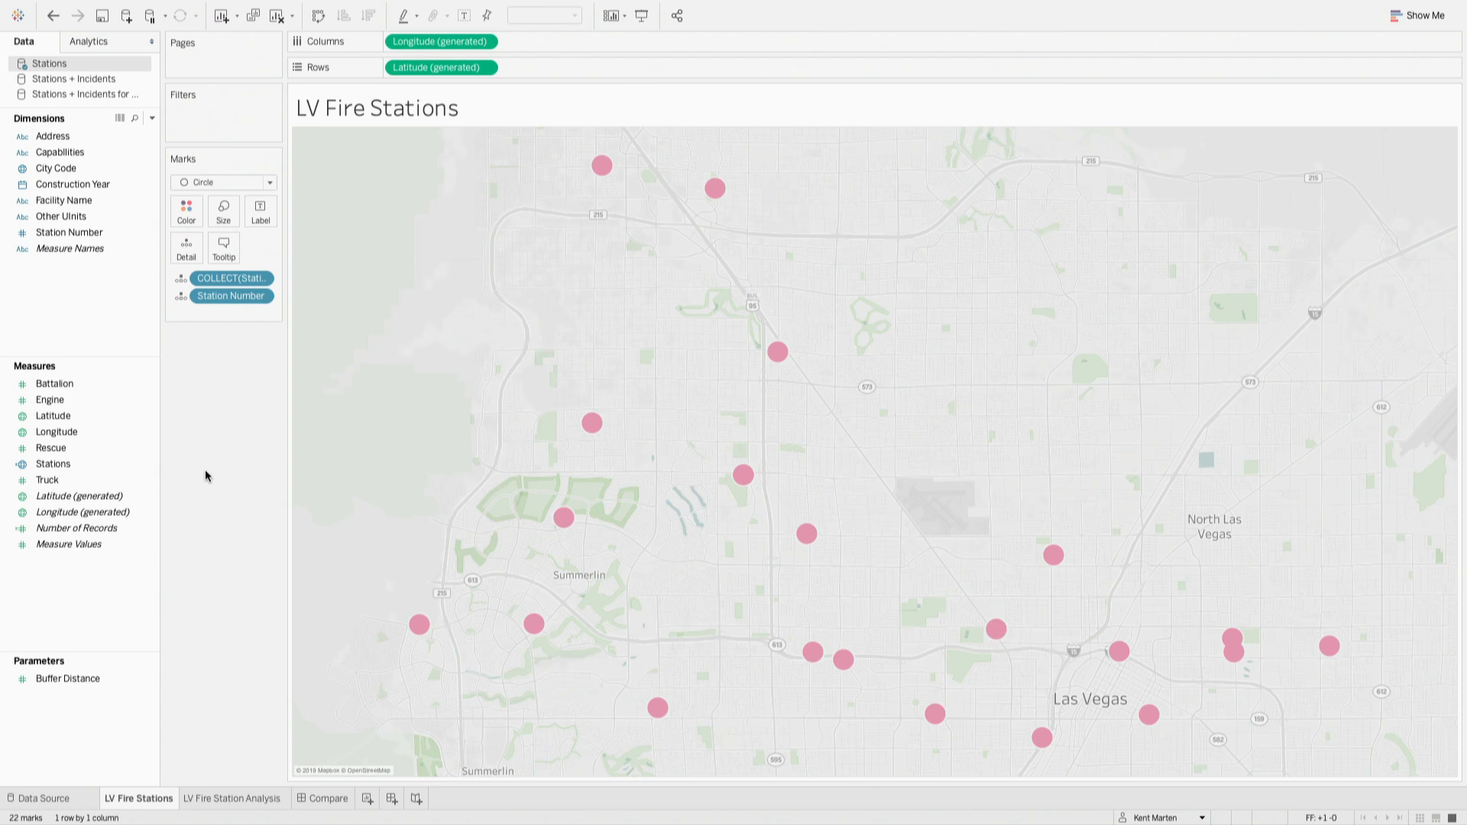
{"action": "right_click", "coordinate": [73, 582]}
{"action": "left_click", "coordinate": [120, 590]}
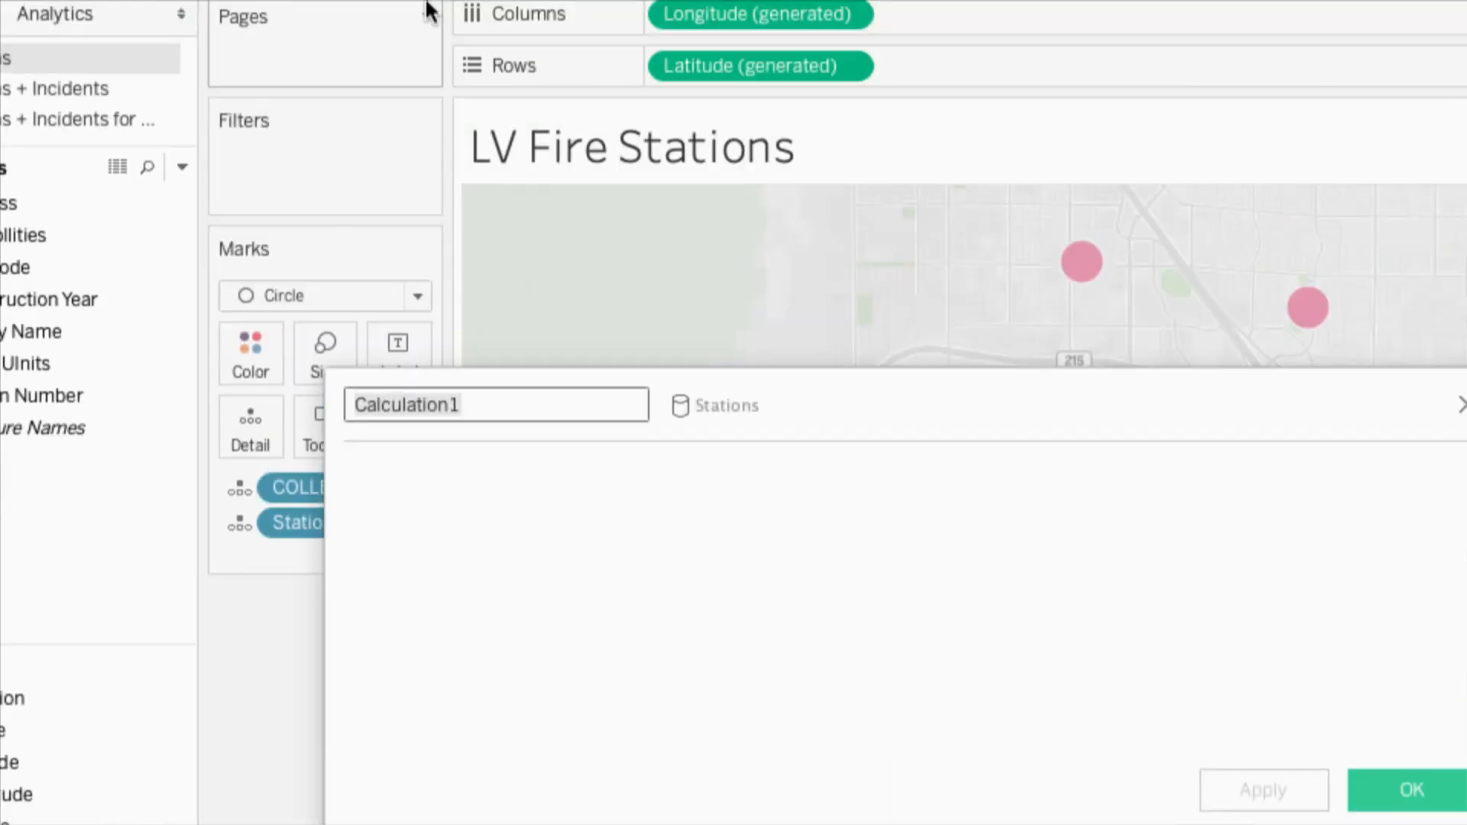
{"action": "type", "text": "Stations Buffer"}
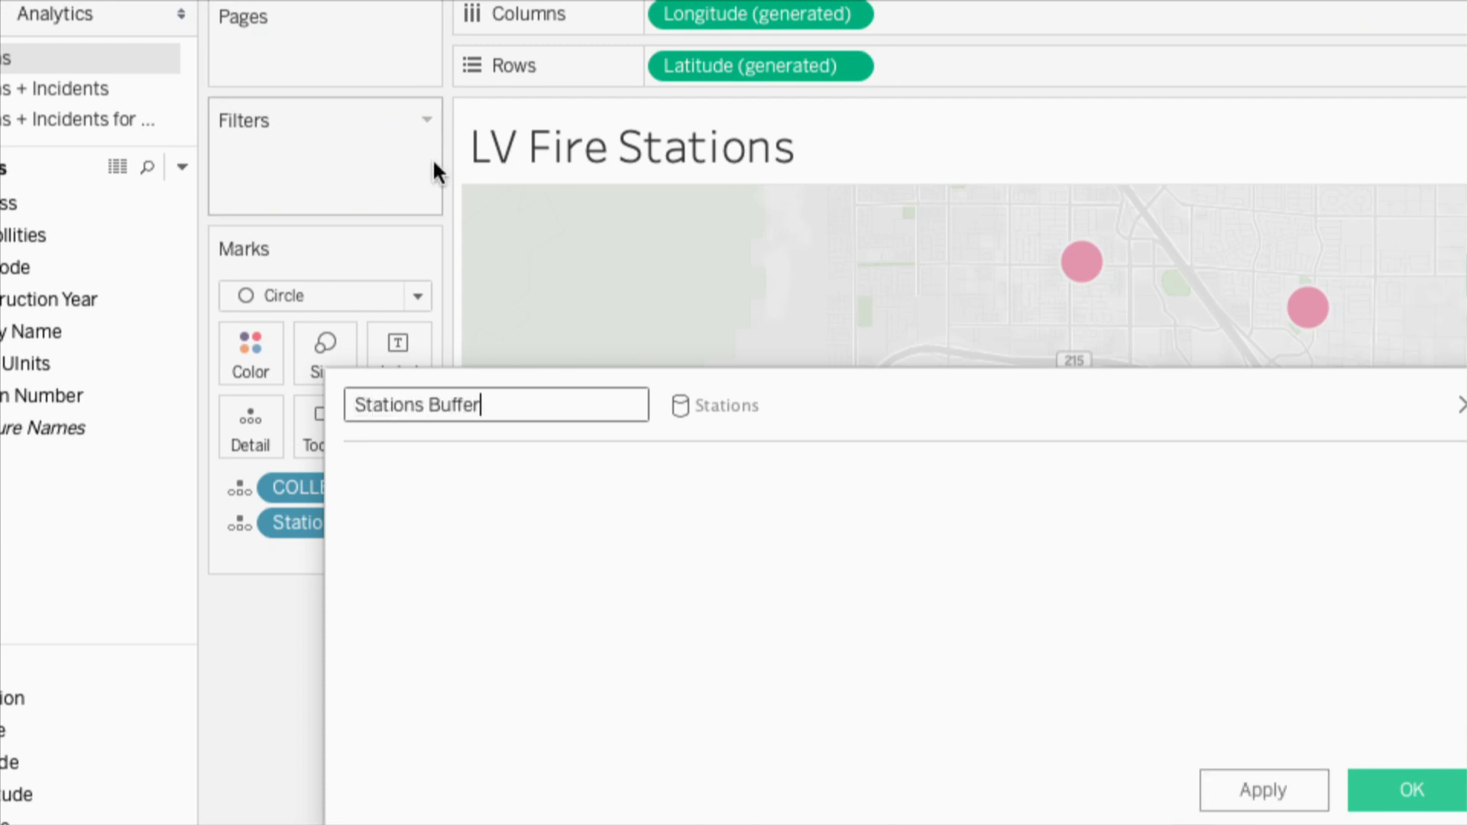
{"action": "key", "text": "Tab"}
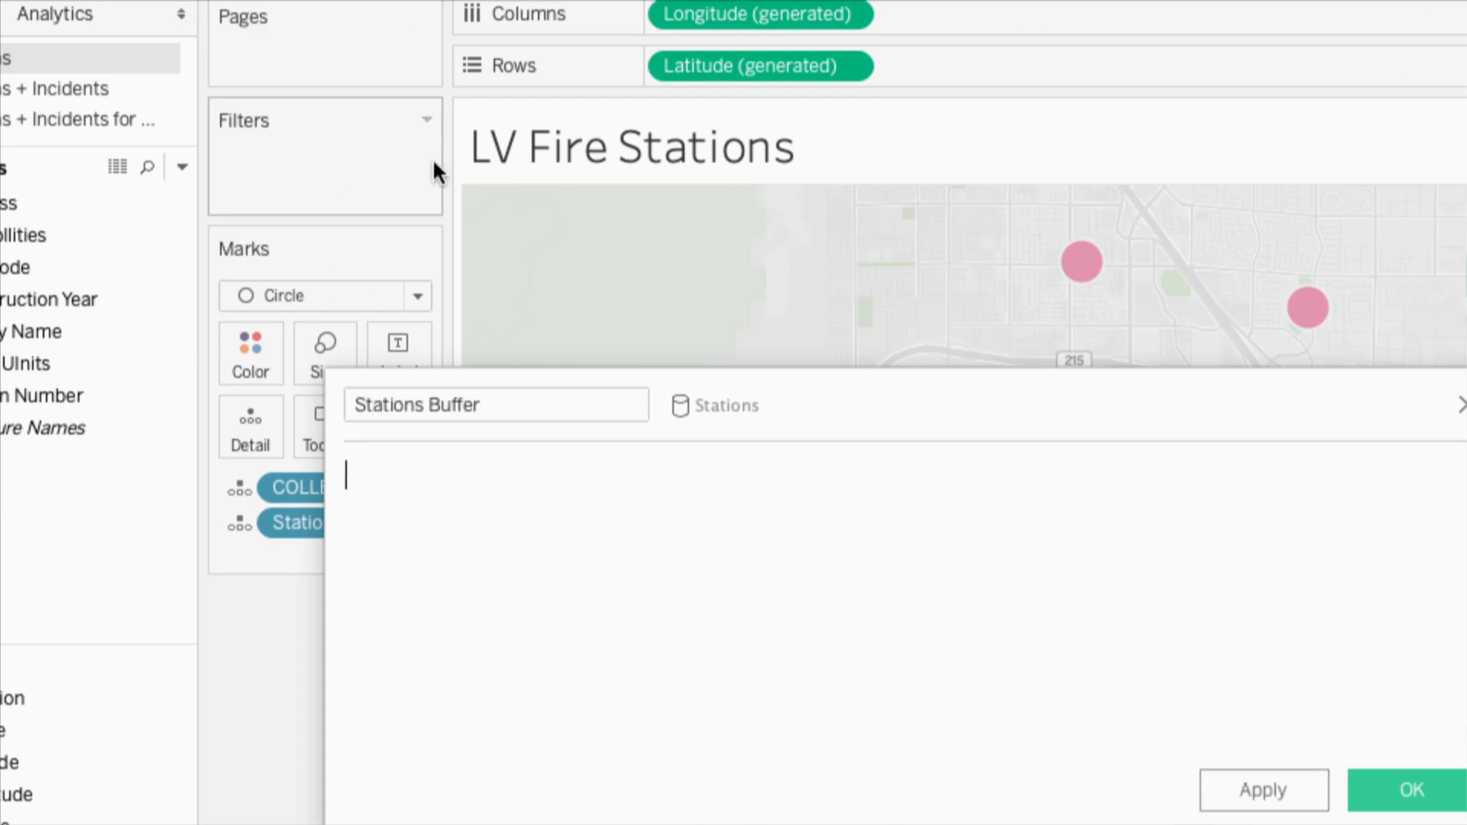
Step: Define Stations Buffer with the formula BUFFER([Stations],1,"mi") and save the calculation
{"action": "type", "text": "Buff"}
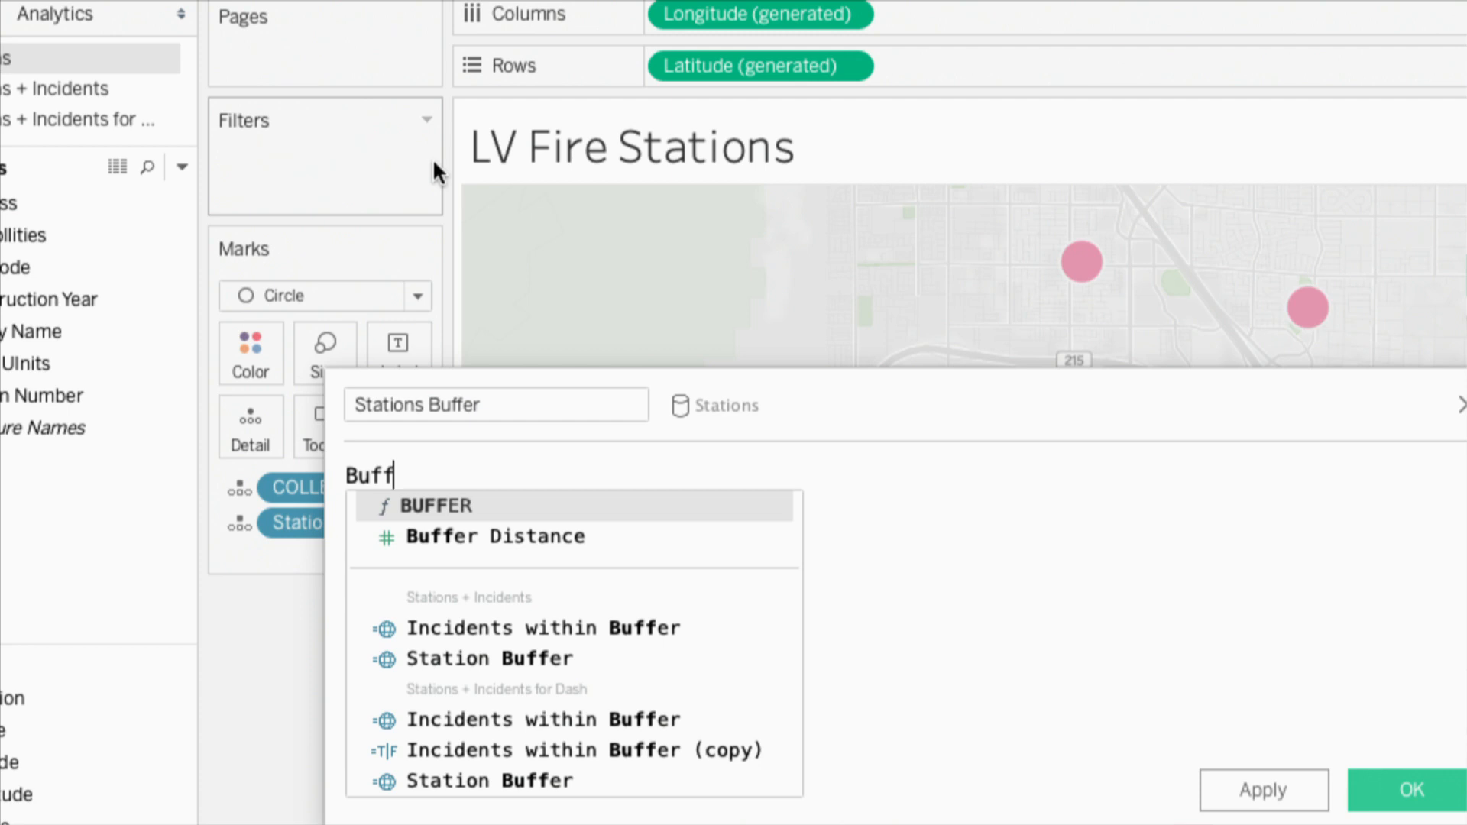
{"action": "key", "text": "Return"}
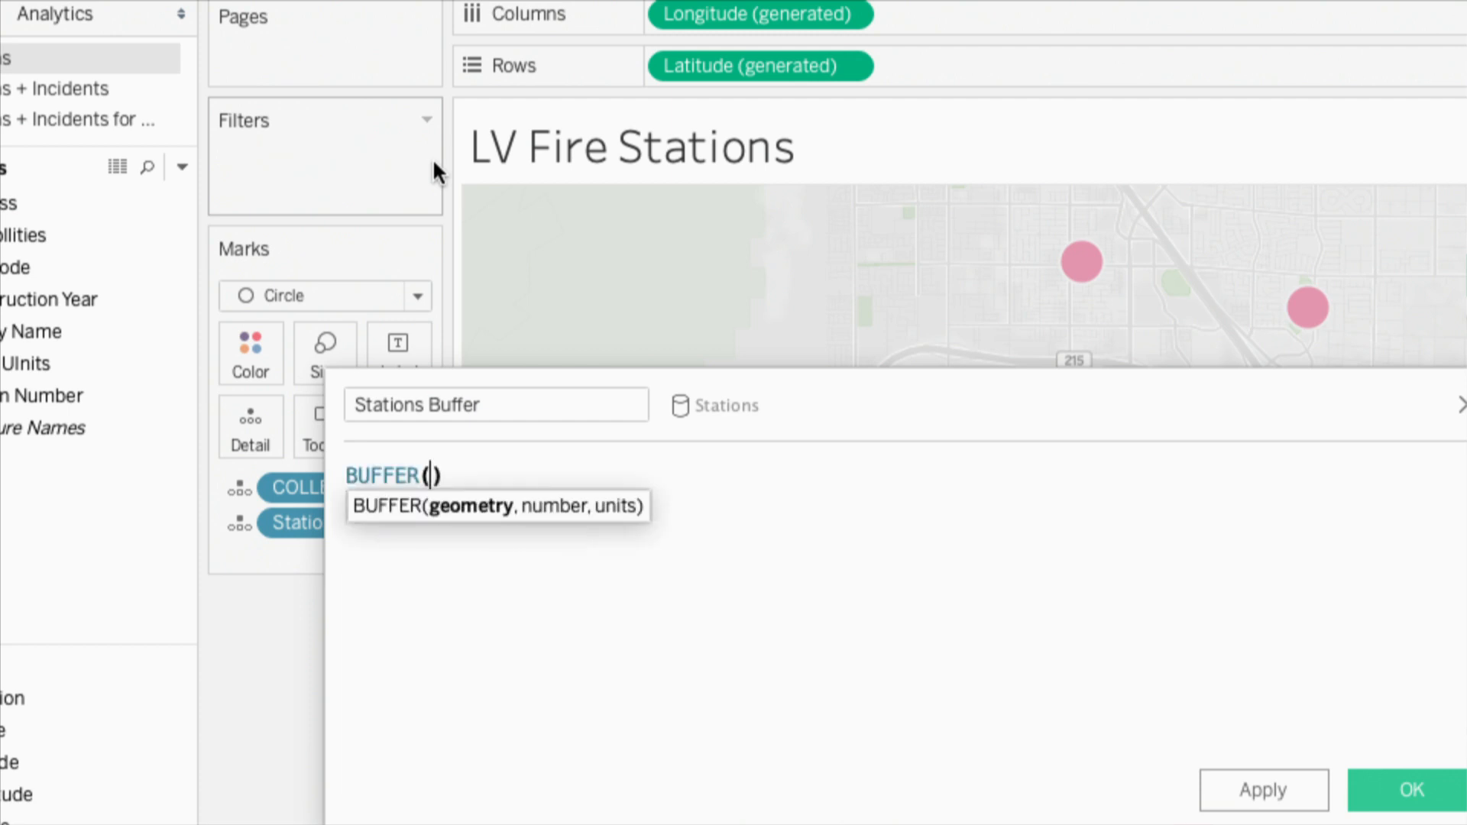
{"action": "type", "text": "station"}
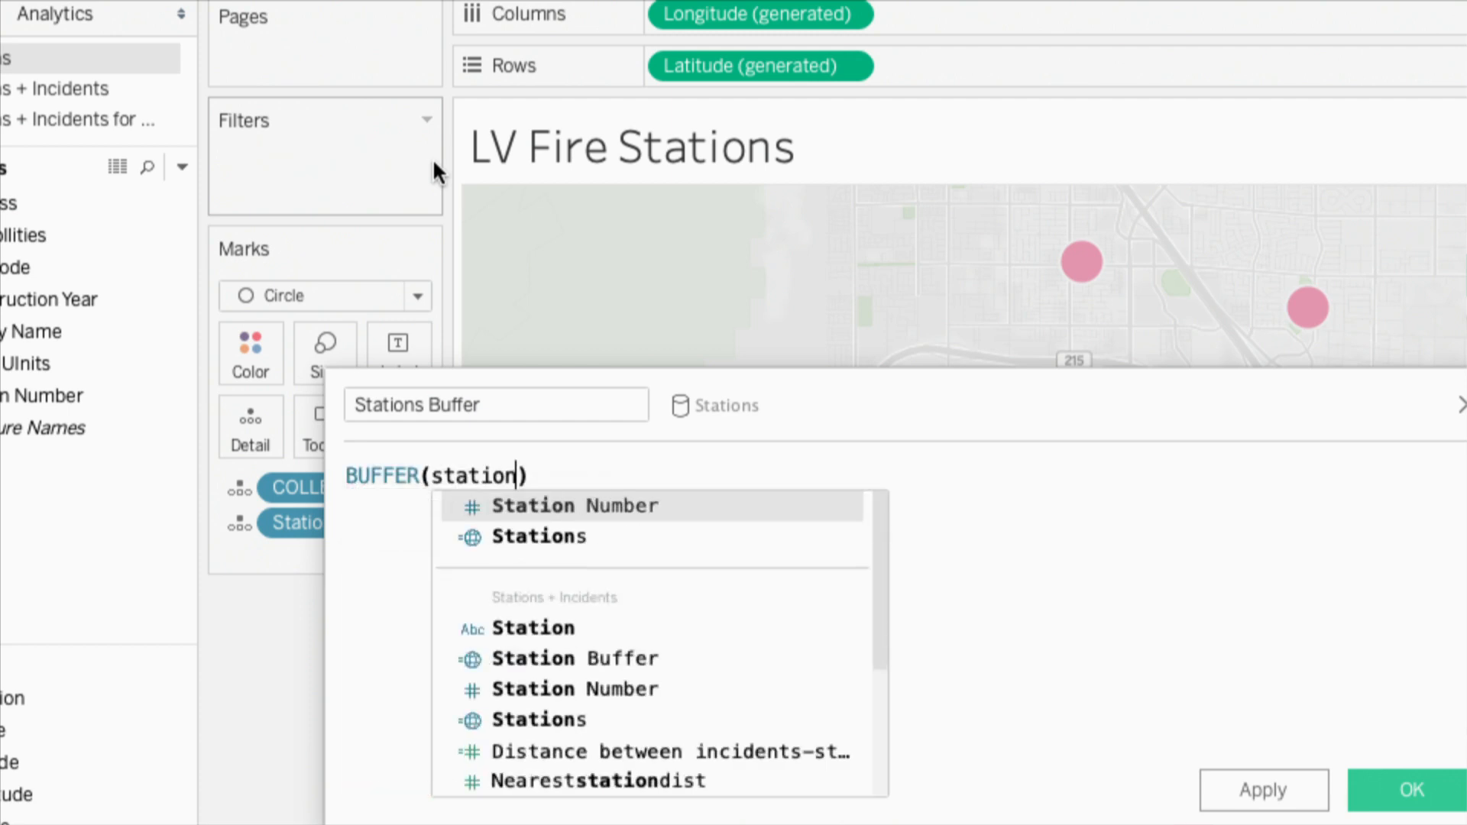
{"action": "key", "text": "Down"}
{"action": "key", "text": "Return"}
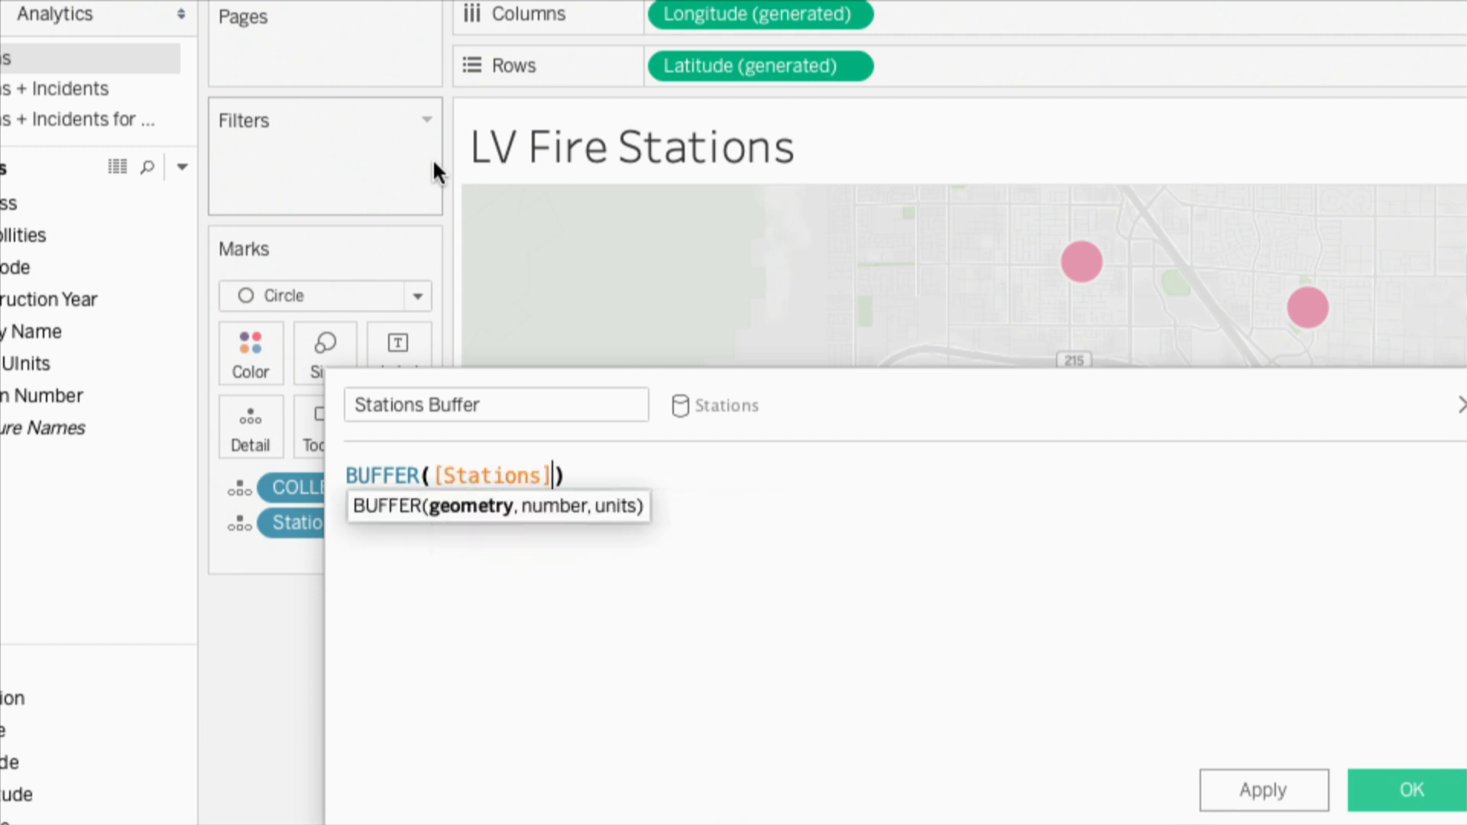
{"action": "type", "text": ",1,"}
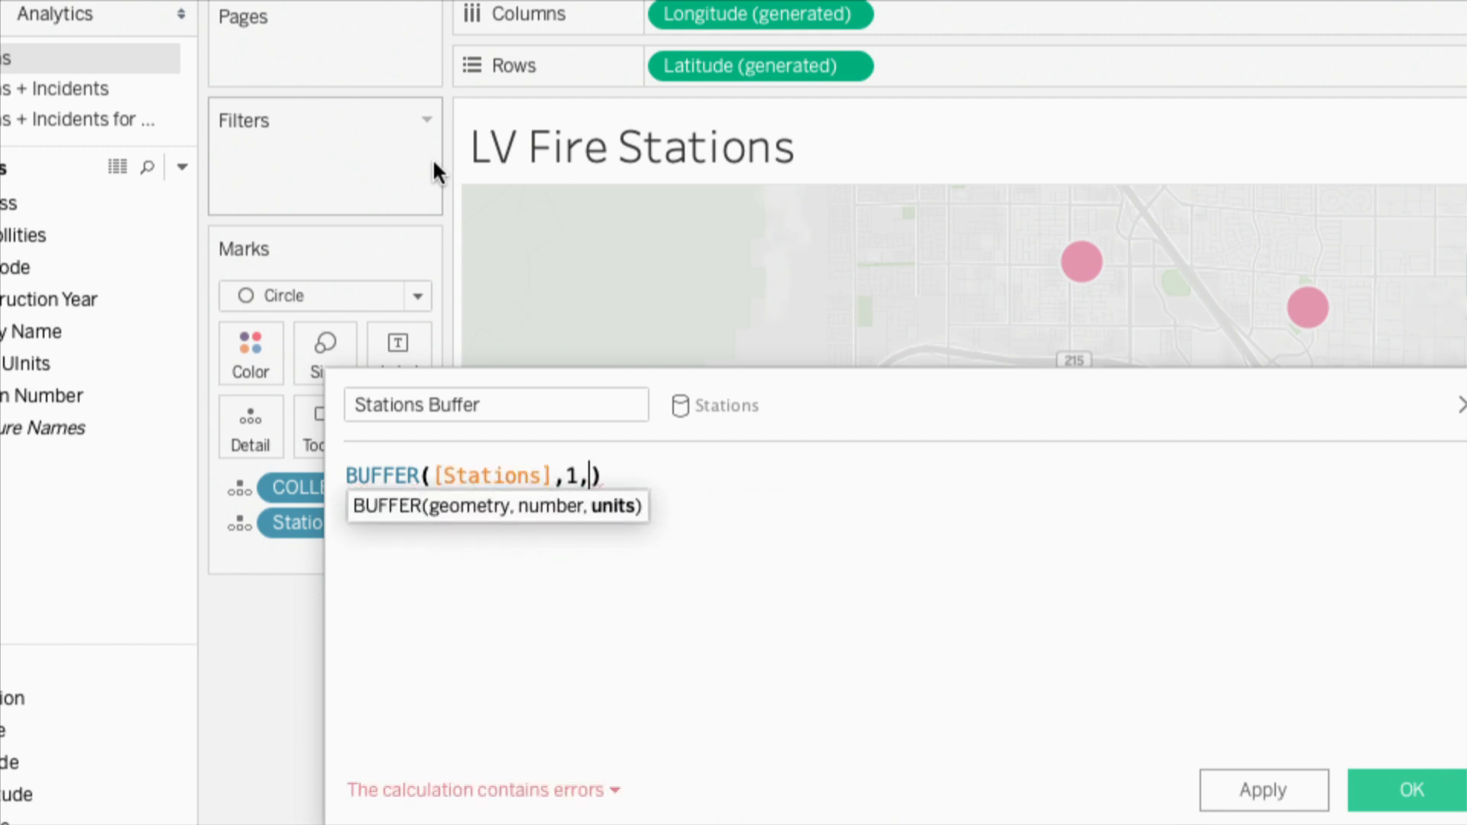
{"action": "type", "text": "\"mi\""}
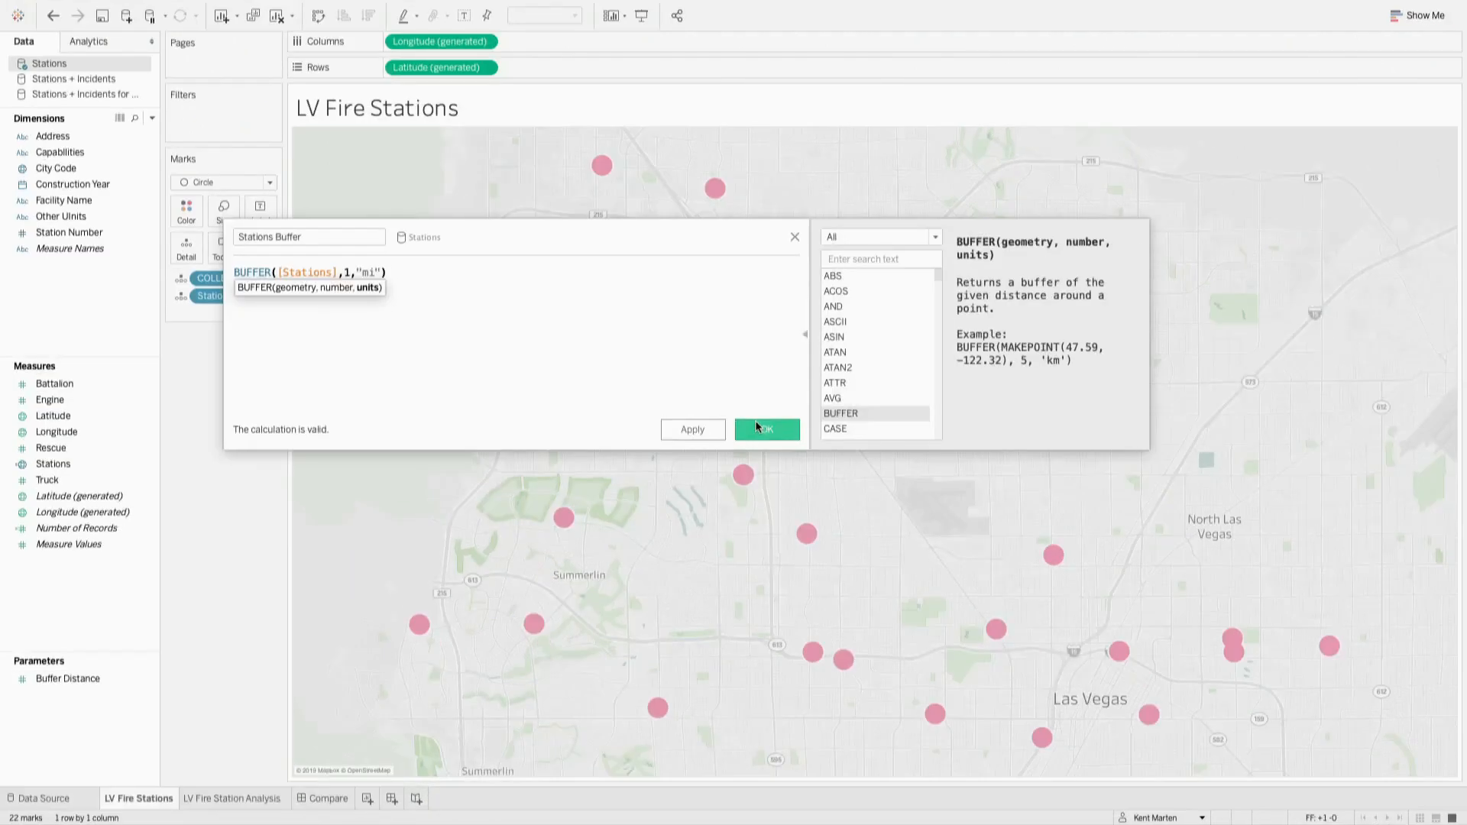
{"action": "left_click", "coordinate": [1395, 787]}
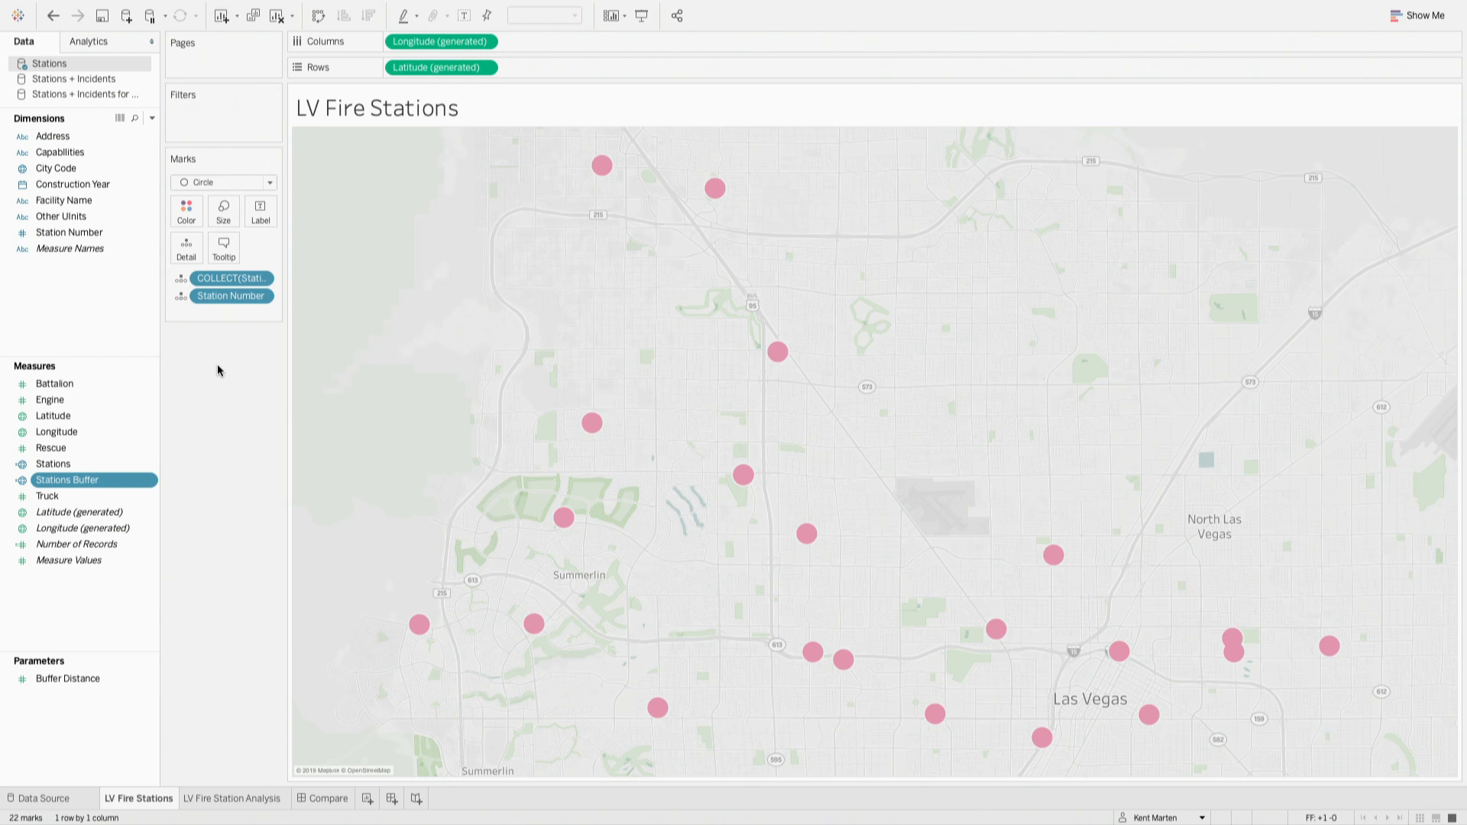
Step: Set the mark type of LV Fire Stations to Map and replace the station points with Stations Buffer
{"action": "left_click", "coordinate": [223, 181]}
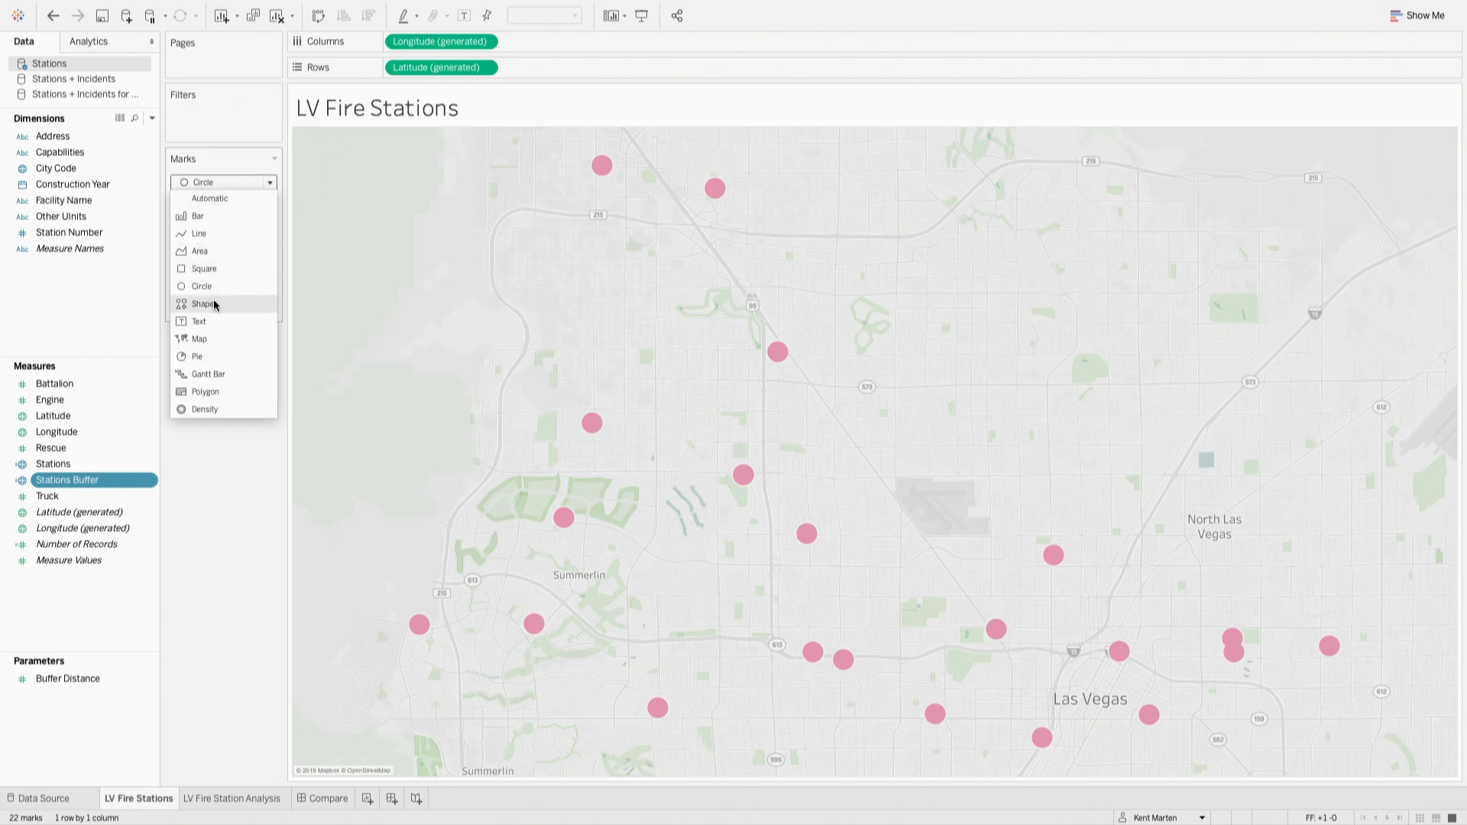
{"action": "left_click", "coordinate": [215, 338]}
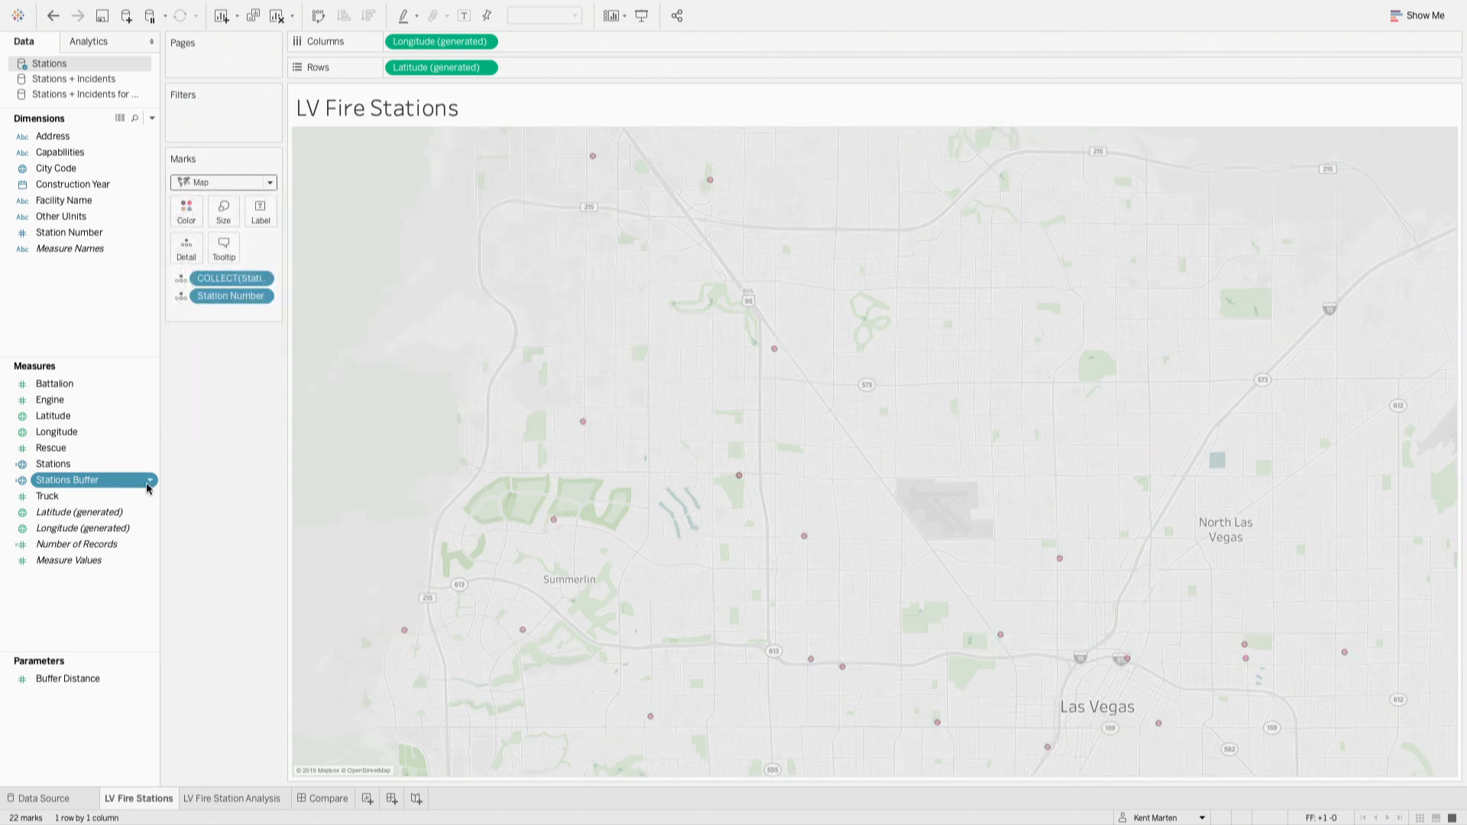
{"action": "left_click_drag", "start_coordinate": [147, 480], "coordinate": [231, 282]}
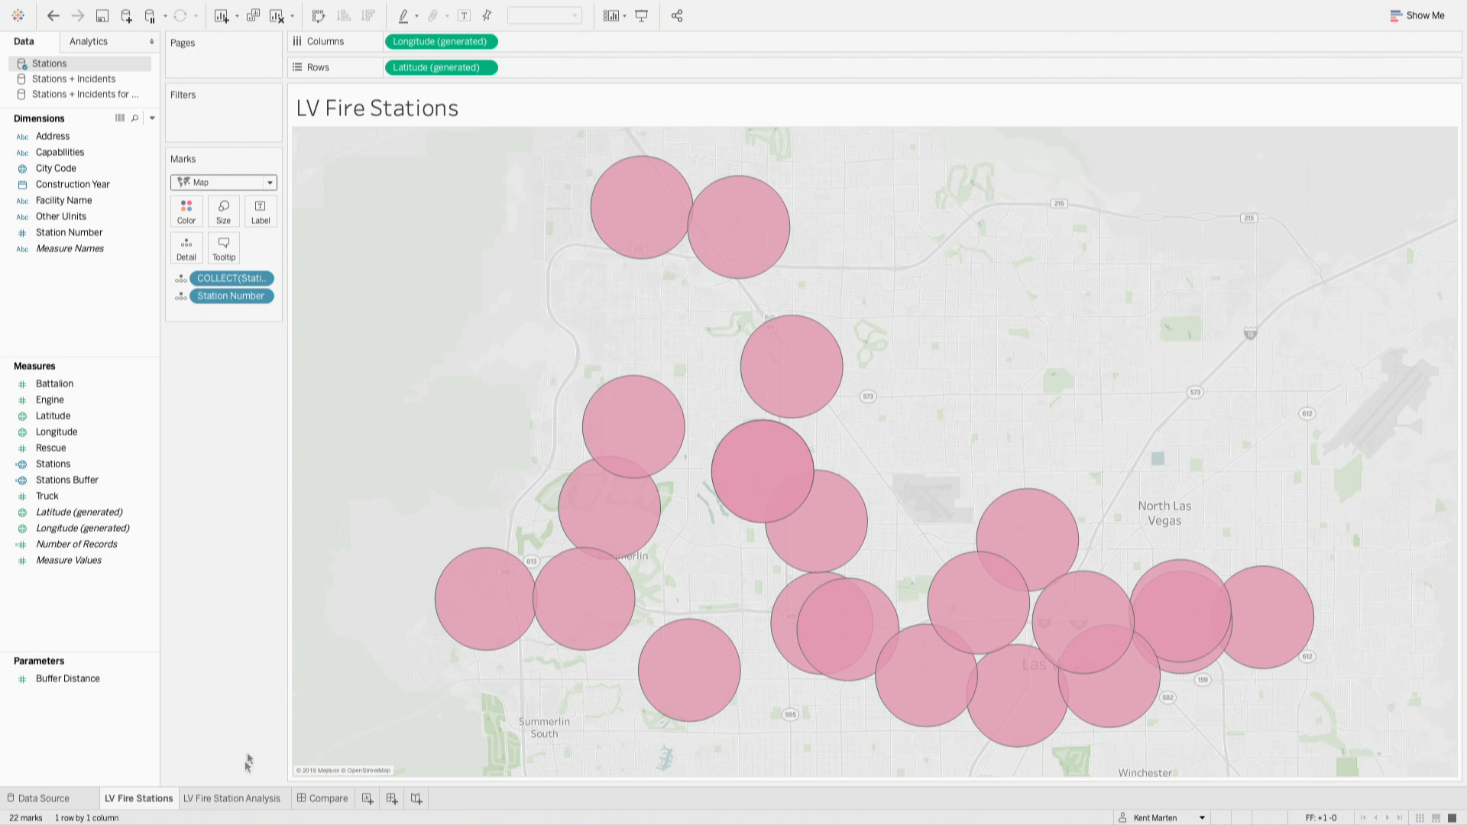
Step: Examine the join between Fire Stations and the Las Vegas incidents table in the data source behind LV Fire Station Analysis
{"action": "left_click", "coordinate": [239, 799]}
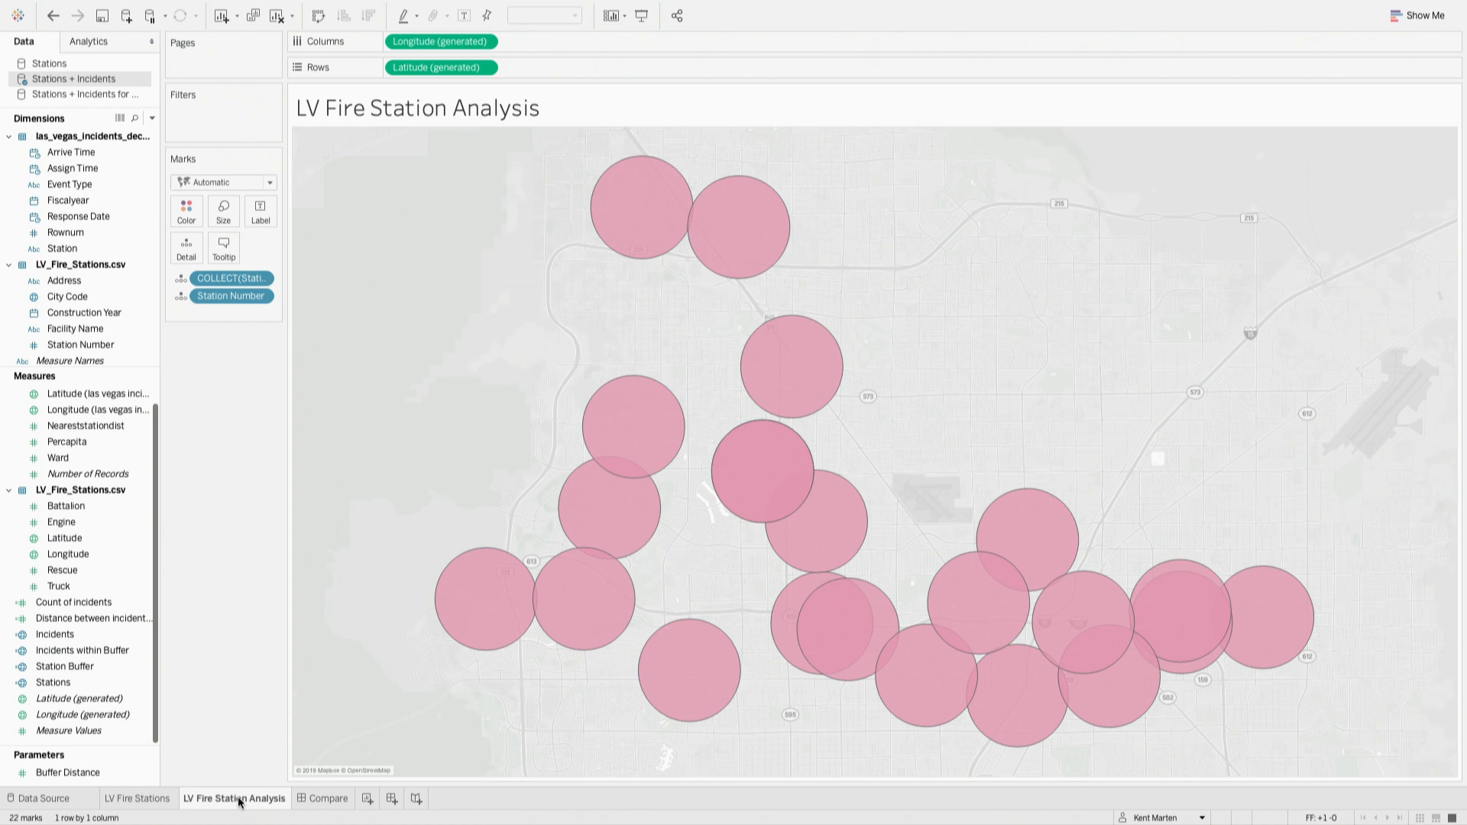
{"action": "left_click", "coordinate": [64, 801]}
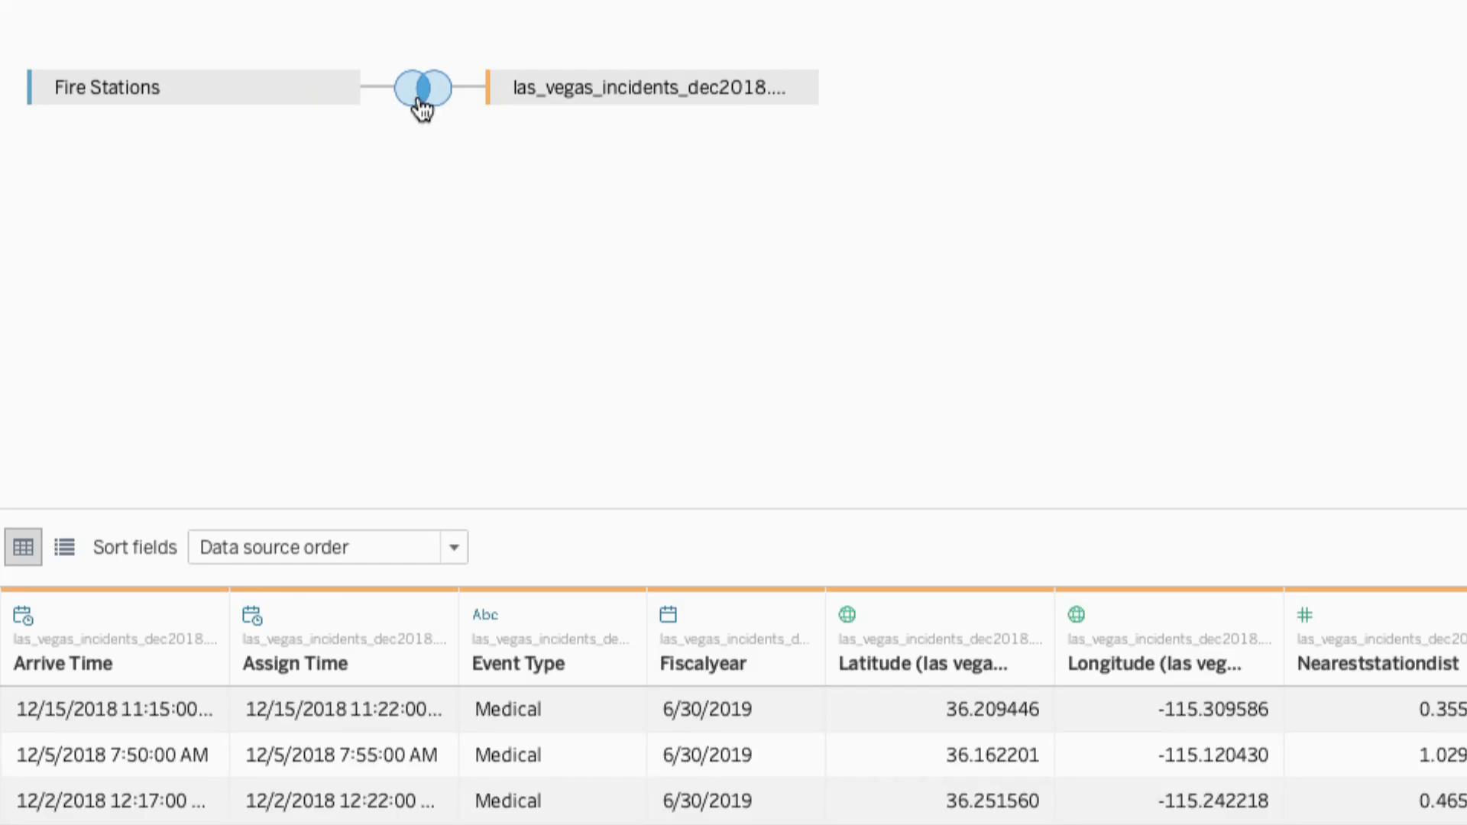
{"action": "left_click", "coordinate": [421, 100]}
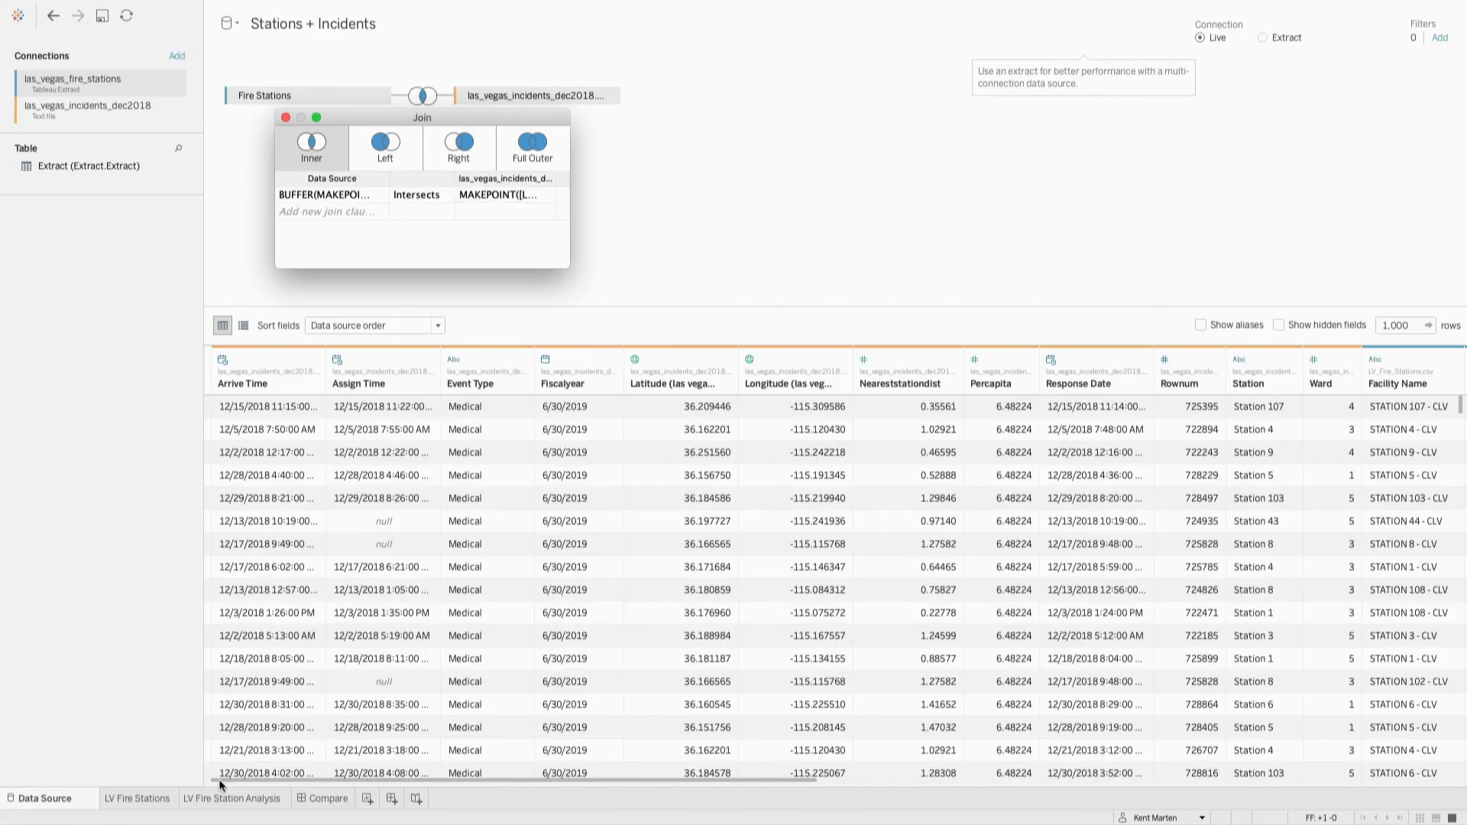
Step: Duplicate Latitude (generated) on the rows of LV Fire Station Analysis and plot Incidents on the second map, detailed by Rownum
{"action": "left_click", "coordinate": [227, 798]}
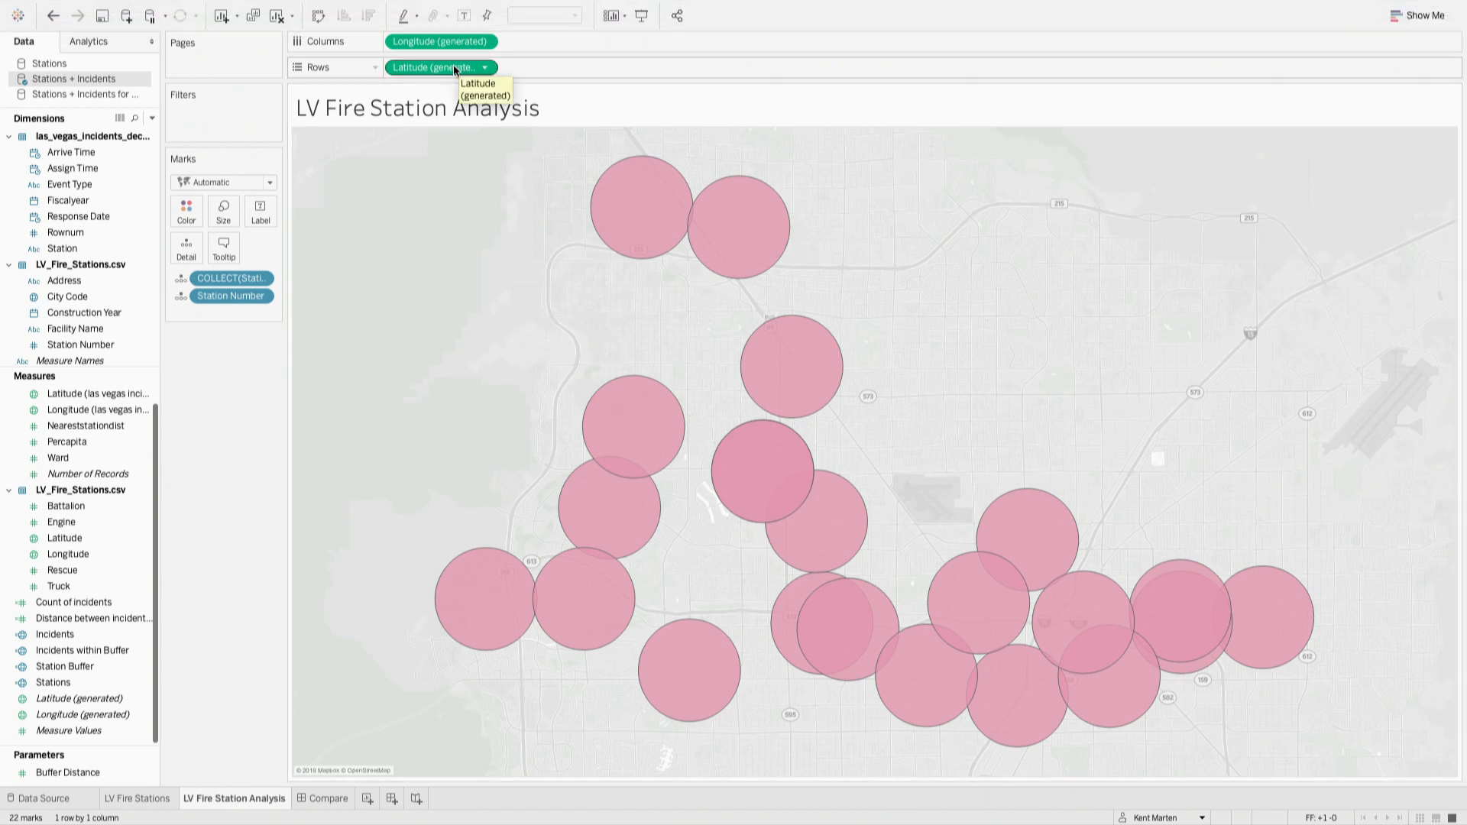
{"action": "left_click_drag", "start_coordinate": [458, 67], "coordinate": [582, 73]}
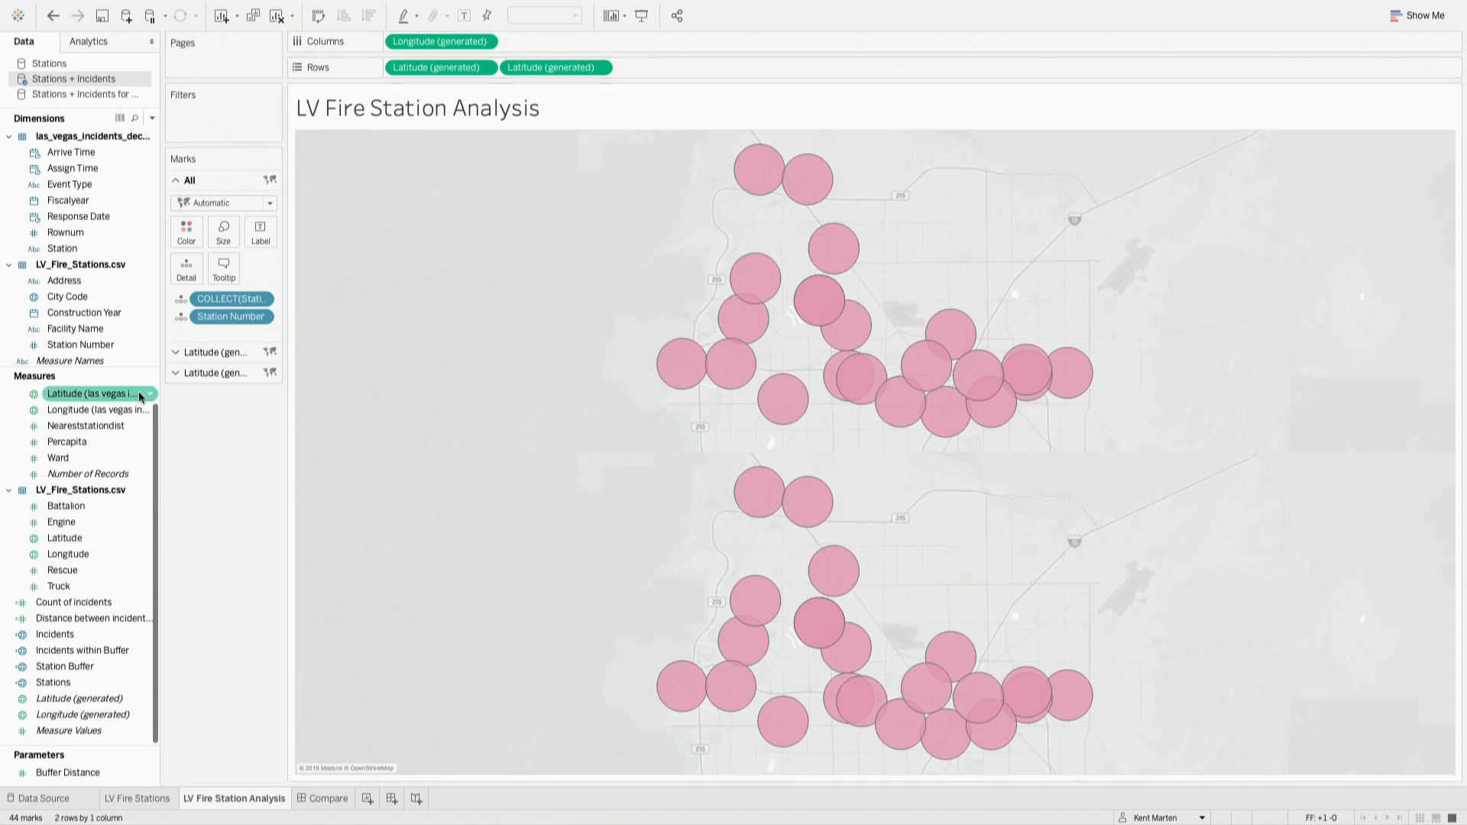
{"action": "left_click", "coordinate": [207, 374]}
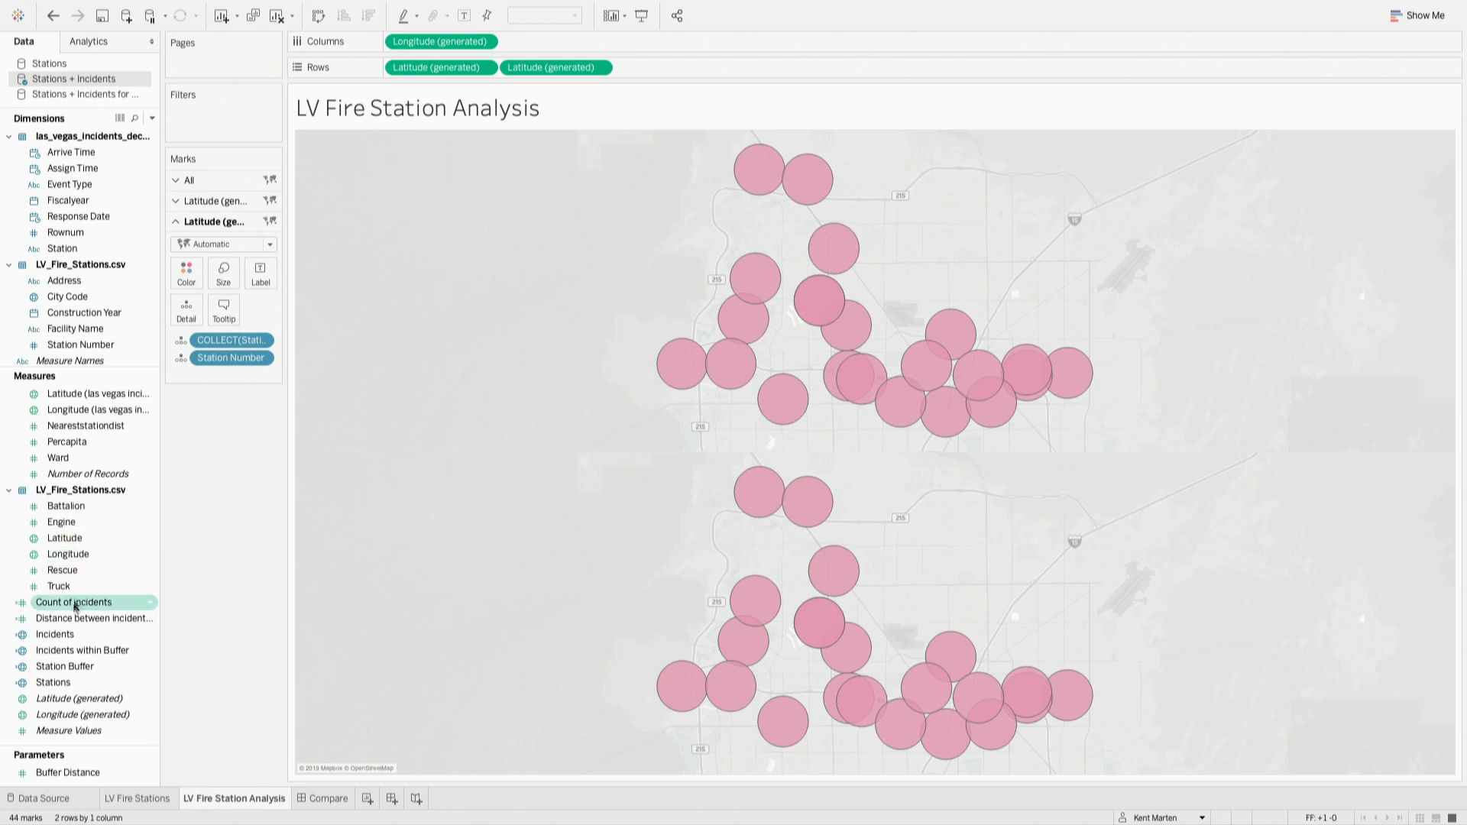
{"action": "left_click_drag", "start_coordinate": [68, 636], "coordinate": [102, 319]}
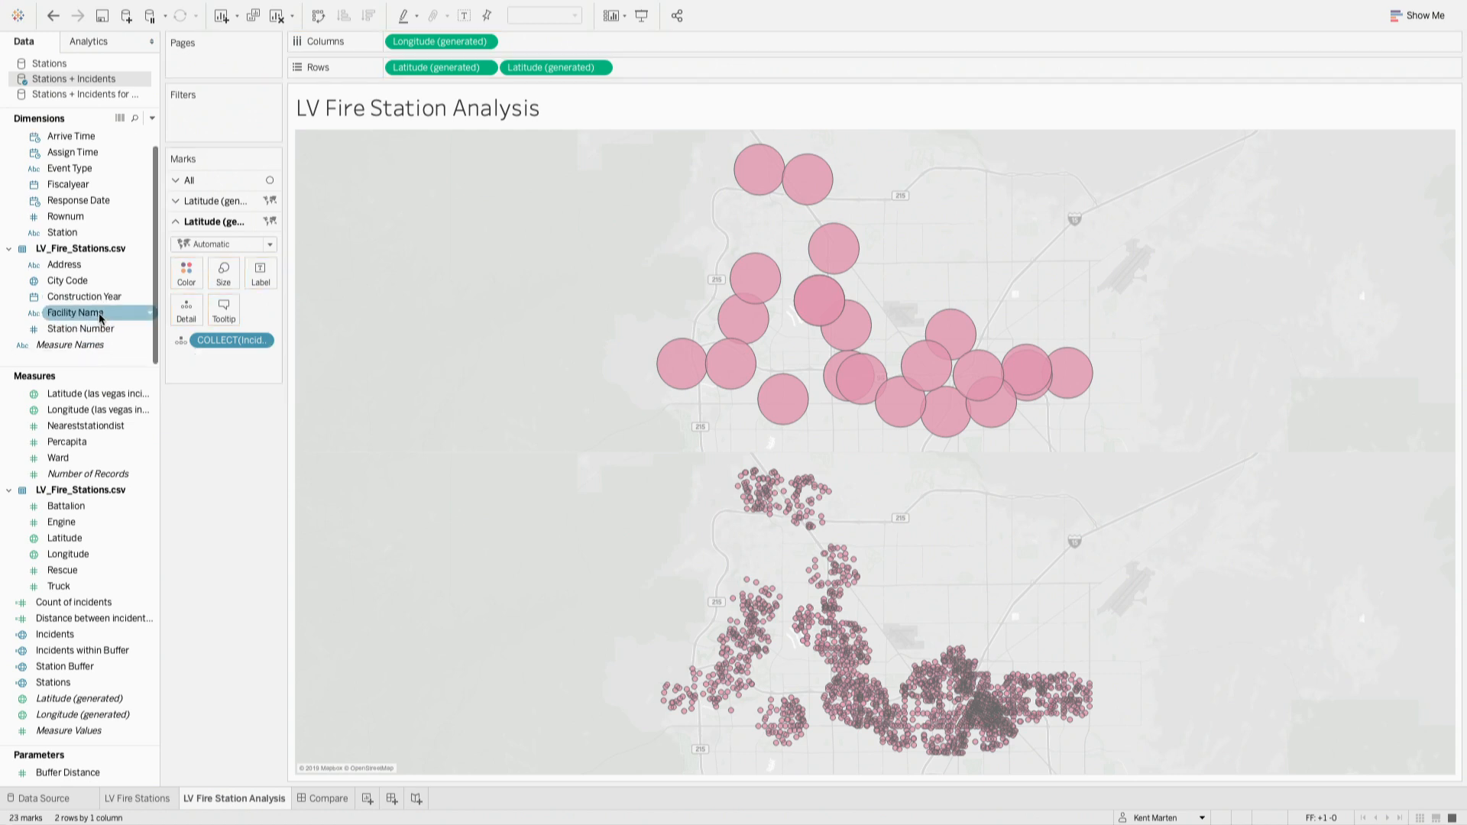
{"action": "left_click", "coordinate": [74, 234]}
{"action": "left_click_drag", "start_coordinate": [74, 234], "coordinate": [185, 313]}
Step: Colour the incident points blue and overlay them on the station buffers as a dual-axis map
{"action": "left_click", "coordinate": [192, 279]}
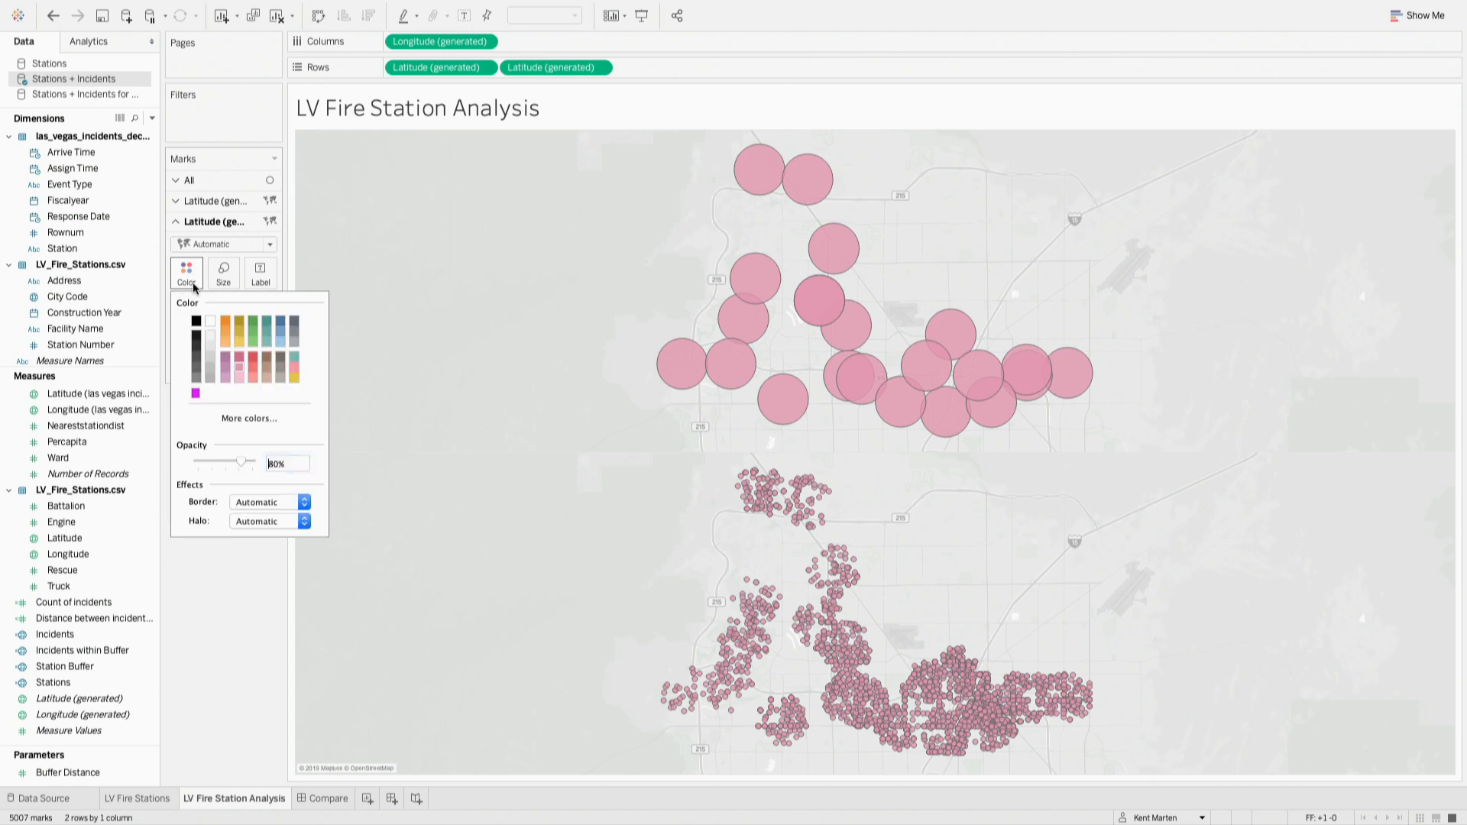
{"action": "left_click", "coordinate": [280, 325]}
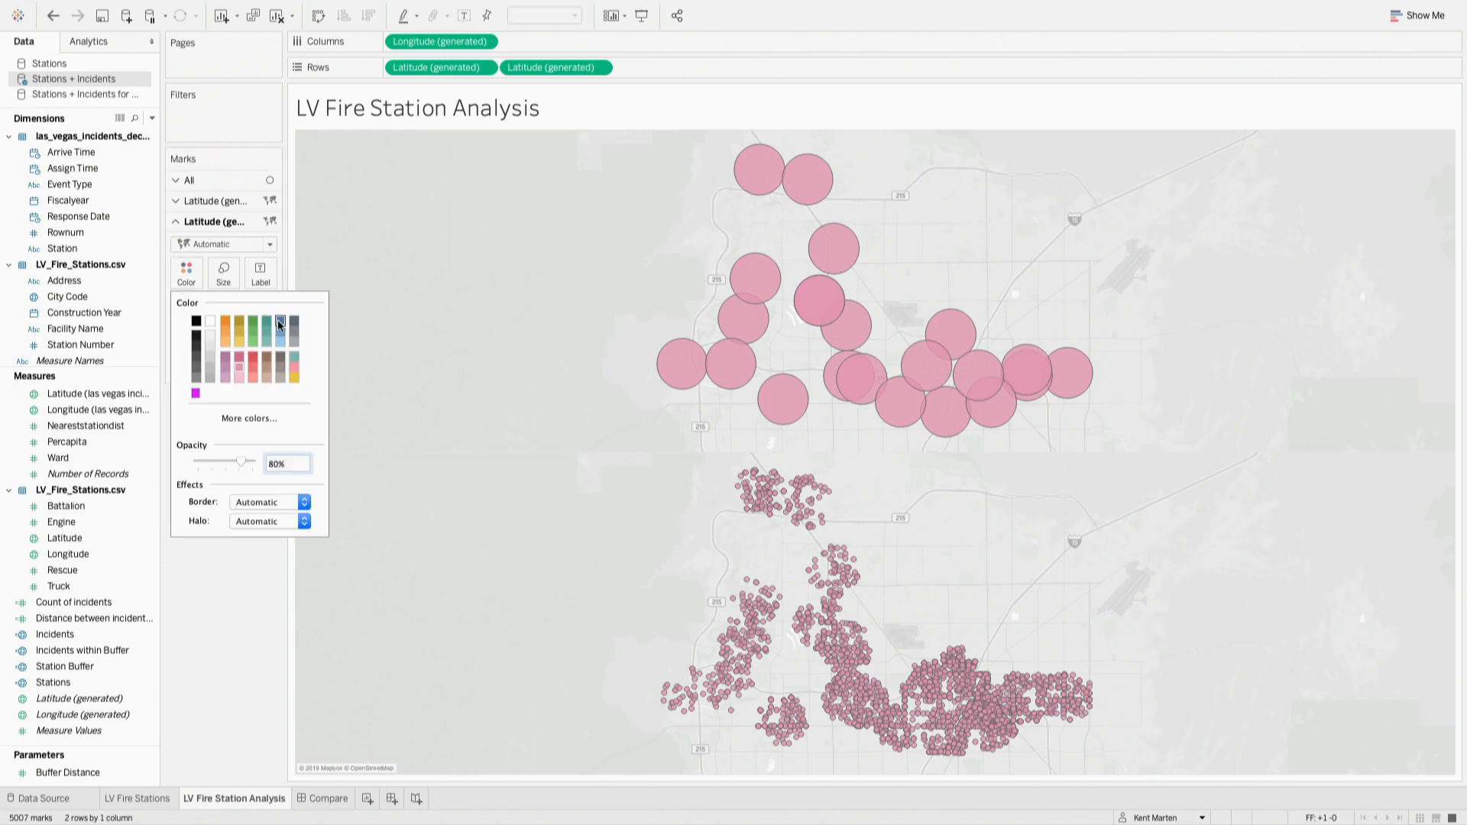
{"action": "left_click", "coordinate": [599, 67]}
{"action": "left_click", "coordinate": [564, 196]}
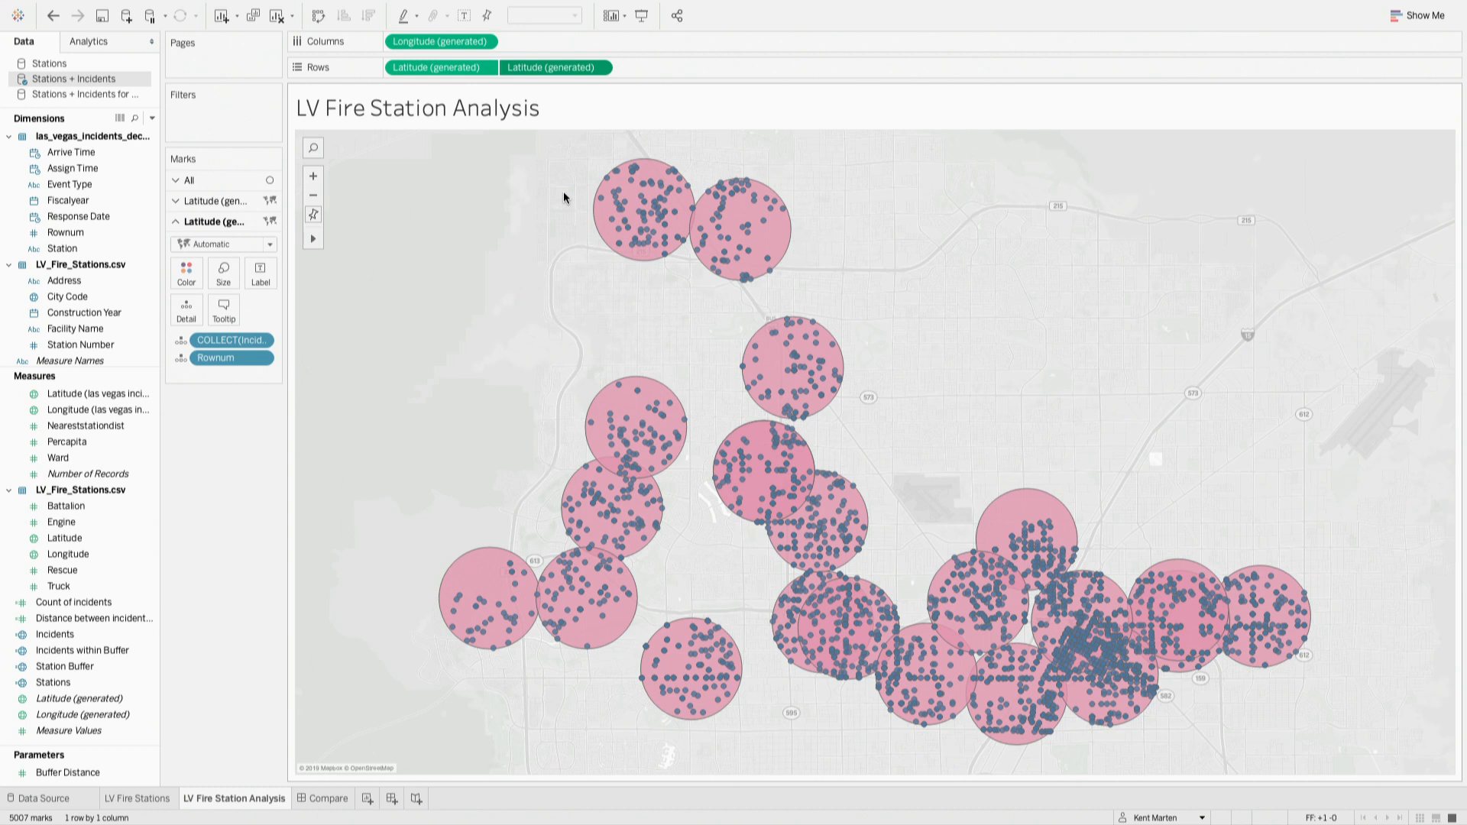
{"action": "mouse_move", "coordinate": [1001, 513]}
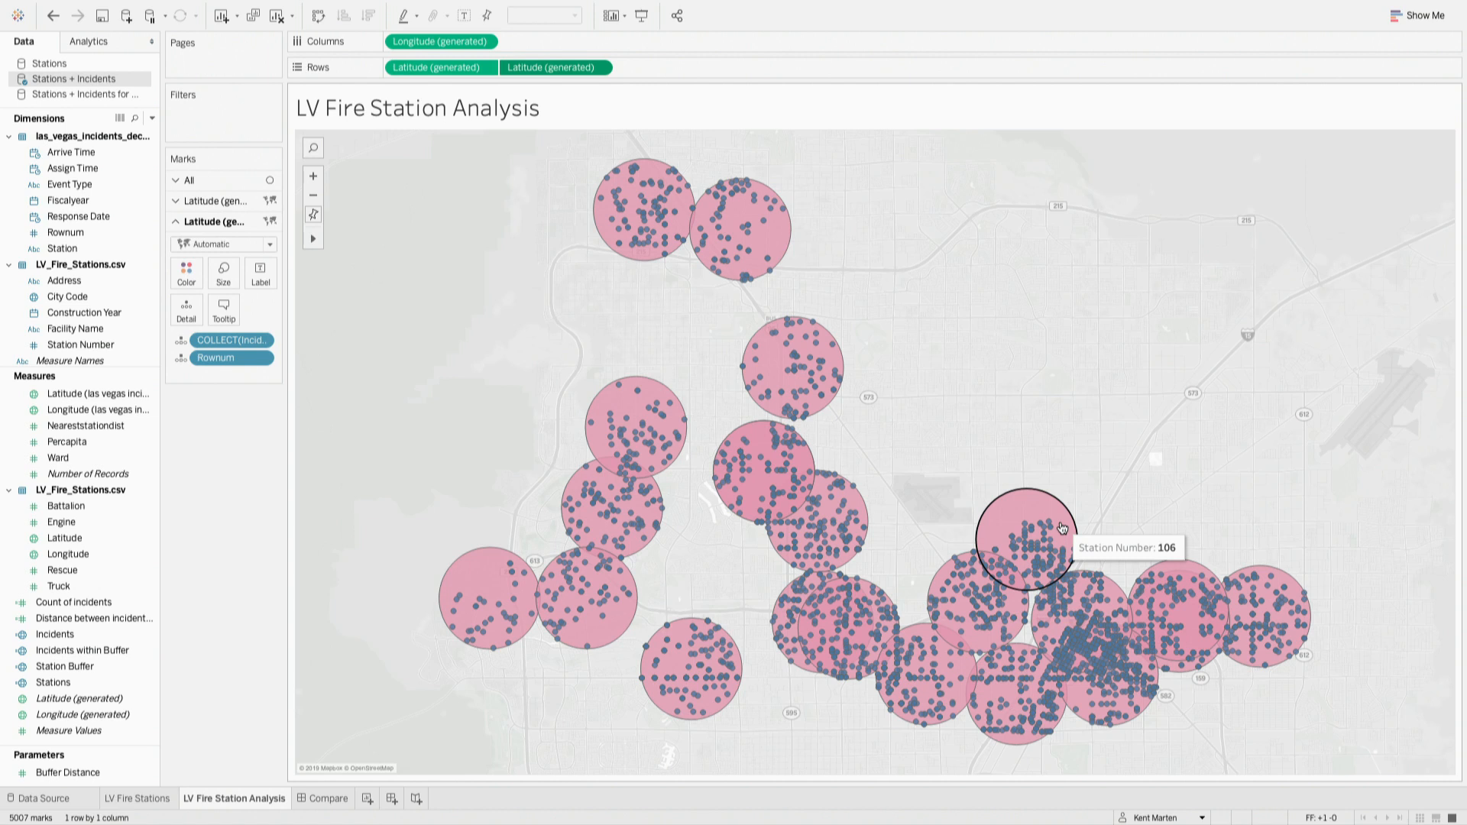
{"action": "left_click", "coordinate": [128, 524]}
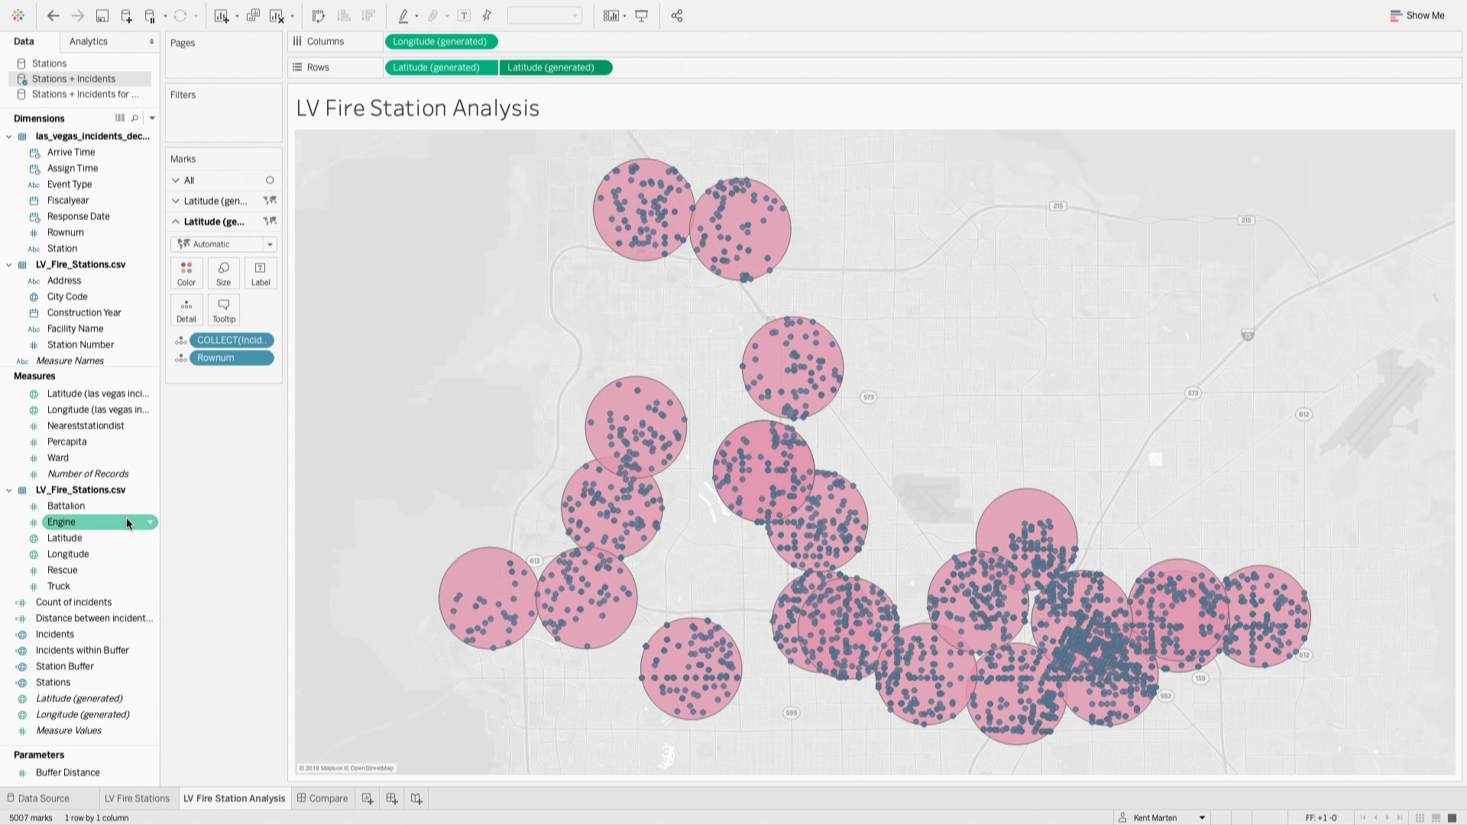
{"action": "left_click_drag", "start_coordinate": [128, 523], "coordinate": [262, 438]}
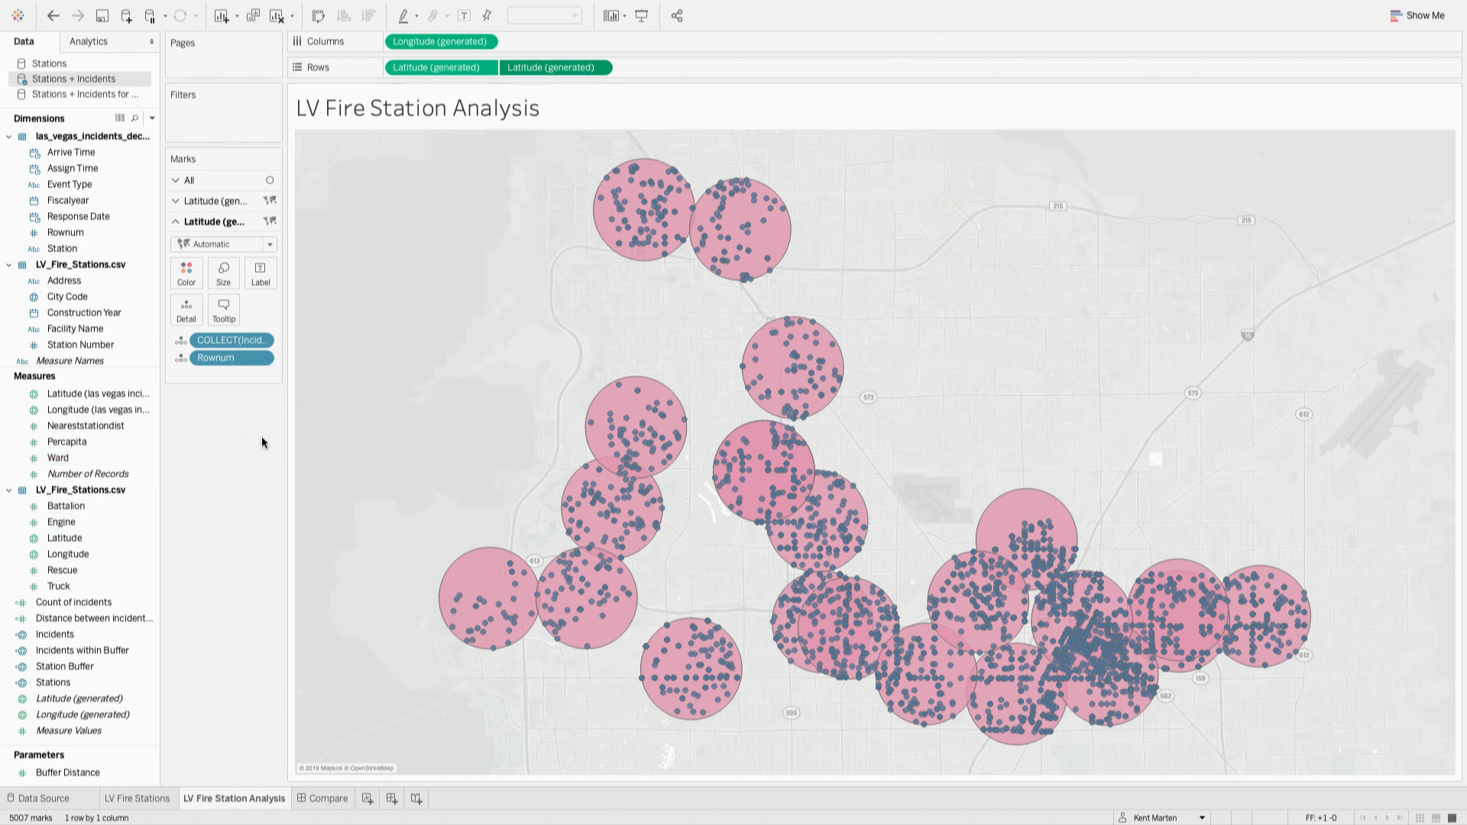
Step: Examine the marks of the buffer layer and the Buffer Distance argument in the Station Buffer formula, closing the calculation without changes
{"action": "left_click", "coordinate": [196, 201]}
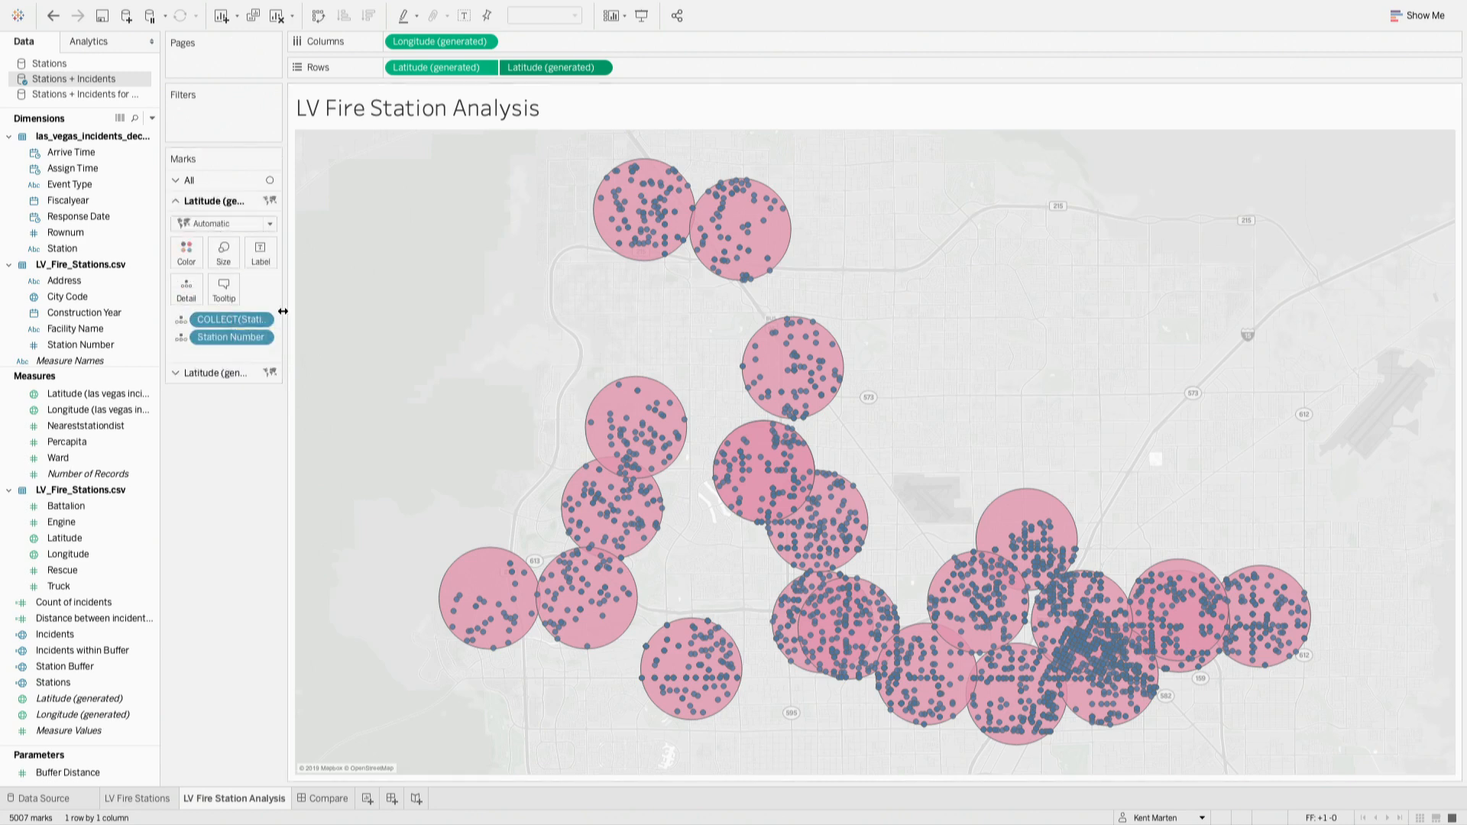
{"action": "left_click_drag", "start_coordinate": [282, 311], "coordinate": [360, 311]}
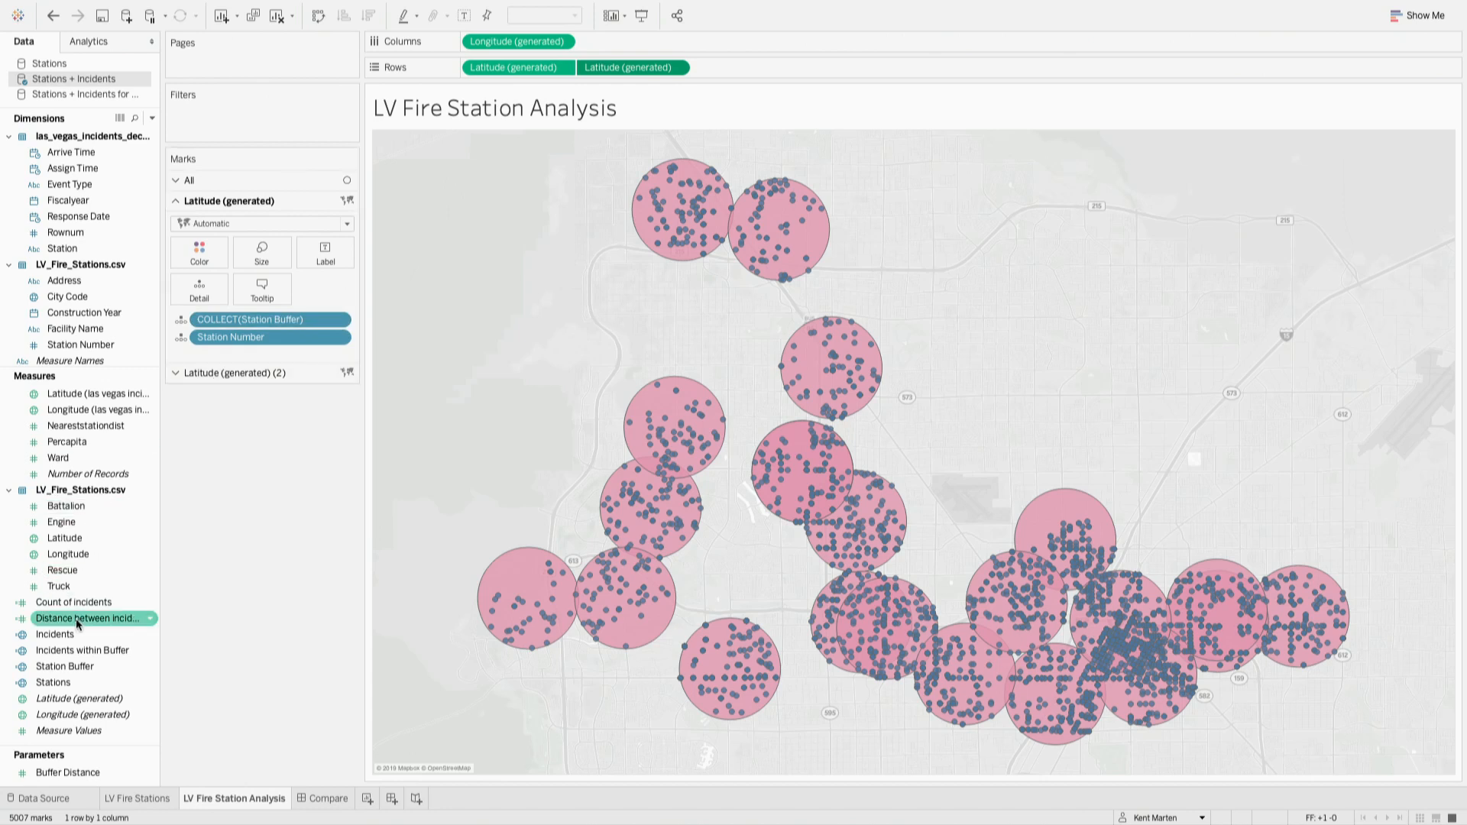
{"action": "right_click", "coordinate": [66, 666]}
{"action": "left_click", "coordinate": [128, 468]}
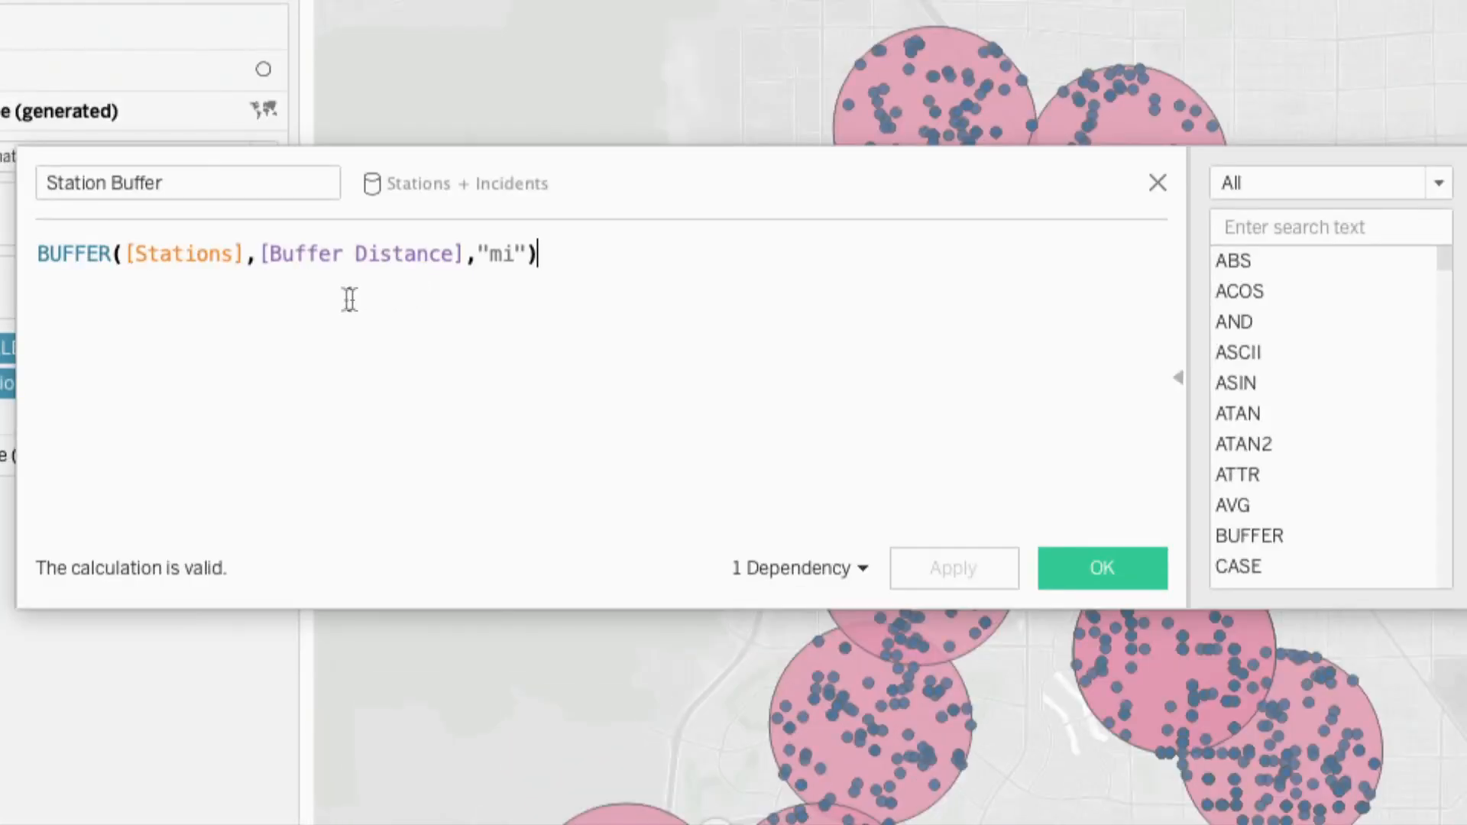
{"action": "double_click", "coordinate": [452, 255]}
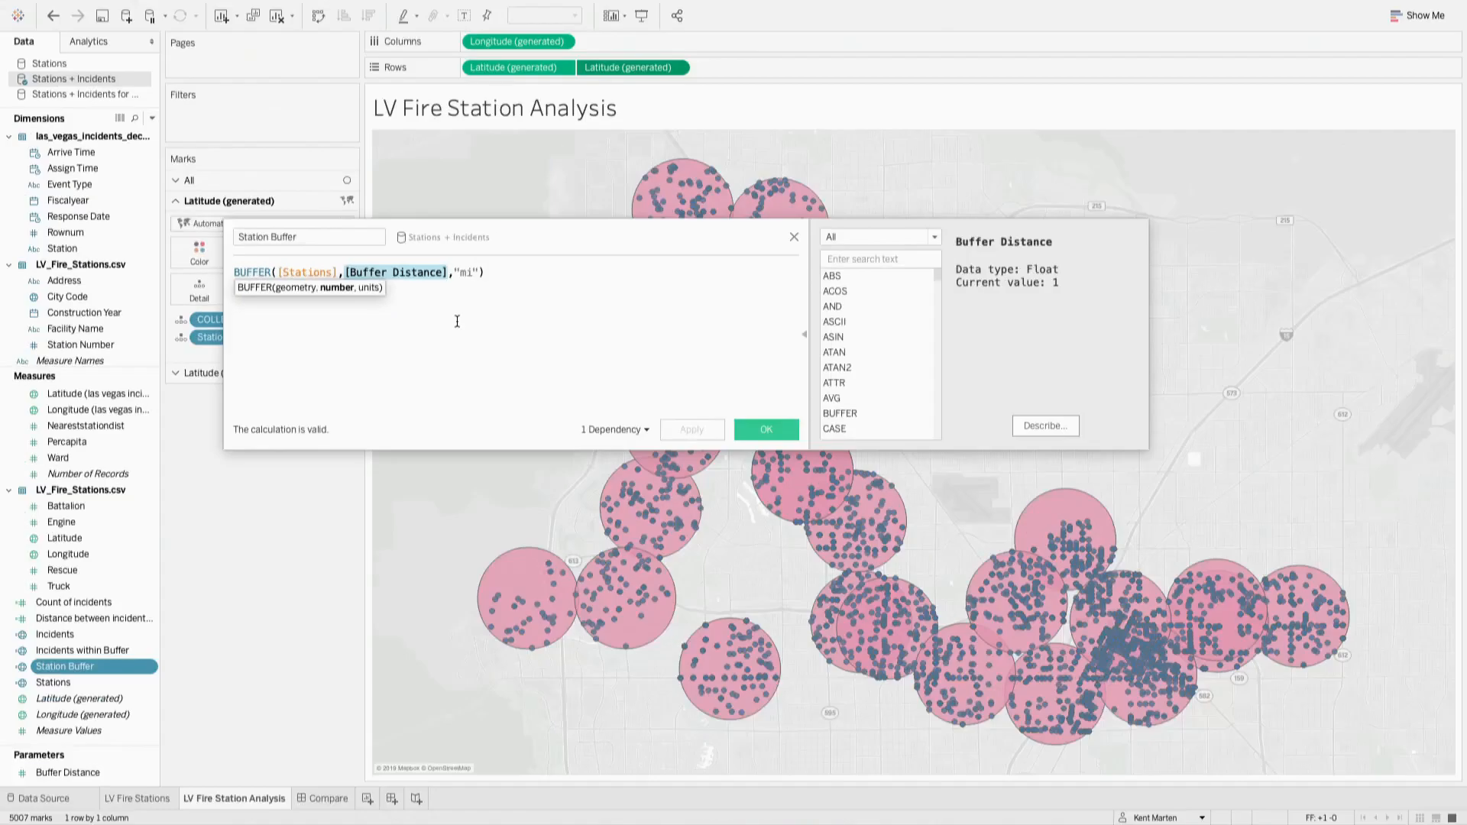
{"action": "left_click", "coordinate": [794, 237]}
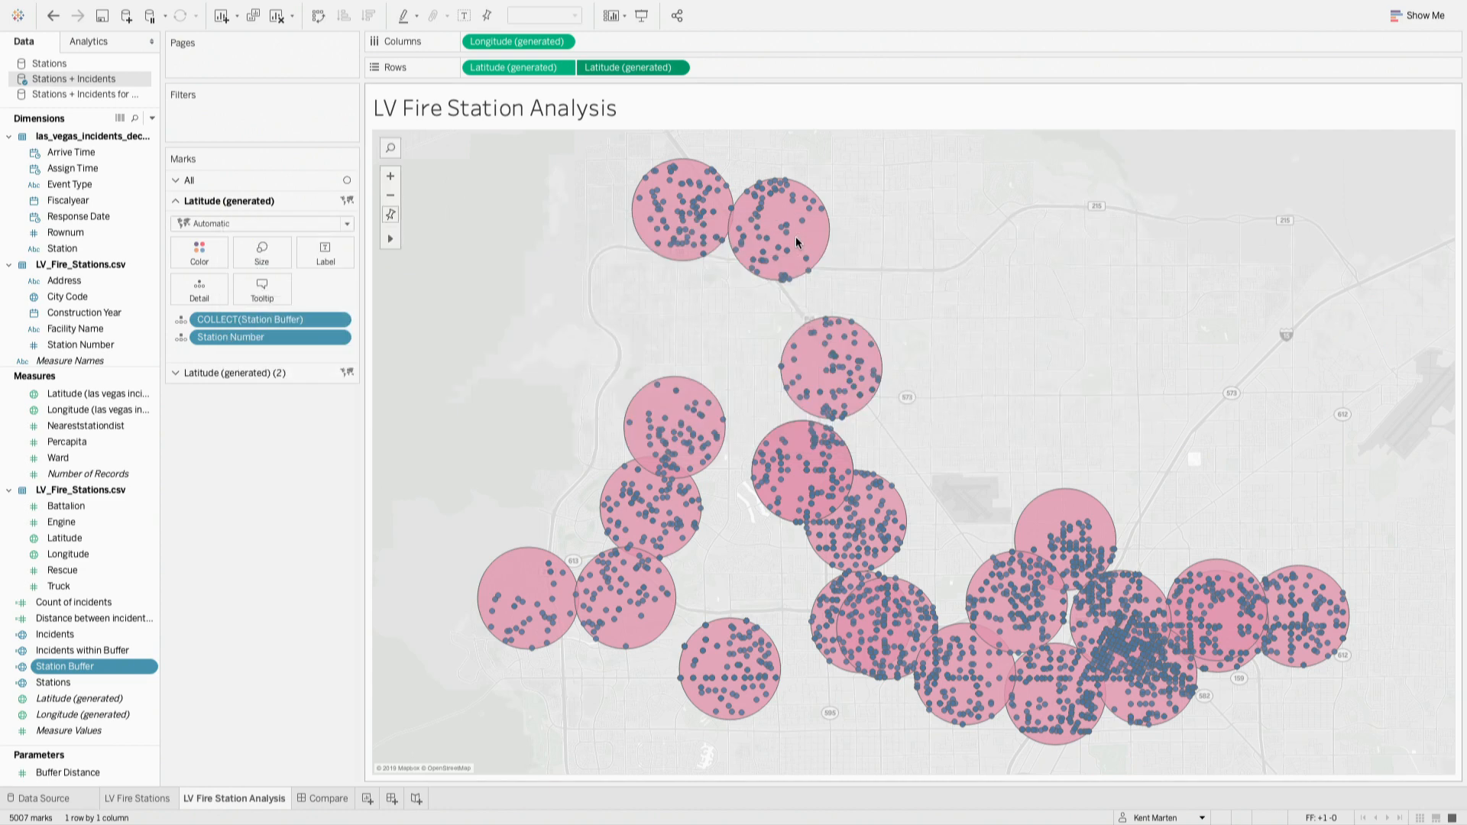
Step: Show the parameter control for Buffer Distance on the LV Fire Station Analysis sheet
{"action": "right_click", "coordinate": [88, 772]}
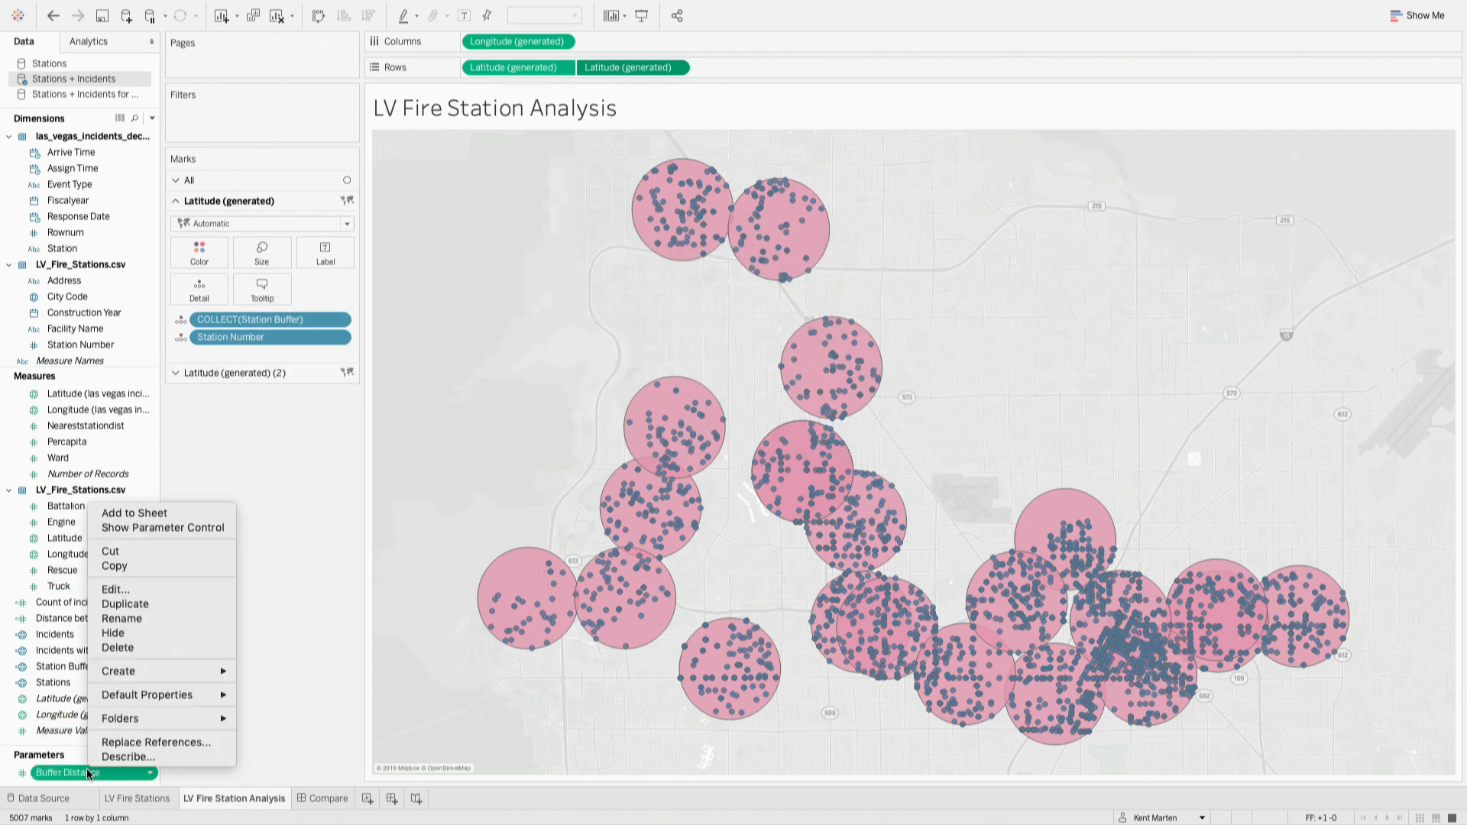
{"action": "left_click", "coordinate": [172, 530]}
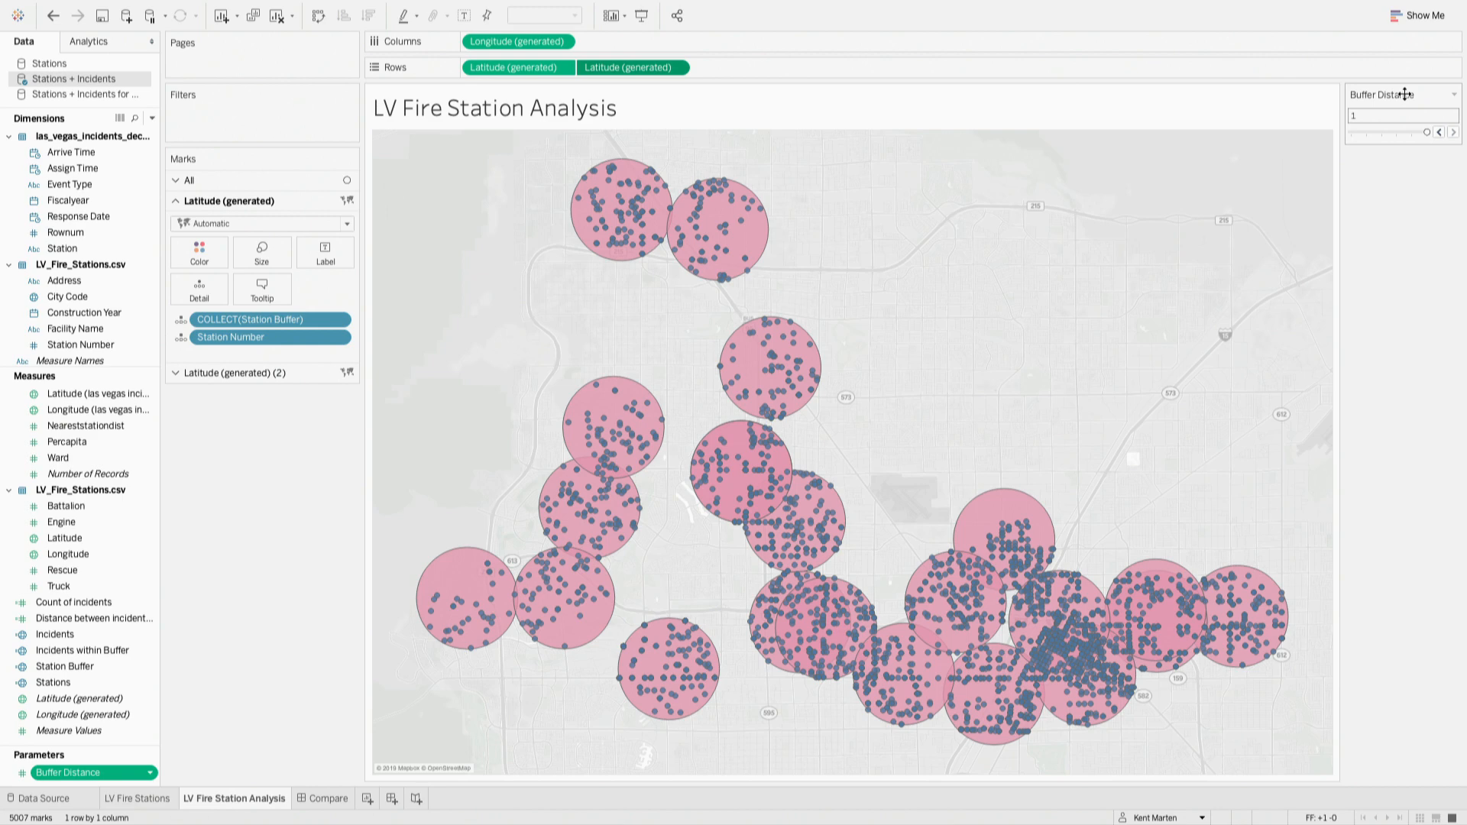
Step: Move the Buffer Distance control below the marks cards and lower the buffer distance to 0.6
{"action": "left_click_drag", "start_coordinate": [1368, 104], "coordinate": [328, 420]}
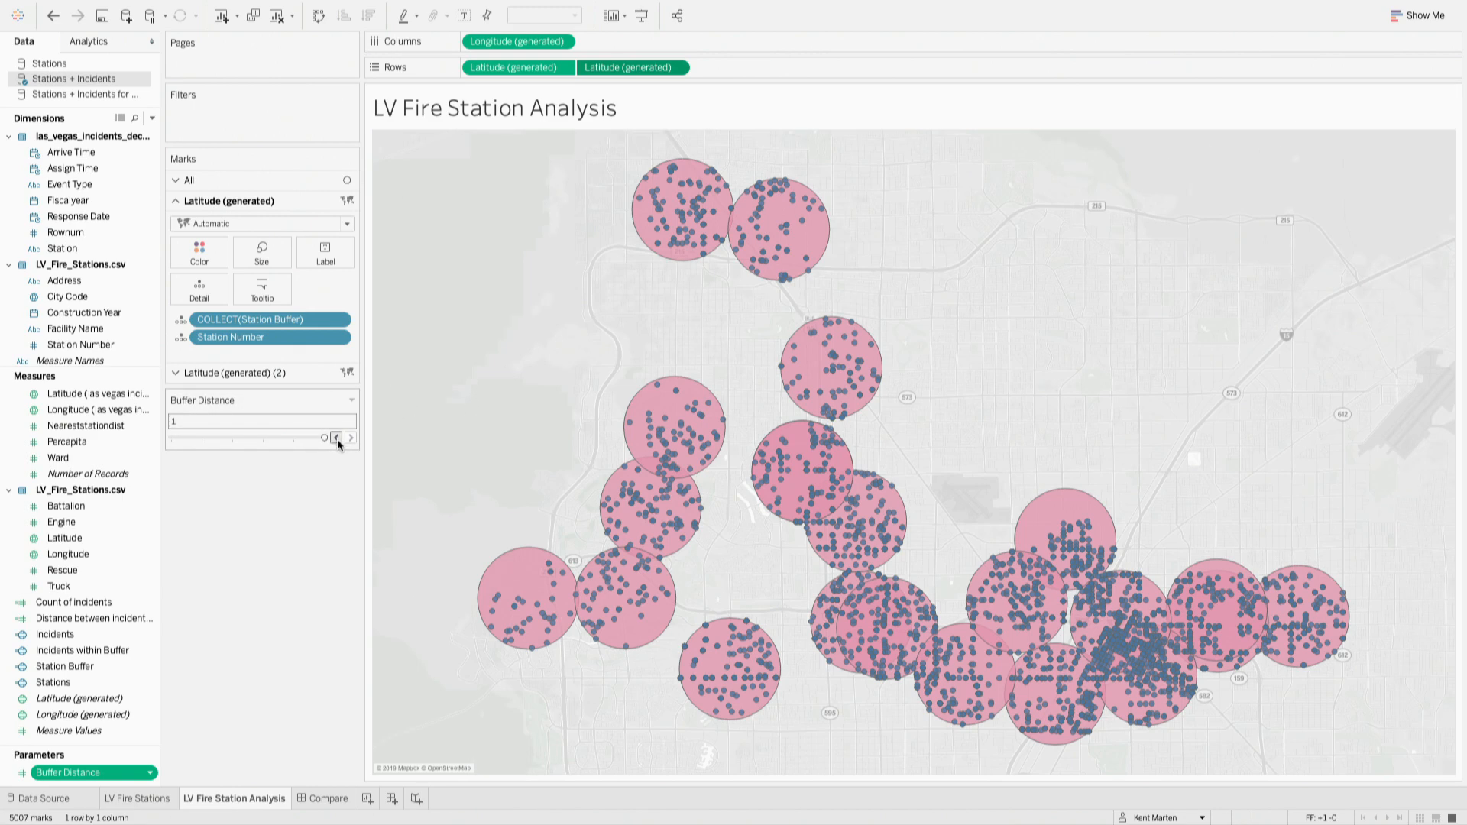
{"action": "left_click", "coordinate": [337, 438]}
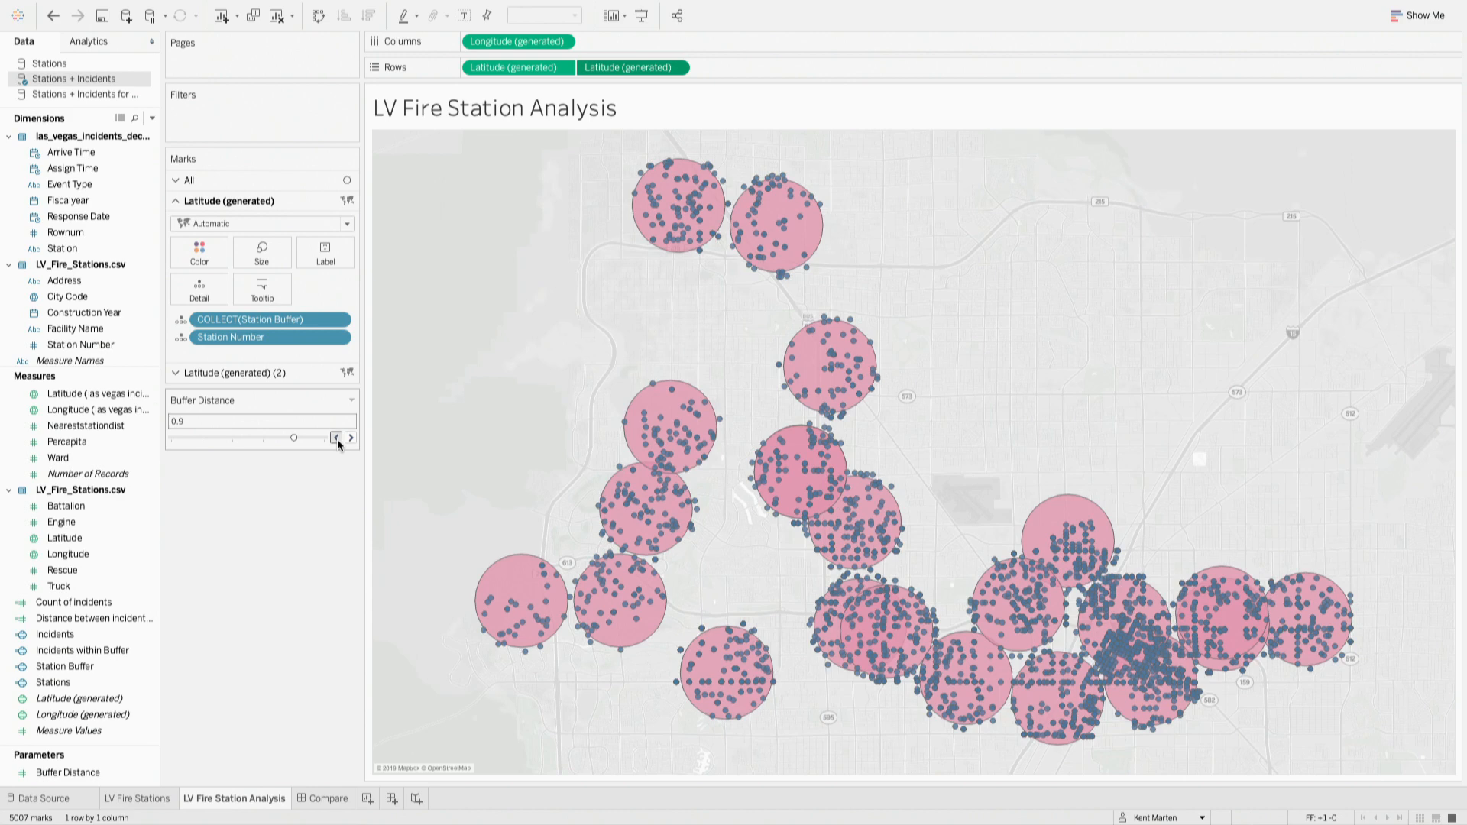
{"action": "left_click", "coordinate": [336, 438]}
{"action": "left_click", "coordinate": [337, 439]}
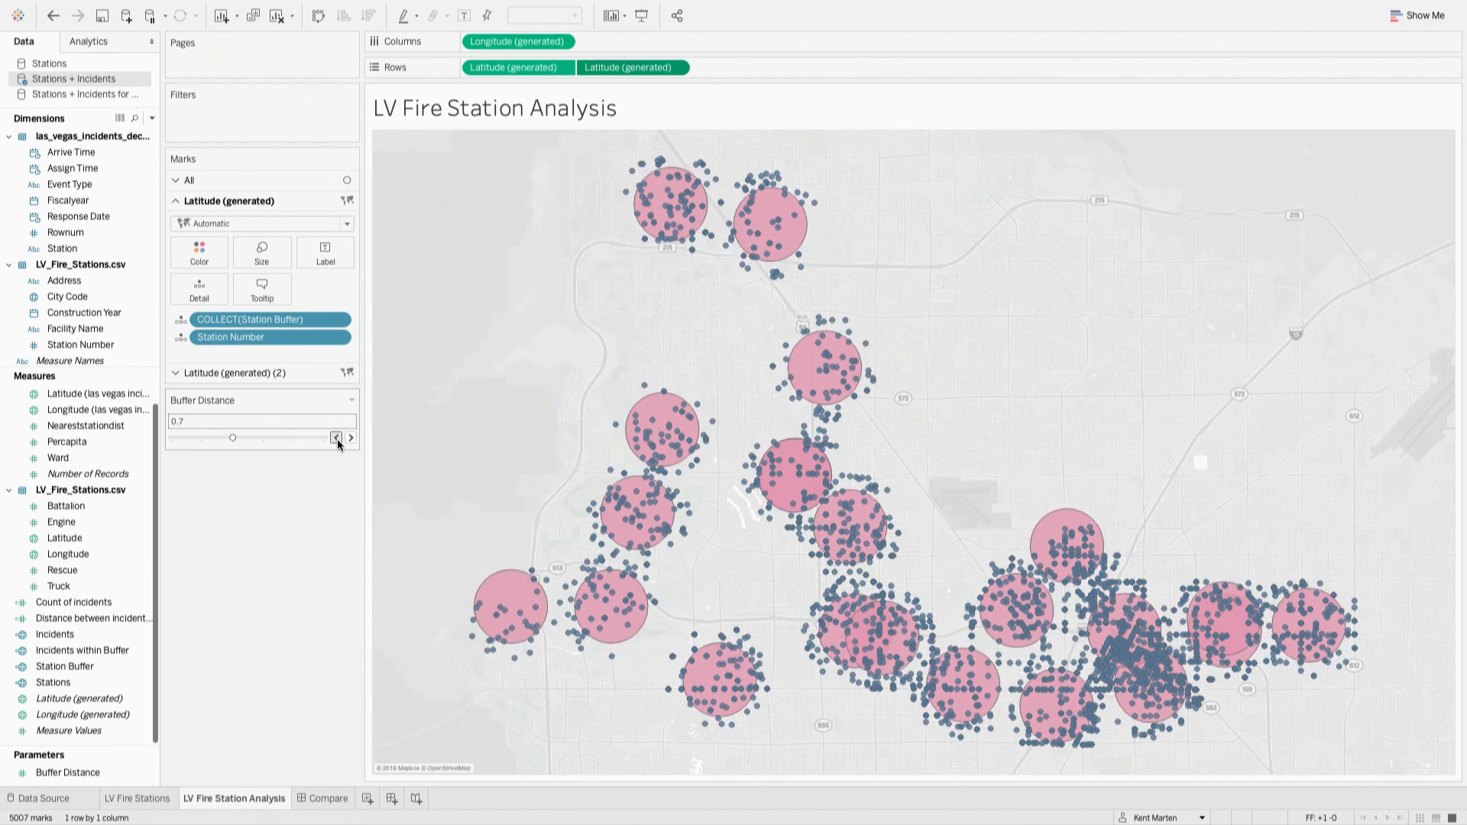
{"action": "left_click", "coordinate": [337, 438]}
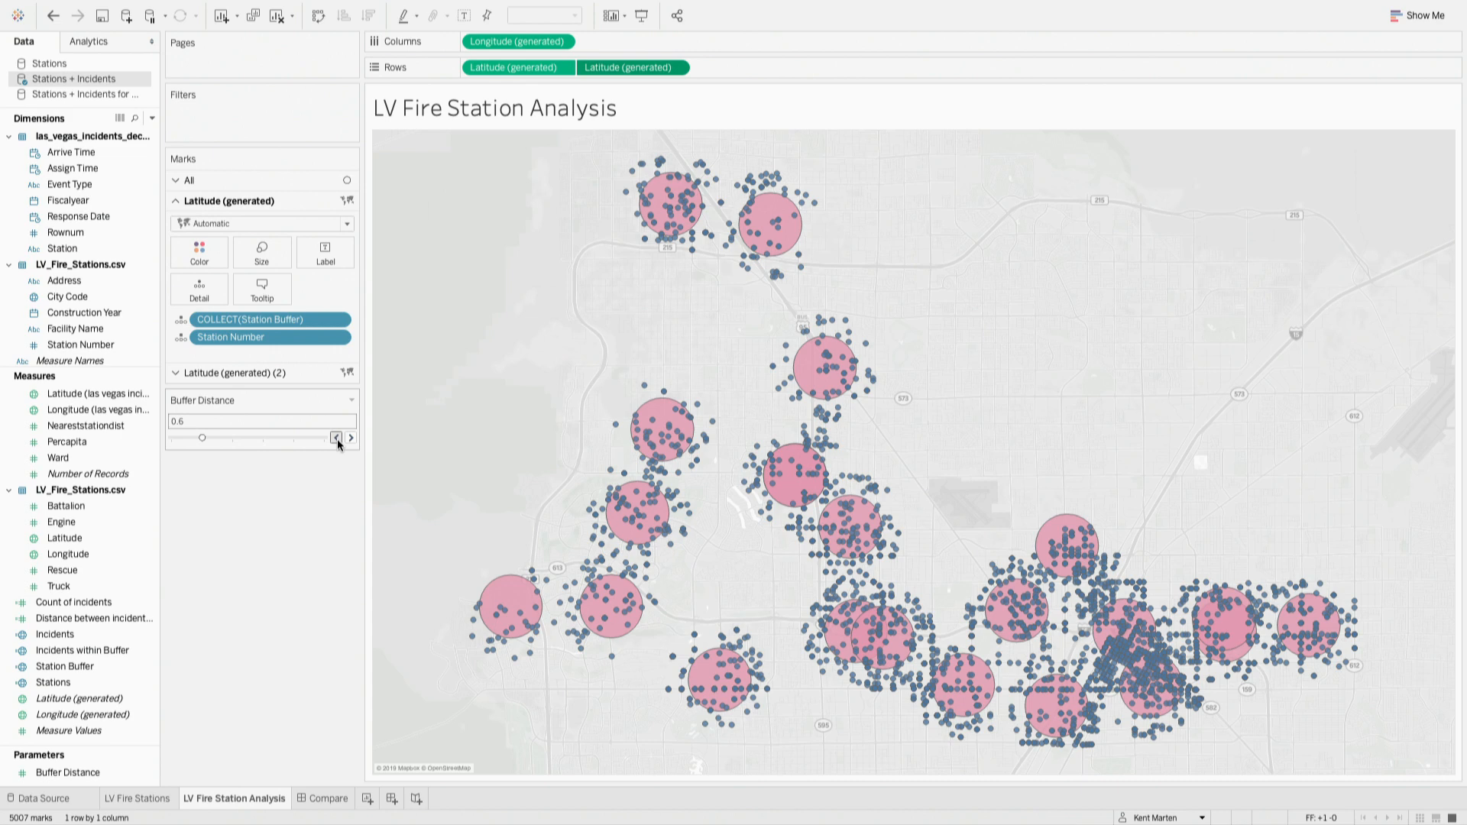
Step: On the Compare dashboard, raise Buffer Distance to 0.8 and return it to 0.6 to compare the By Join and Dynamic Calculation maps
{"action": "left_click", "coordinate": [325, 799]}
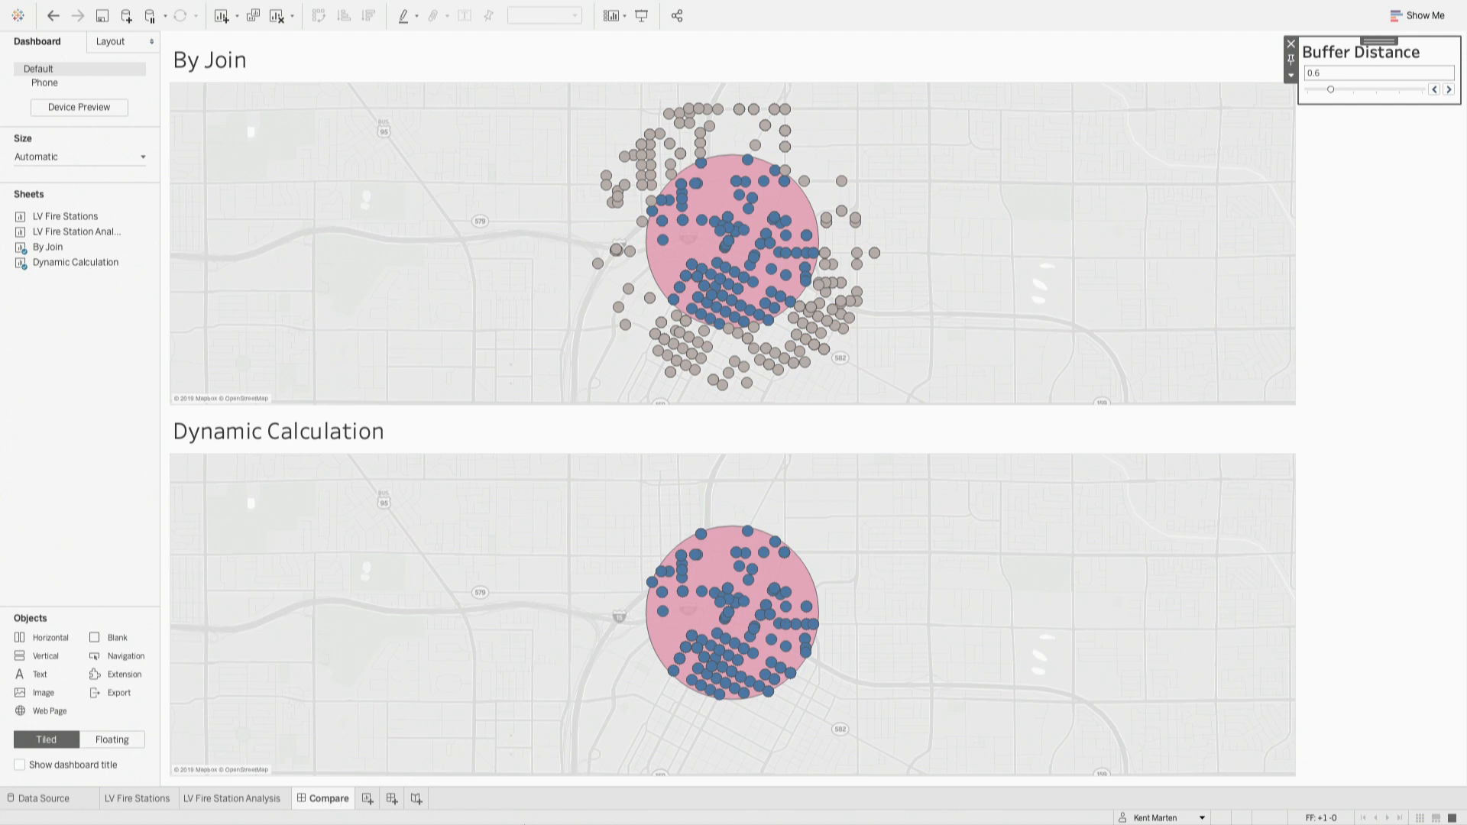
{"action": "left_click", "coordinate": [1449, 90]}
{"action": "left_click", "coordinate": [1450, 90]}
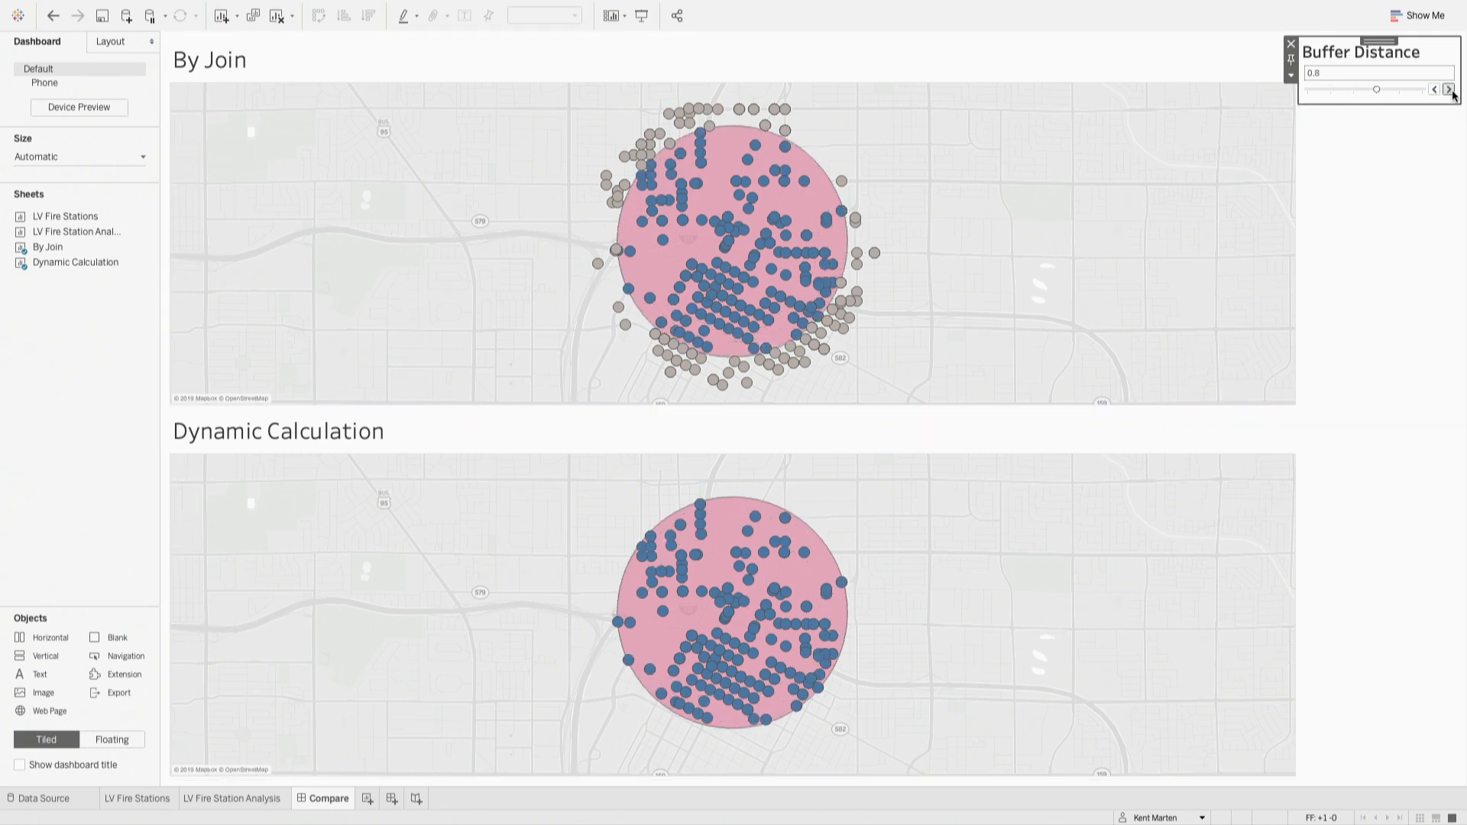
{"action": "left_click", "coordinate": [1435, 91]}
{"action": "left_click", "coordinate": [1434, 90]}
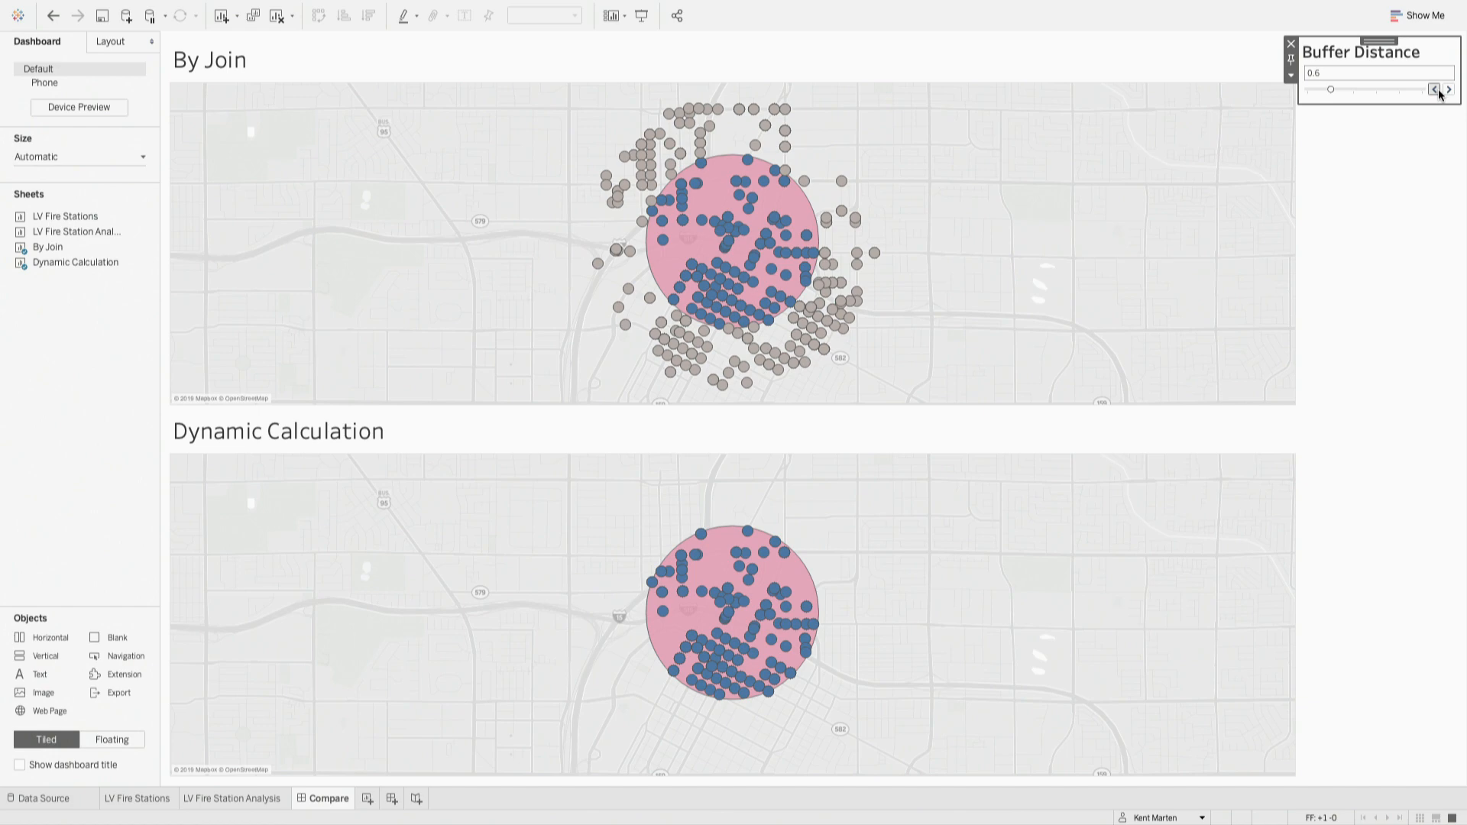
Step: Switch to the PowerPoint presentation and advance to The Road of Maps slide, revealing its bullet points
{"action": "key", "text": "ctrl+Up"}
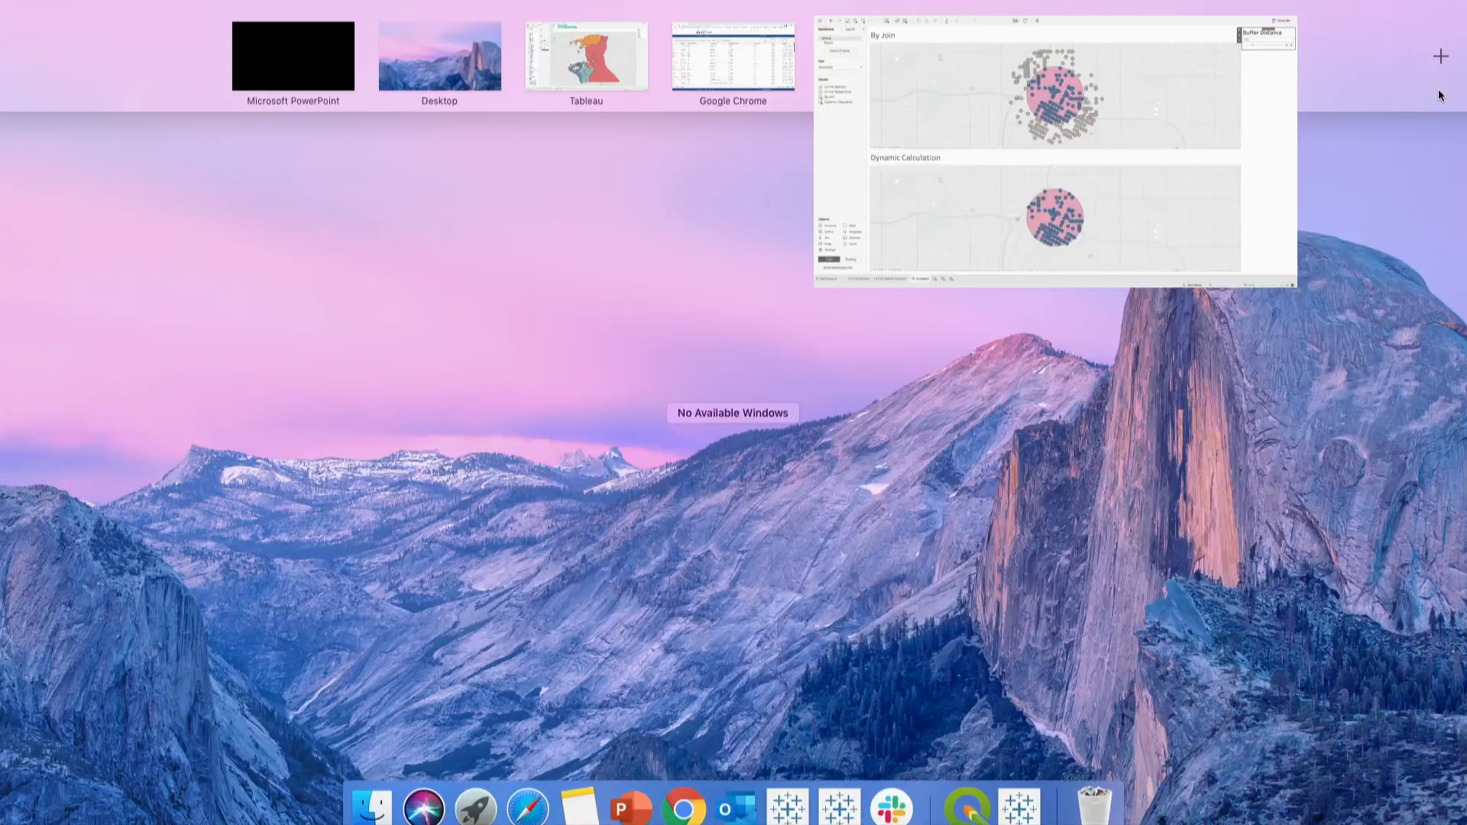
{"action": "left_click", "coordinate": [303, 60]}
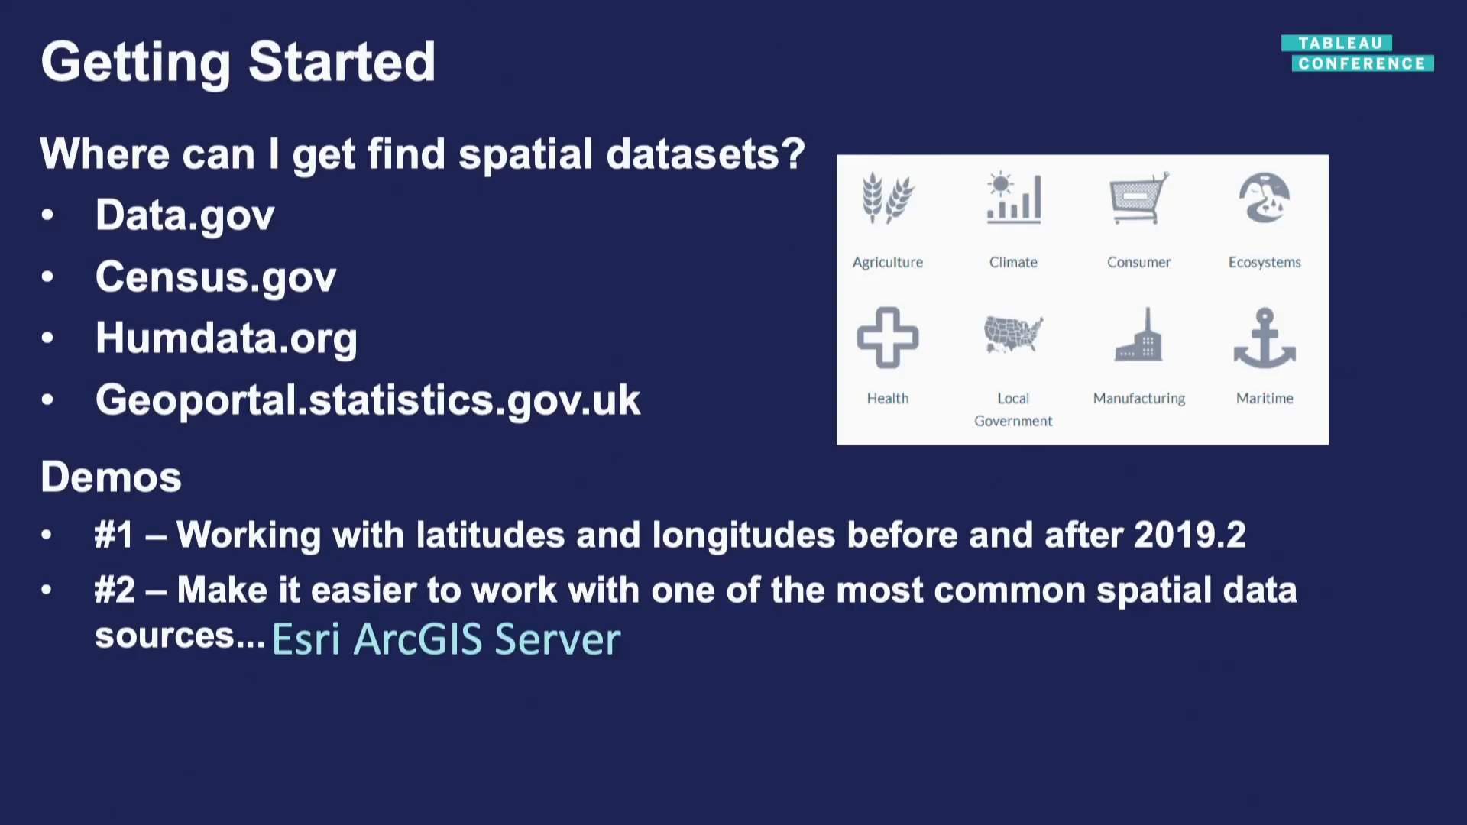
{"action": "key", "text": "Right"}
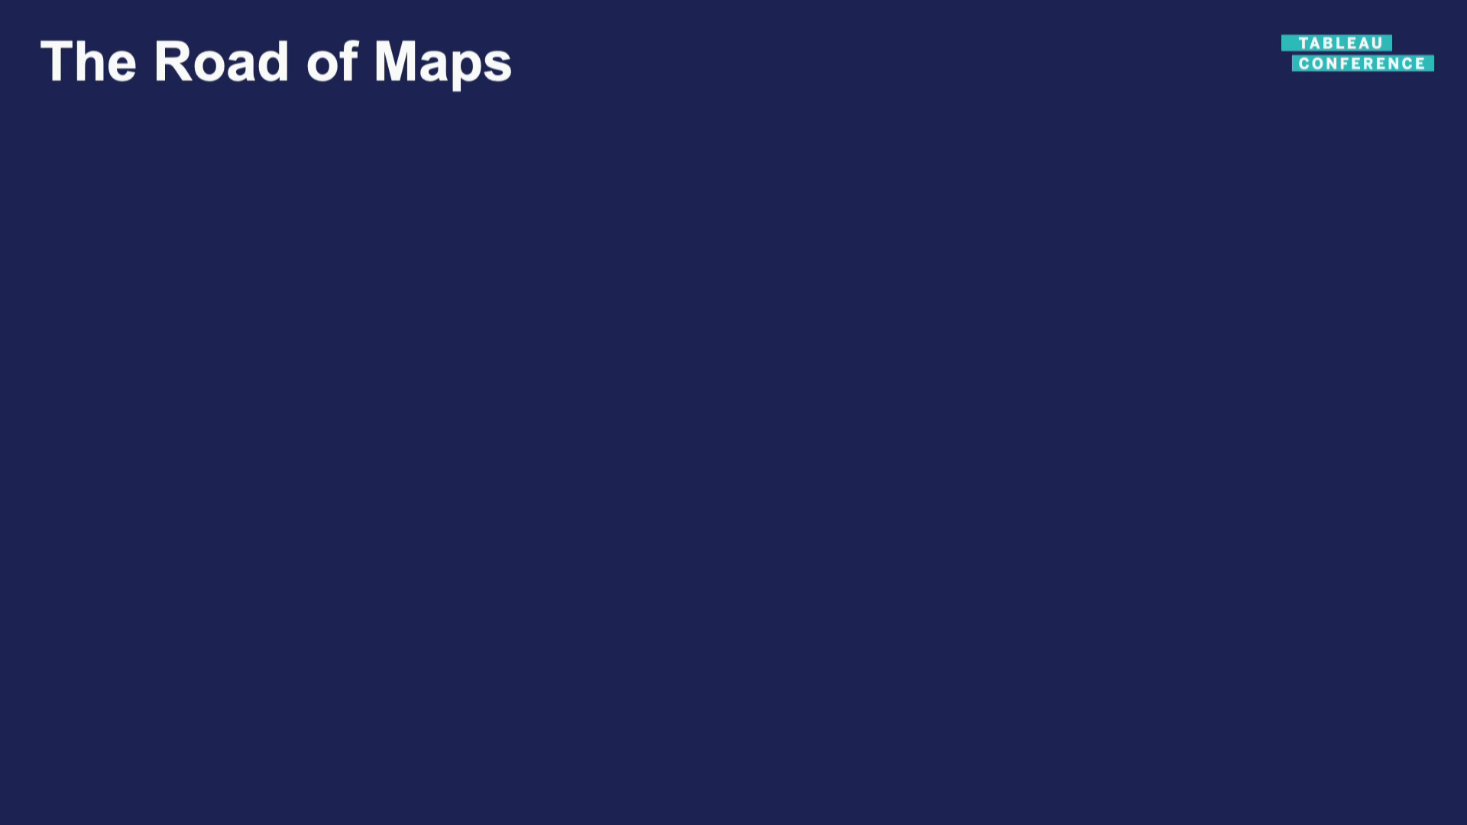
{"action": "key", "text": "Right"}
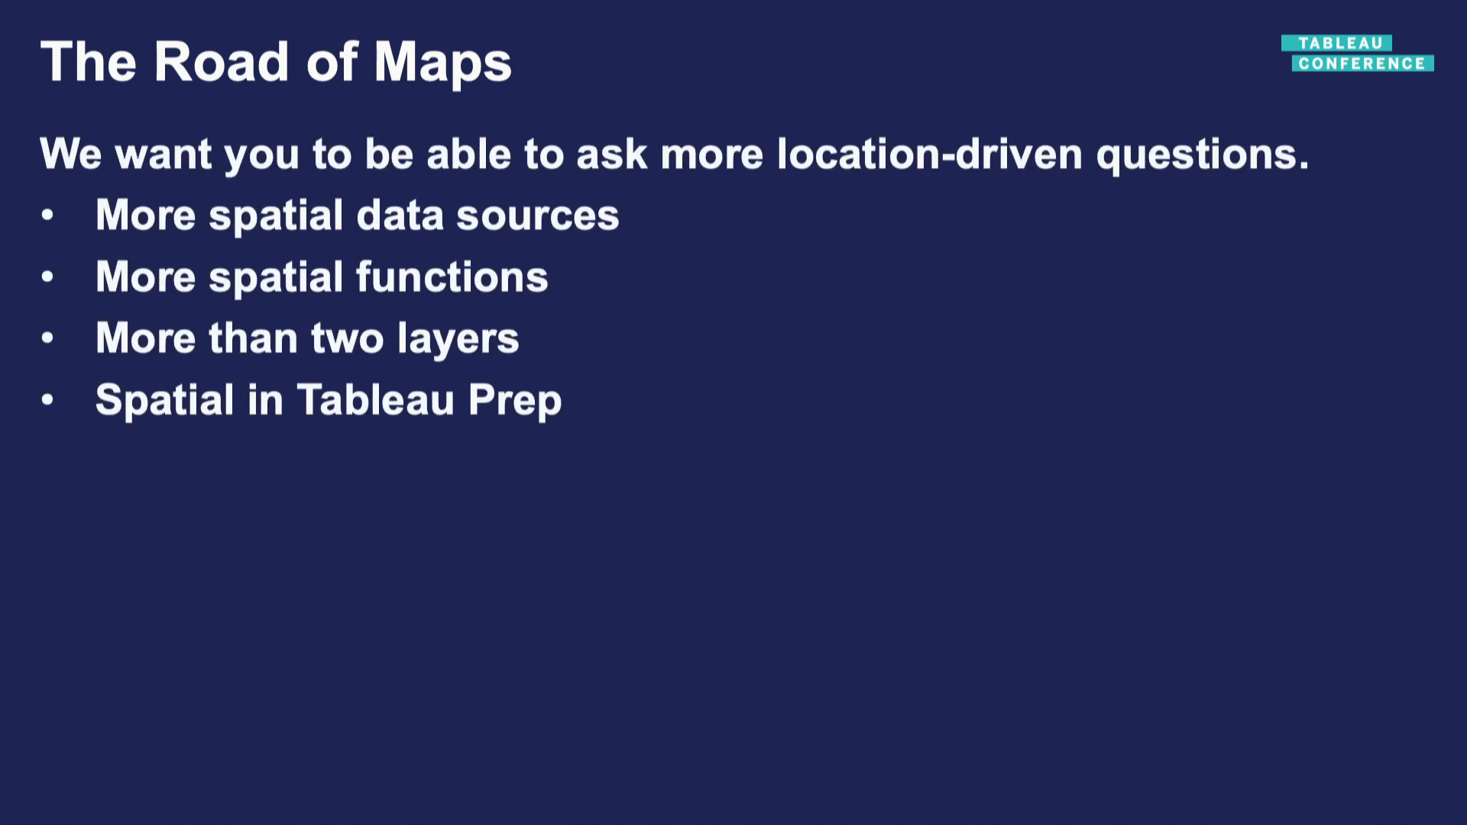